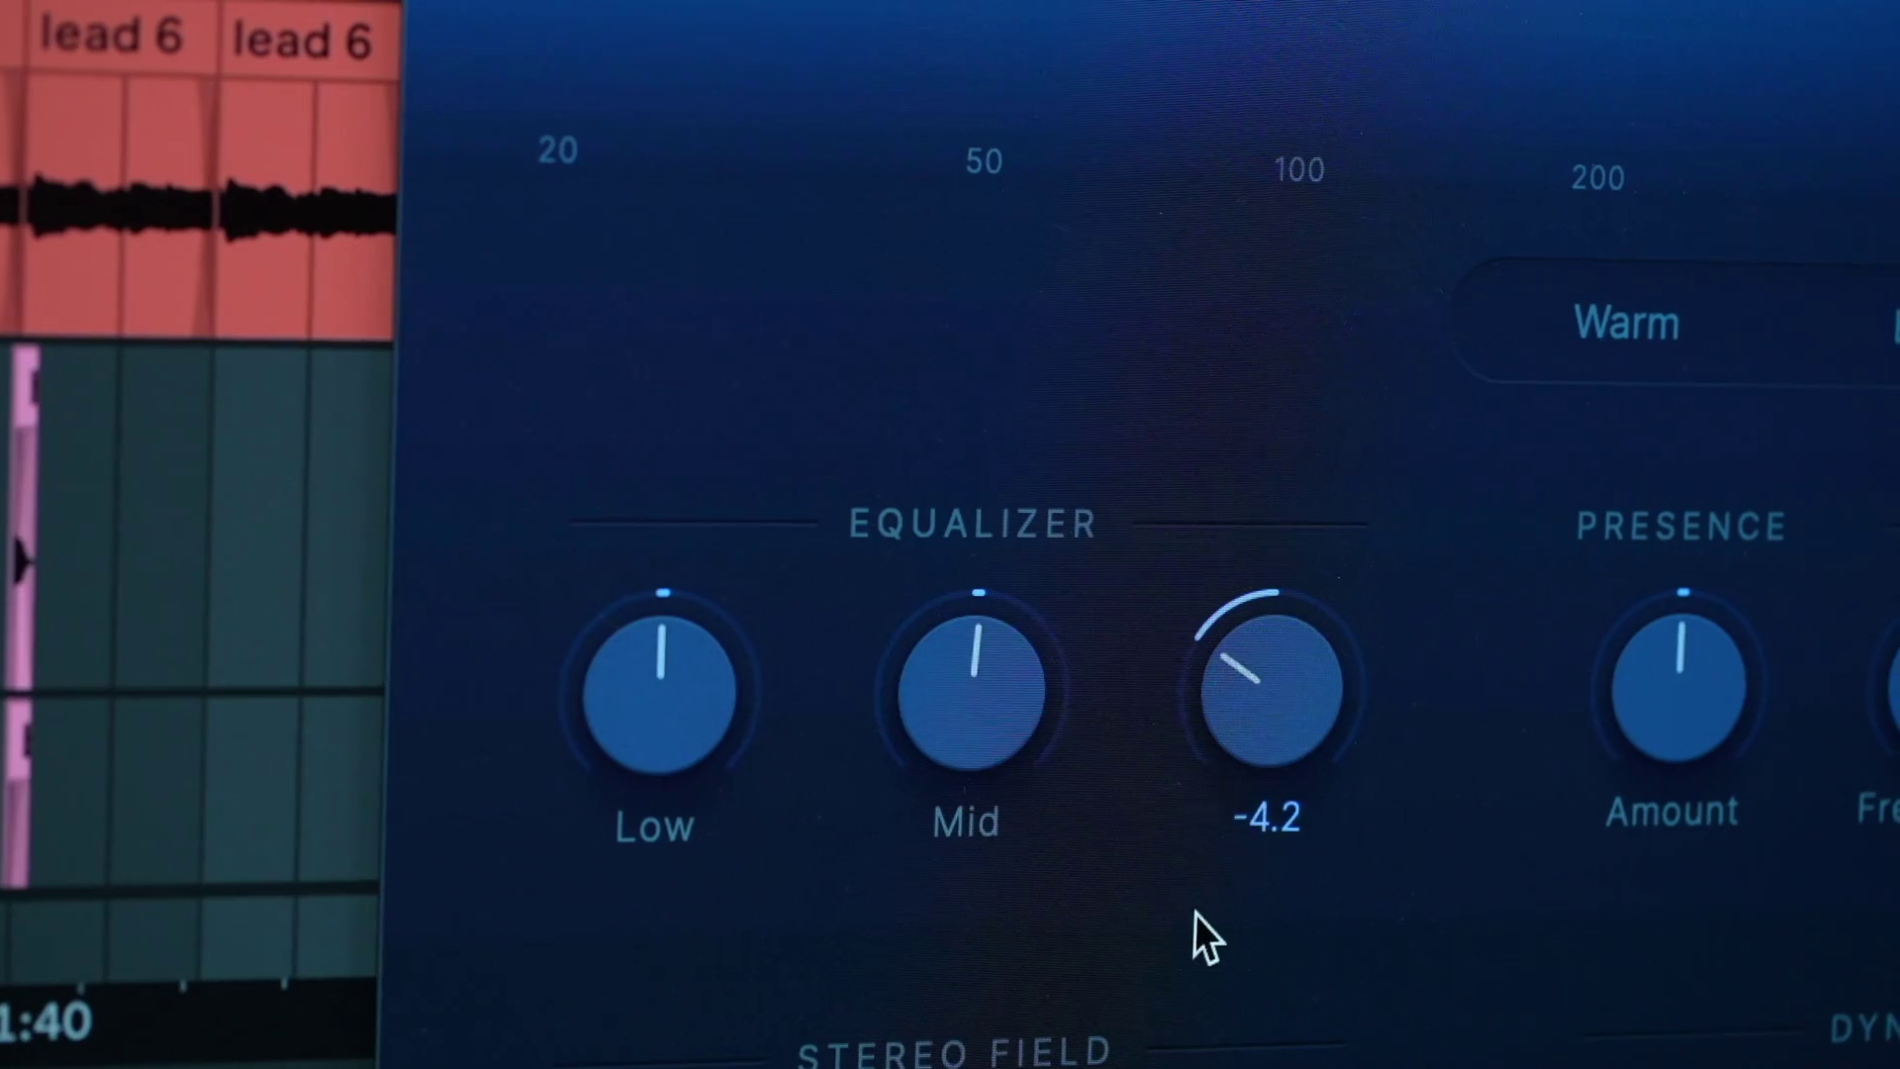
drag(1195, 941, 1190, 457)
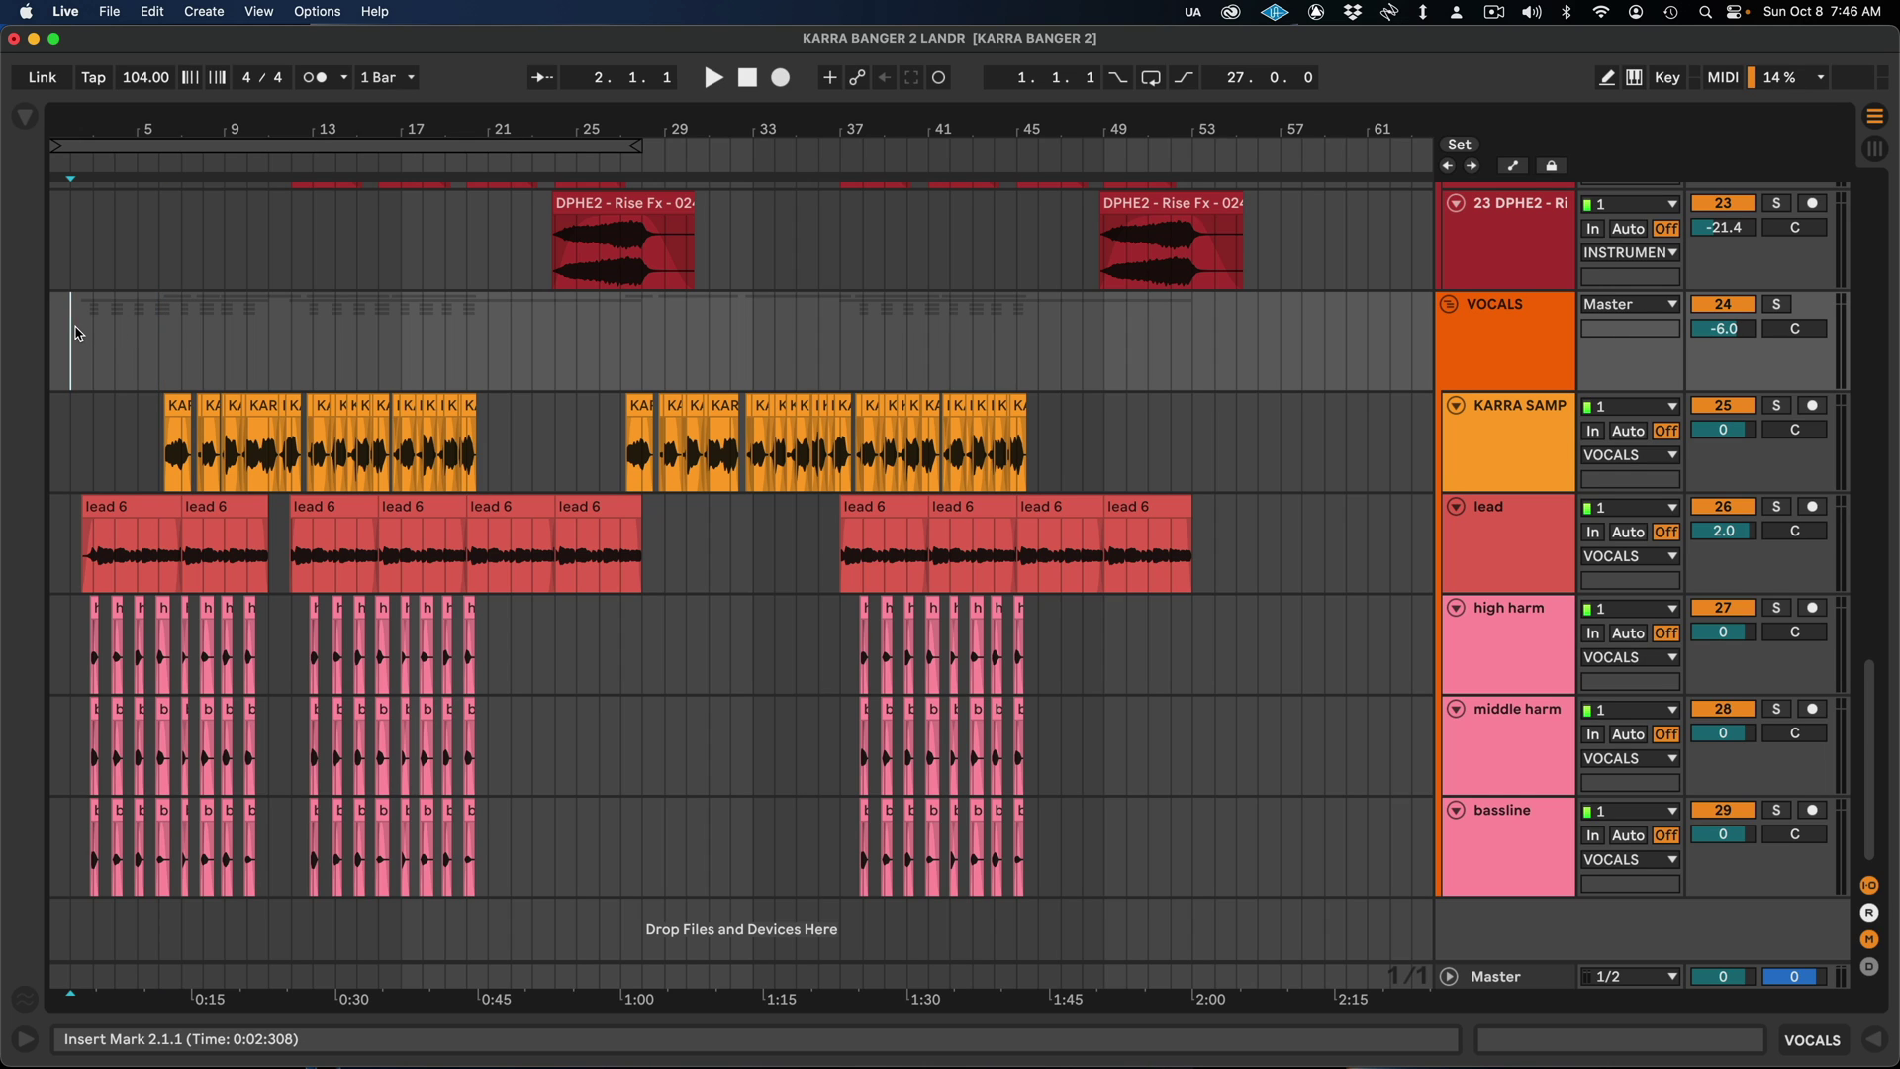
Step: Search the plug-ins for "mastering" and add the VST3 LANDR Mastering to the Master track while the song plays
key(space)
click(24, 116)
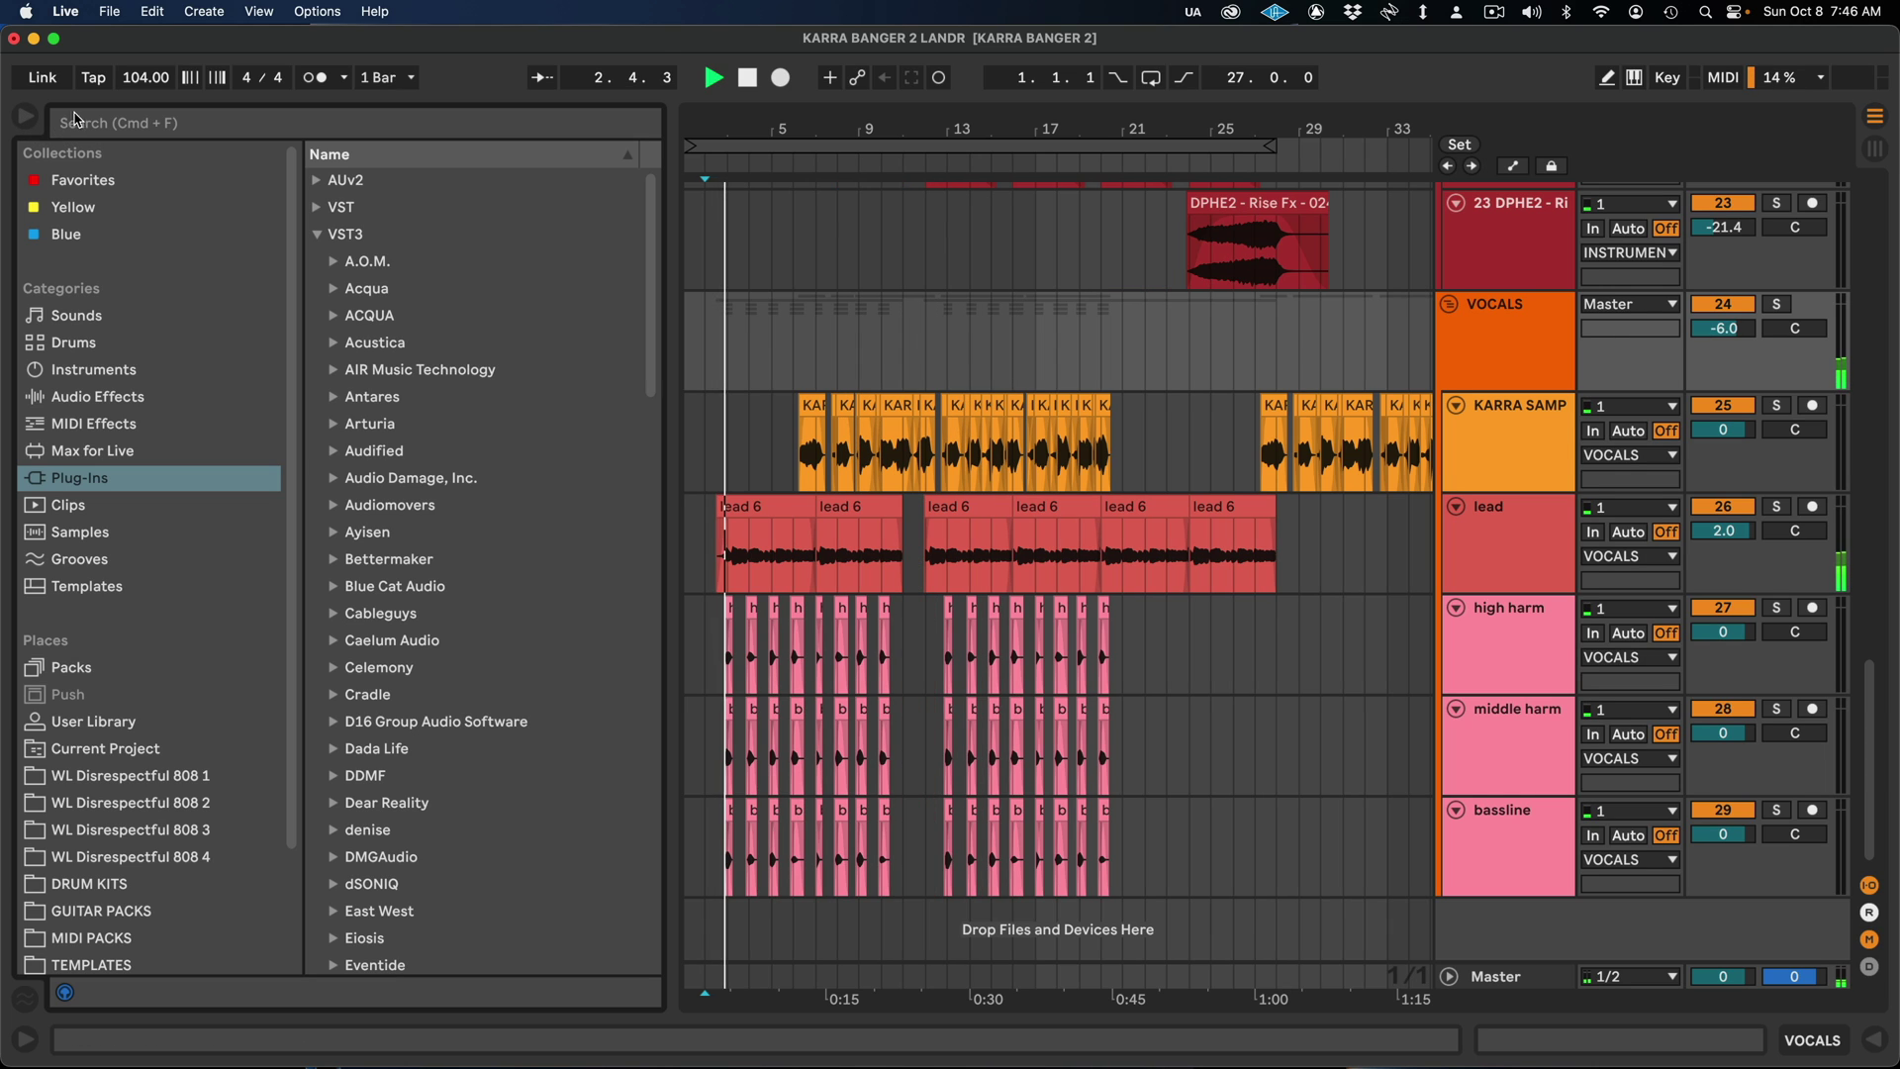
click(106, 132)
text(mastering)
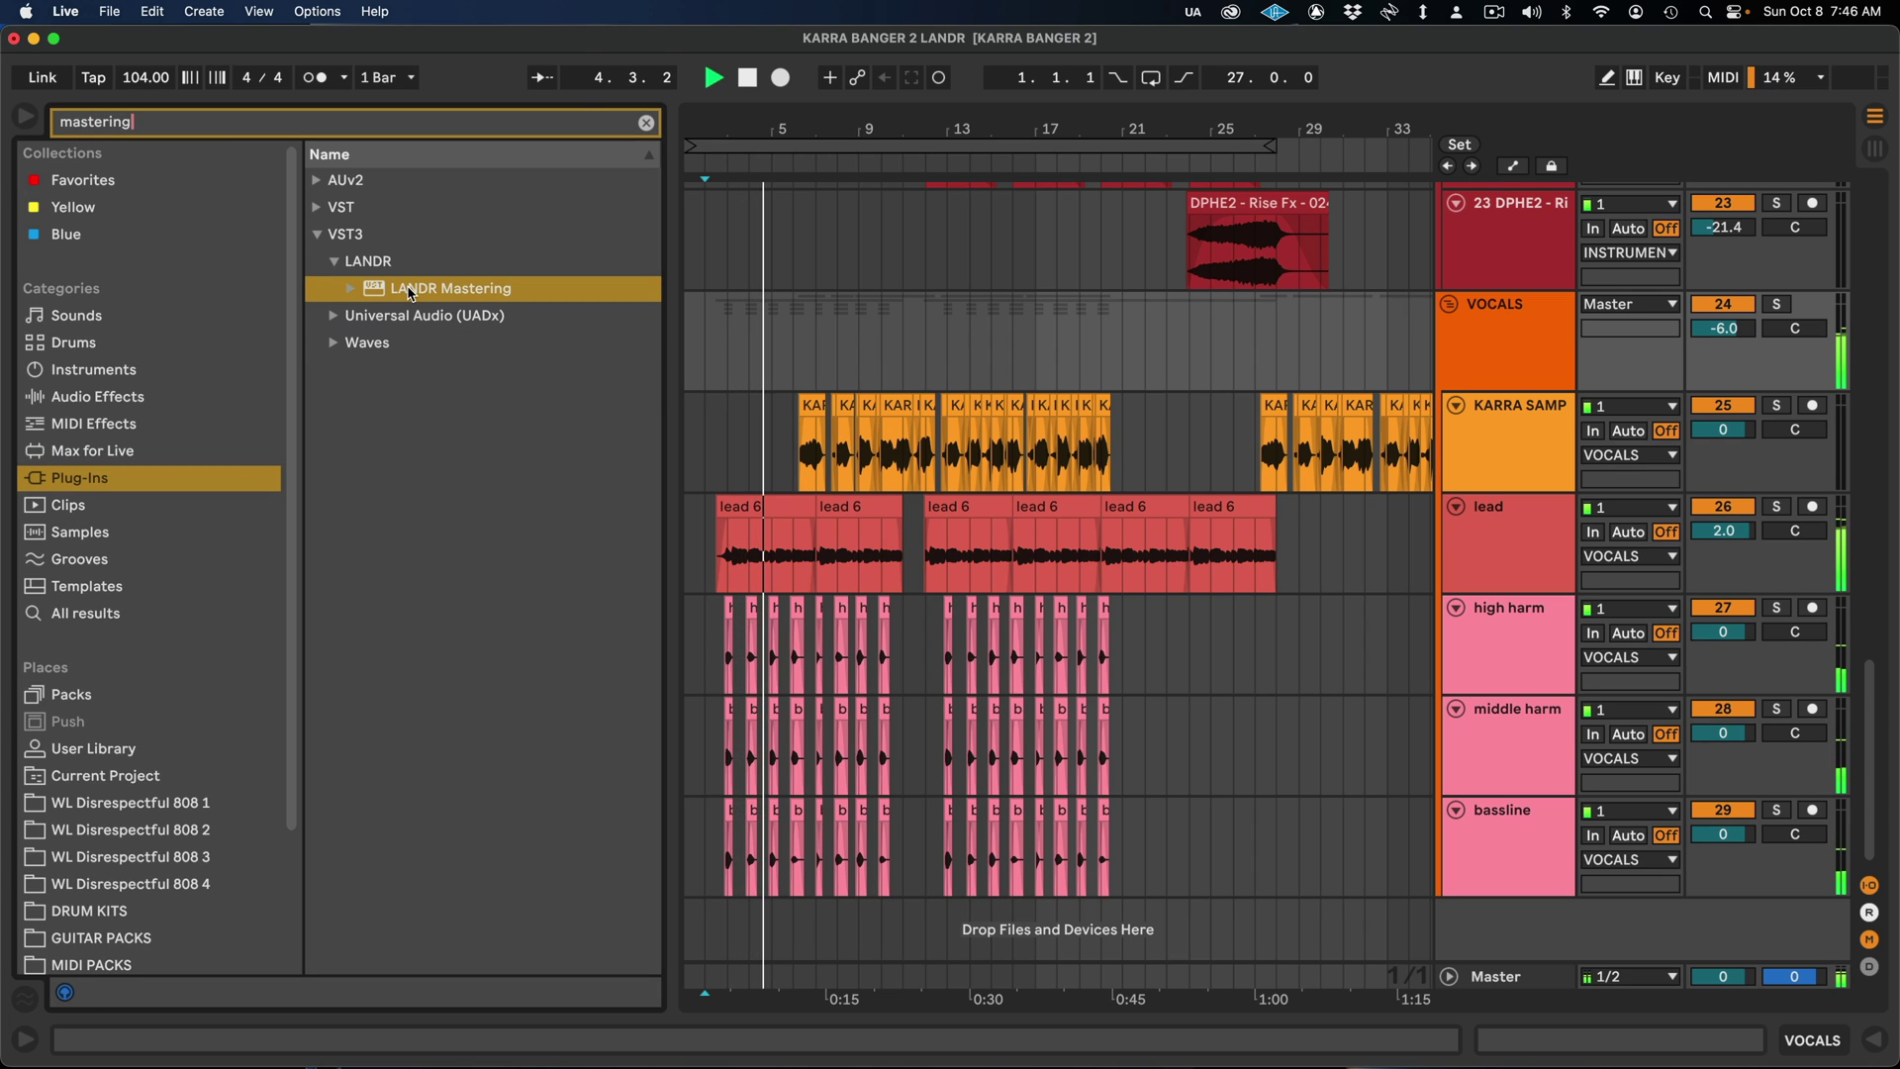
key(Down)
drag(1461, 894, 1526, 978)
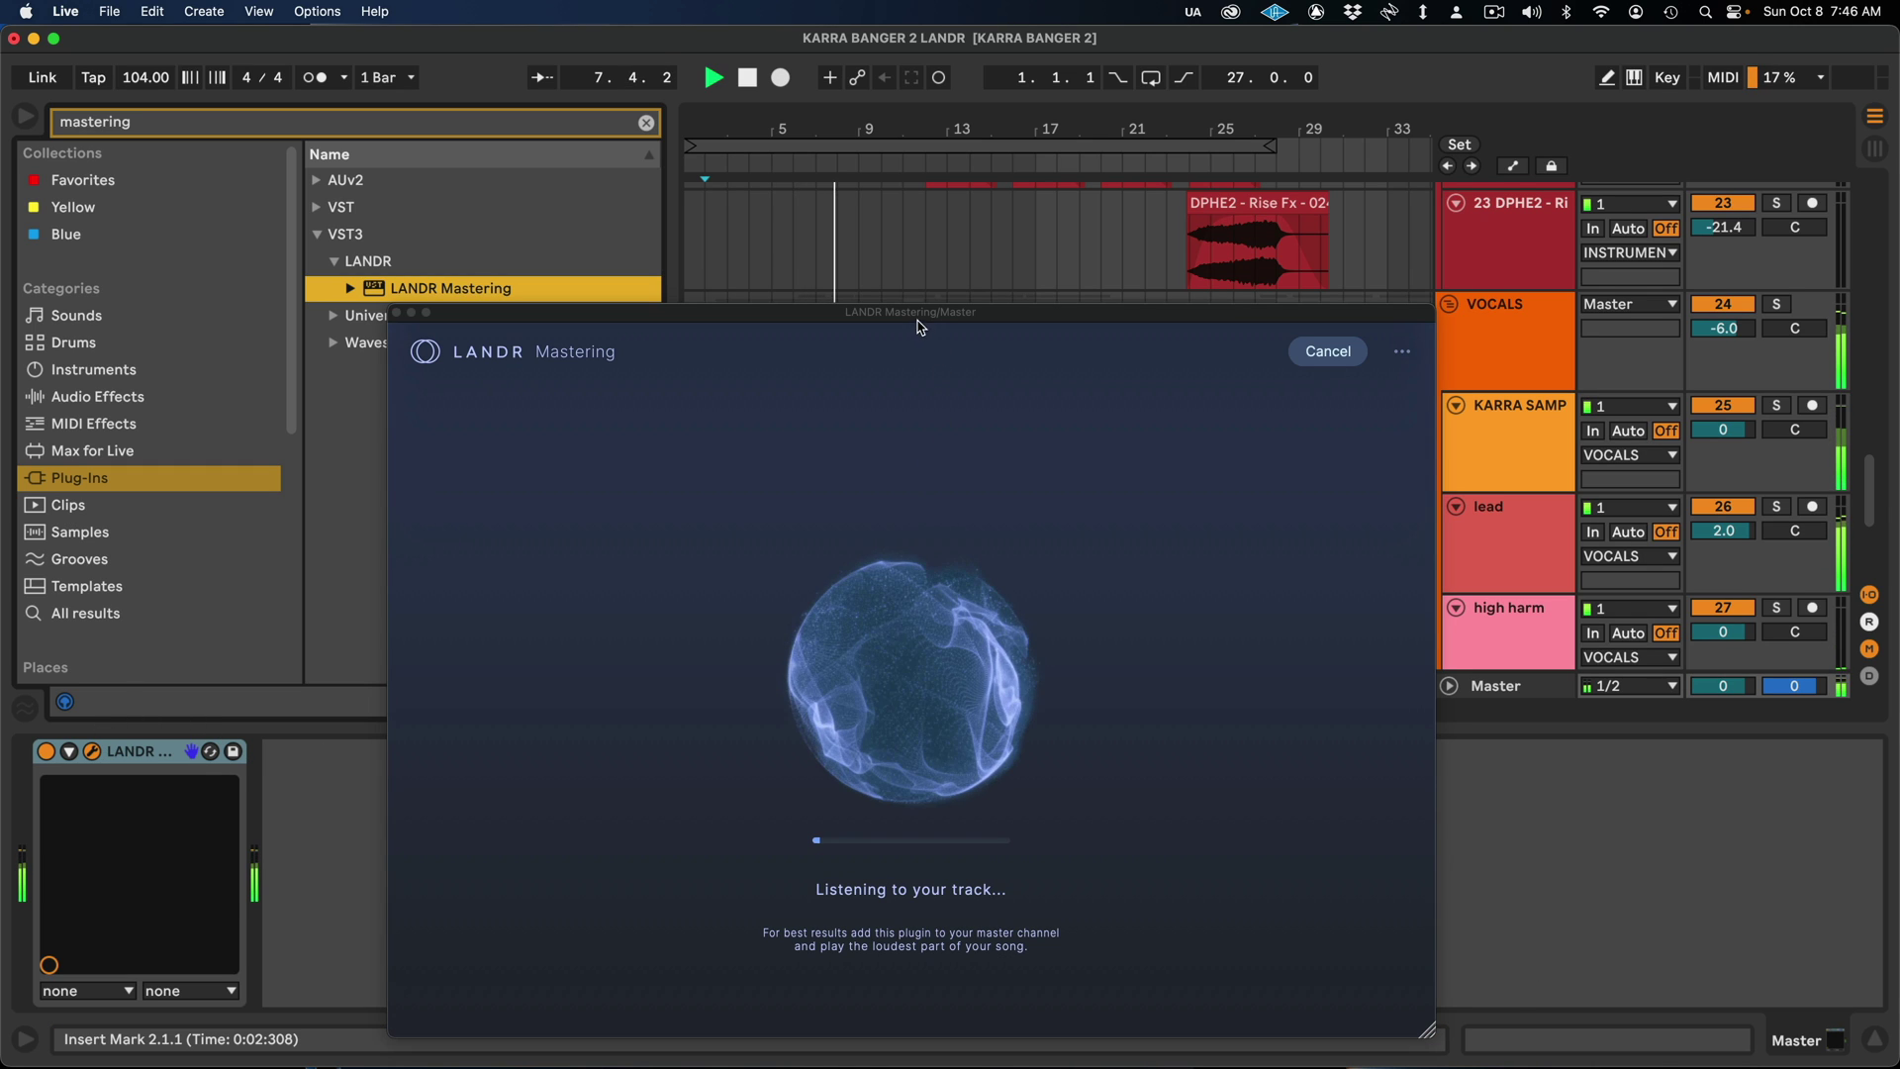
drag(912, 309, 883, 273)
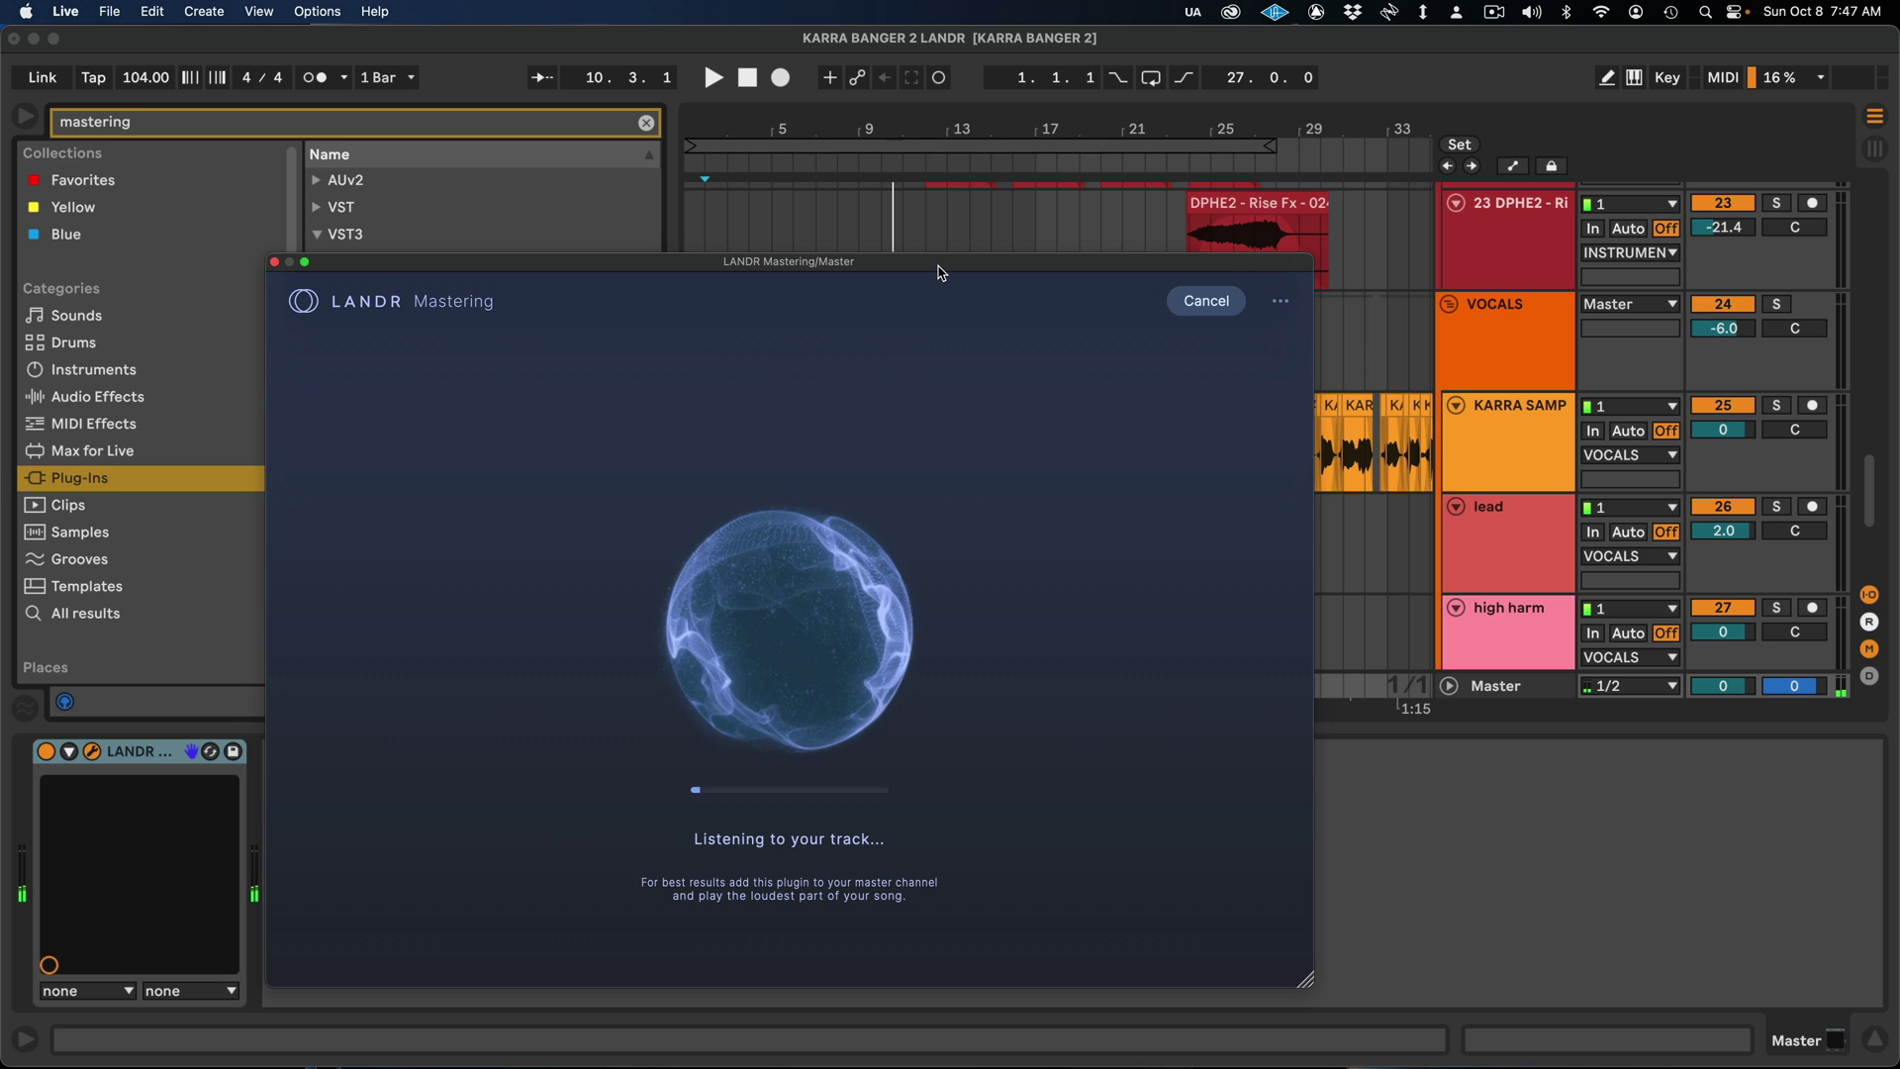
drag(941, 275, 960, 512)
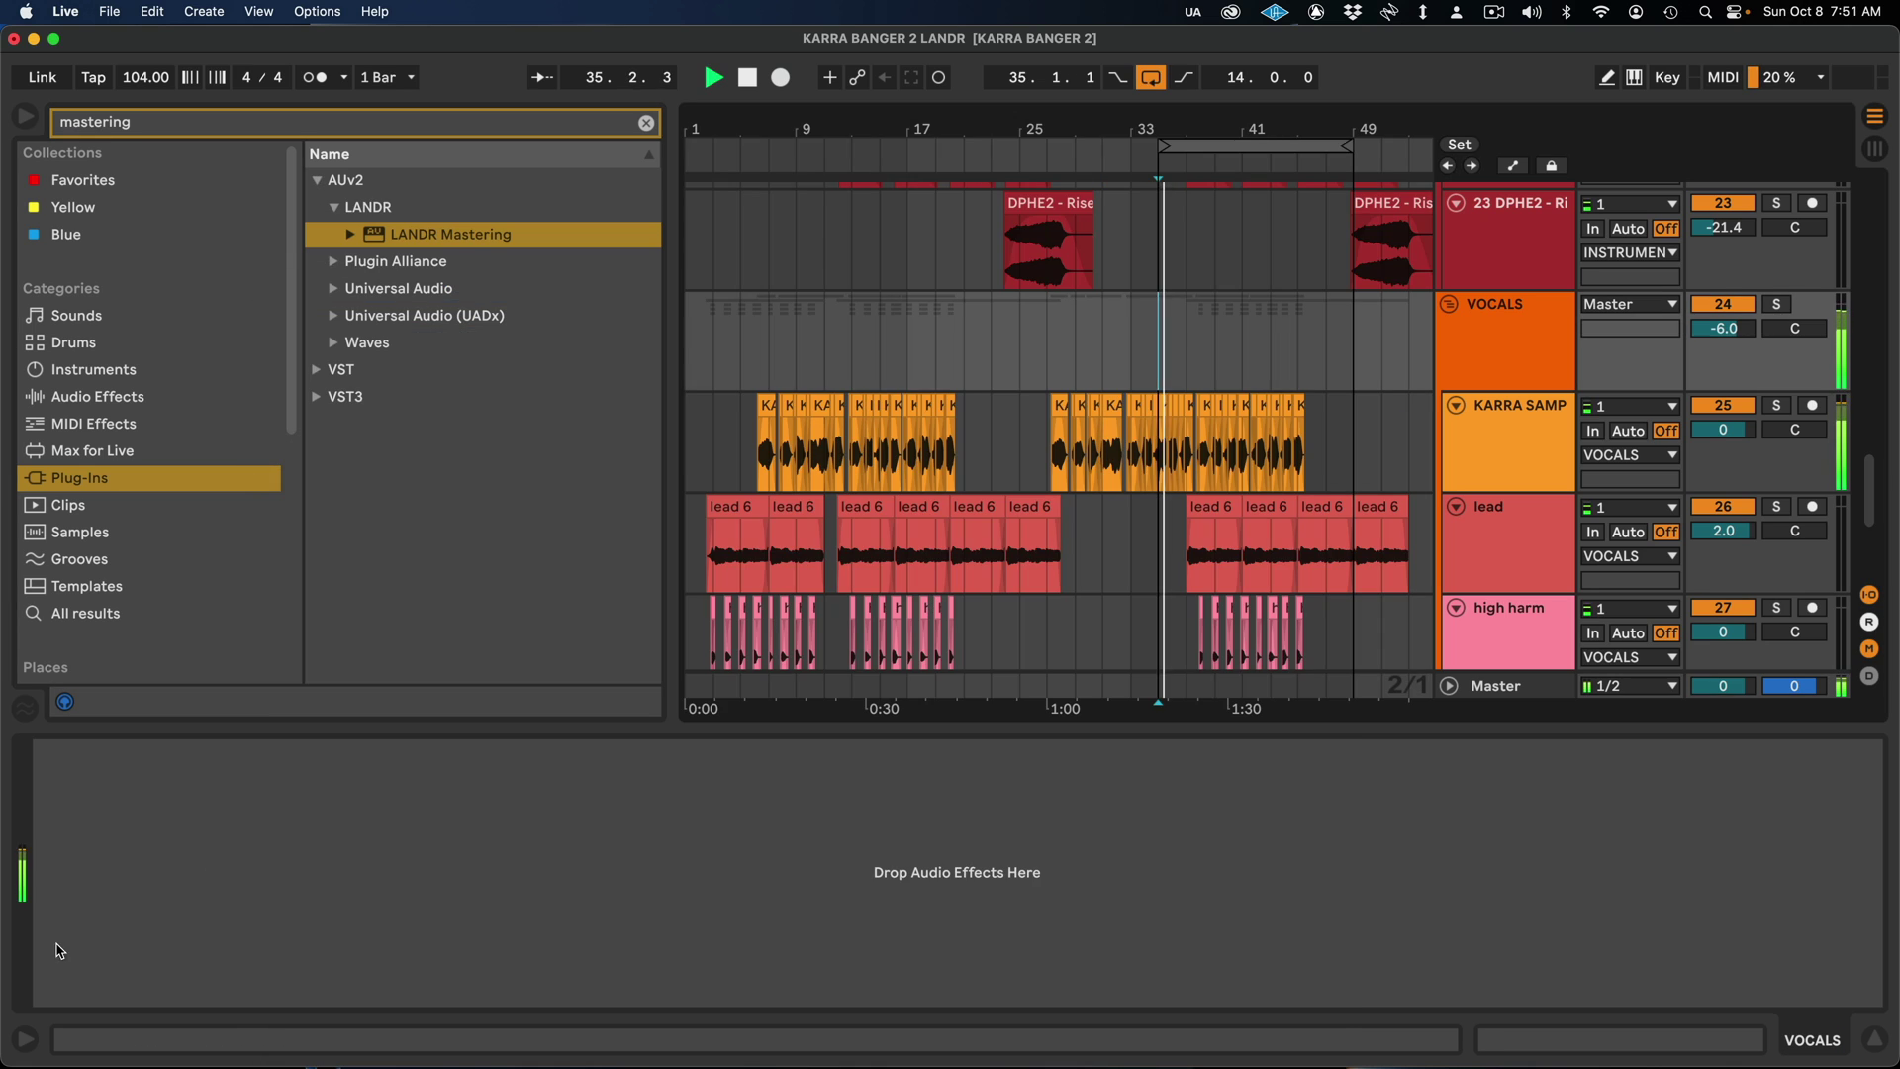
Step: Add the AUv2 LANDR Mastering to the Master track, let it analyse the looped section and stop playback
drag(1704, 660, 1704, 686)
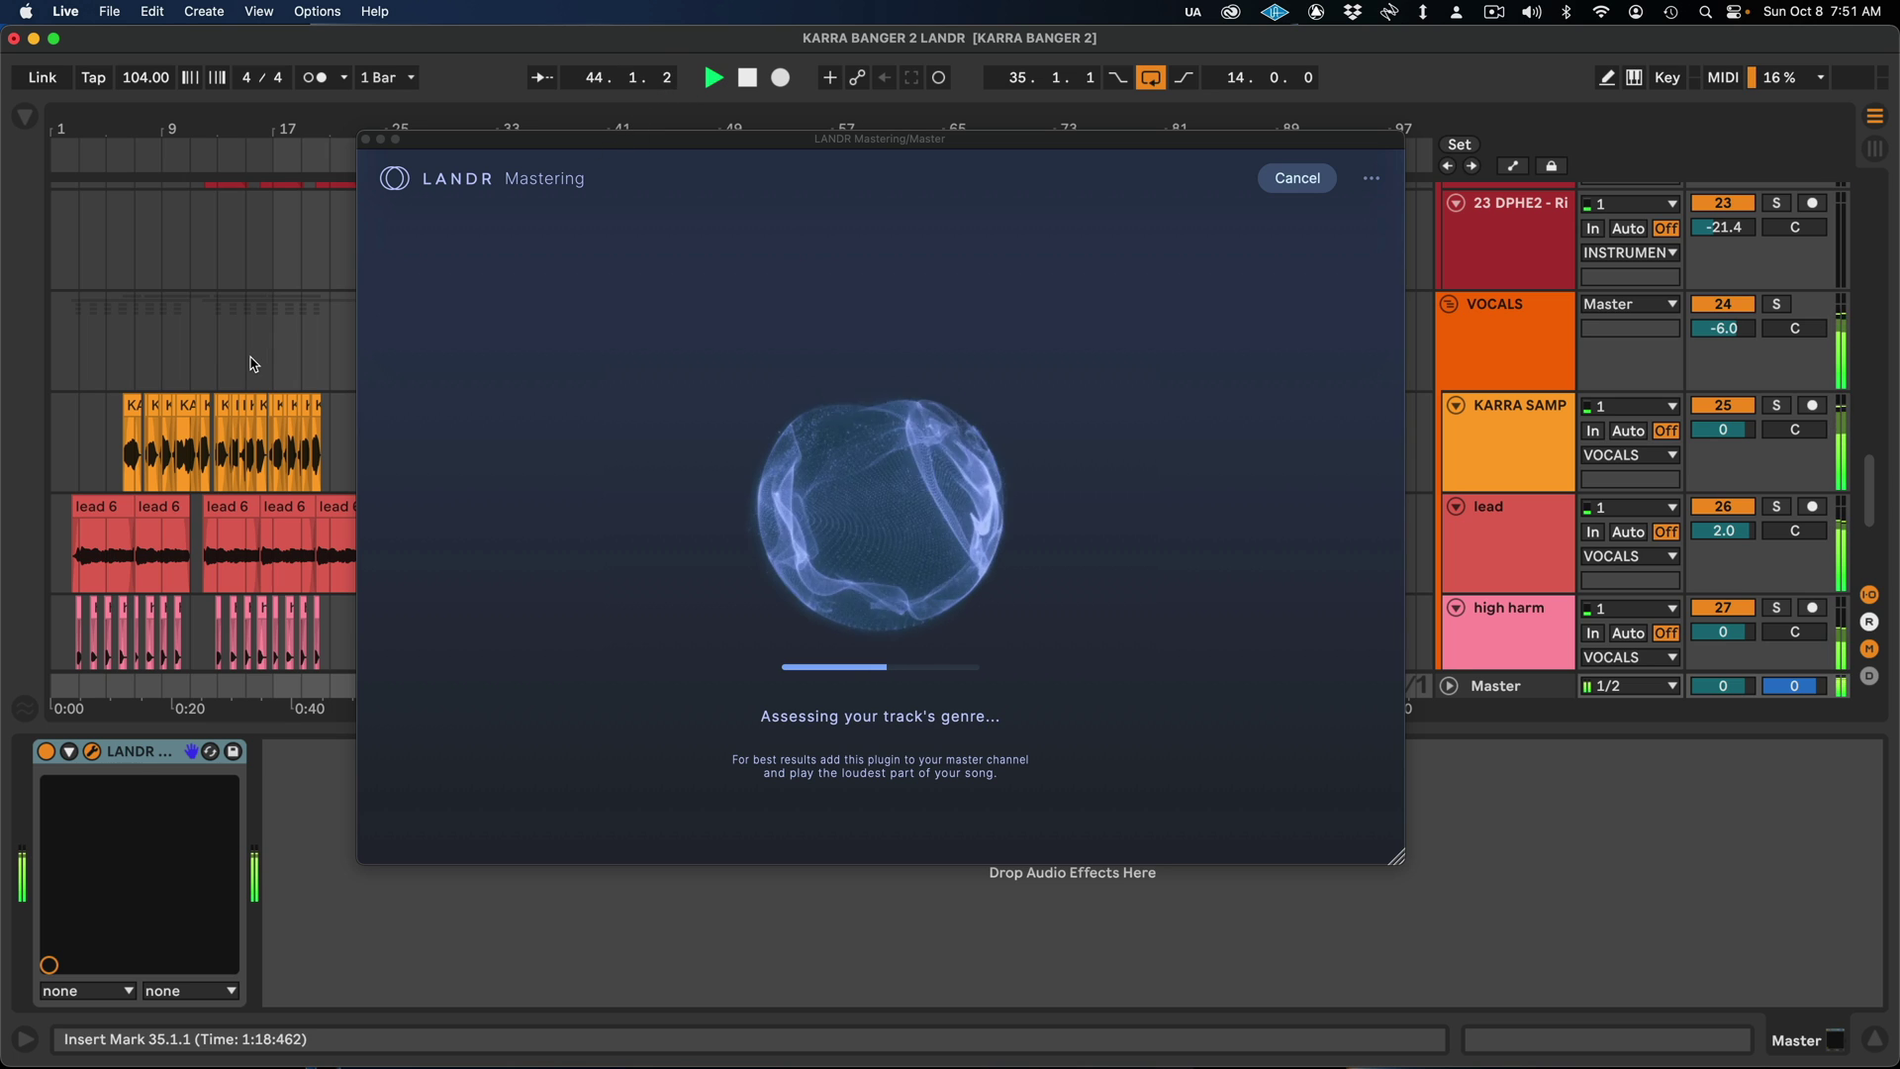
scroll(247, 364, down, 3)
scroll(247, 363, up, 3)
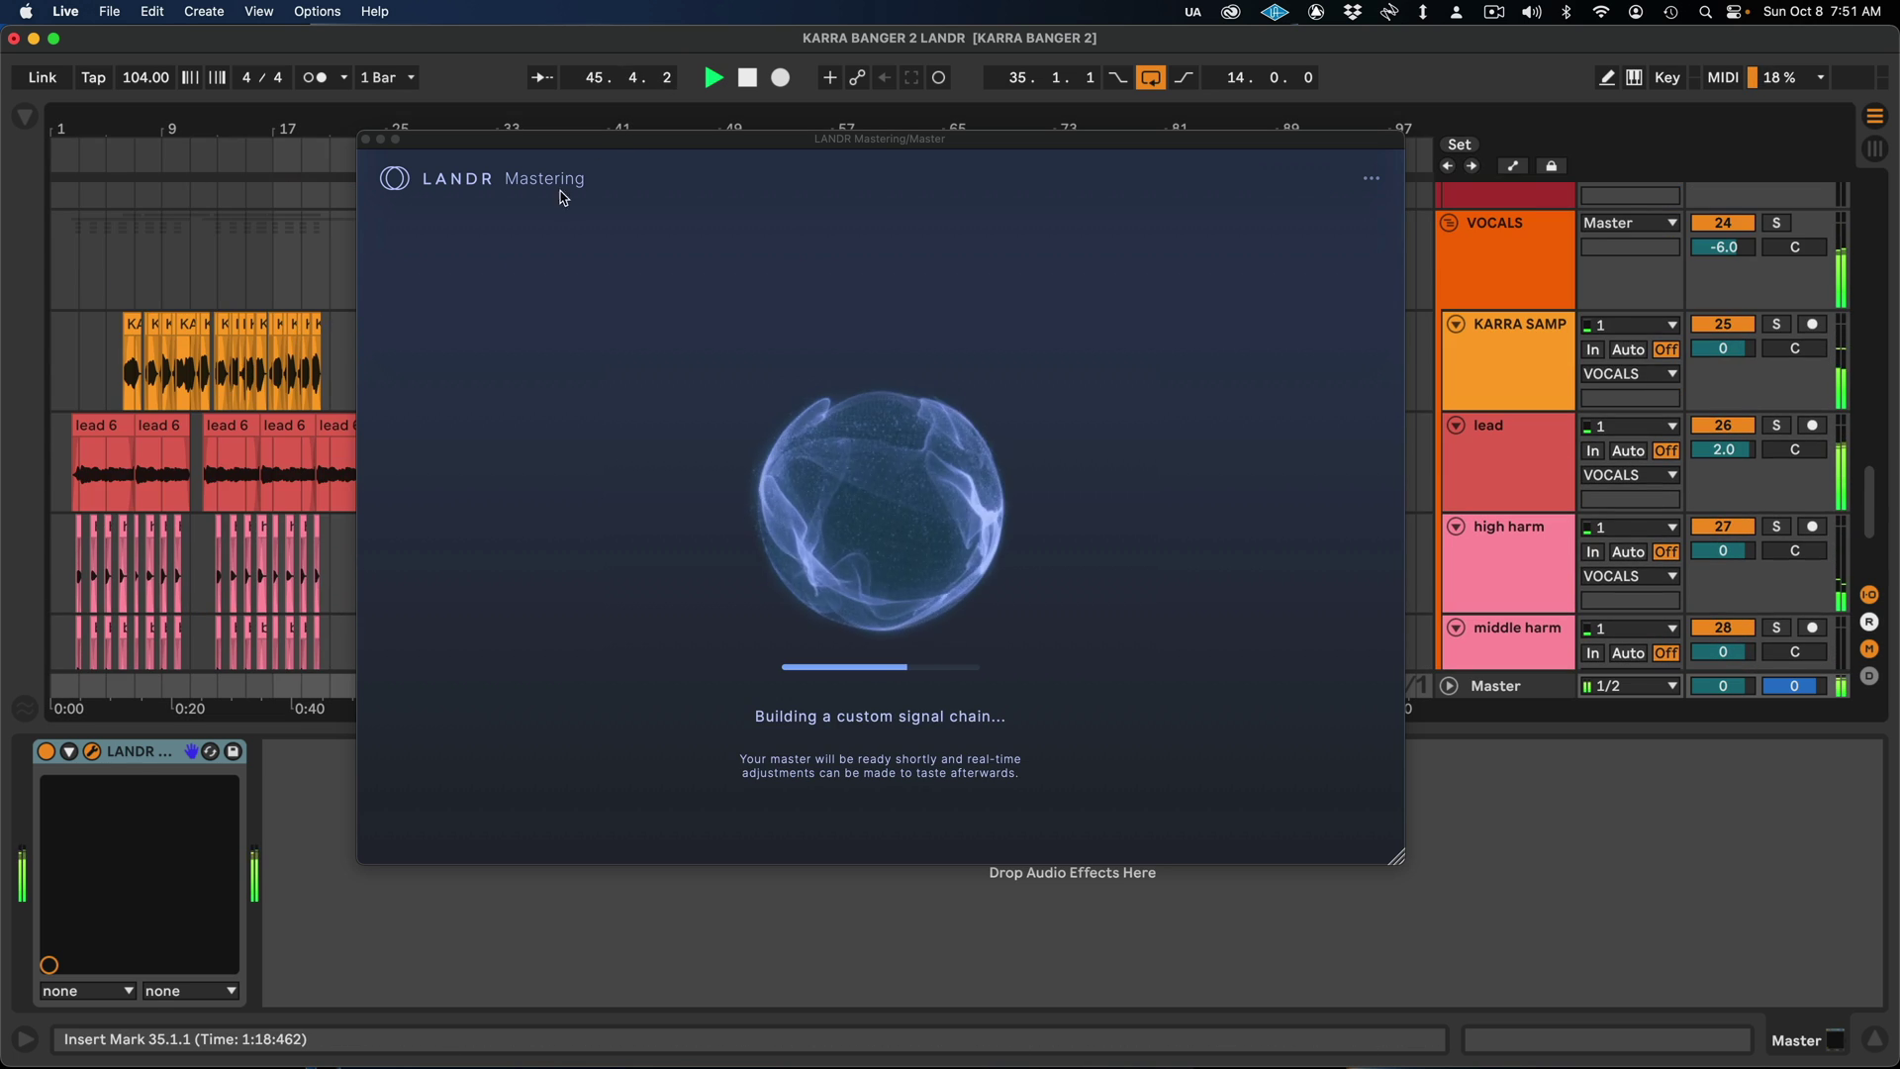
drag(604, 144, 1022, 152)
key(space)
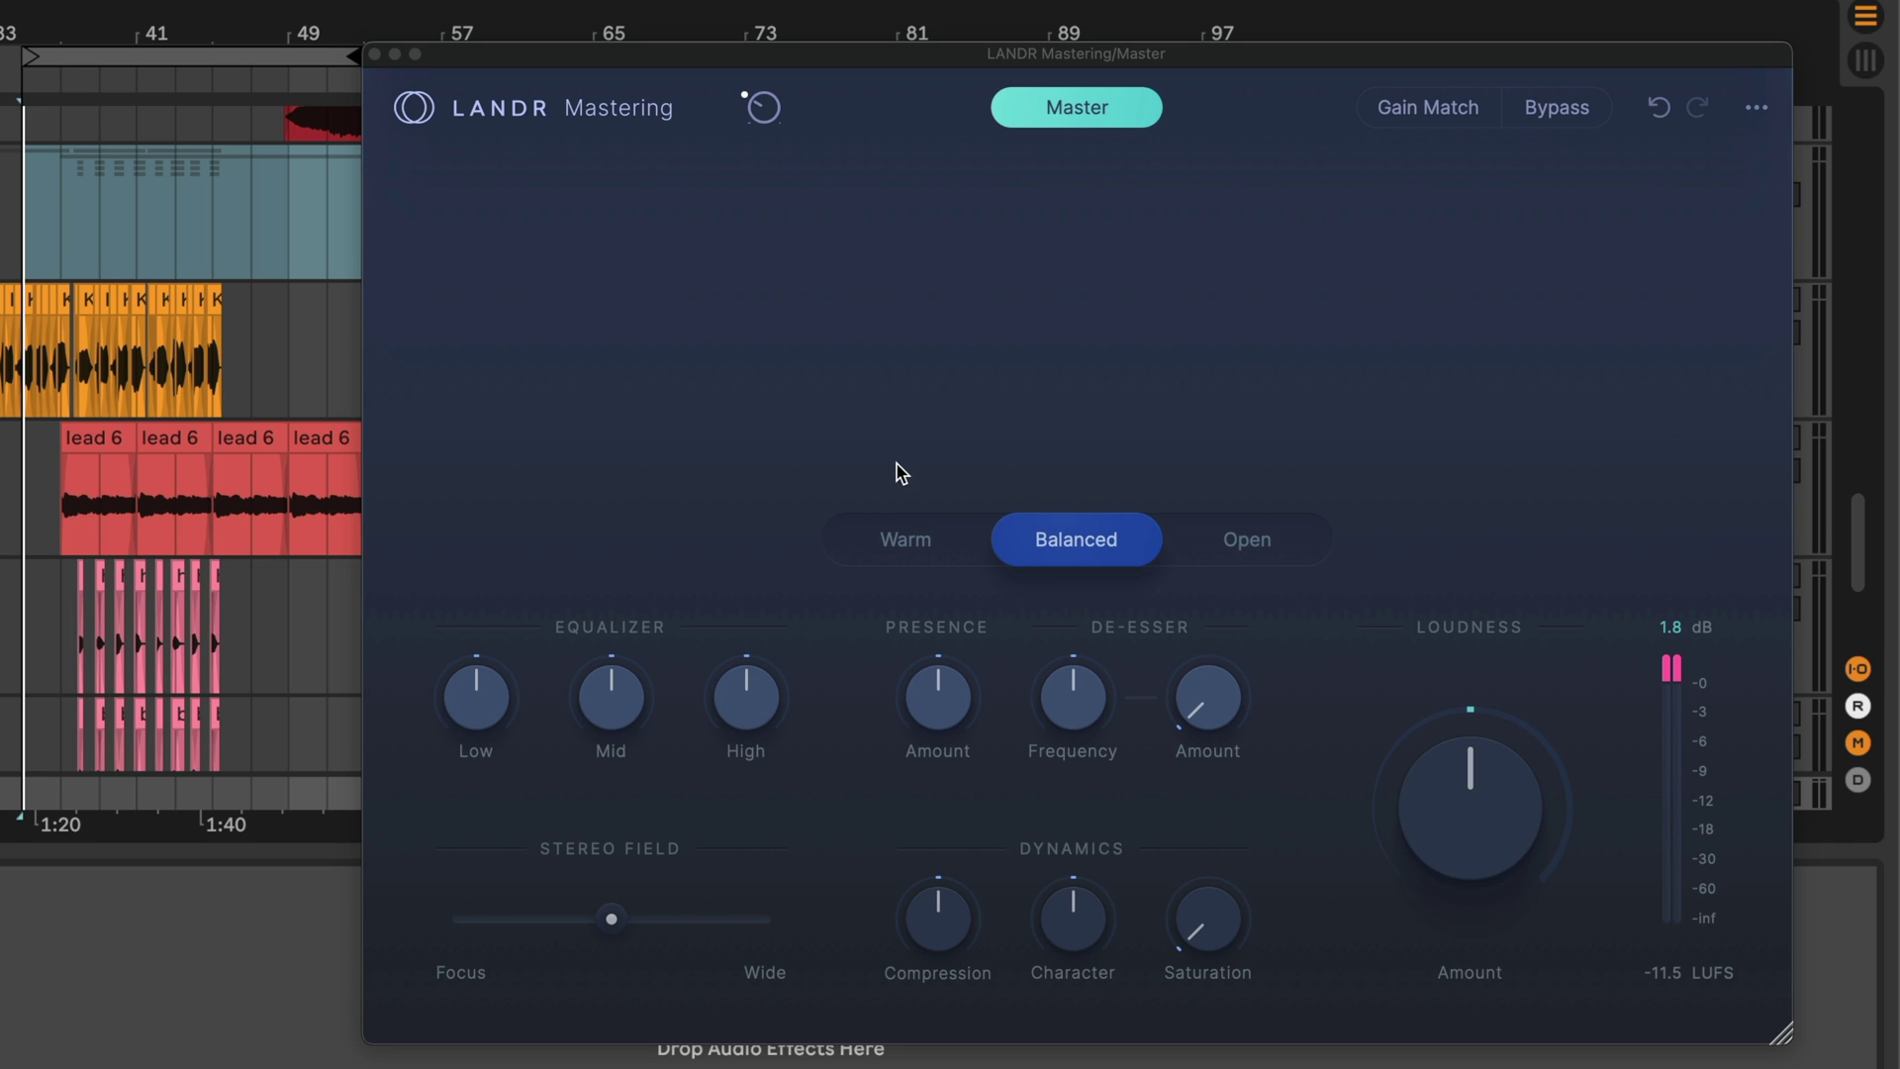
Step: Compare the Balanced, Warm and Open mastering styles on the loop and select Open
click(1121, 506)
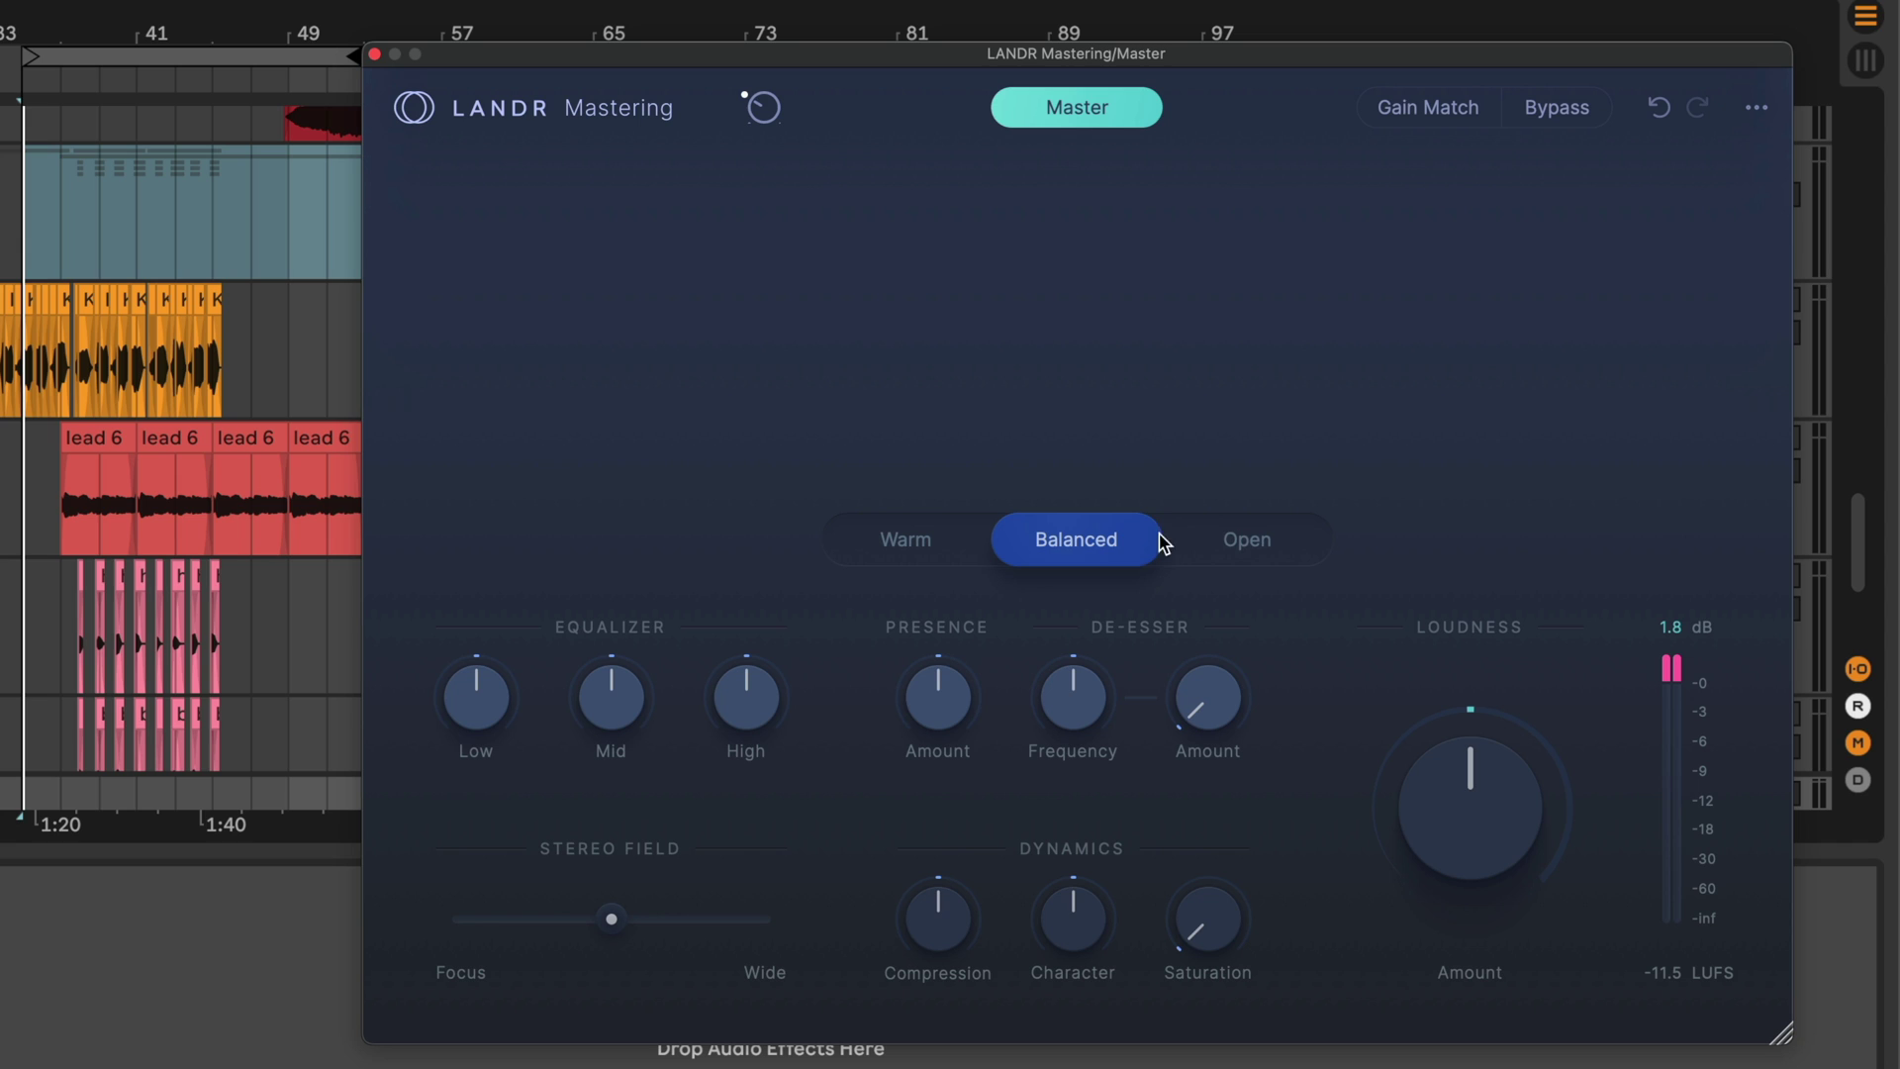
click(1255, 542)
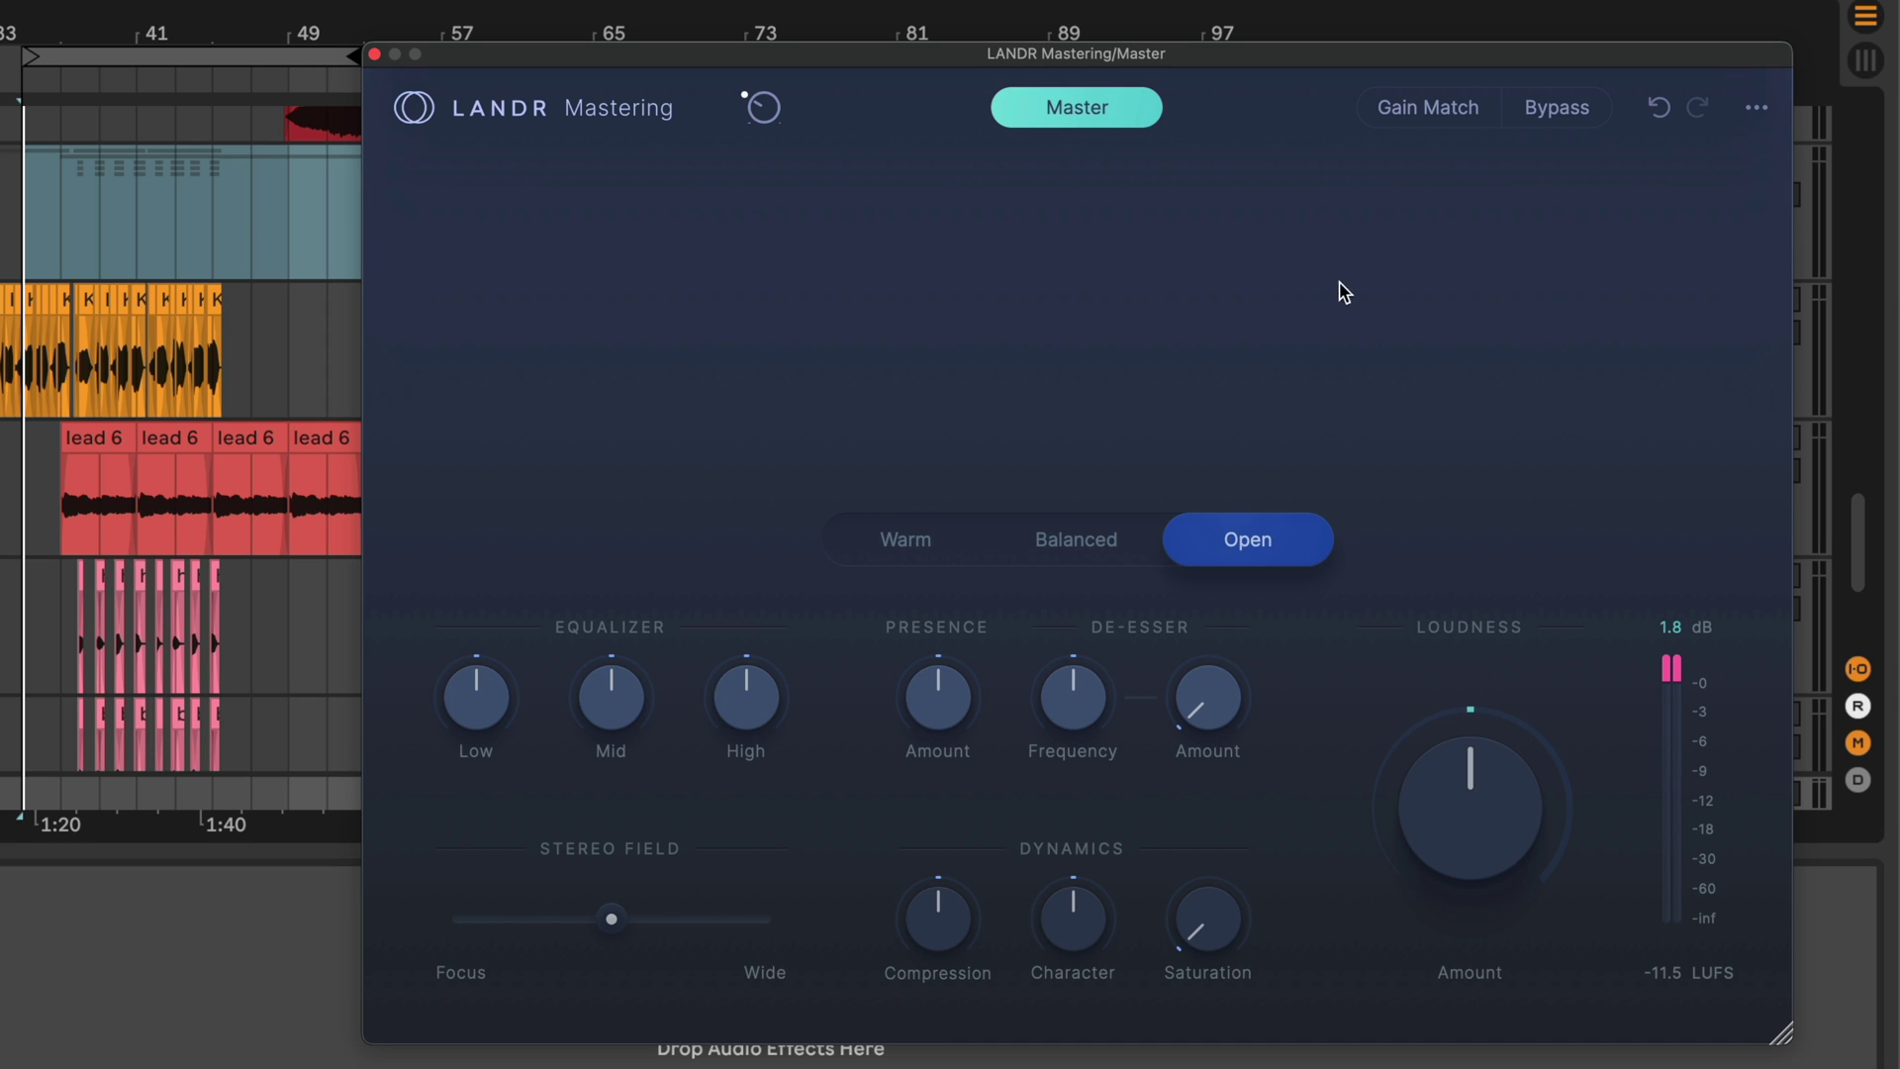
click(1078, 526)
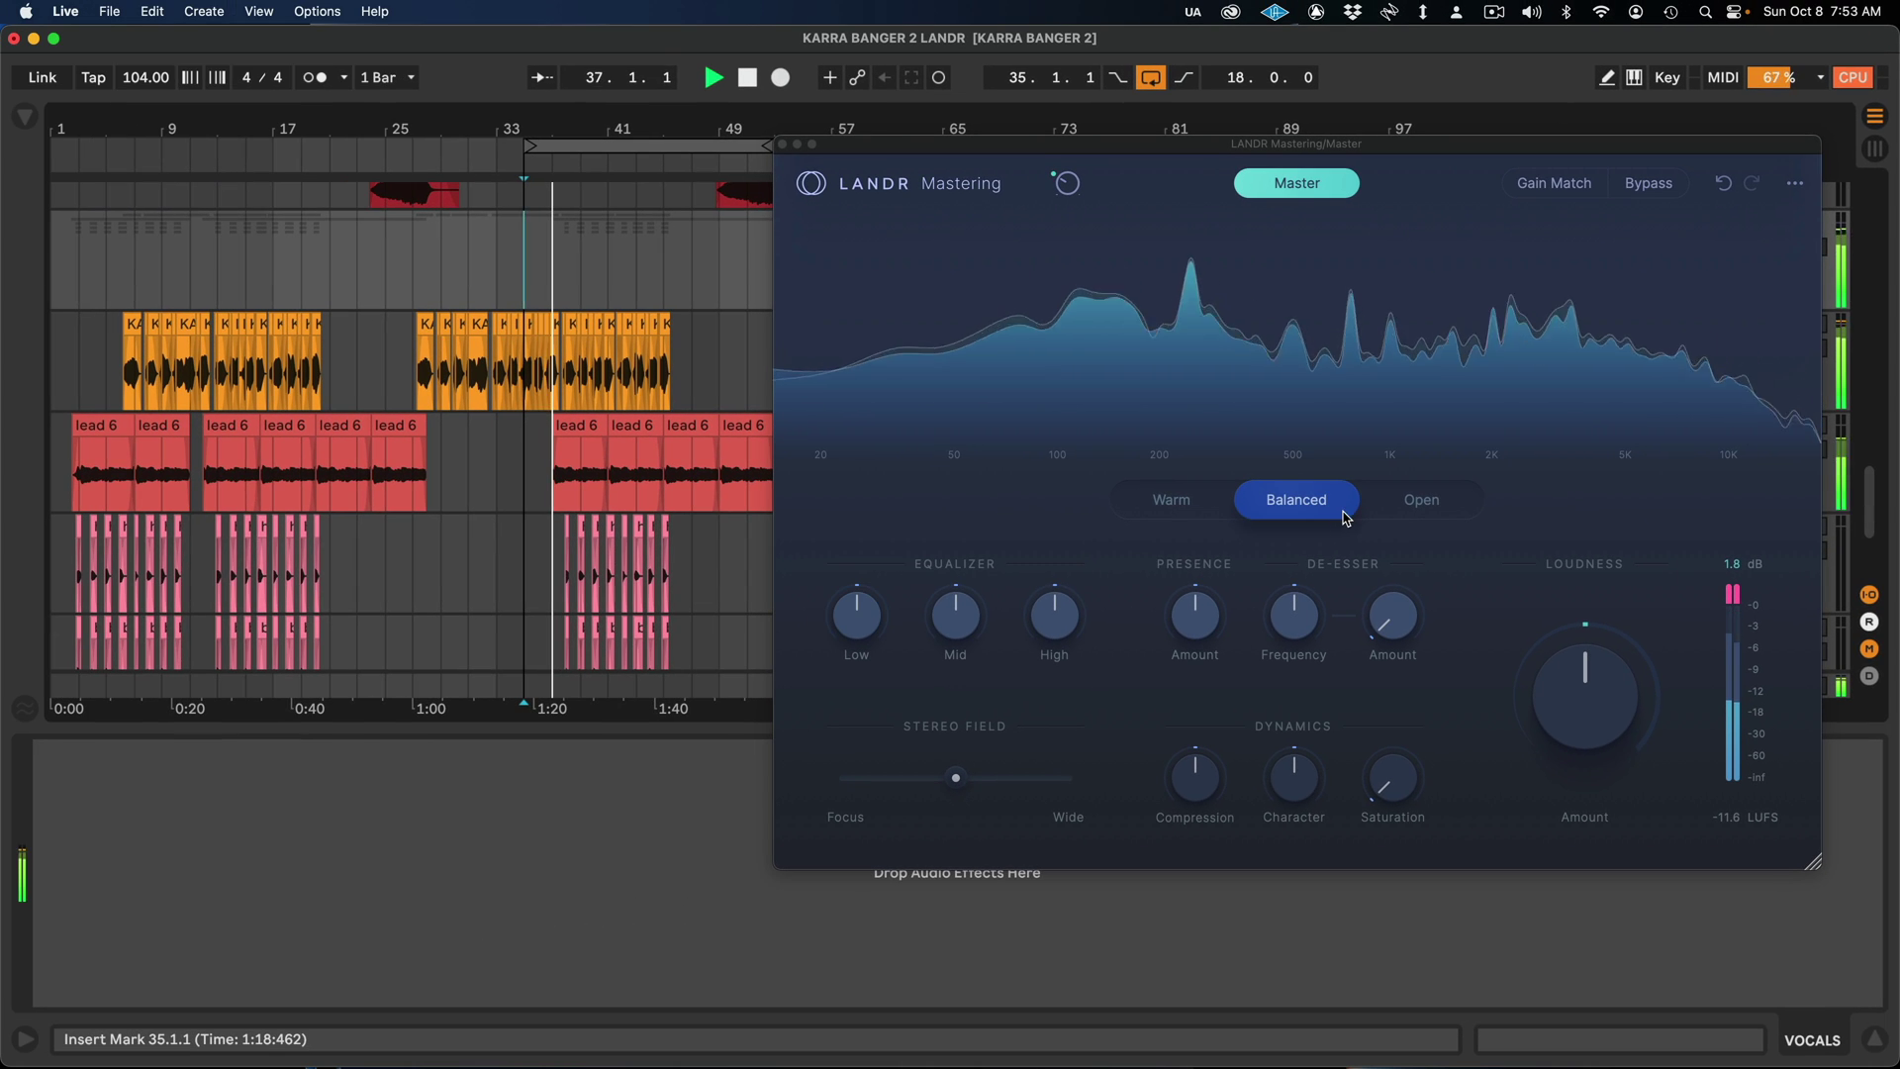
click(1425, 511)
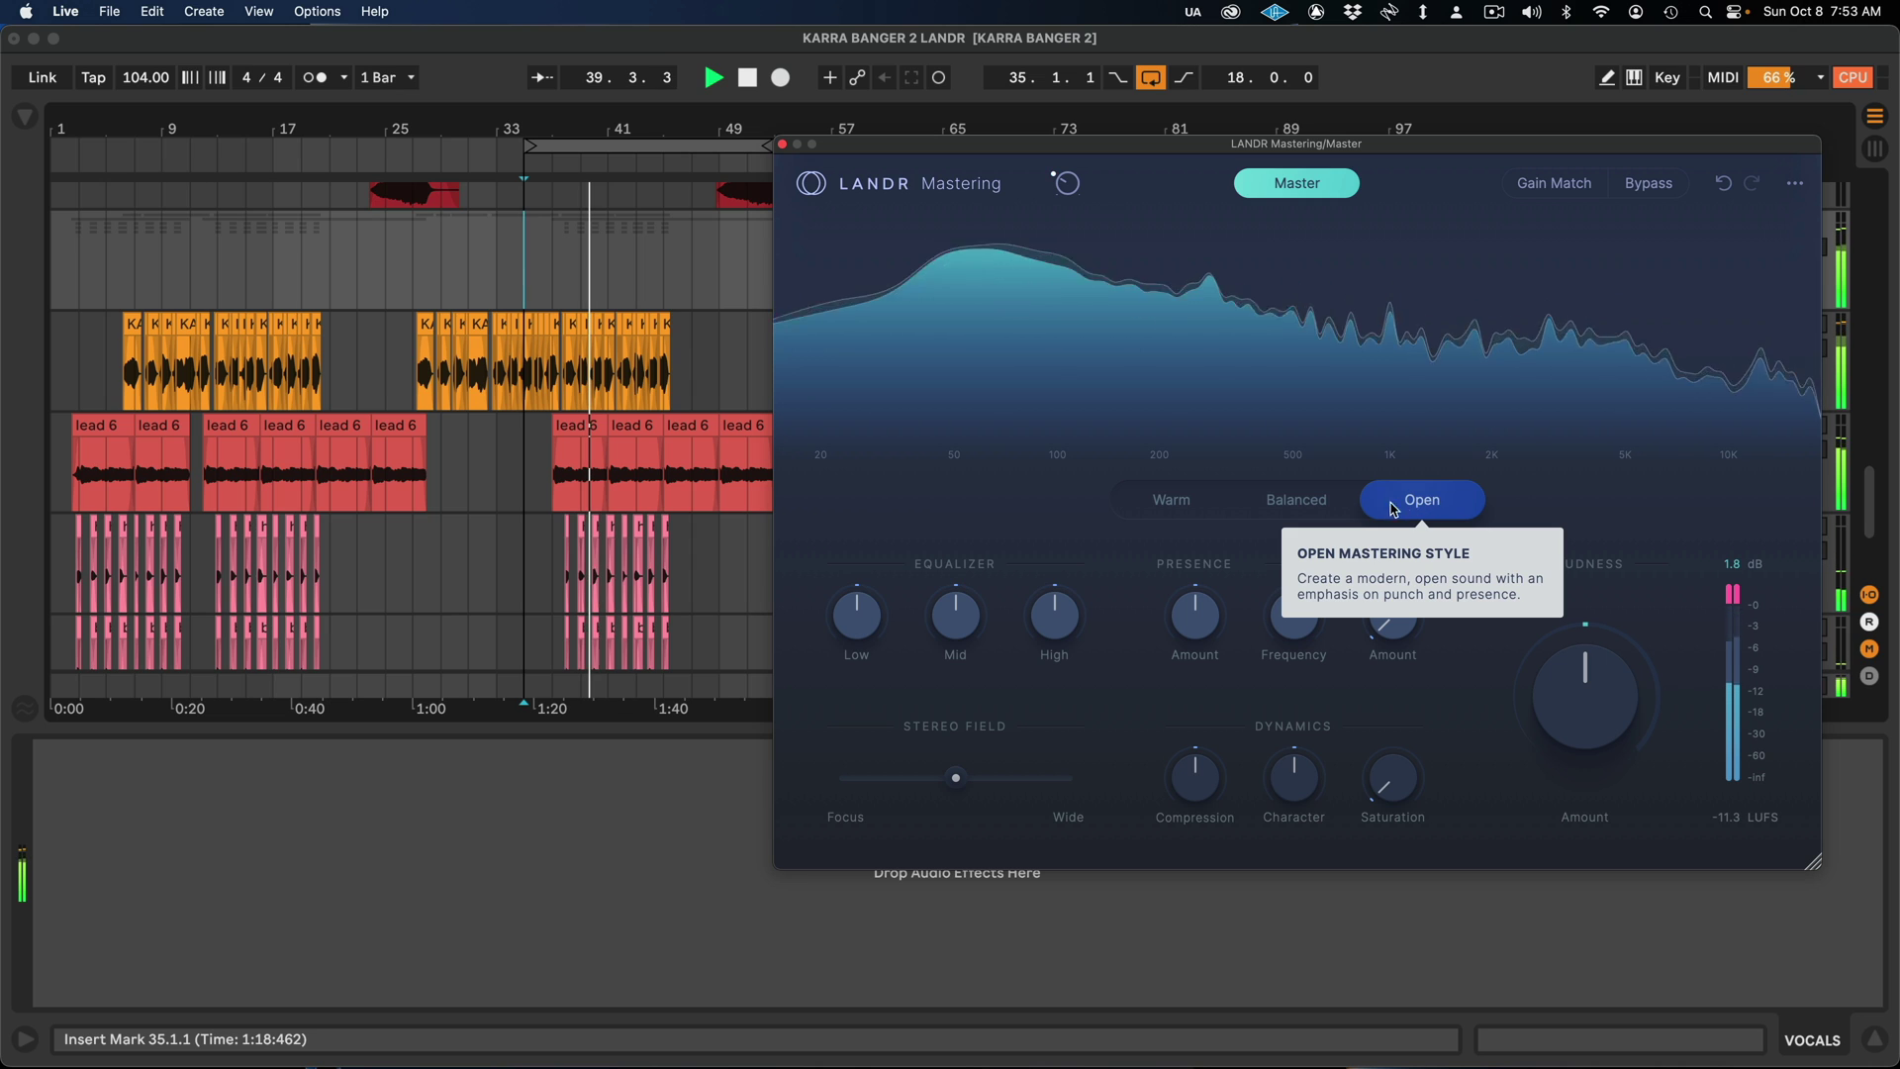
click(1172, 512)
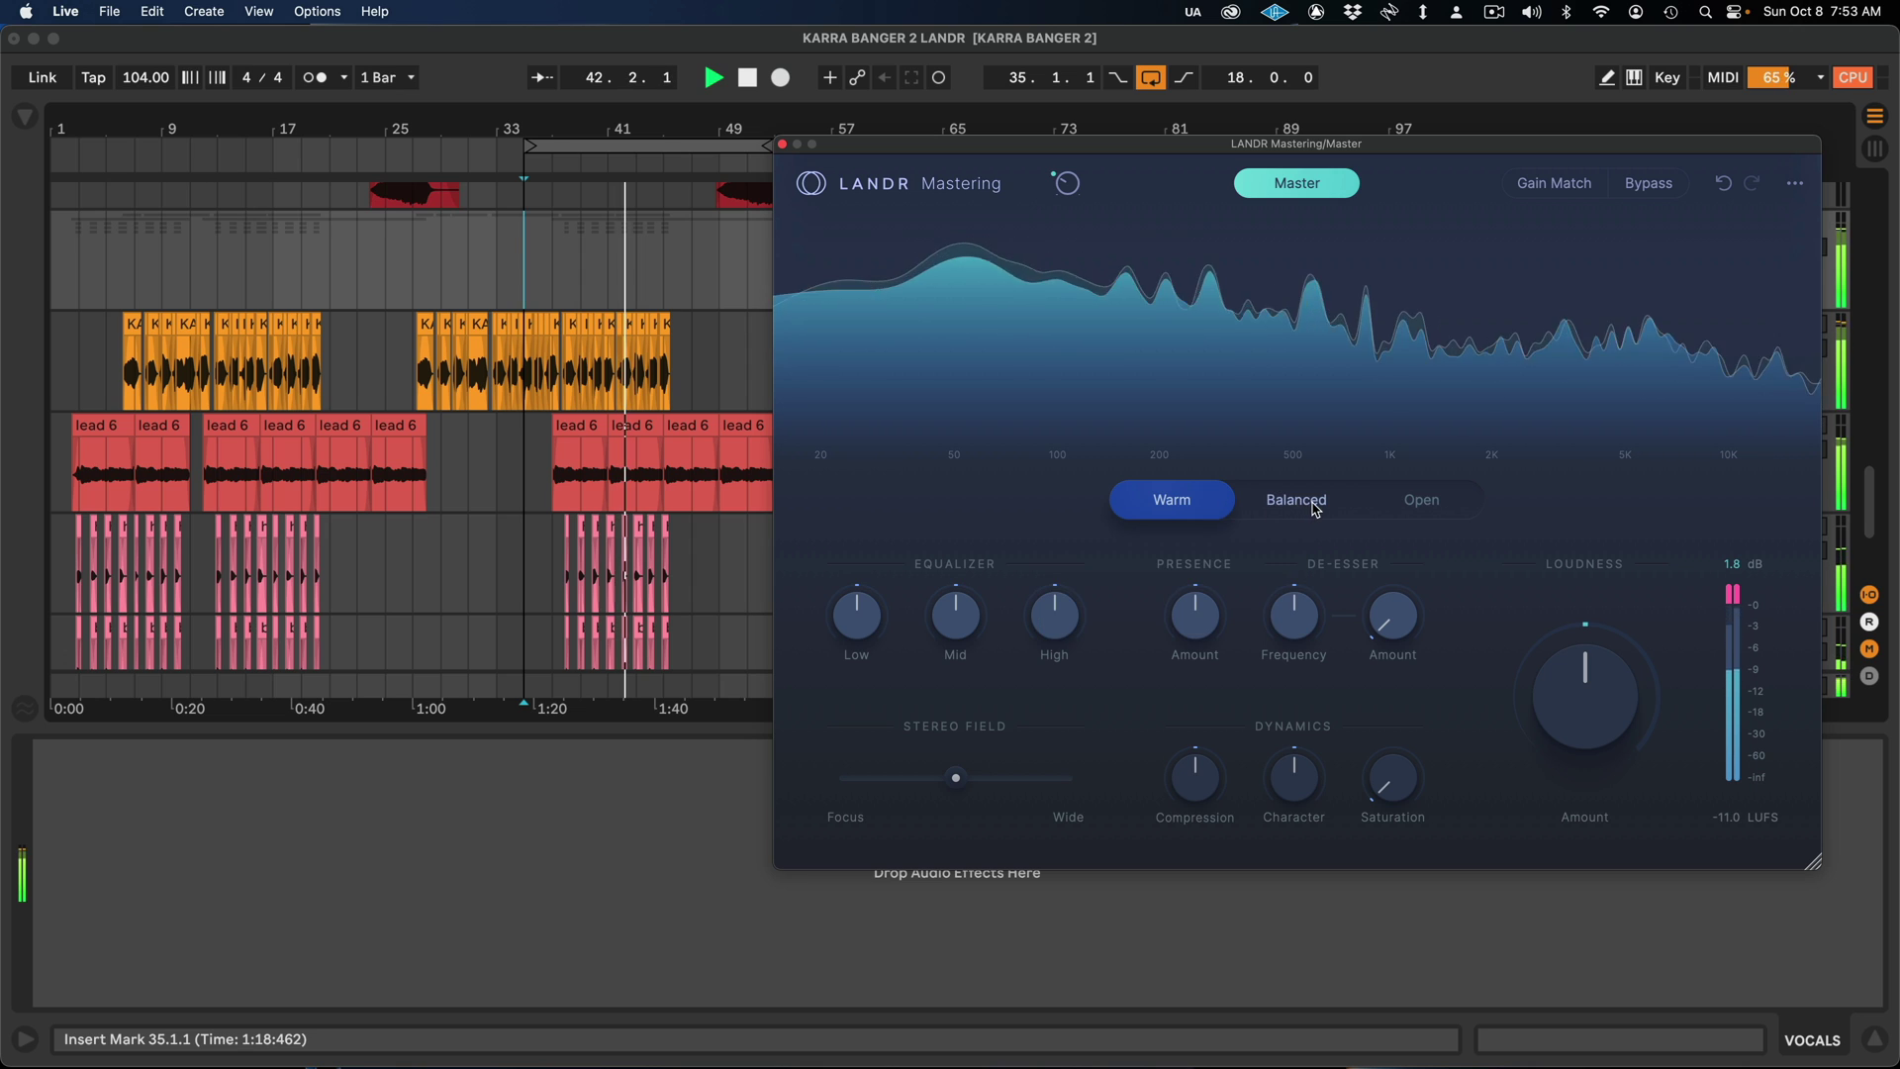
click(1426, 507)
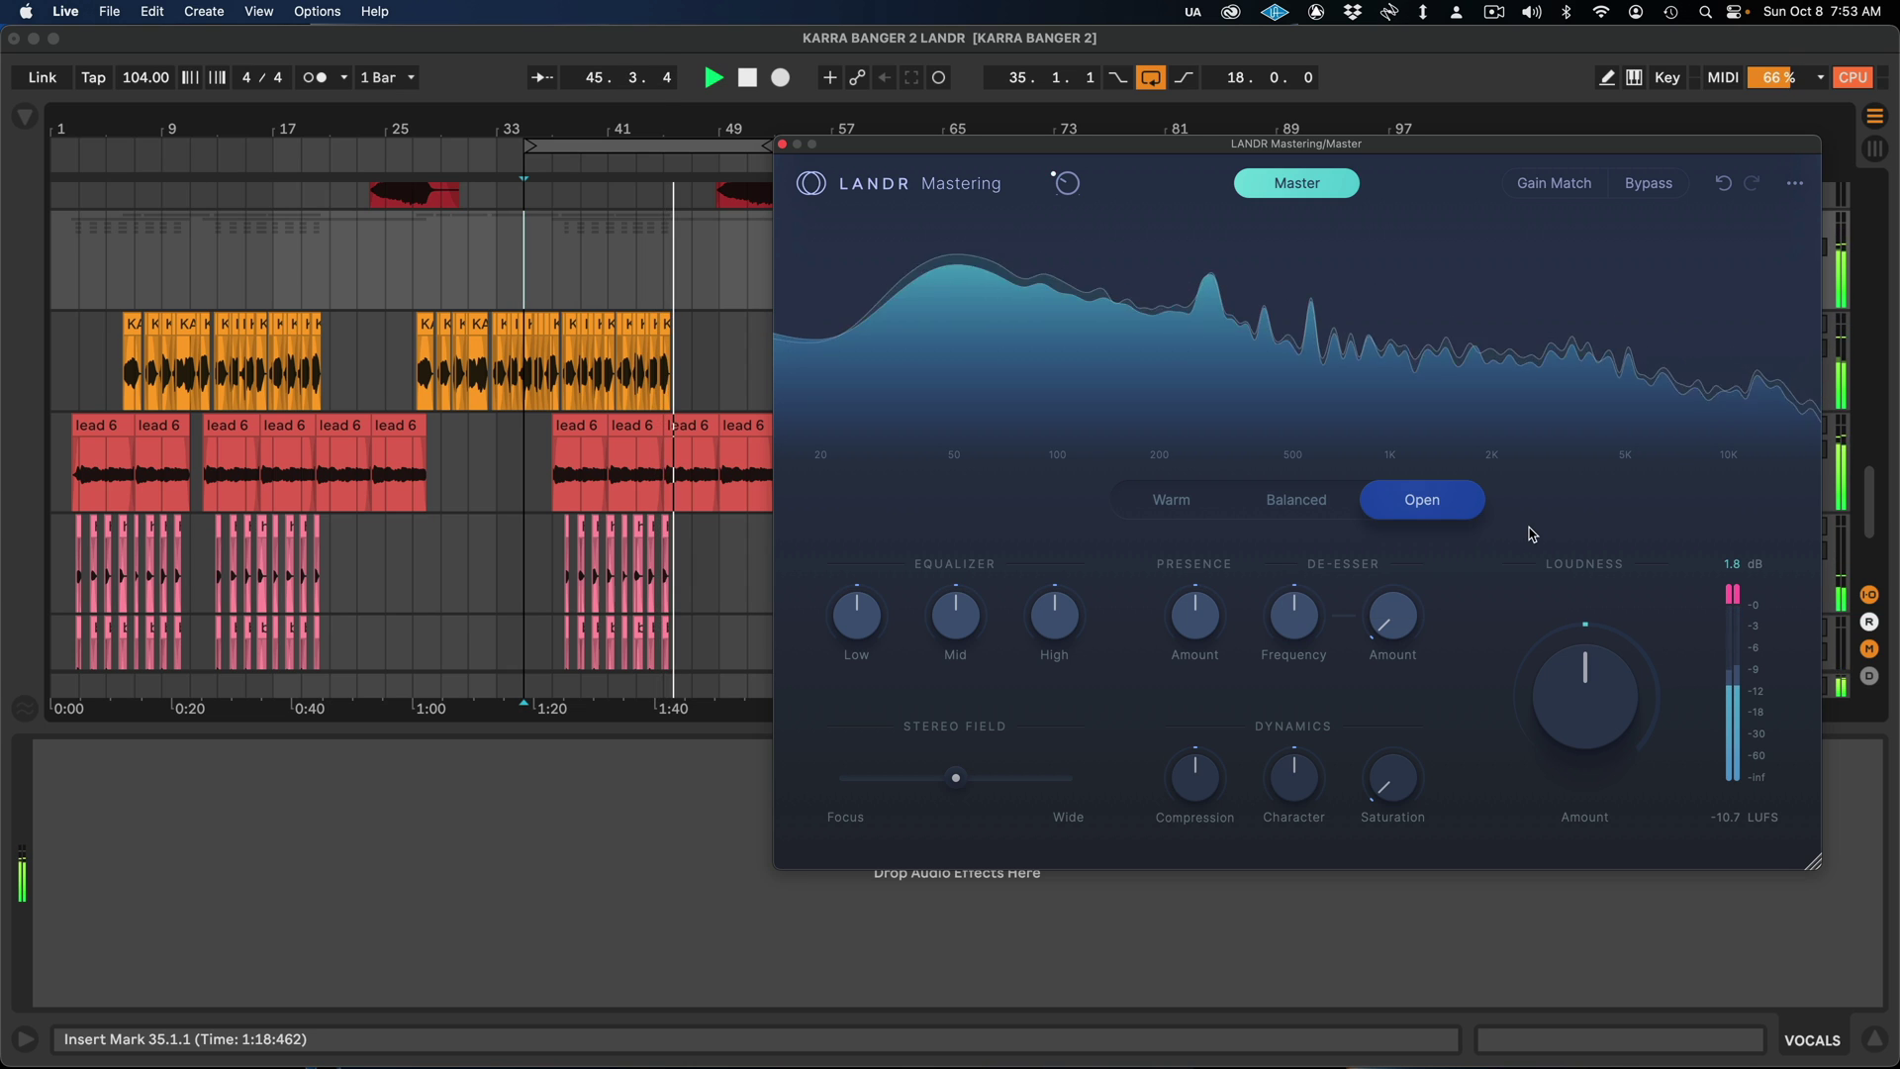
Step: Stop playback, set the loop to start at bar 3 with a length of 50 bars, and restart playback
key(space)
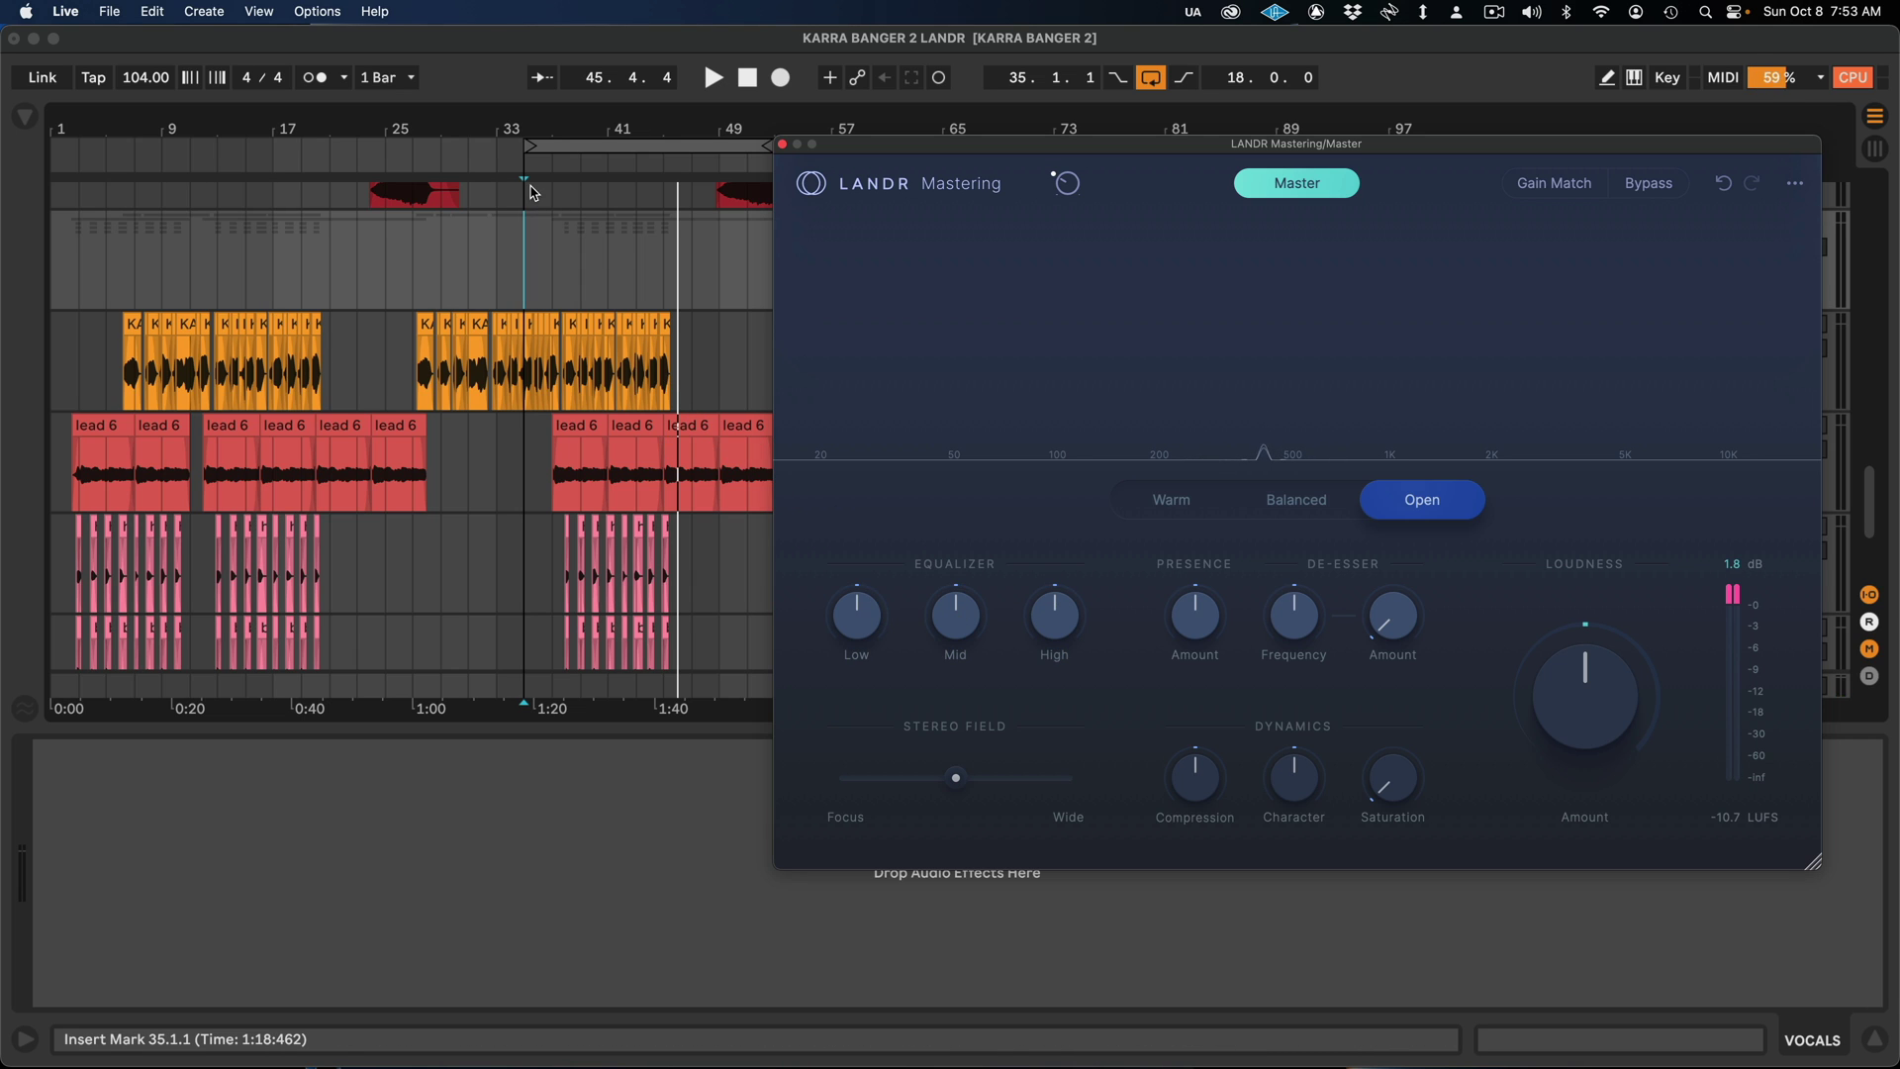
drag(751, 146, 784, 174)
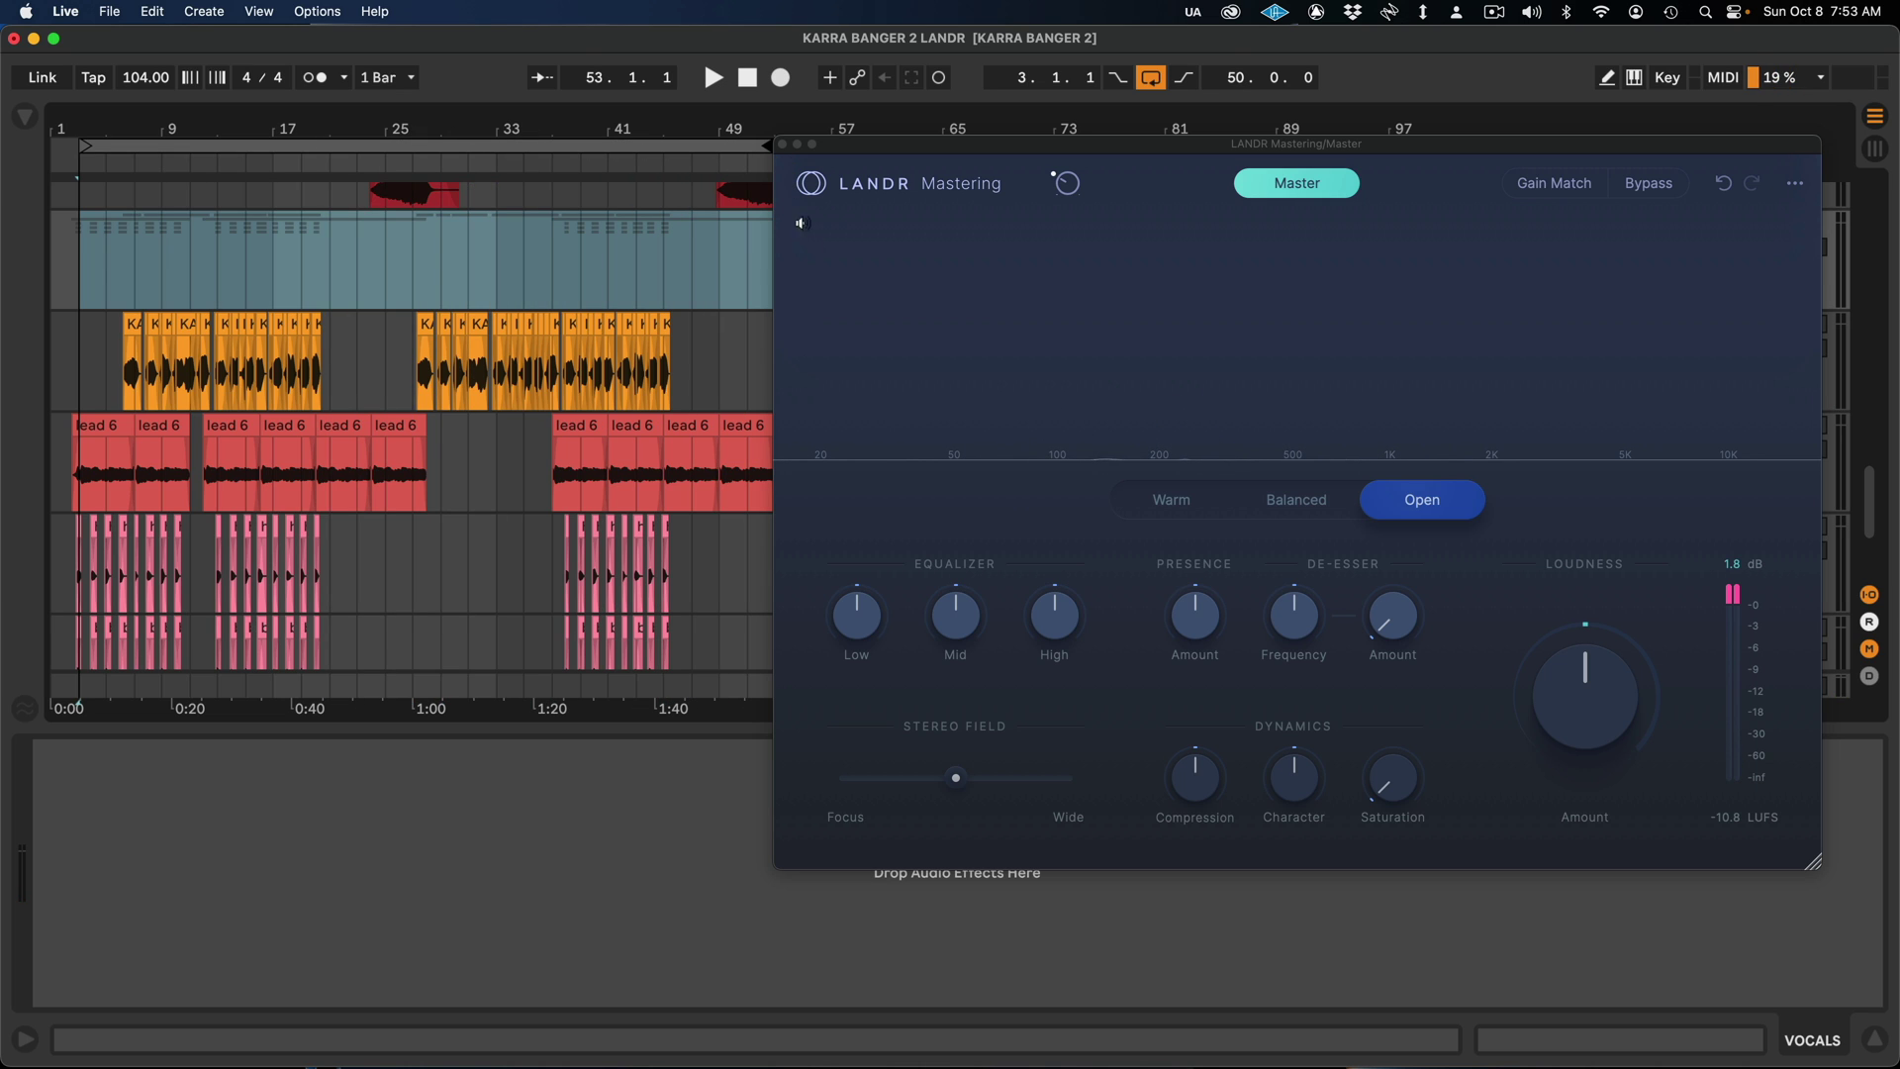
key(space)
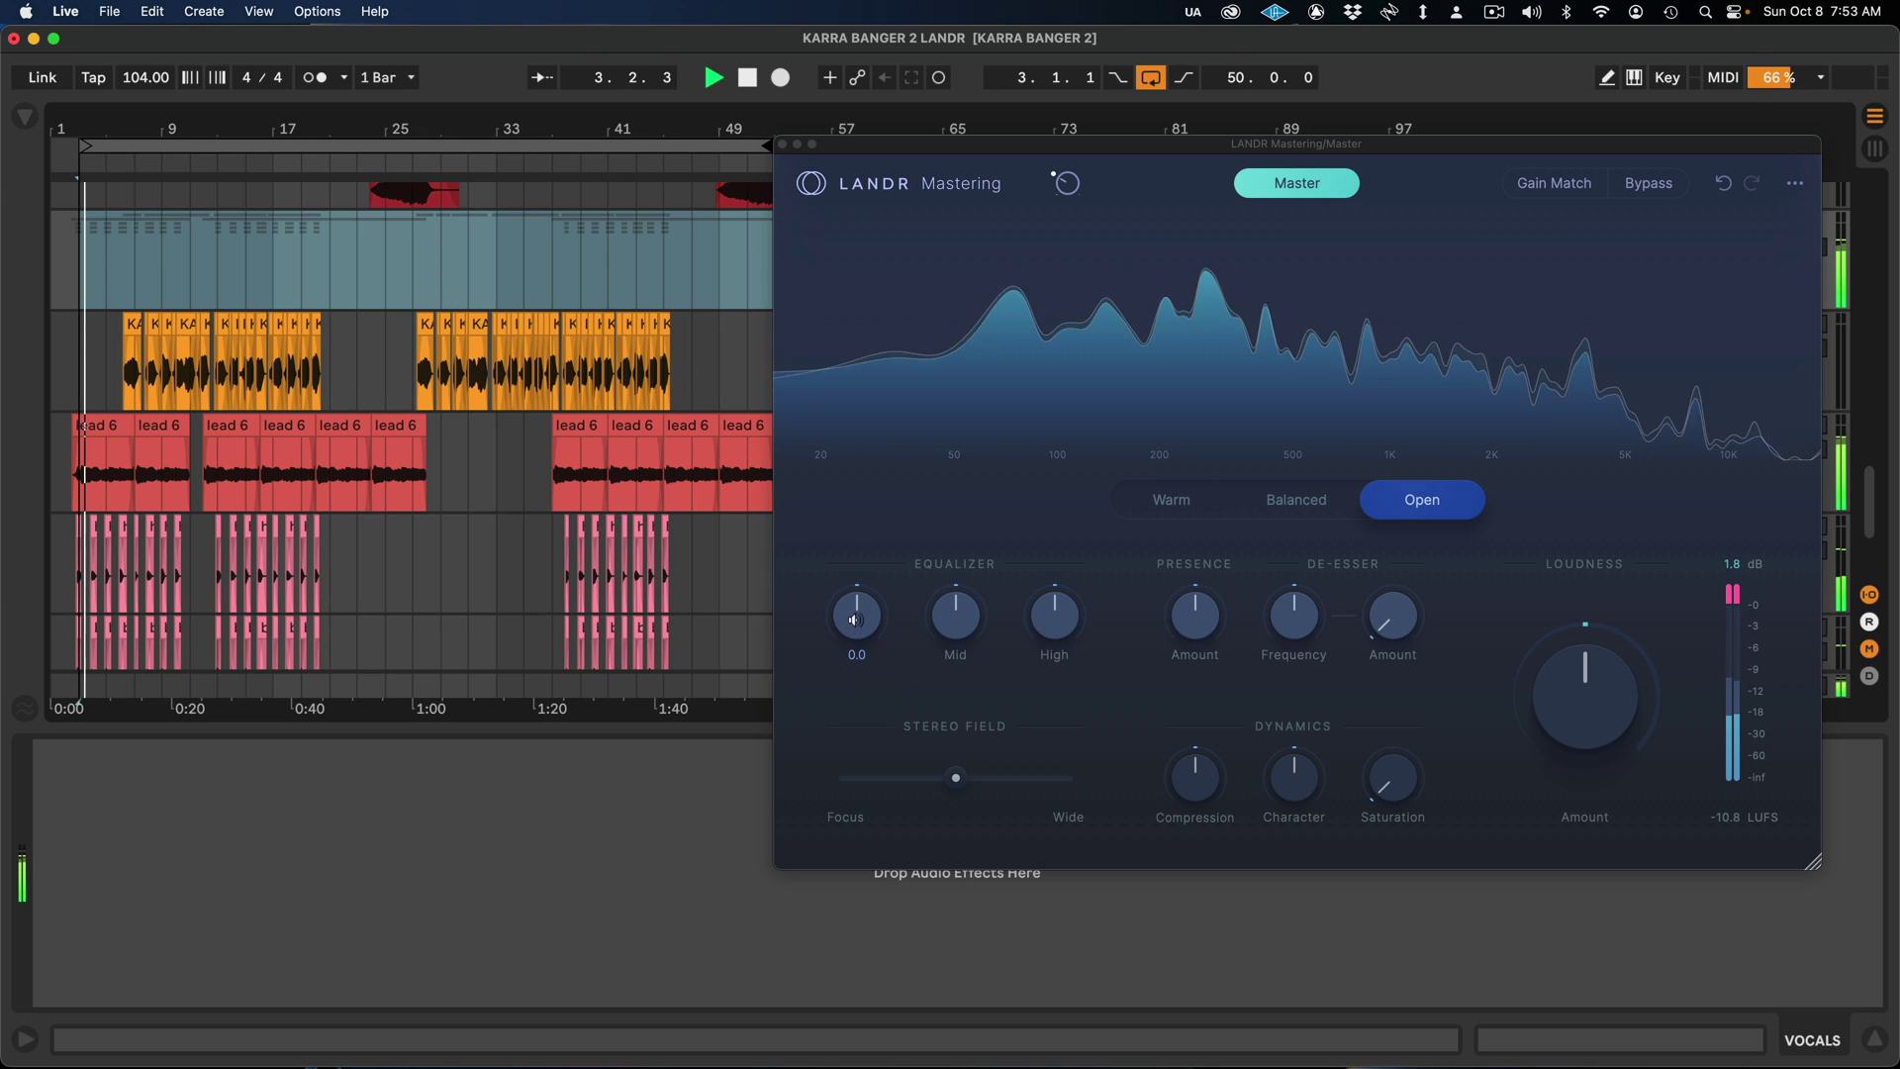
Step: Raise the equalizer's Low and Mid slightly and set High to 0.7 while the song plays
mouse_move(956, 626)
mouse_down()
mouse_move(993, 508)
mouse_move(946, 776)
mouse_move(942, 627)
mouse_up()
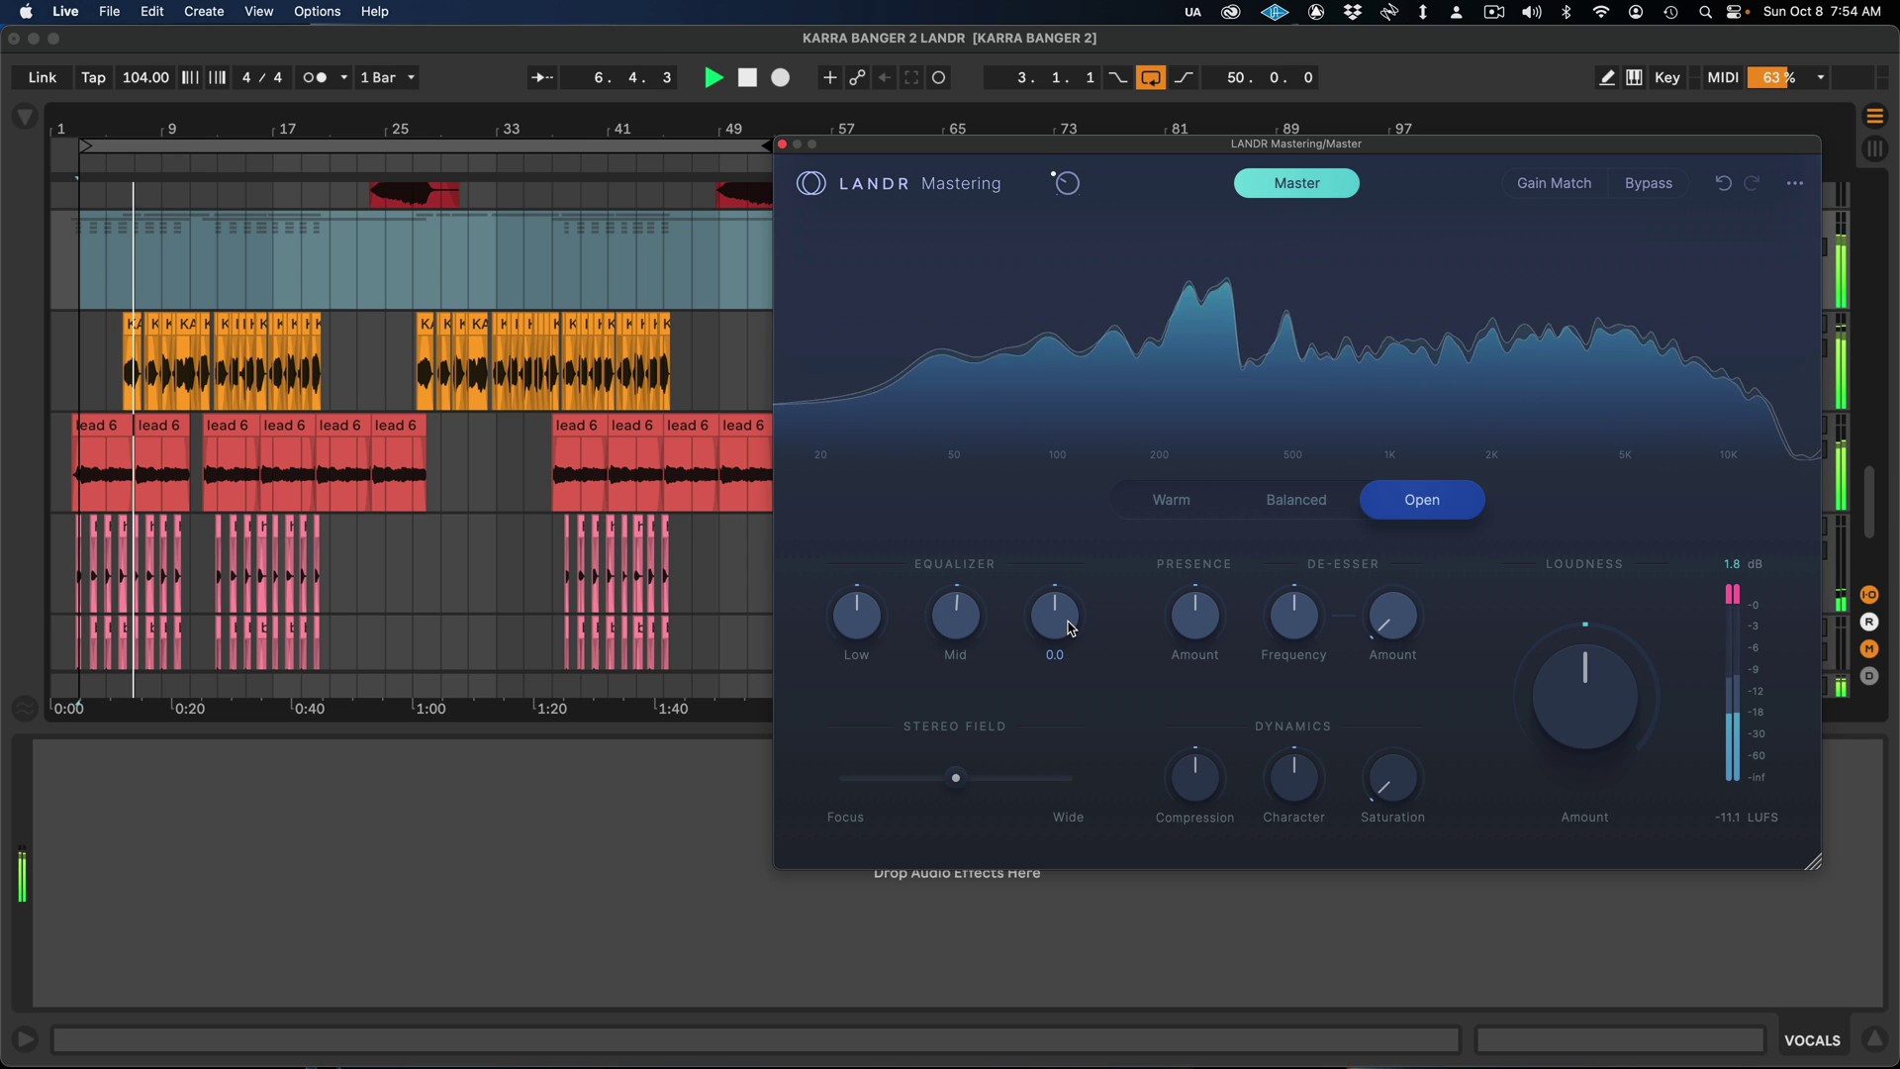
drag(1064, 623, 1072, 583)
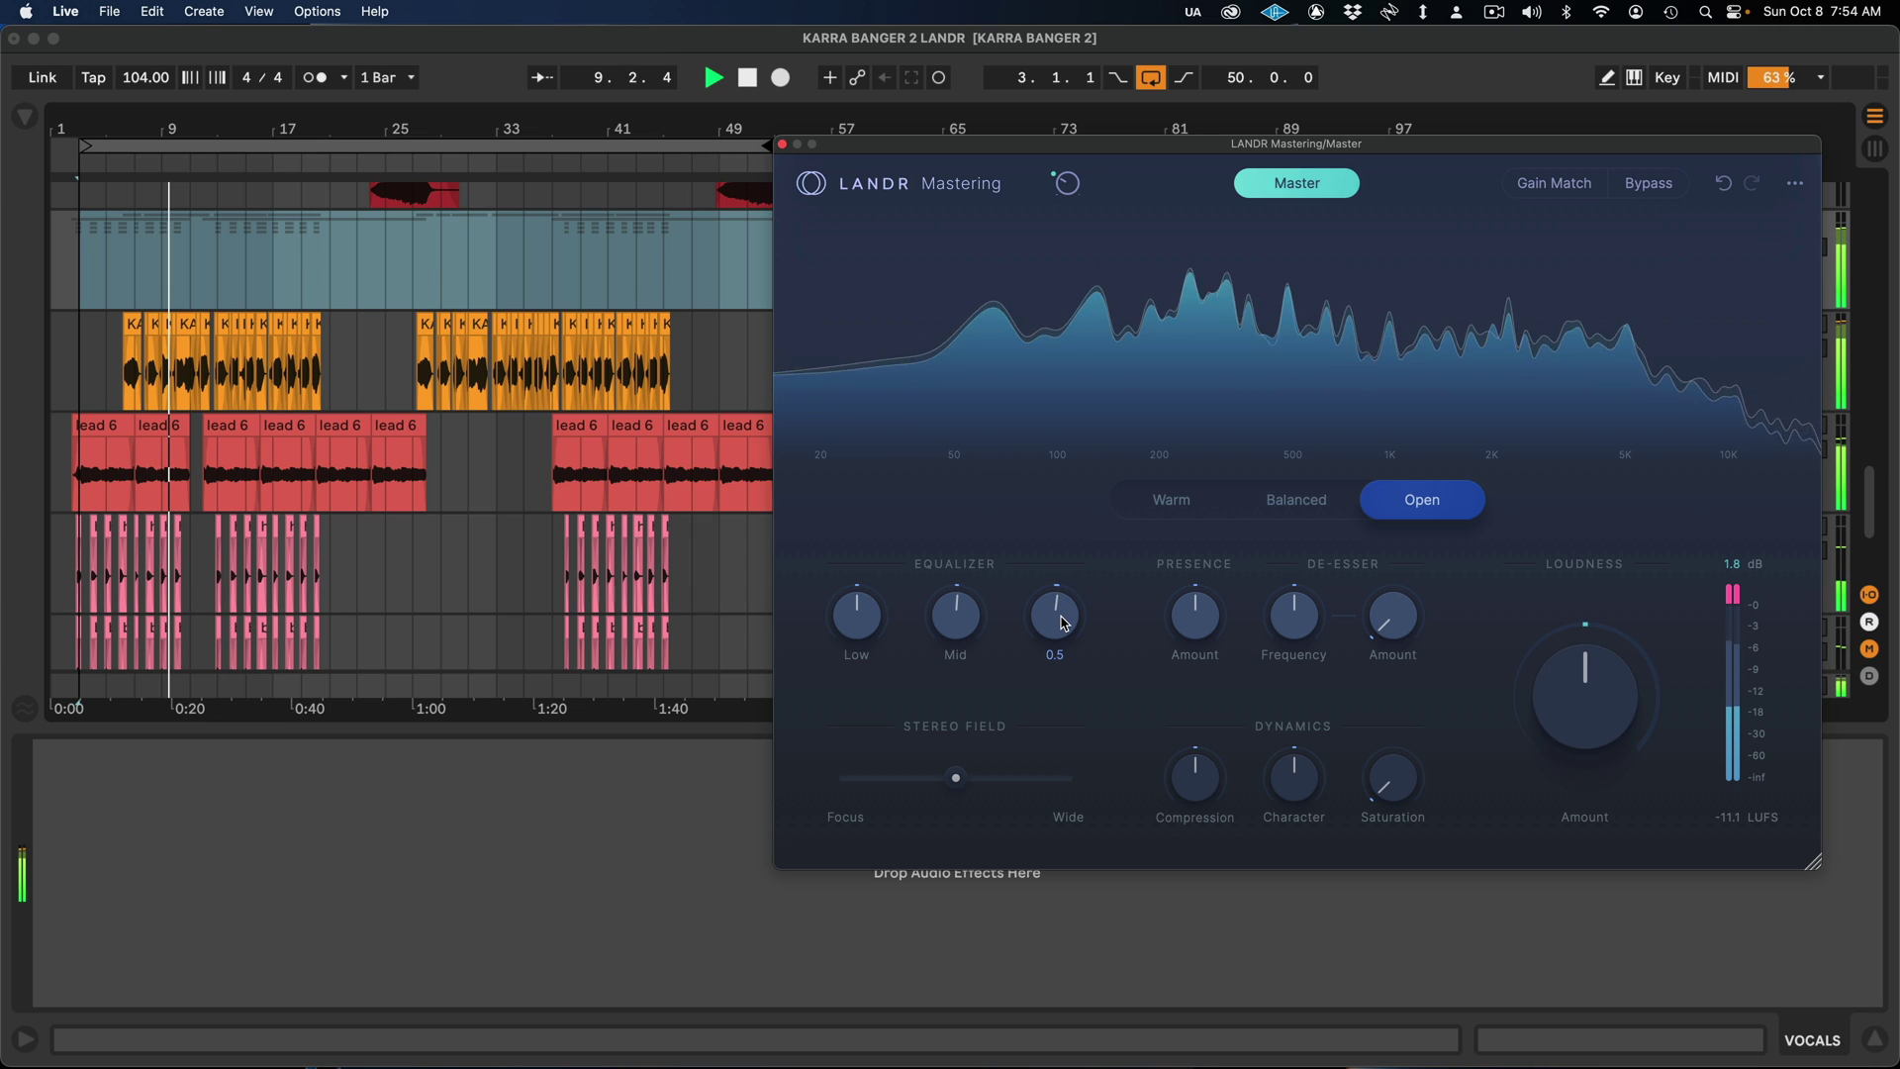
mouse_move(1063, 623)
mouse_down()
mouse_move(1047, 669)
mouse_move(1069, 621)
mouse_up()
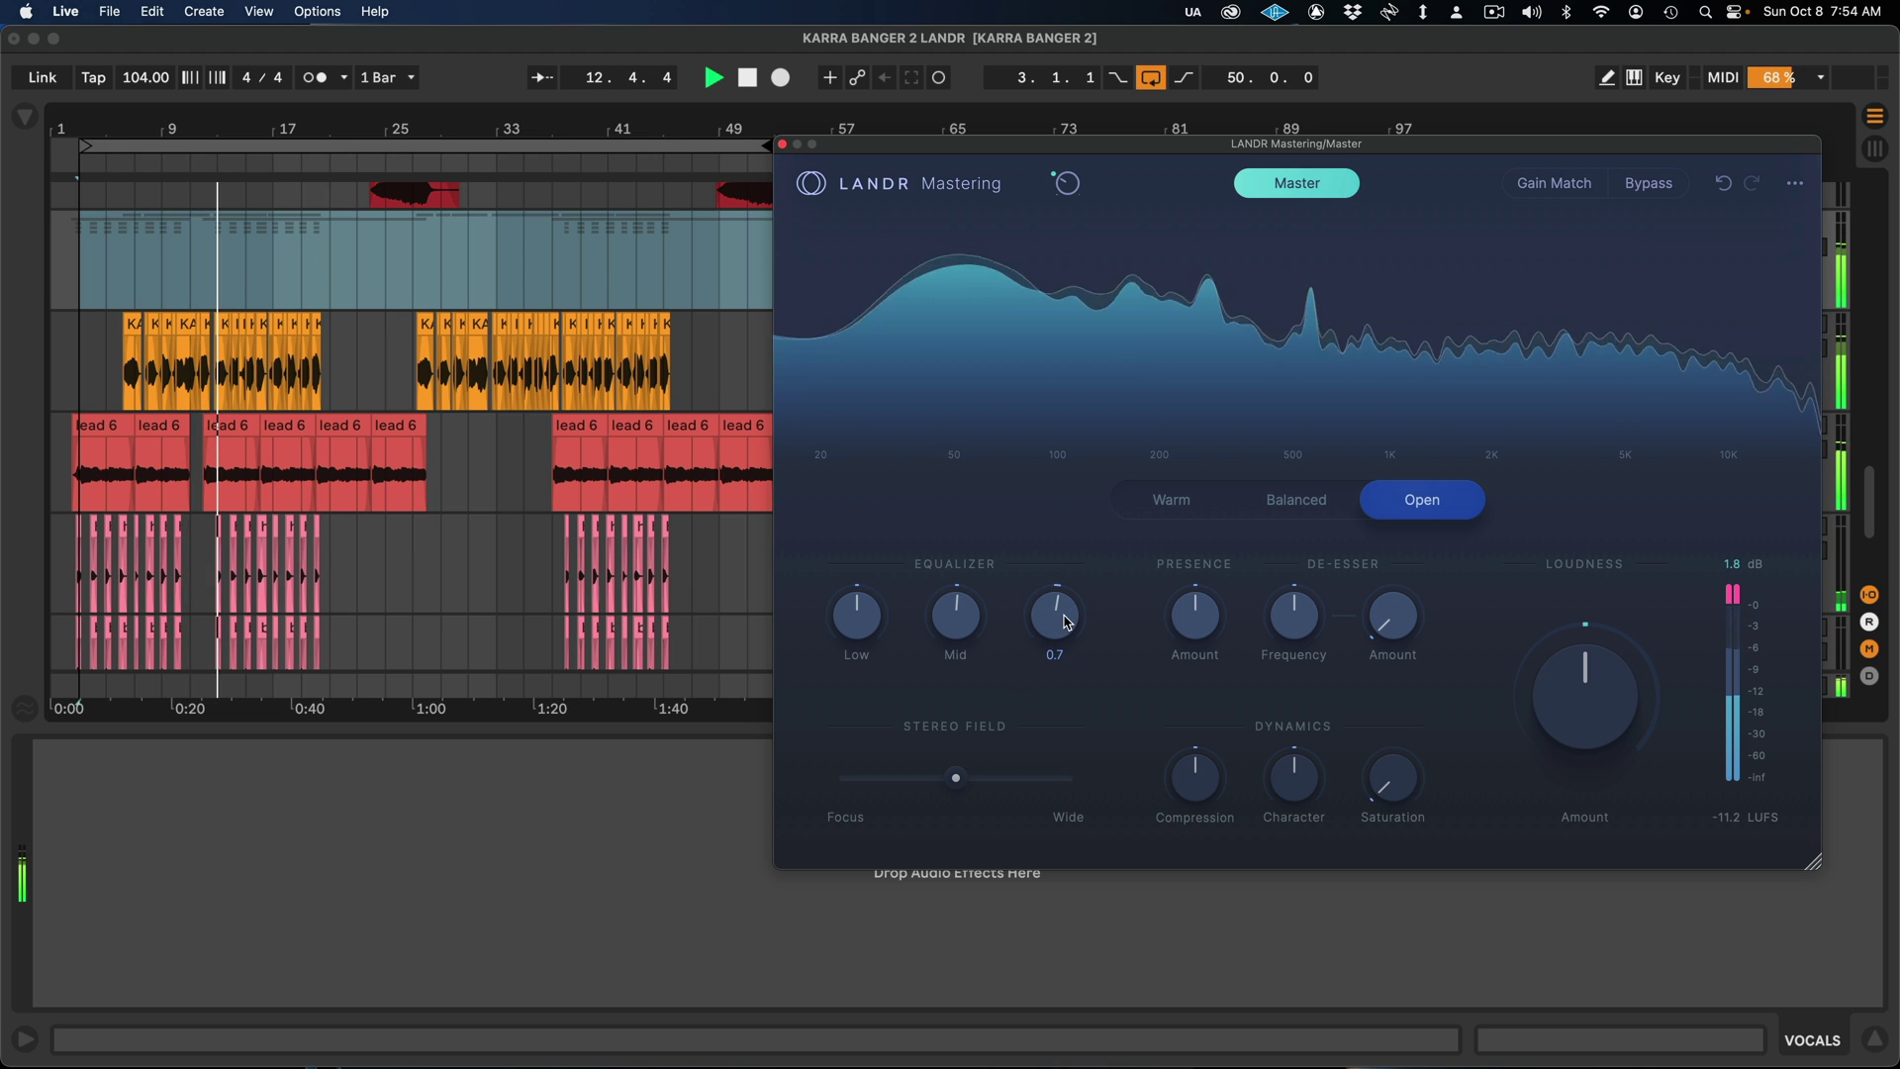
mouse_move(853, 625)
mouse_down()
mouse_move(909, 501)
mouse_move(868, 734)
mouse_move(878, 526)
mouse_move(877, 613)
mouse_up()
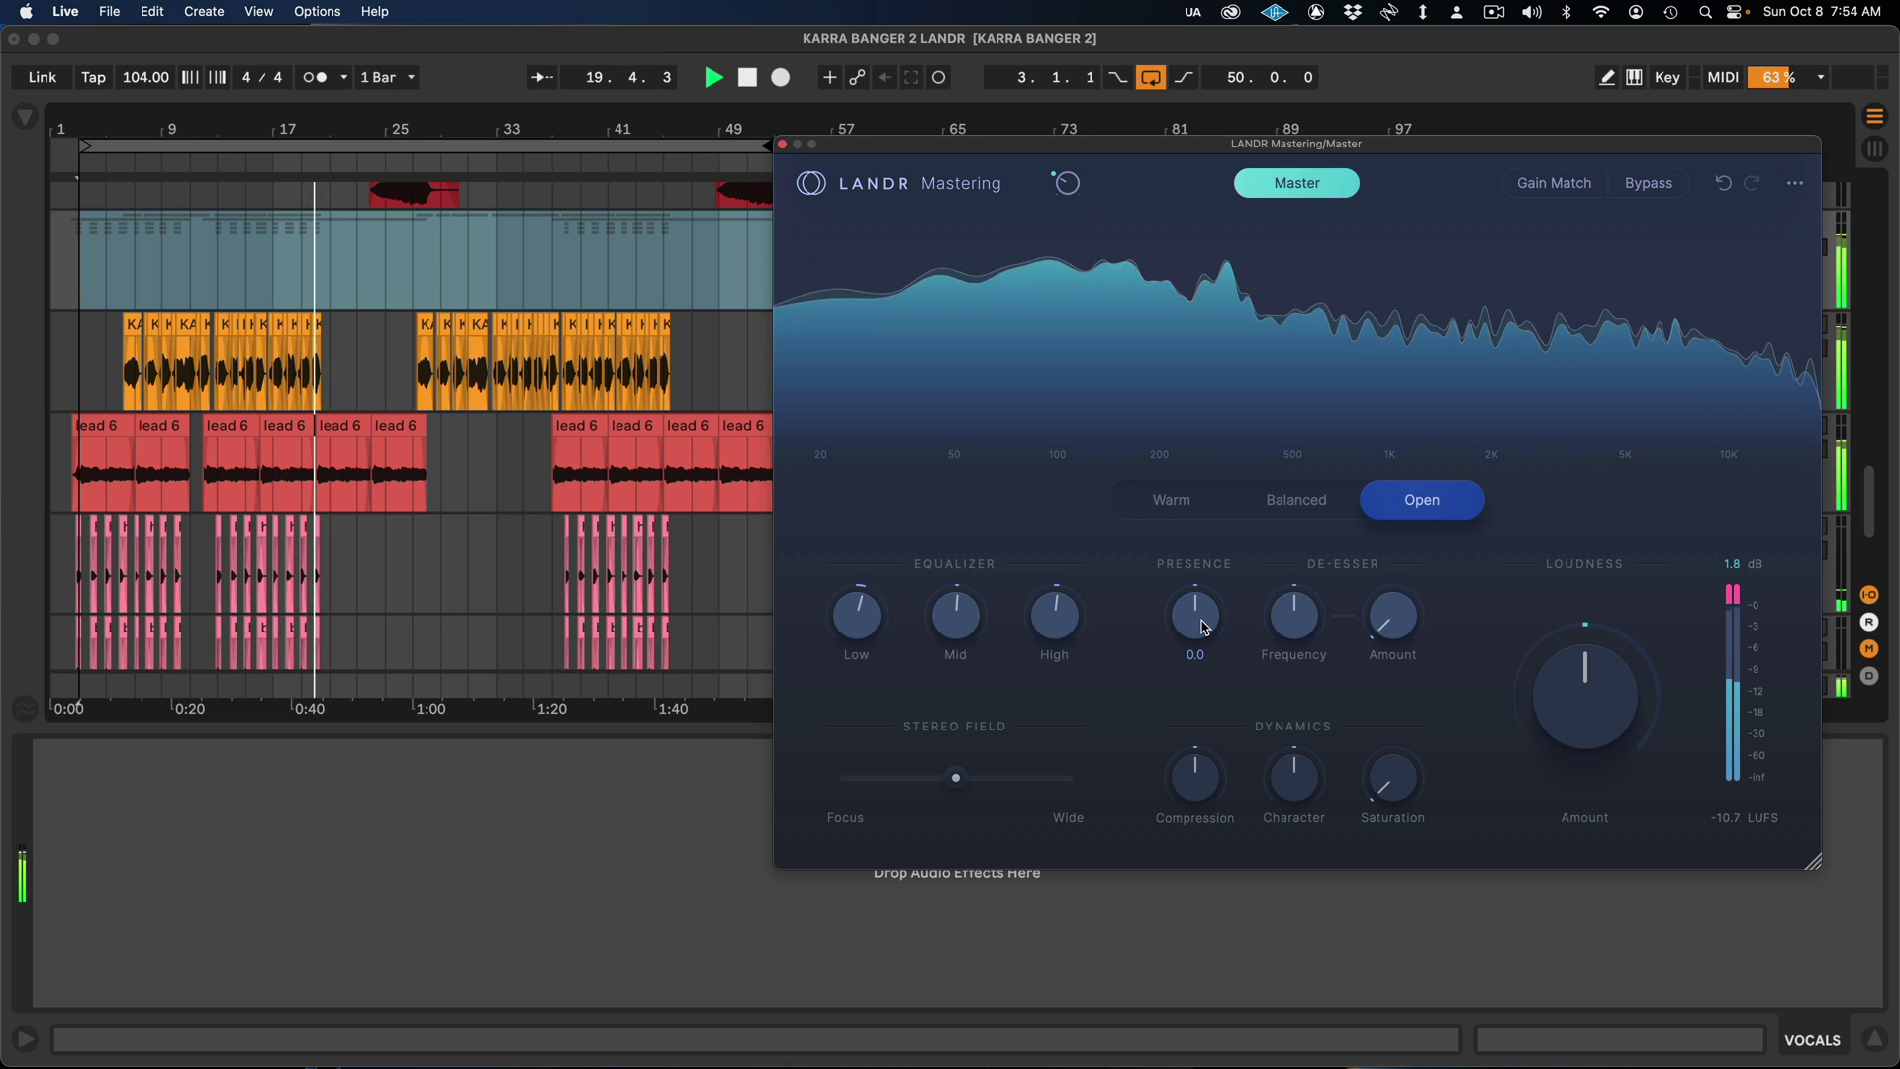
Step: Audition Presence amounts up to 6.7 and settle on about 0.6, with the song playing again
mouse_move(1196, 623)
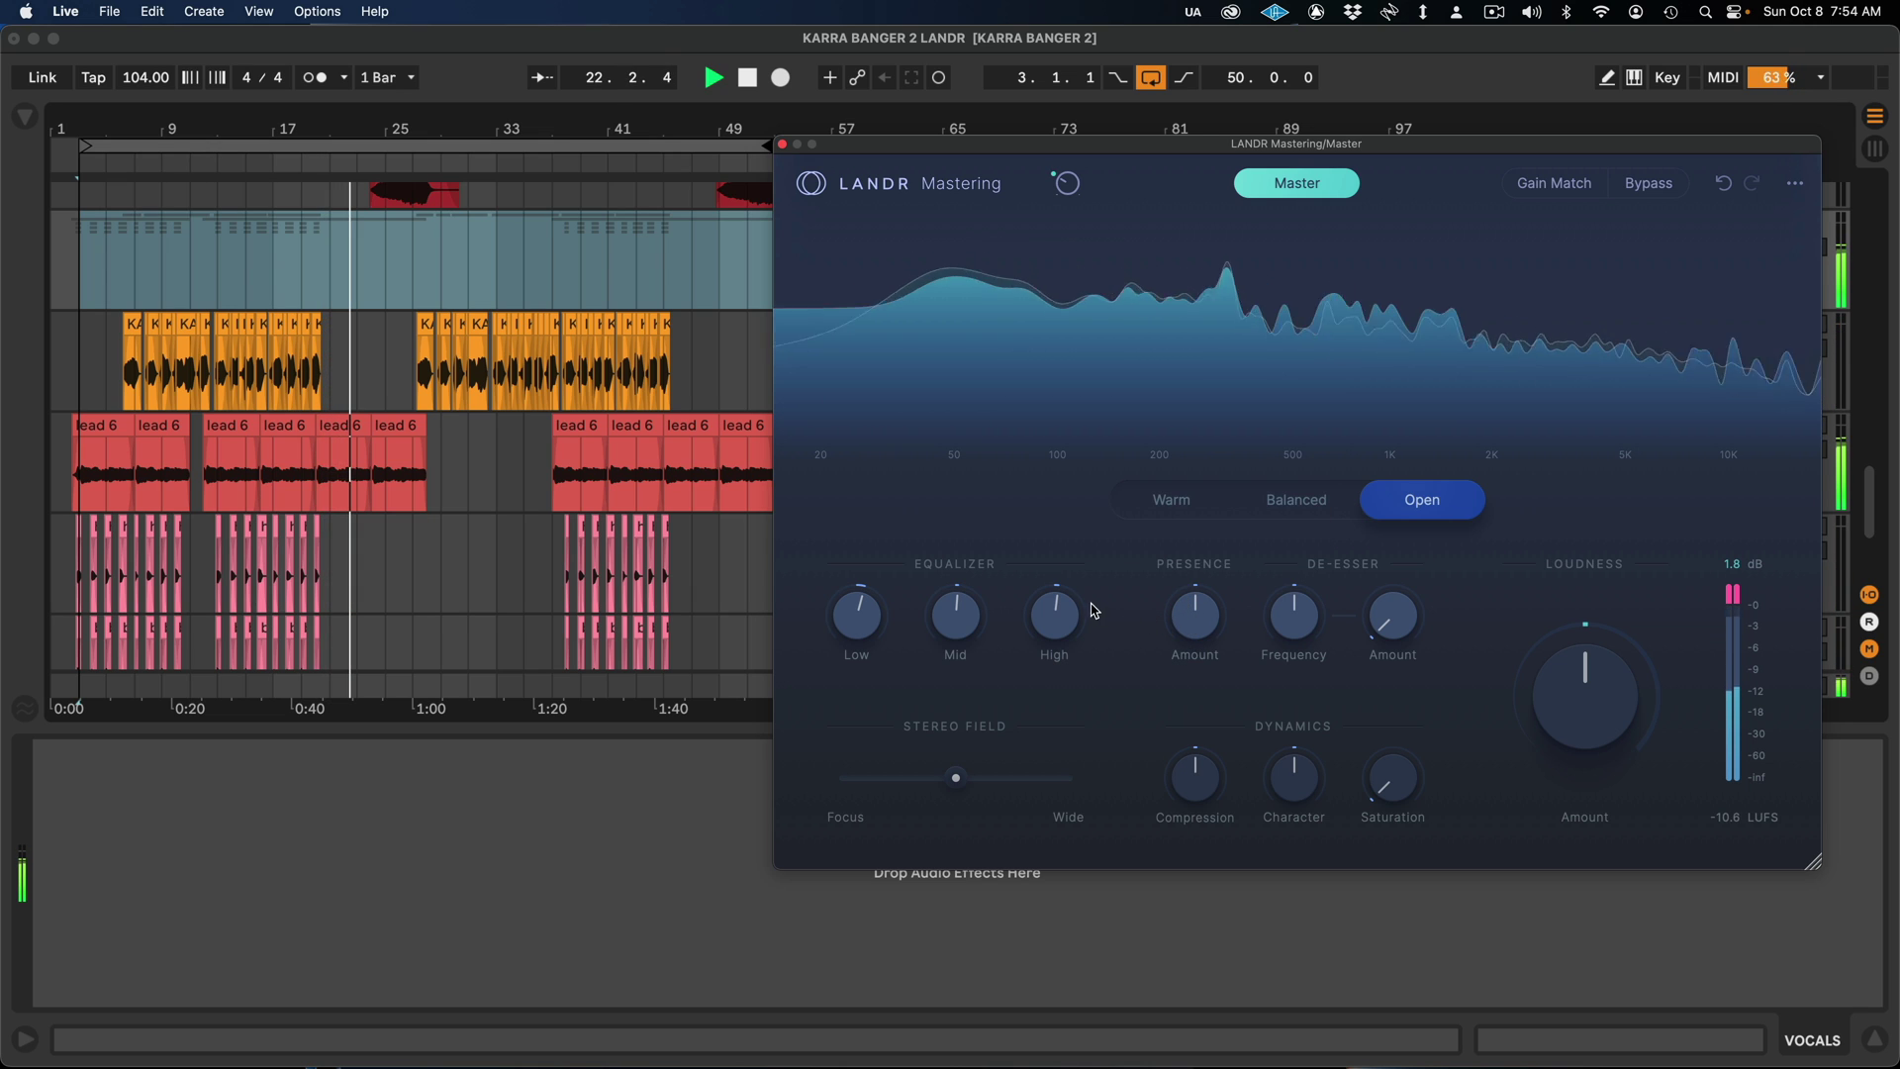
click(429, 148)
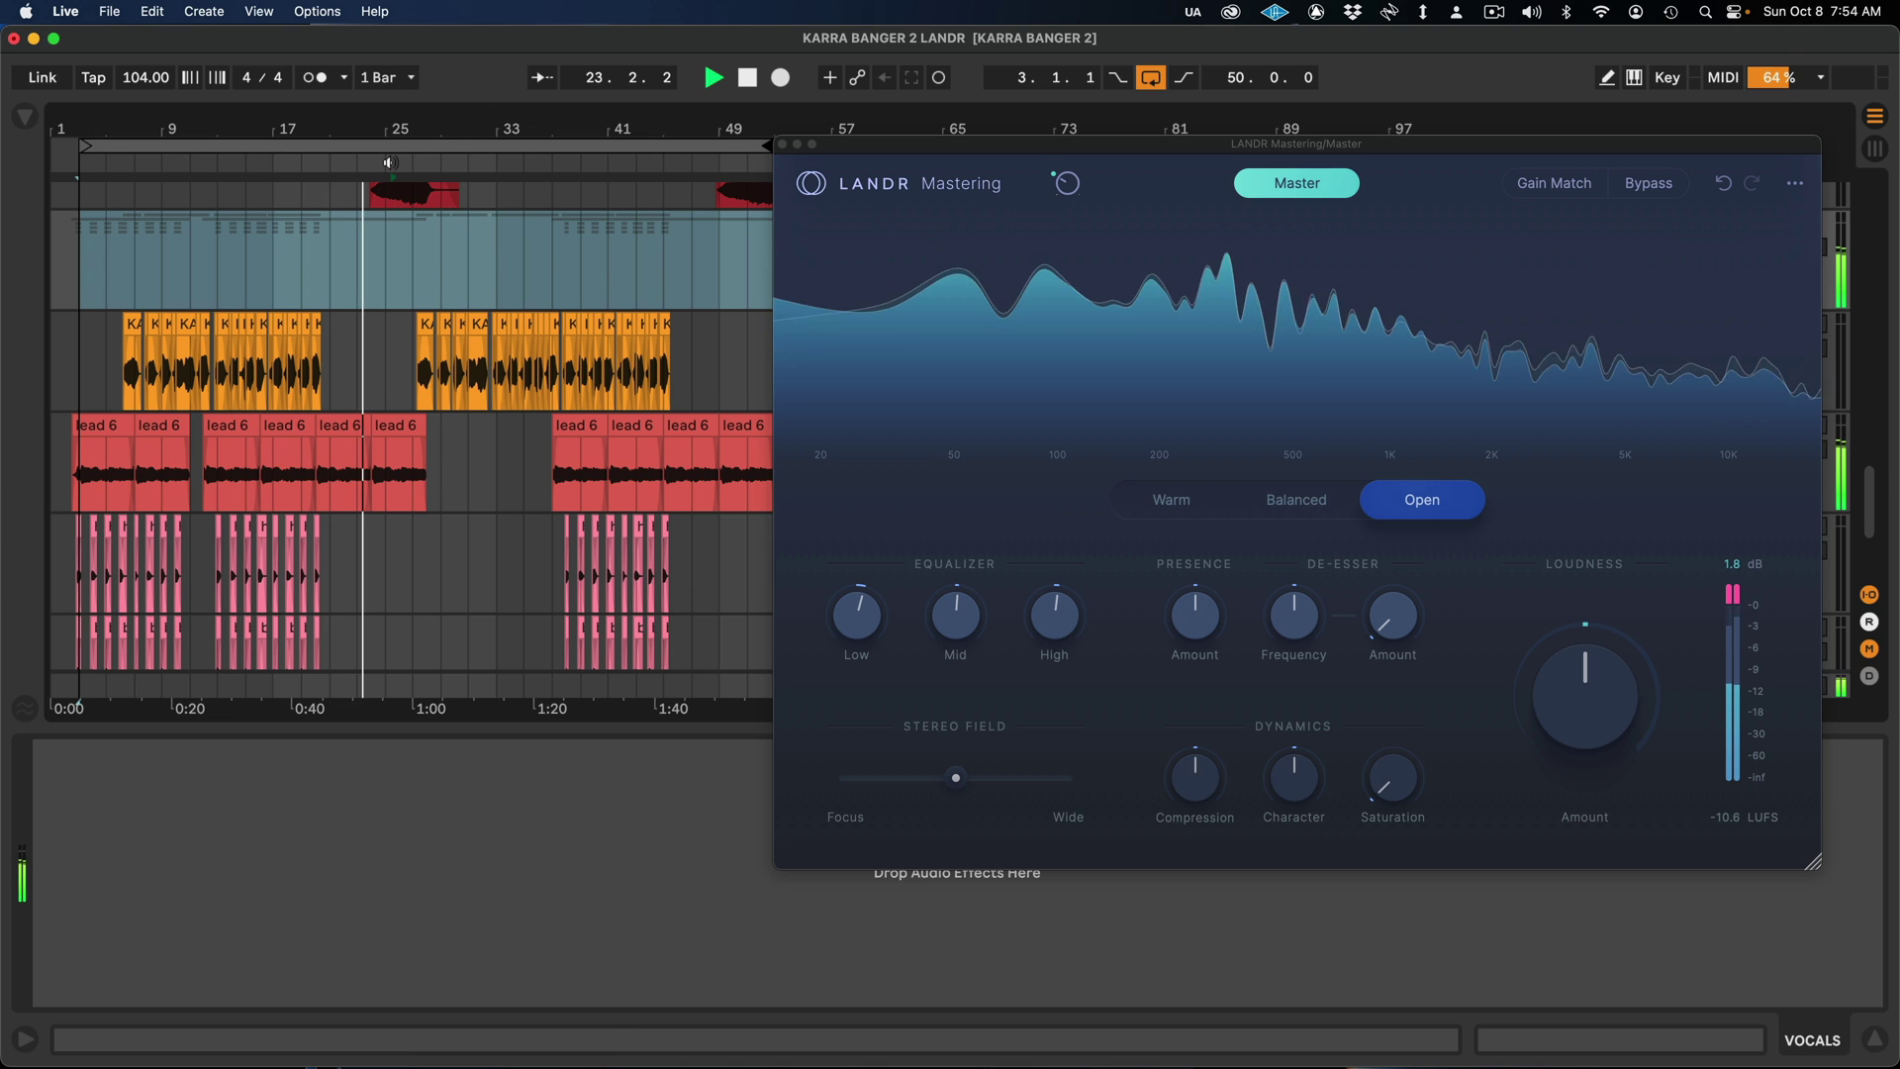
click(1191, 633)
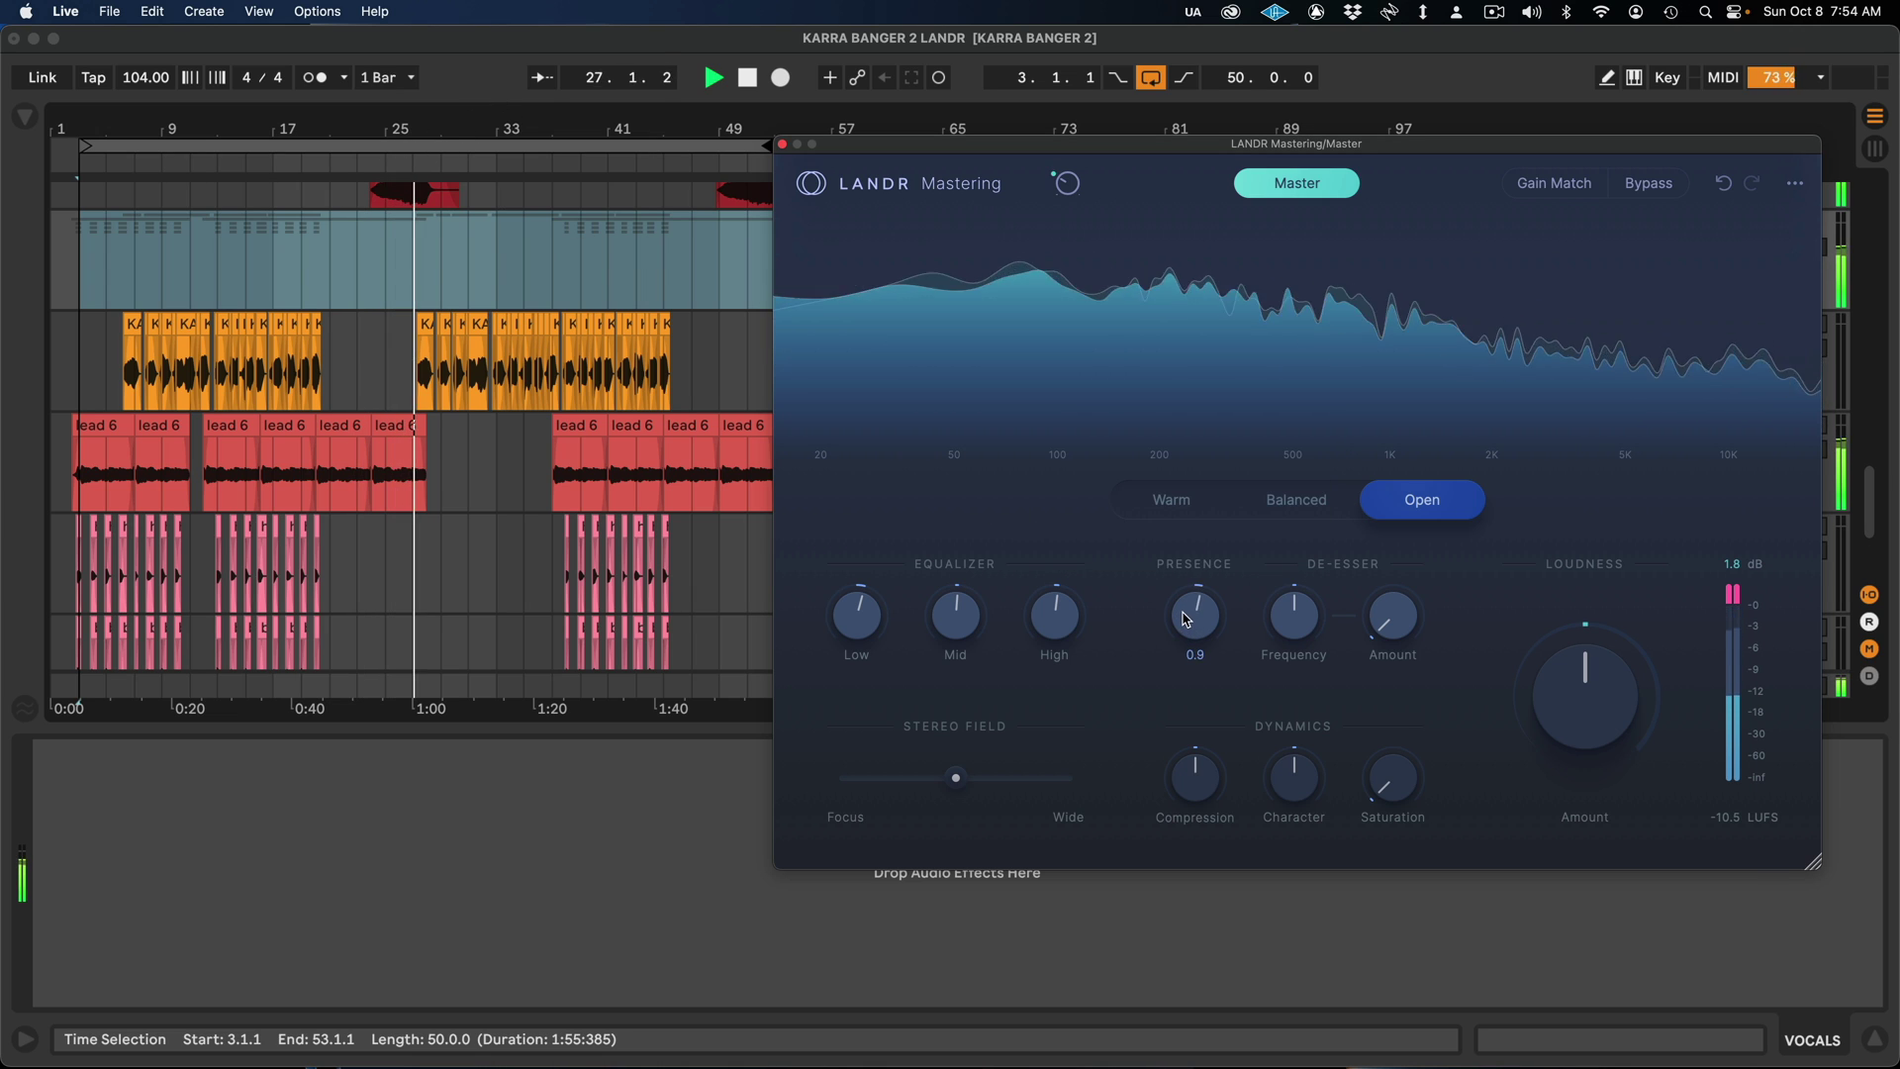
drag(1207, 575, 1196, 619)
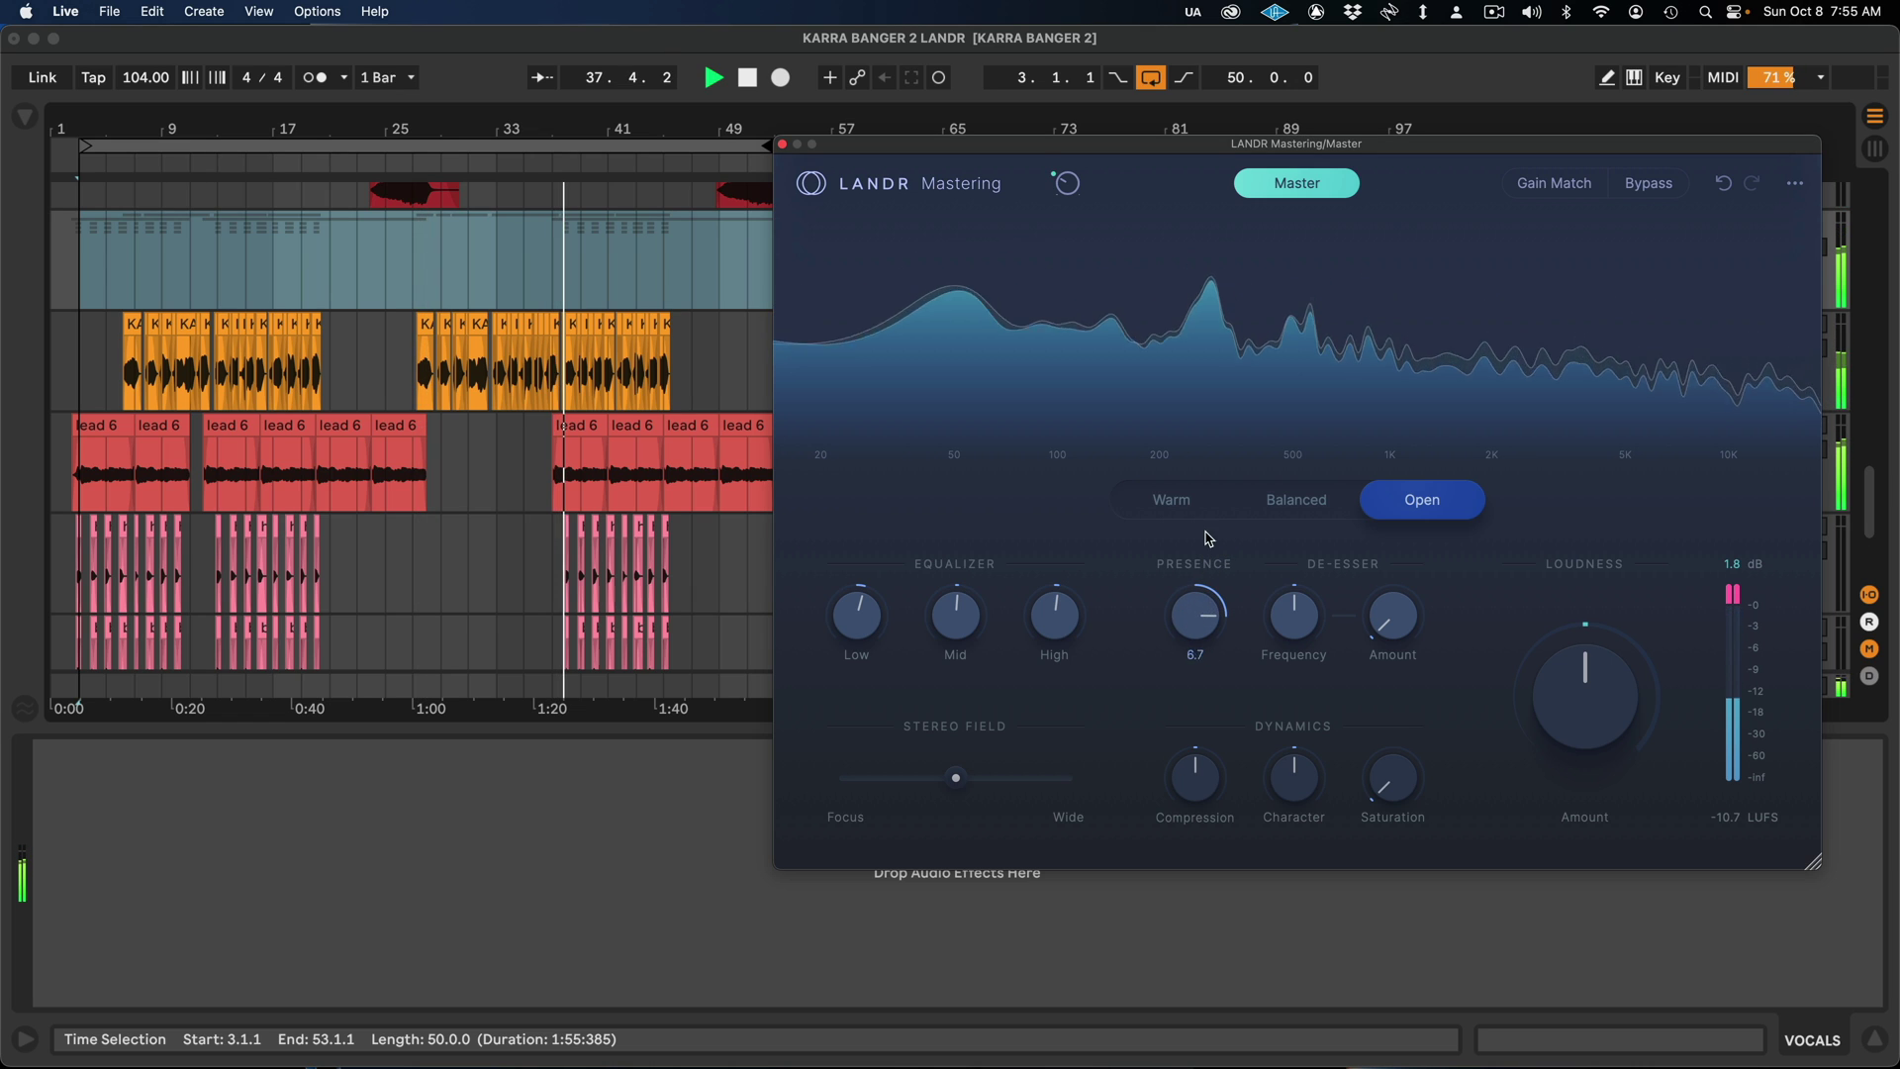
drag(1209, 539, 1198, 624)
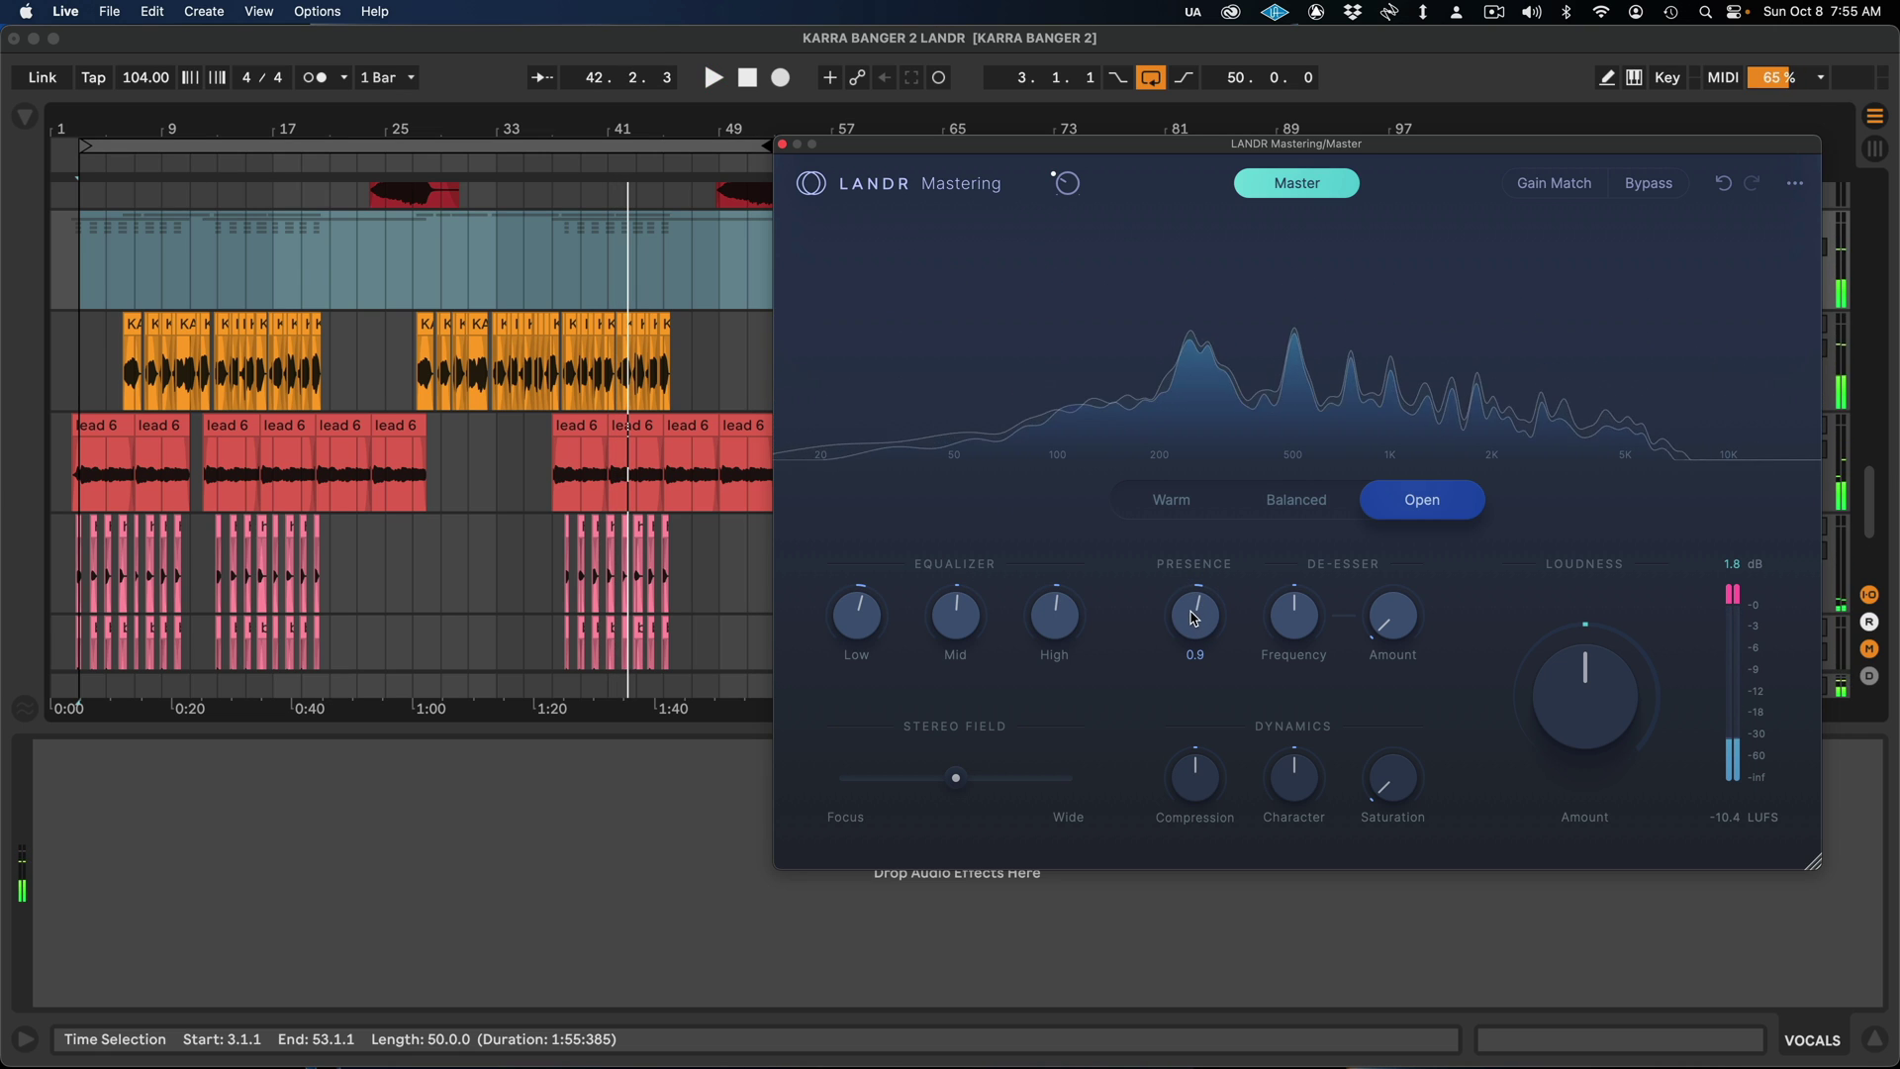
mouse_move(1197, 611)
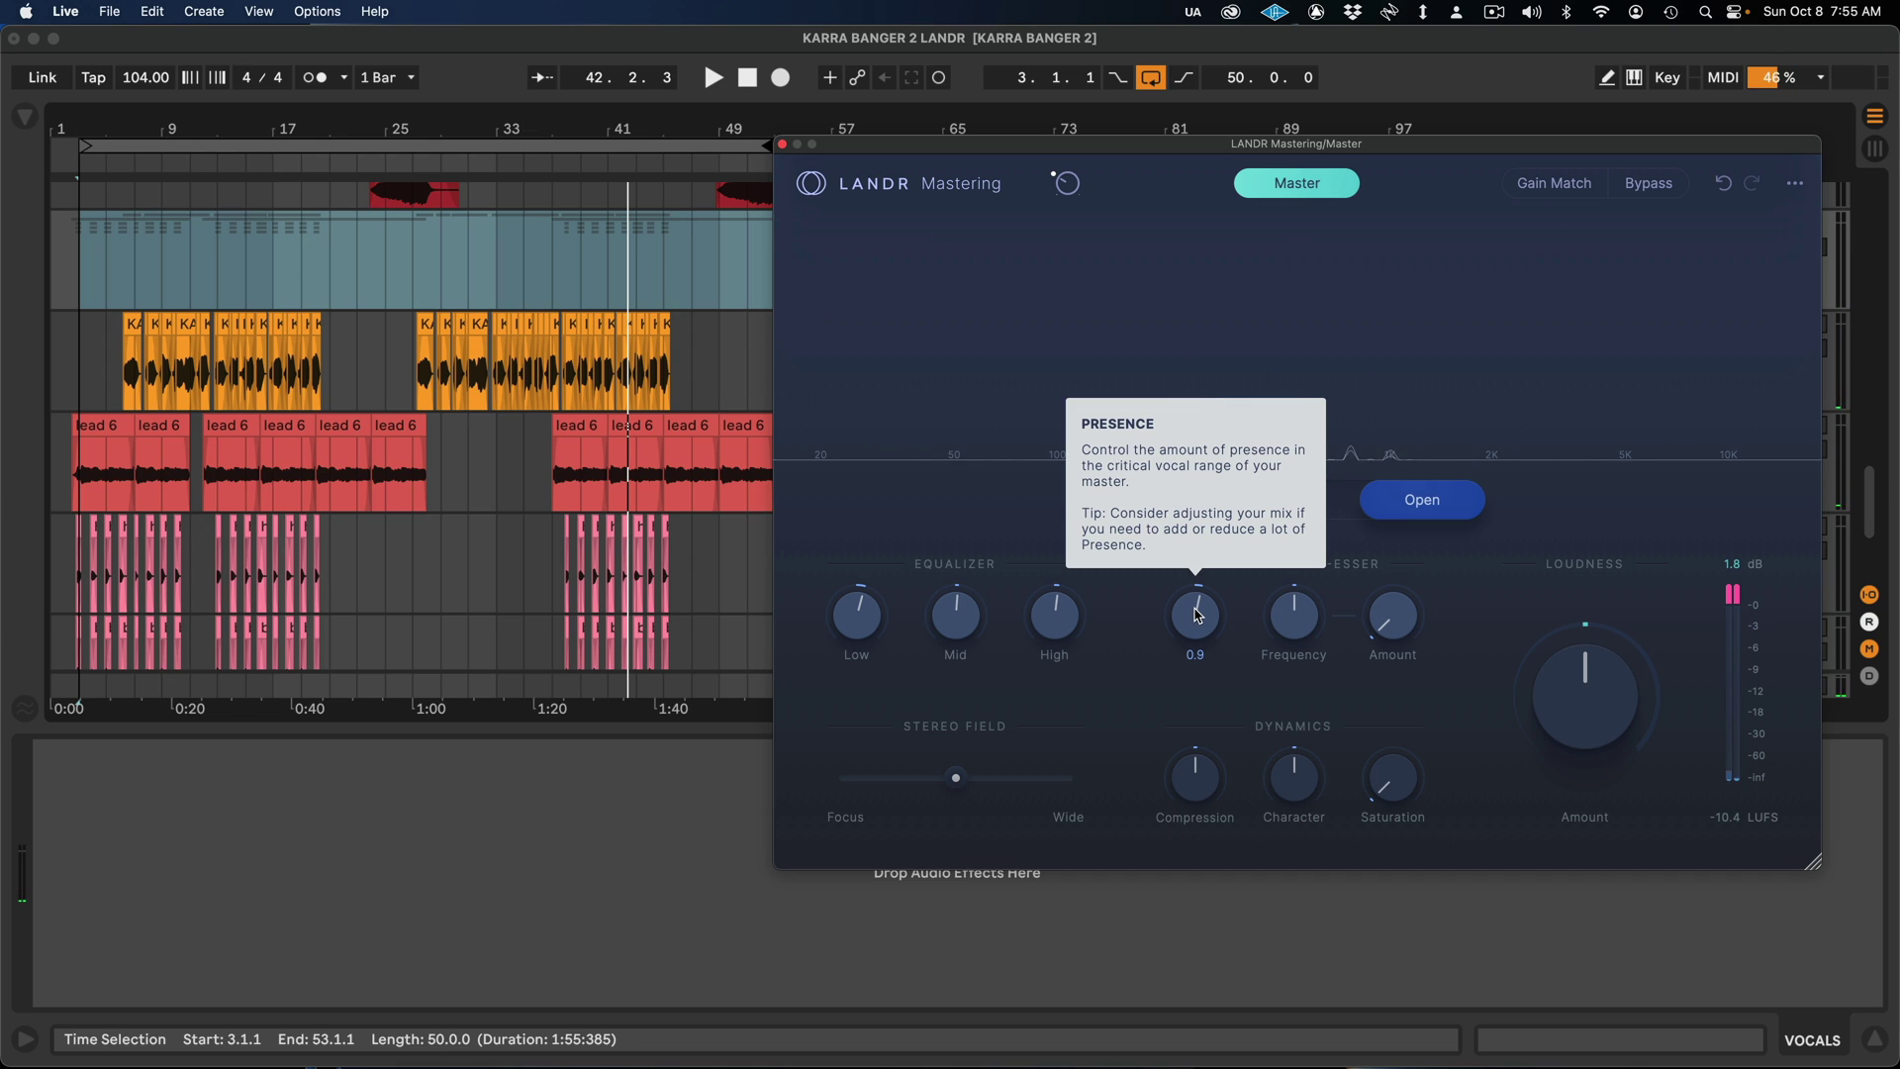
drag(1203, 616, 1204, 594)
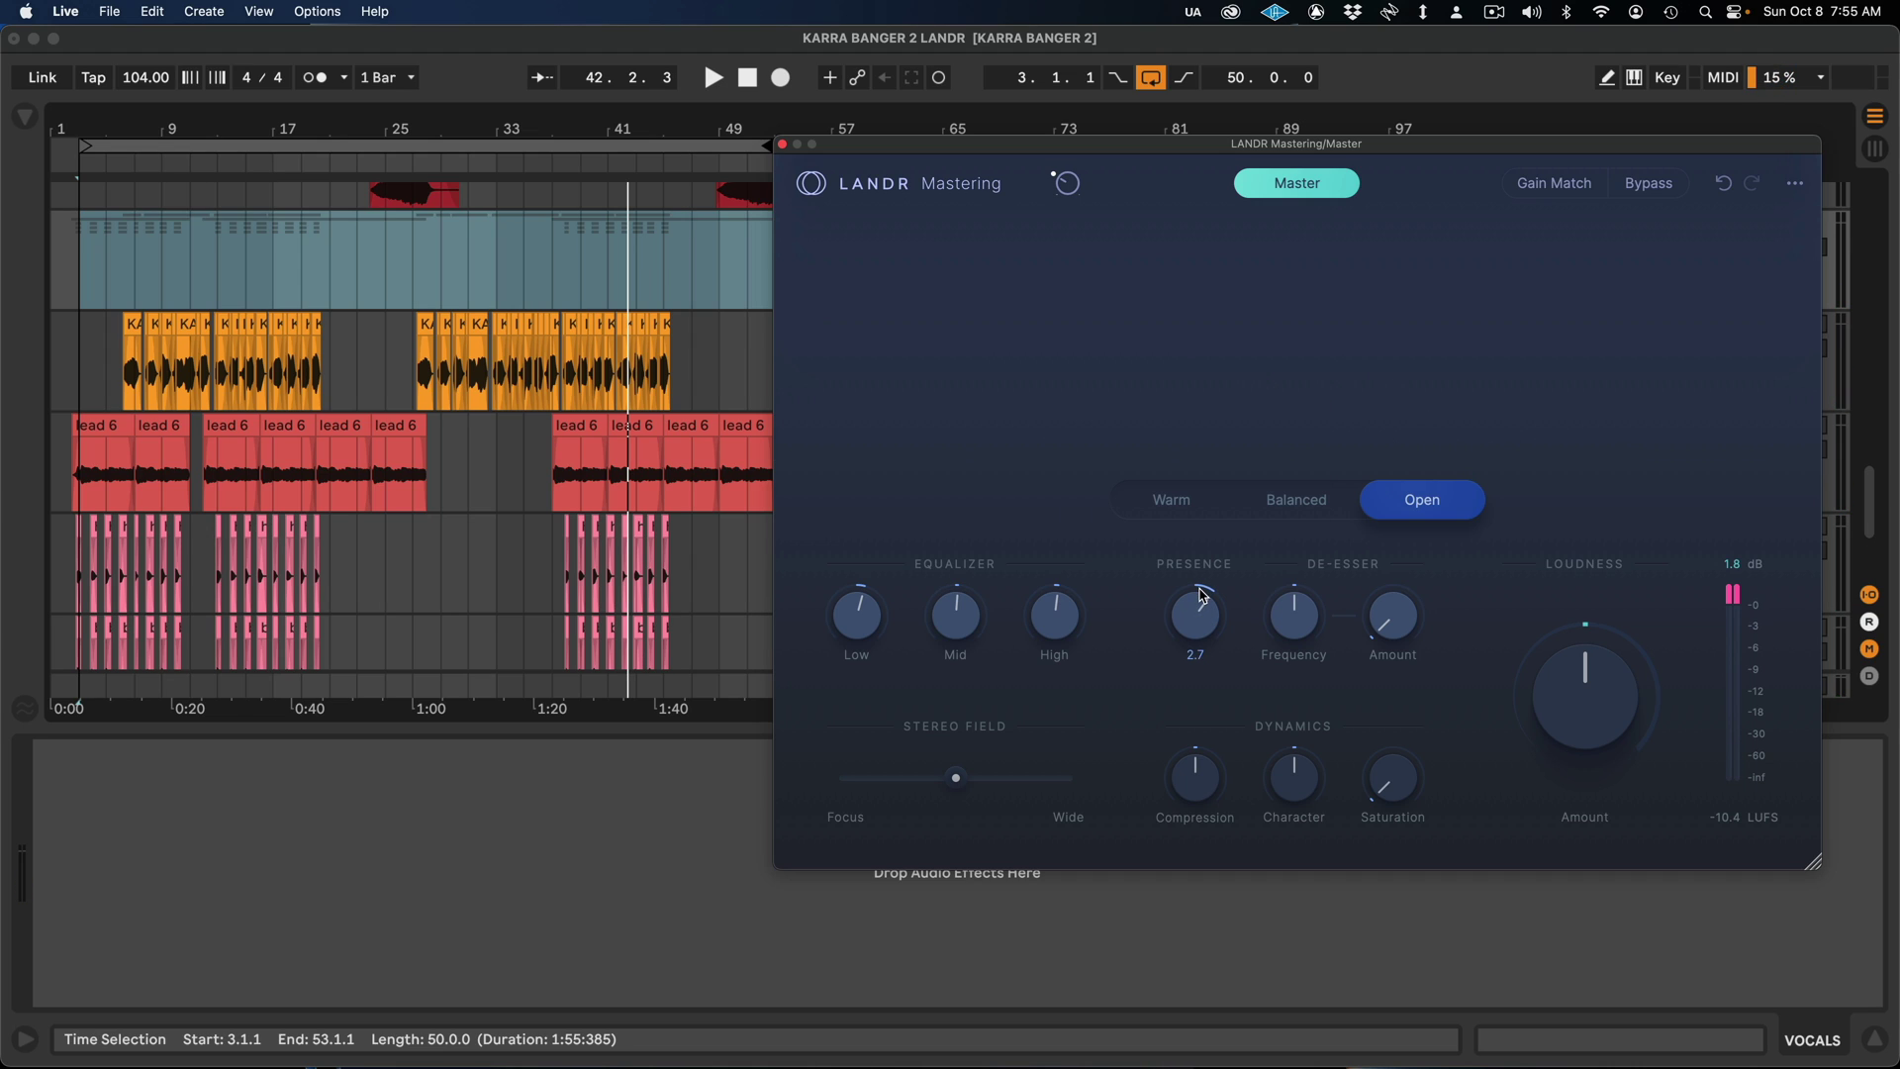
mouse_move(1198, 617)
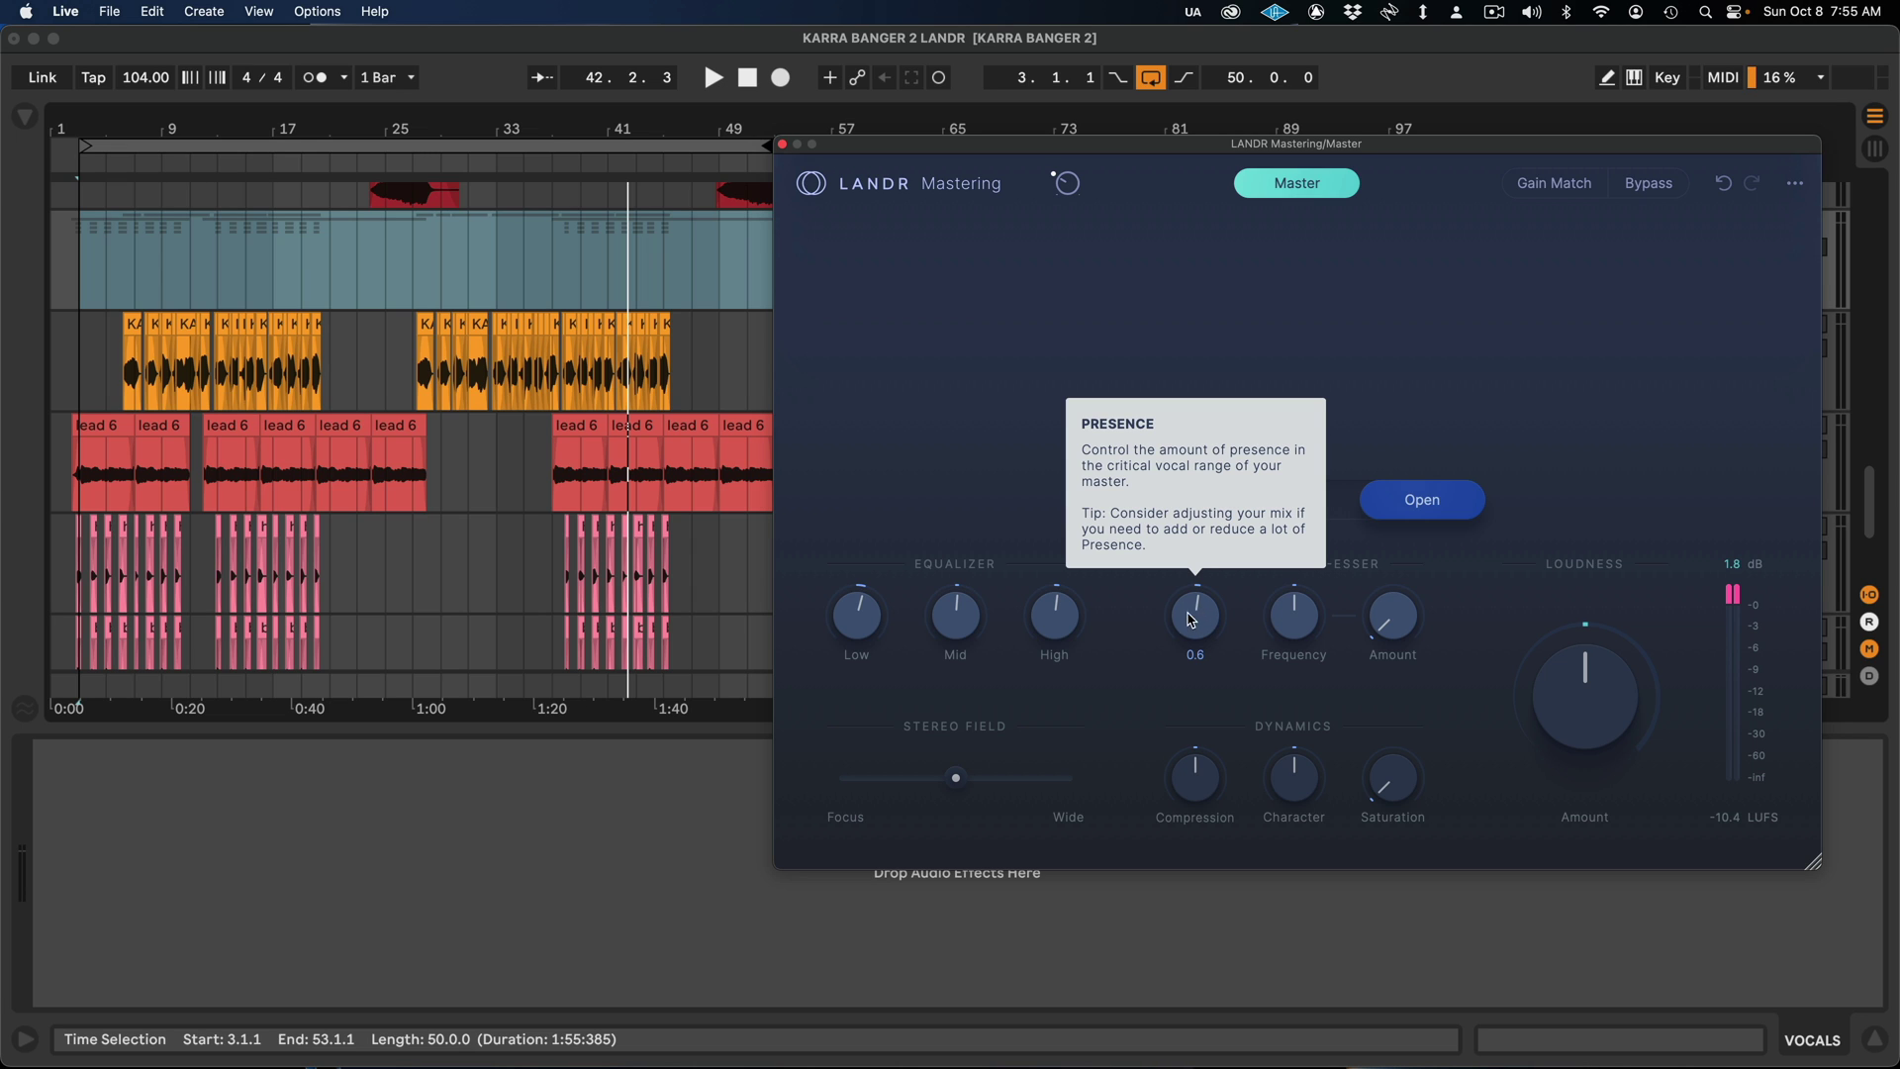
key(space)
mouse_move(1197, 626)
mouse_down()
mouse_move(1221, 455)
mouse_move(1198, 625)
mouse_up()
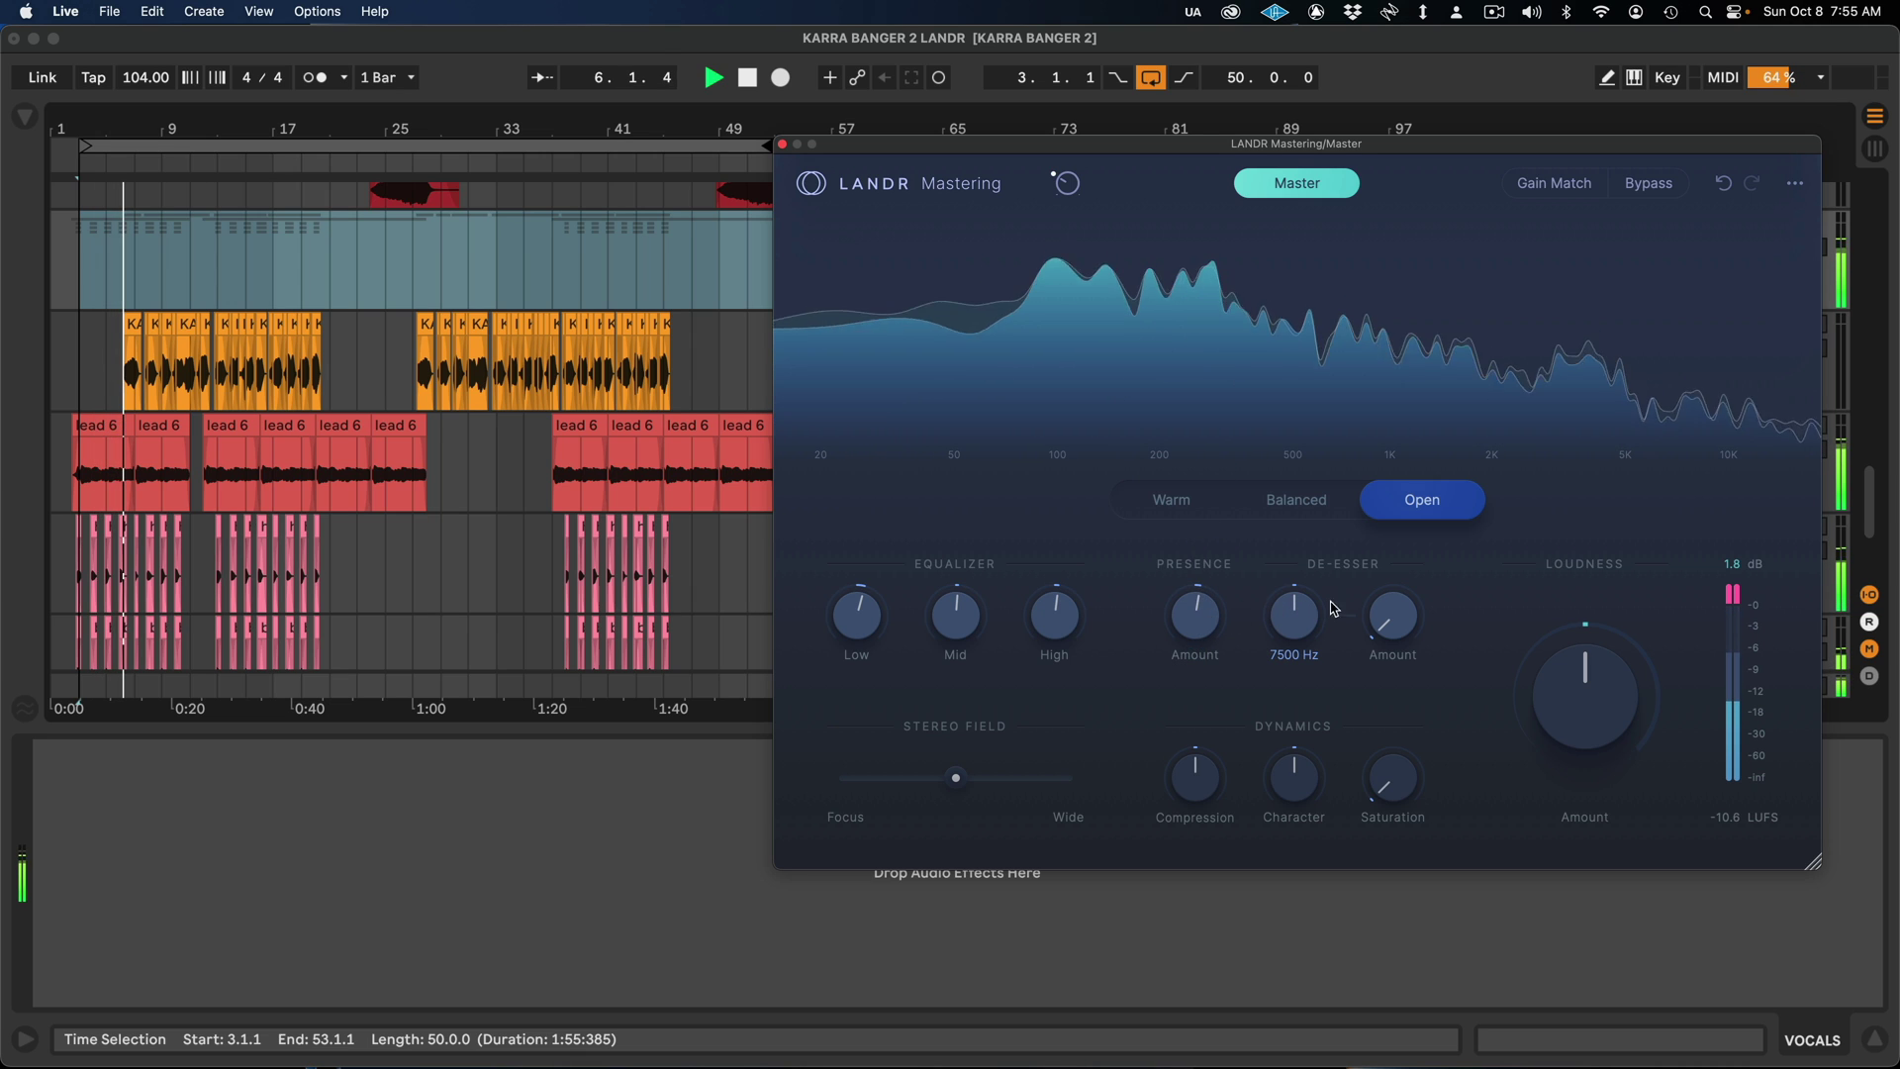
Step: Keep the De-Esser amount at 0.0, try the Stereo Field at 100% Wide and pull it back to only slightly wide
mouse_move(1405, 627)
mouse_down()
mouse_move(1454, 412)
mouse_move(1390, 630)
mouse_up()
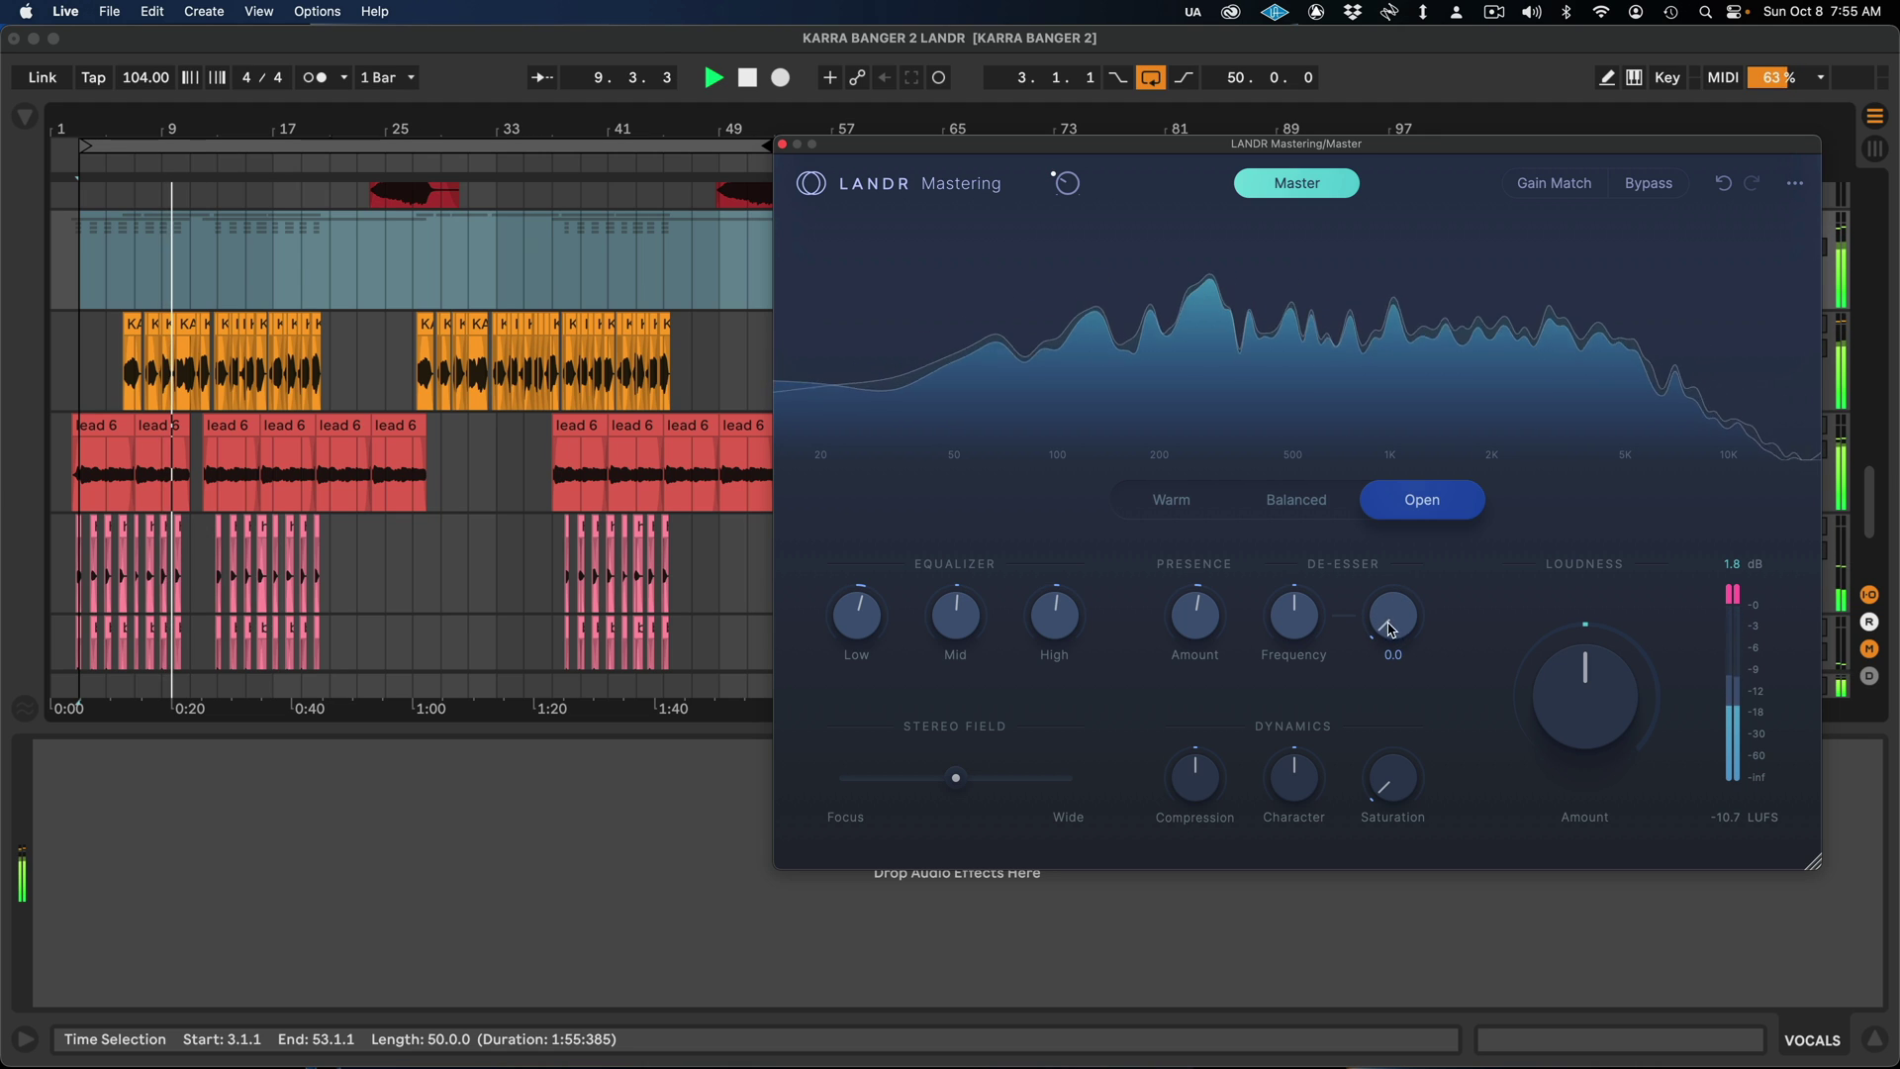
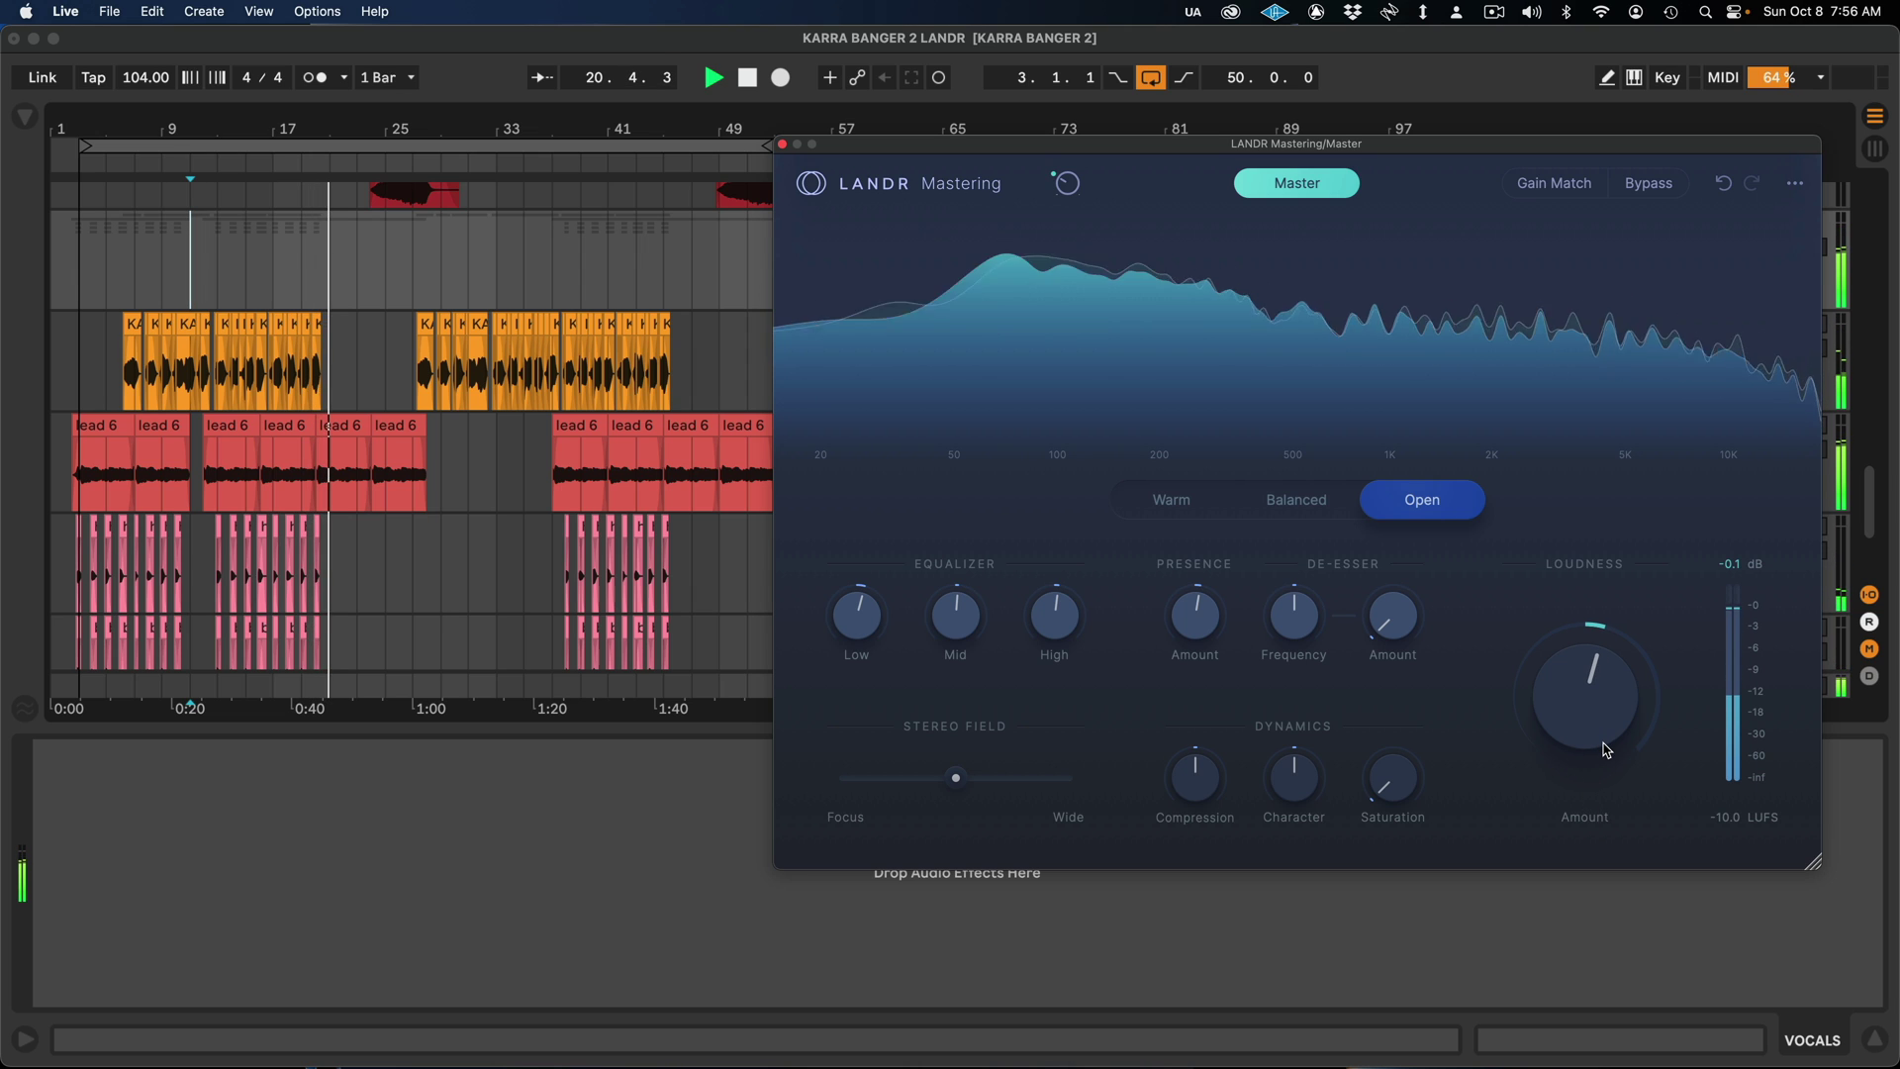
drag(956, 777, 1089, 784)
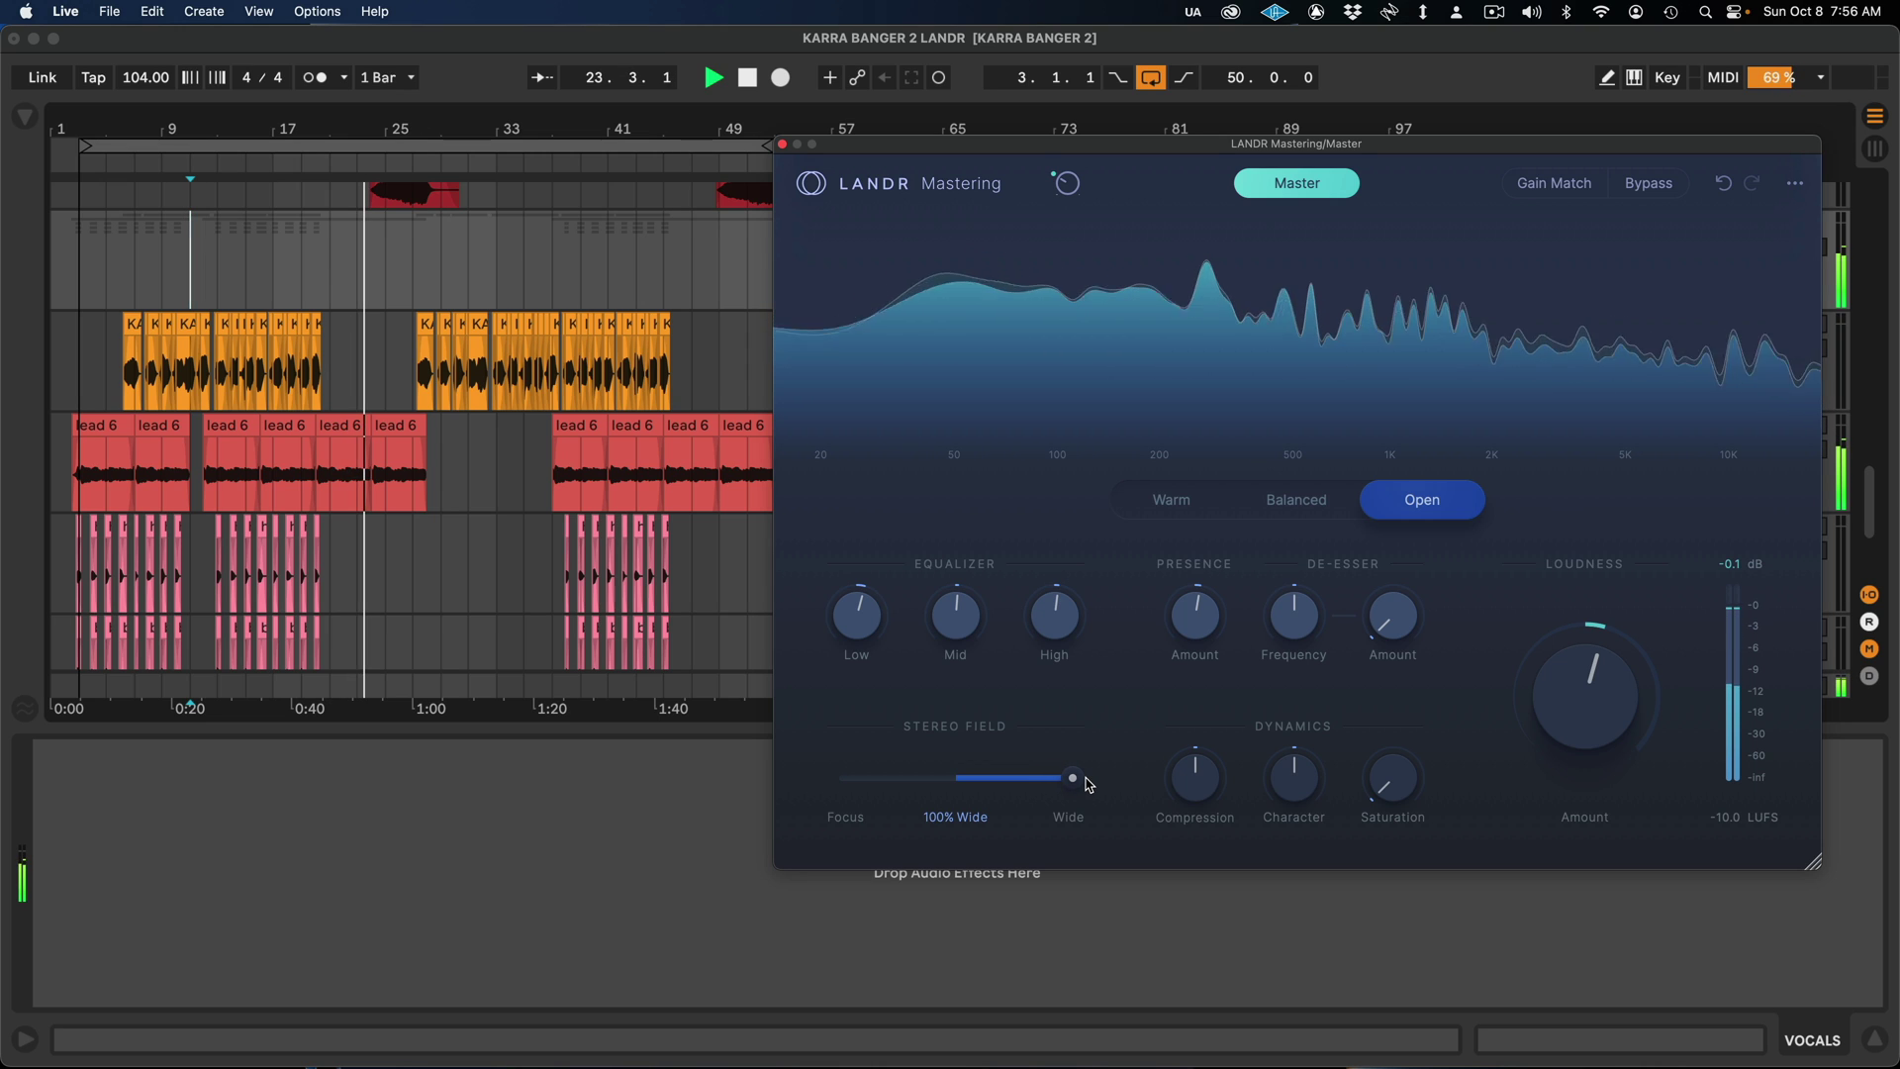
drag(1077, 786, 973, 809)
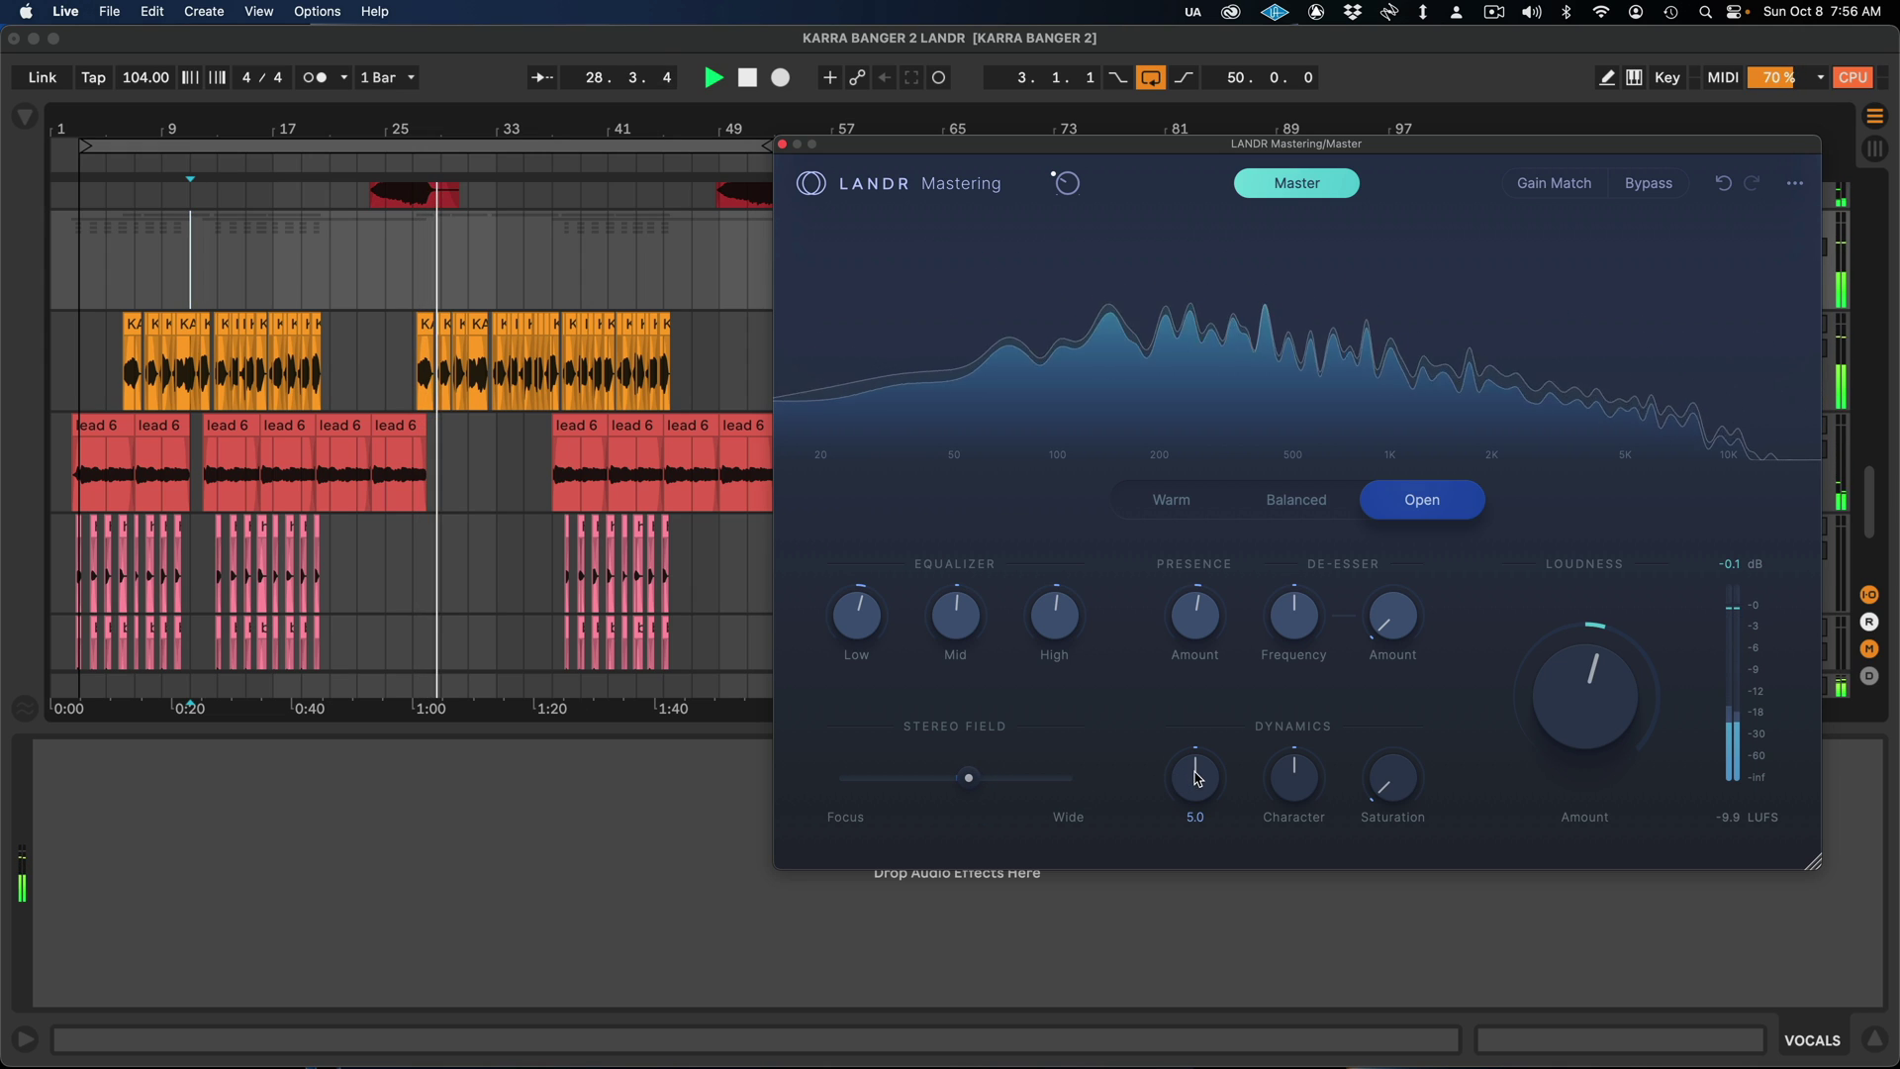
Step: Lower the Dynamics Compression to about 1.2 and raise Character to about 6.2 while the song plays
mouse_move(1198, 777)
drag(1212, 779, 1140, 862)
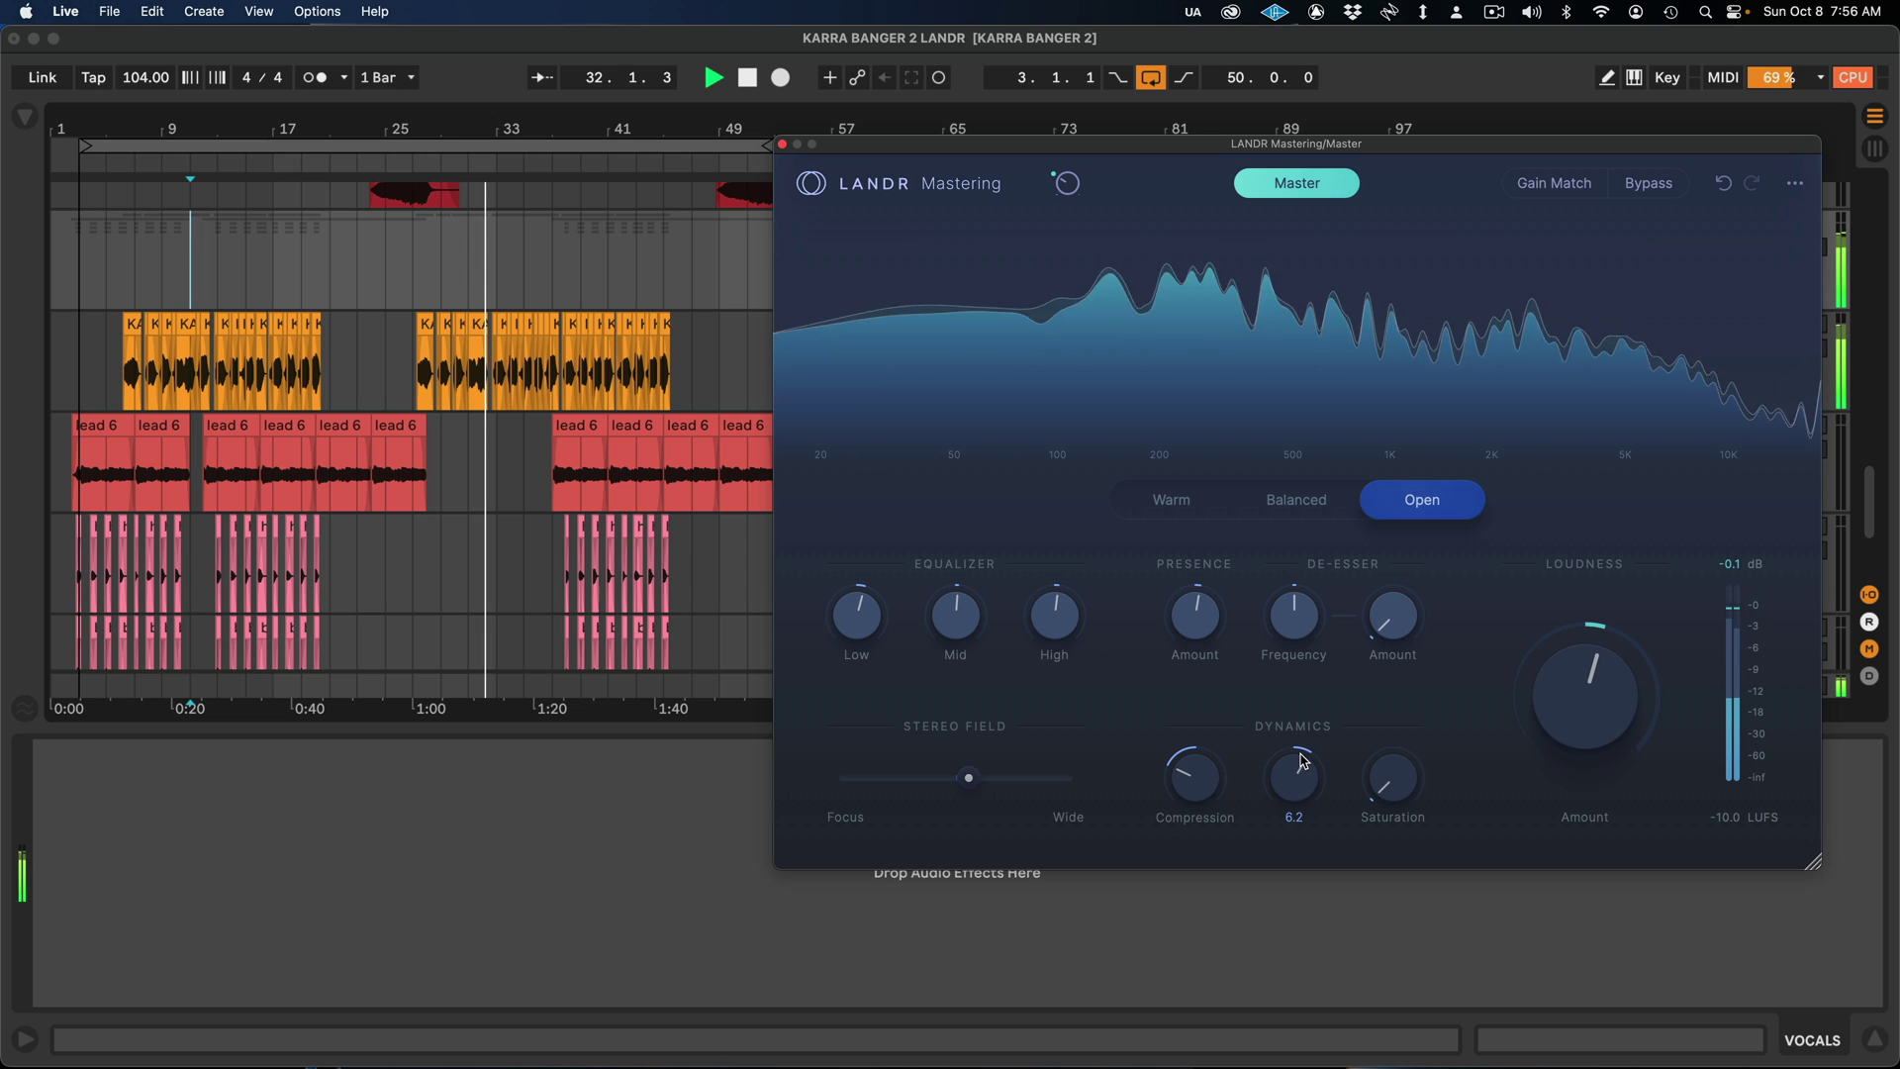
drag(1302, 784, 1209, 817)
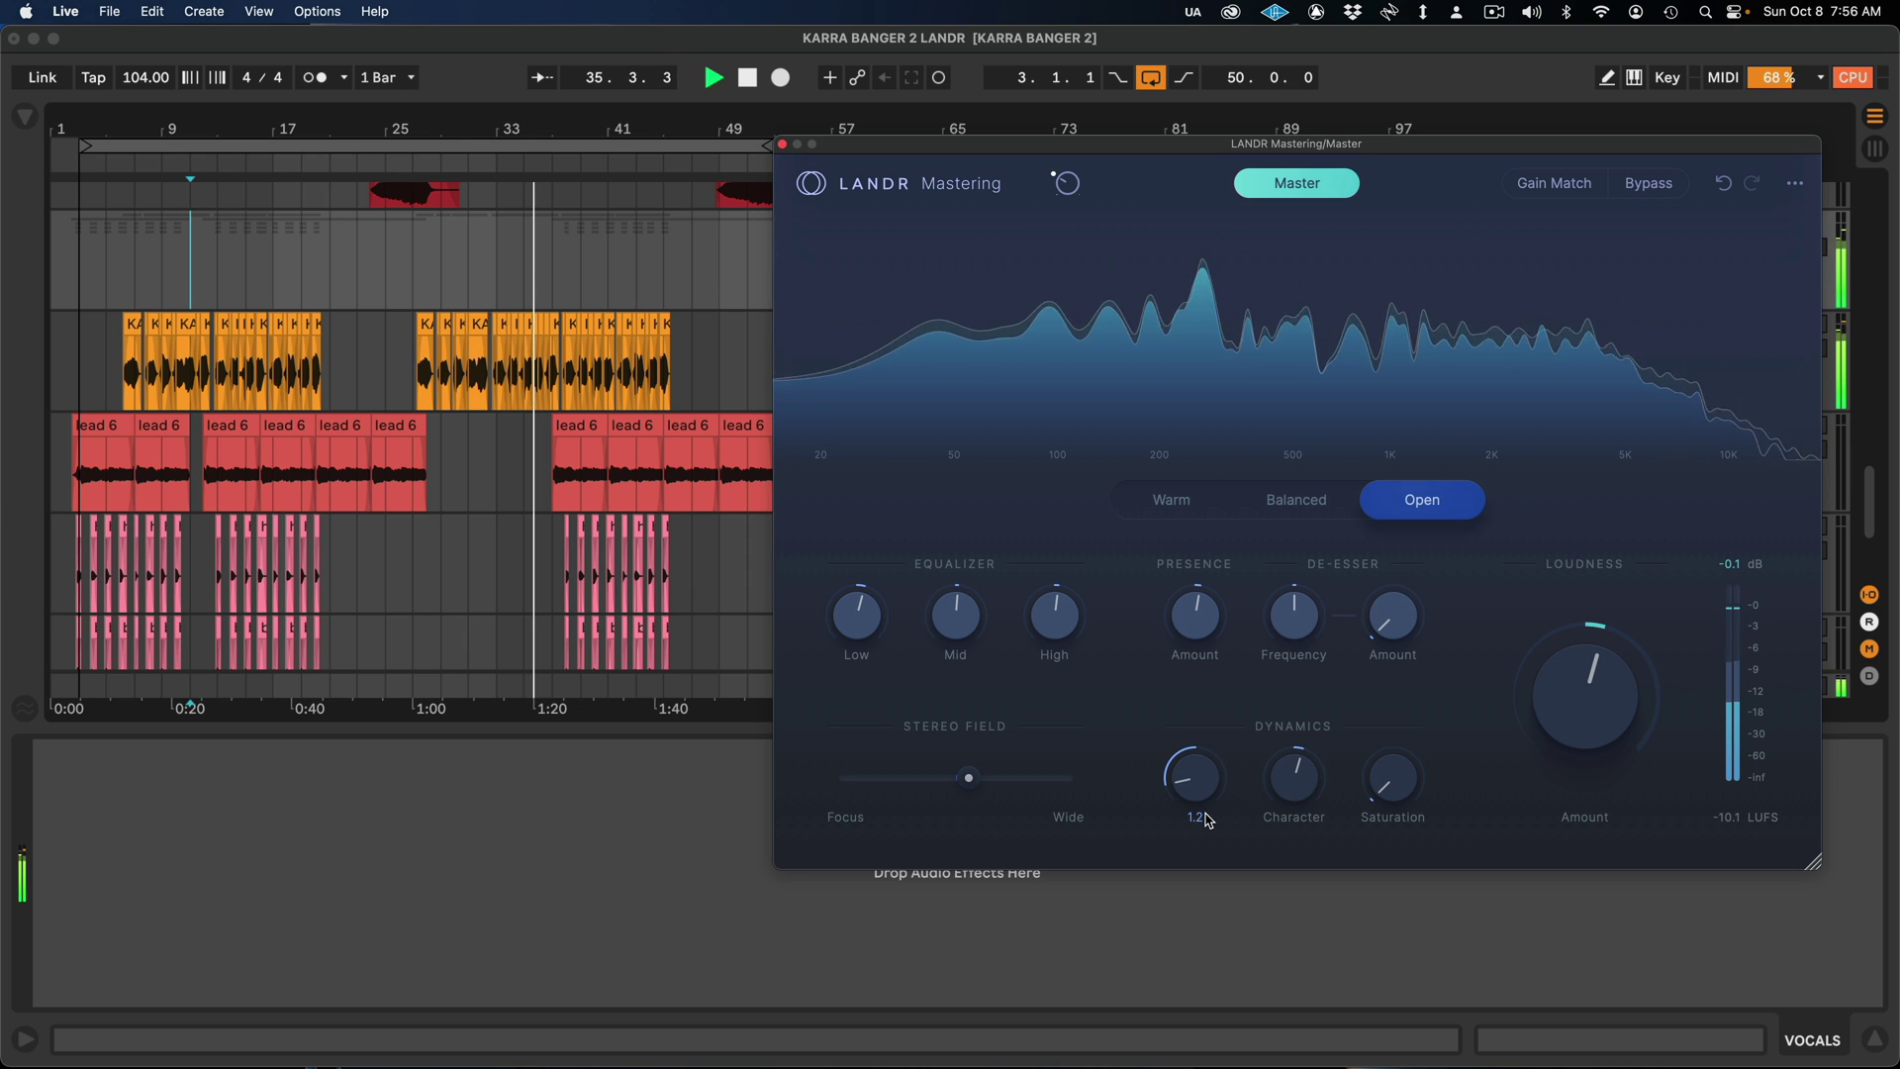
drag(1215, 816, 1214, 818)
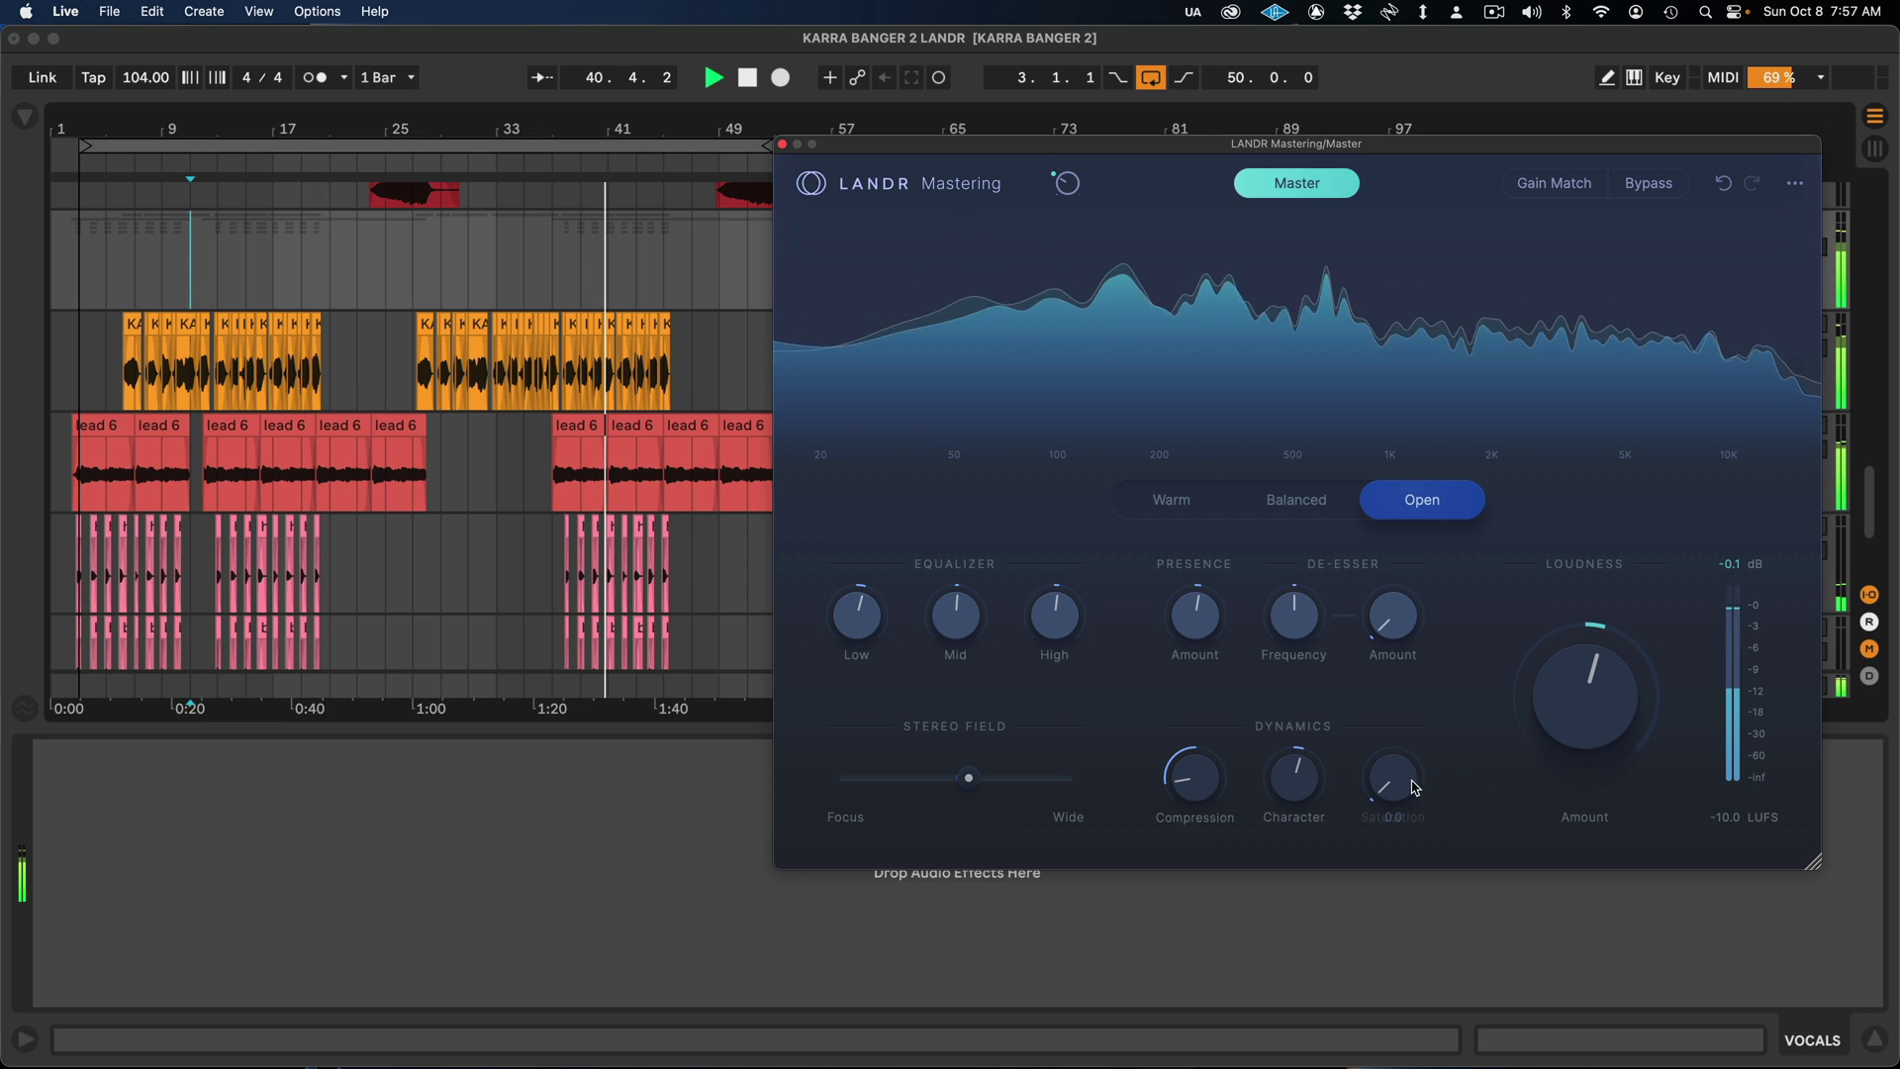
Step: Audition higher Saturation, settle on 5.0, and compare the master with the bypassed signal
drag(1401, 770, 1429, 485)
mouse_move(1368, 813)
drag(1386, 789, 1387, 878)
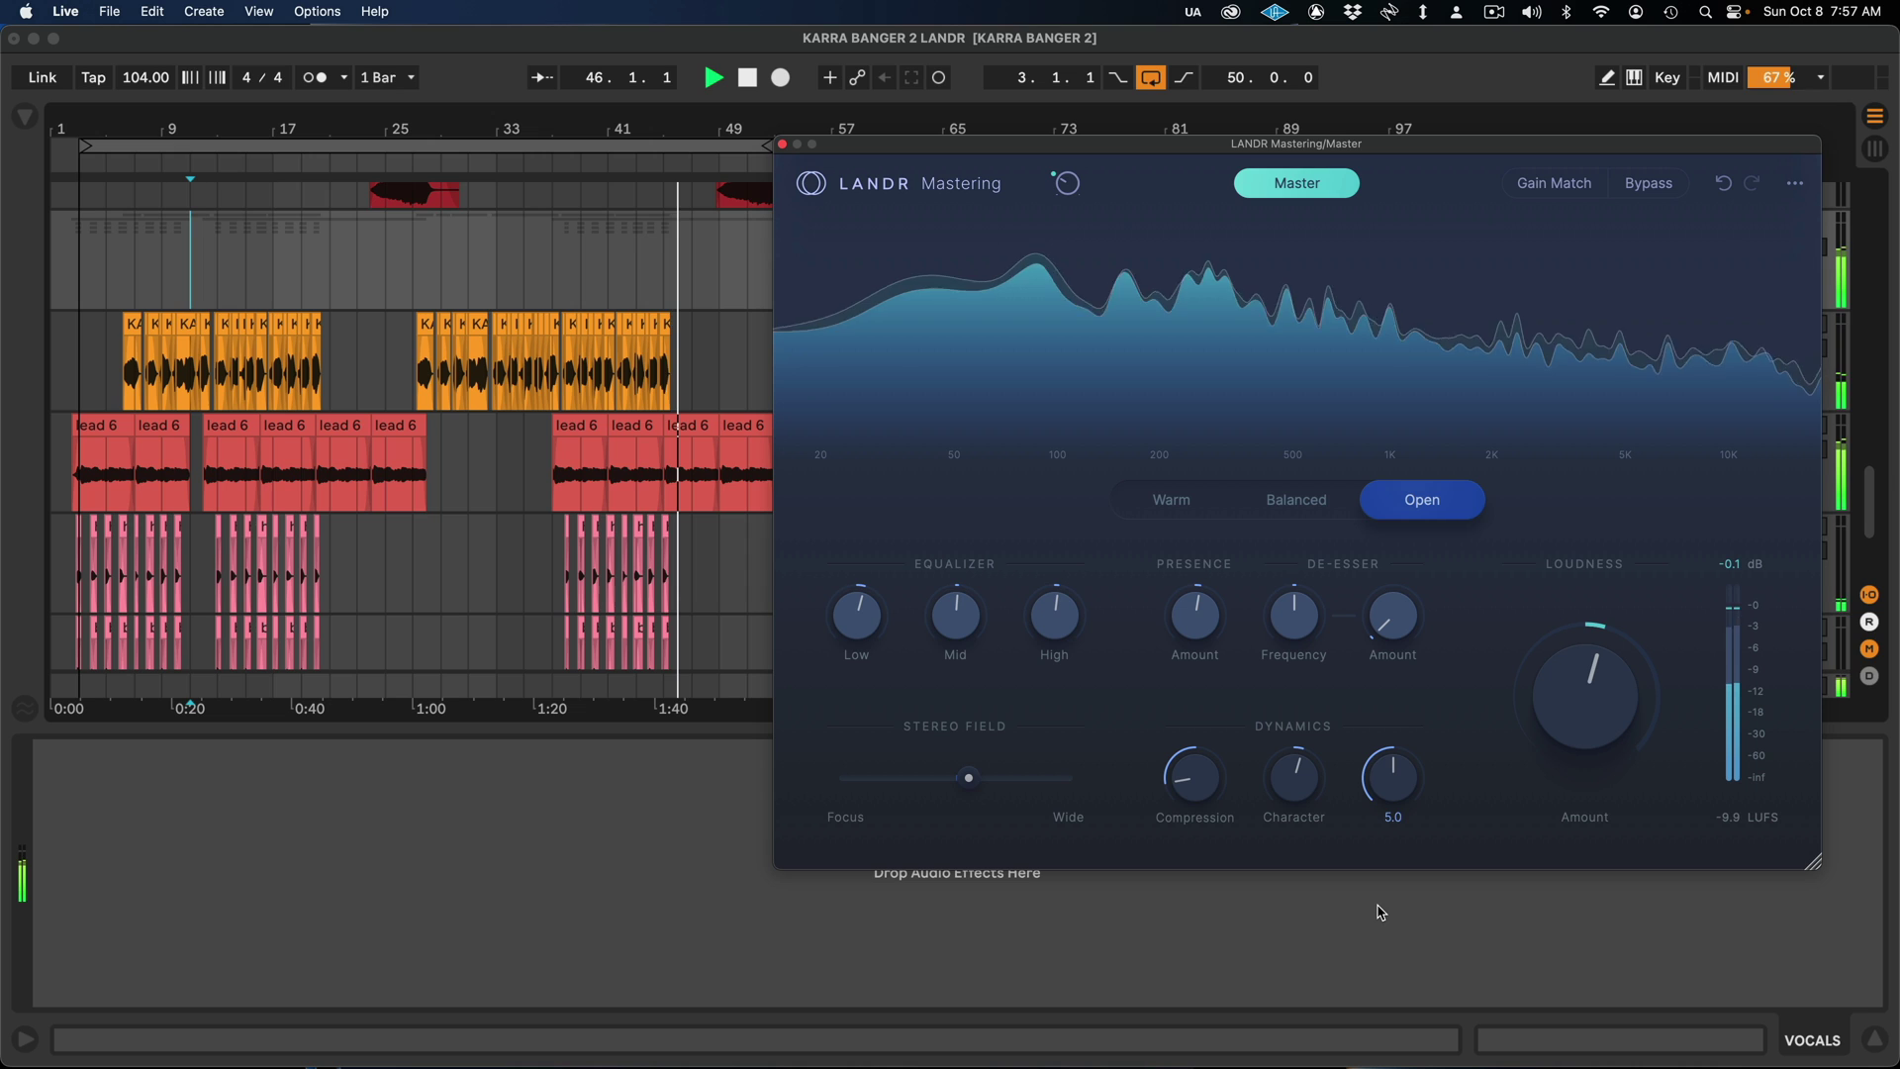
click(1651, 184)
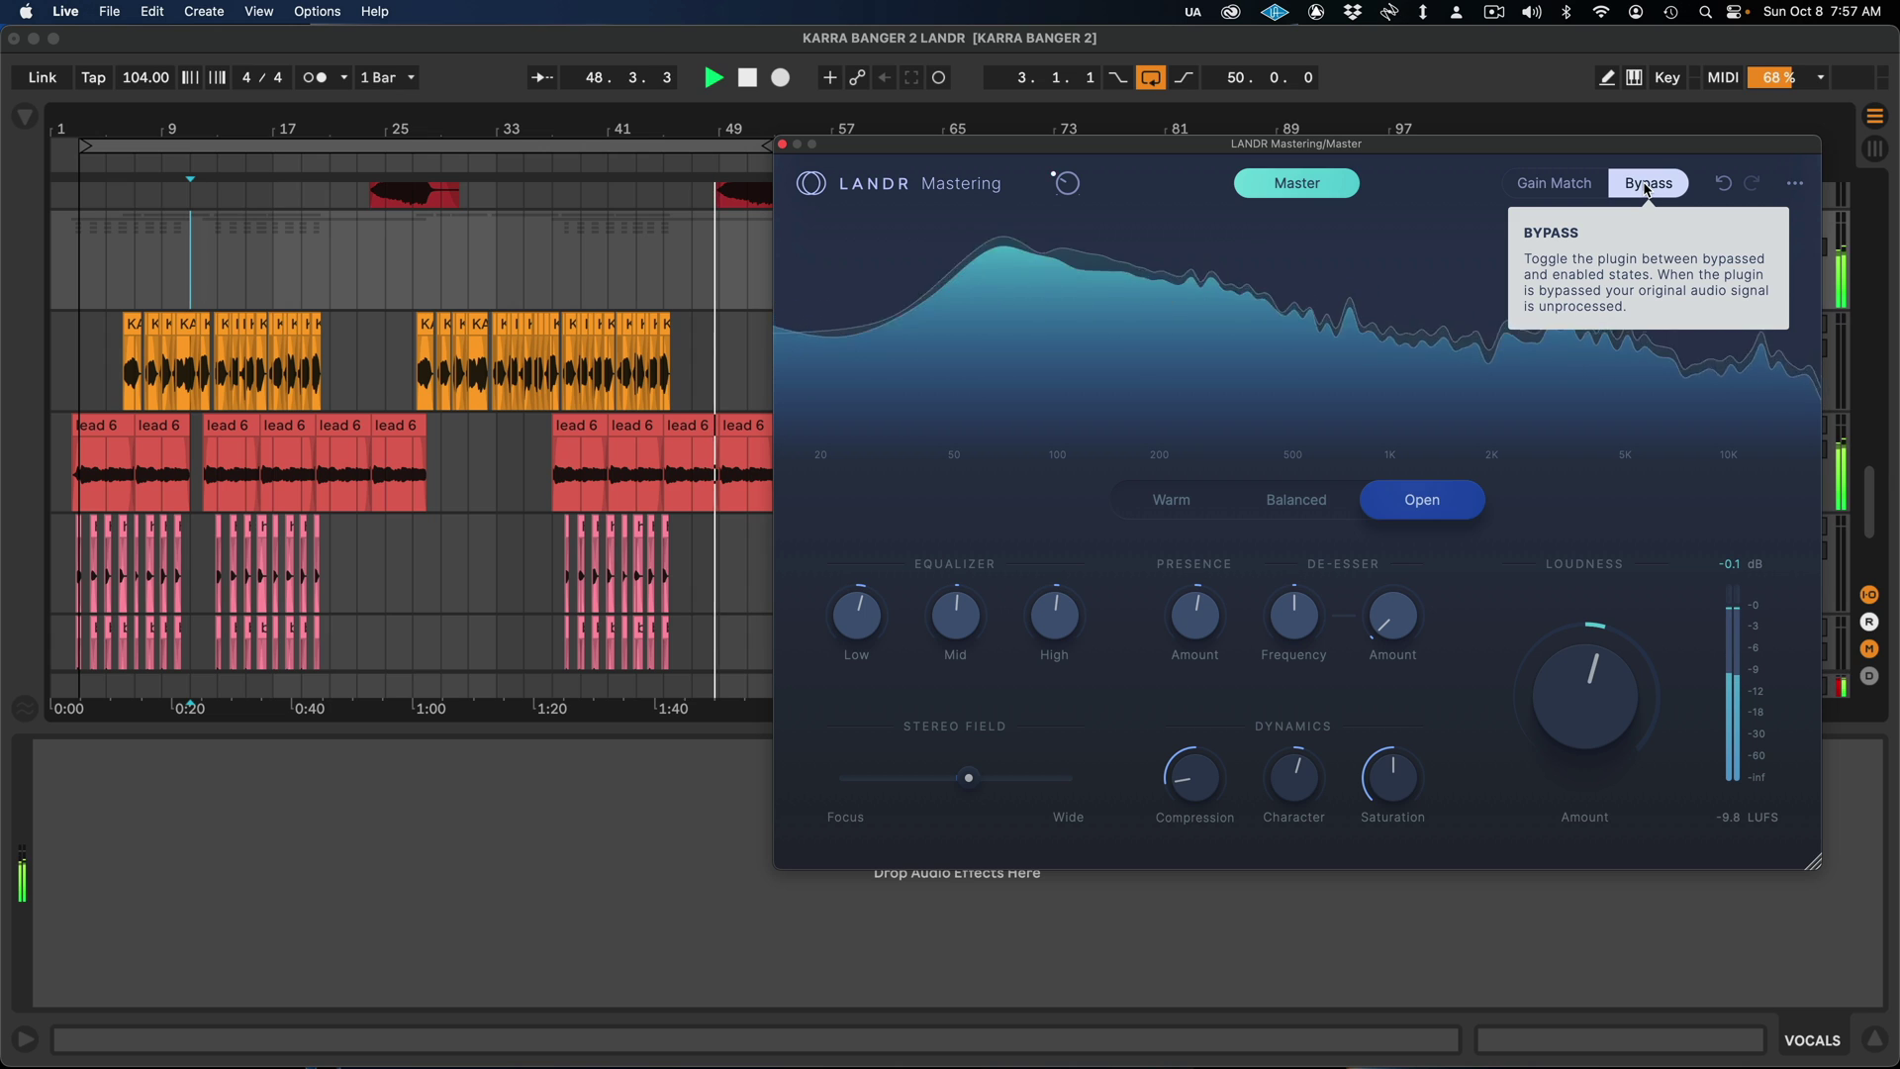
click(1644, 188)
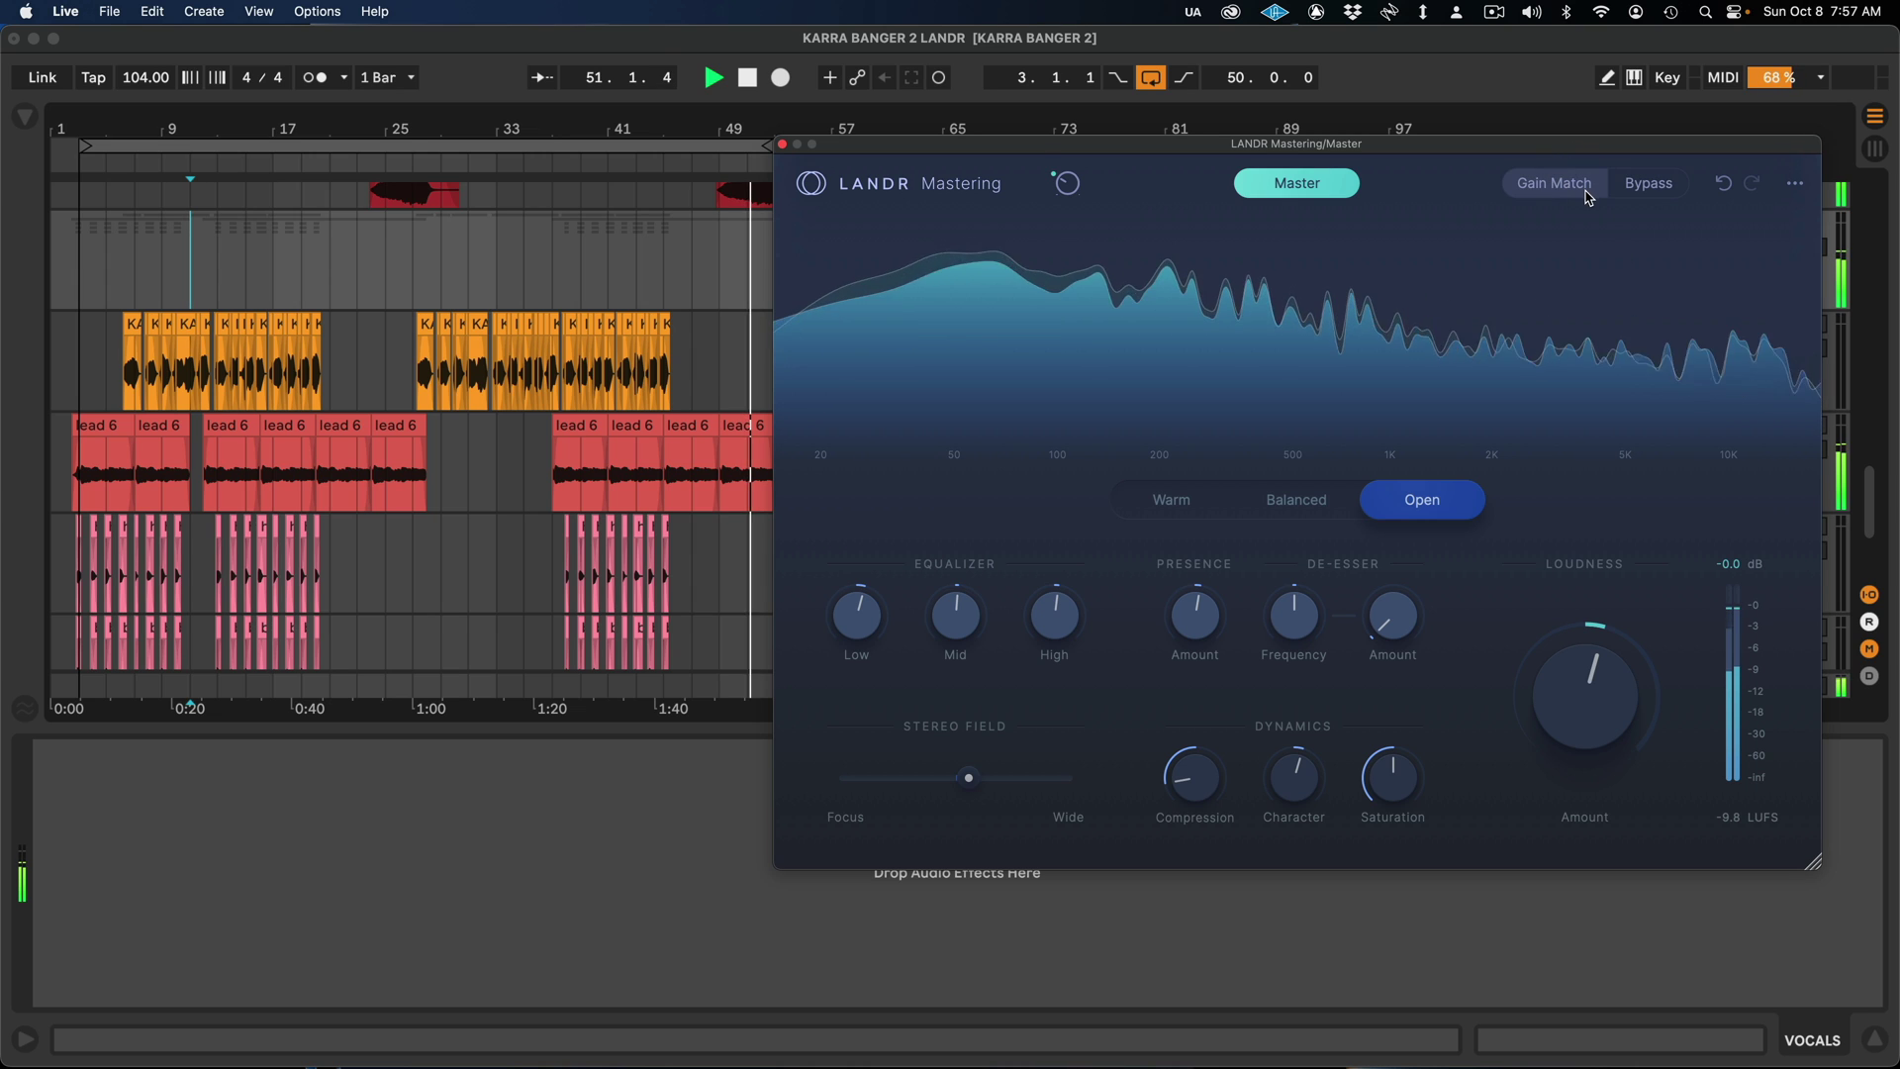
Step: Turn off the arrangement loop and play the song from bar 37 with Gain Match enabled
drag(1306, 147, 1317, 158)
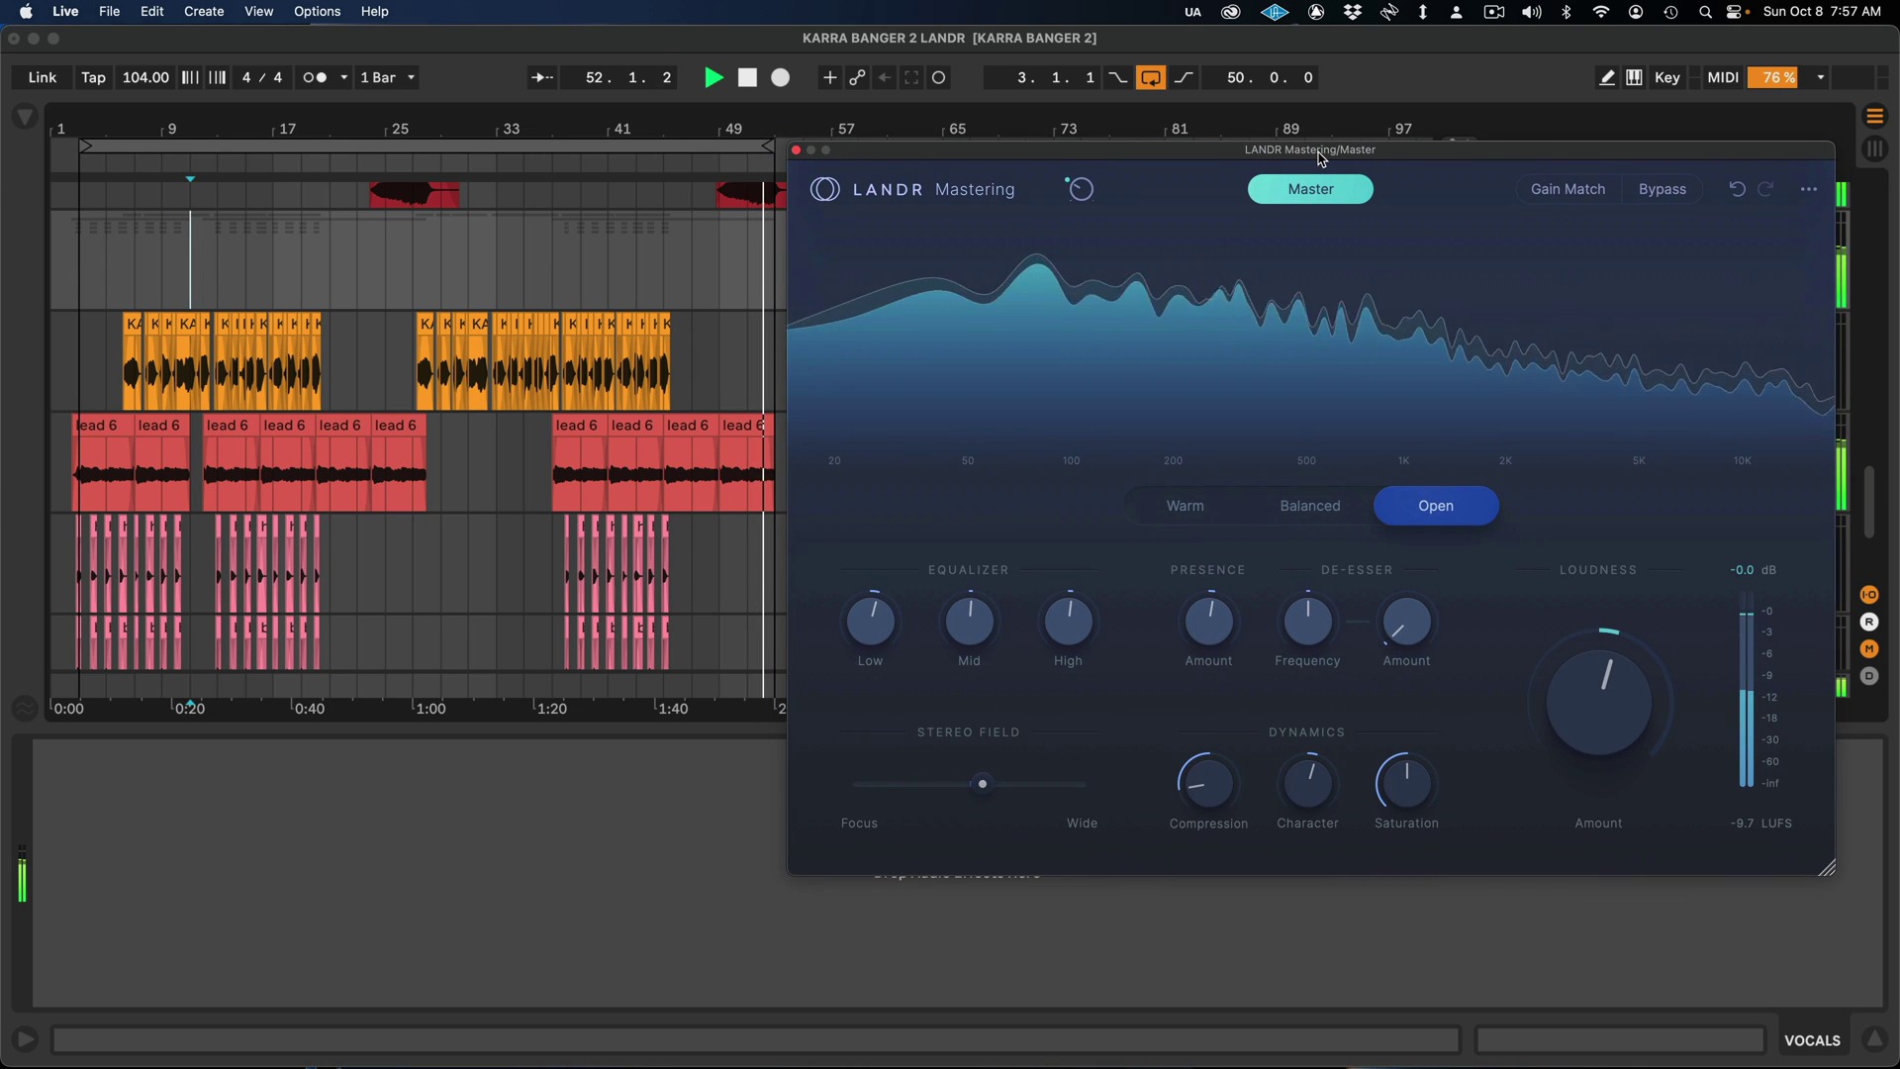
click(1151, 77)
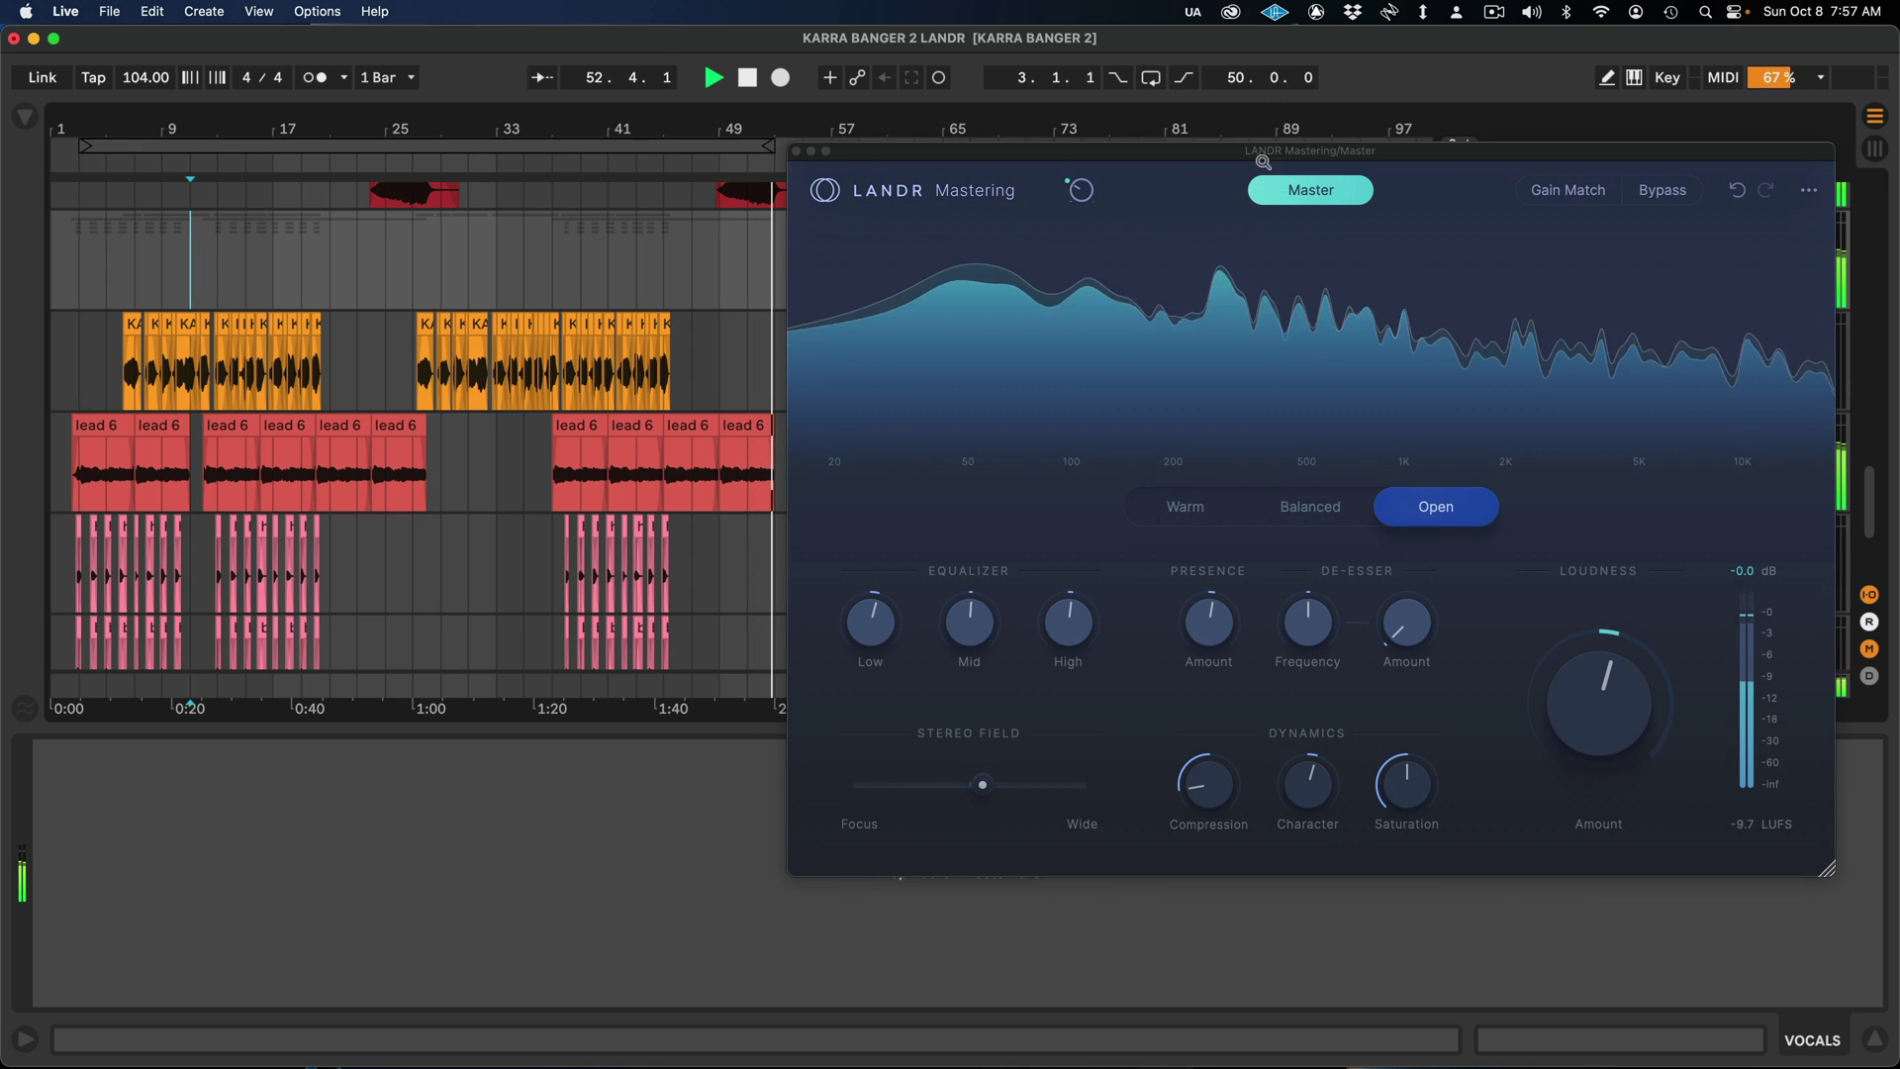
click(1576, 198)
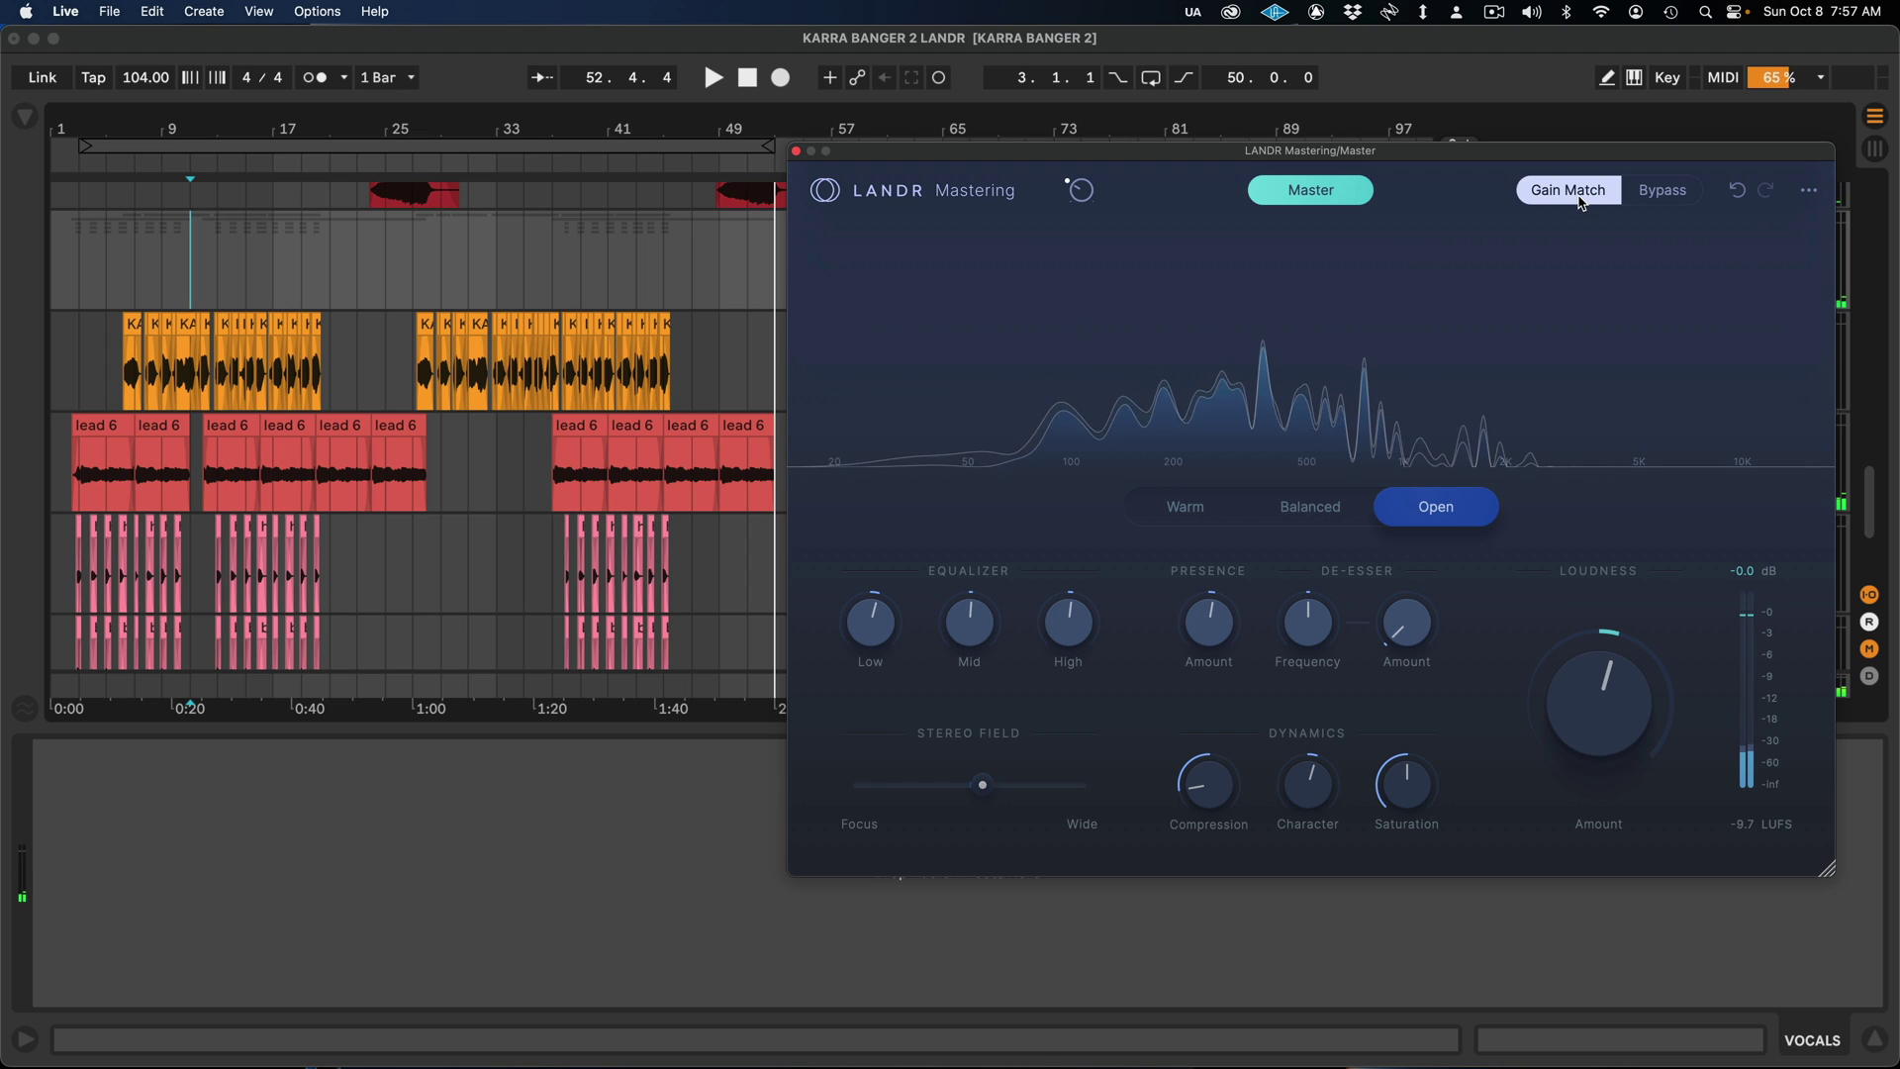
click(551, 445)
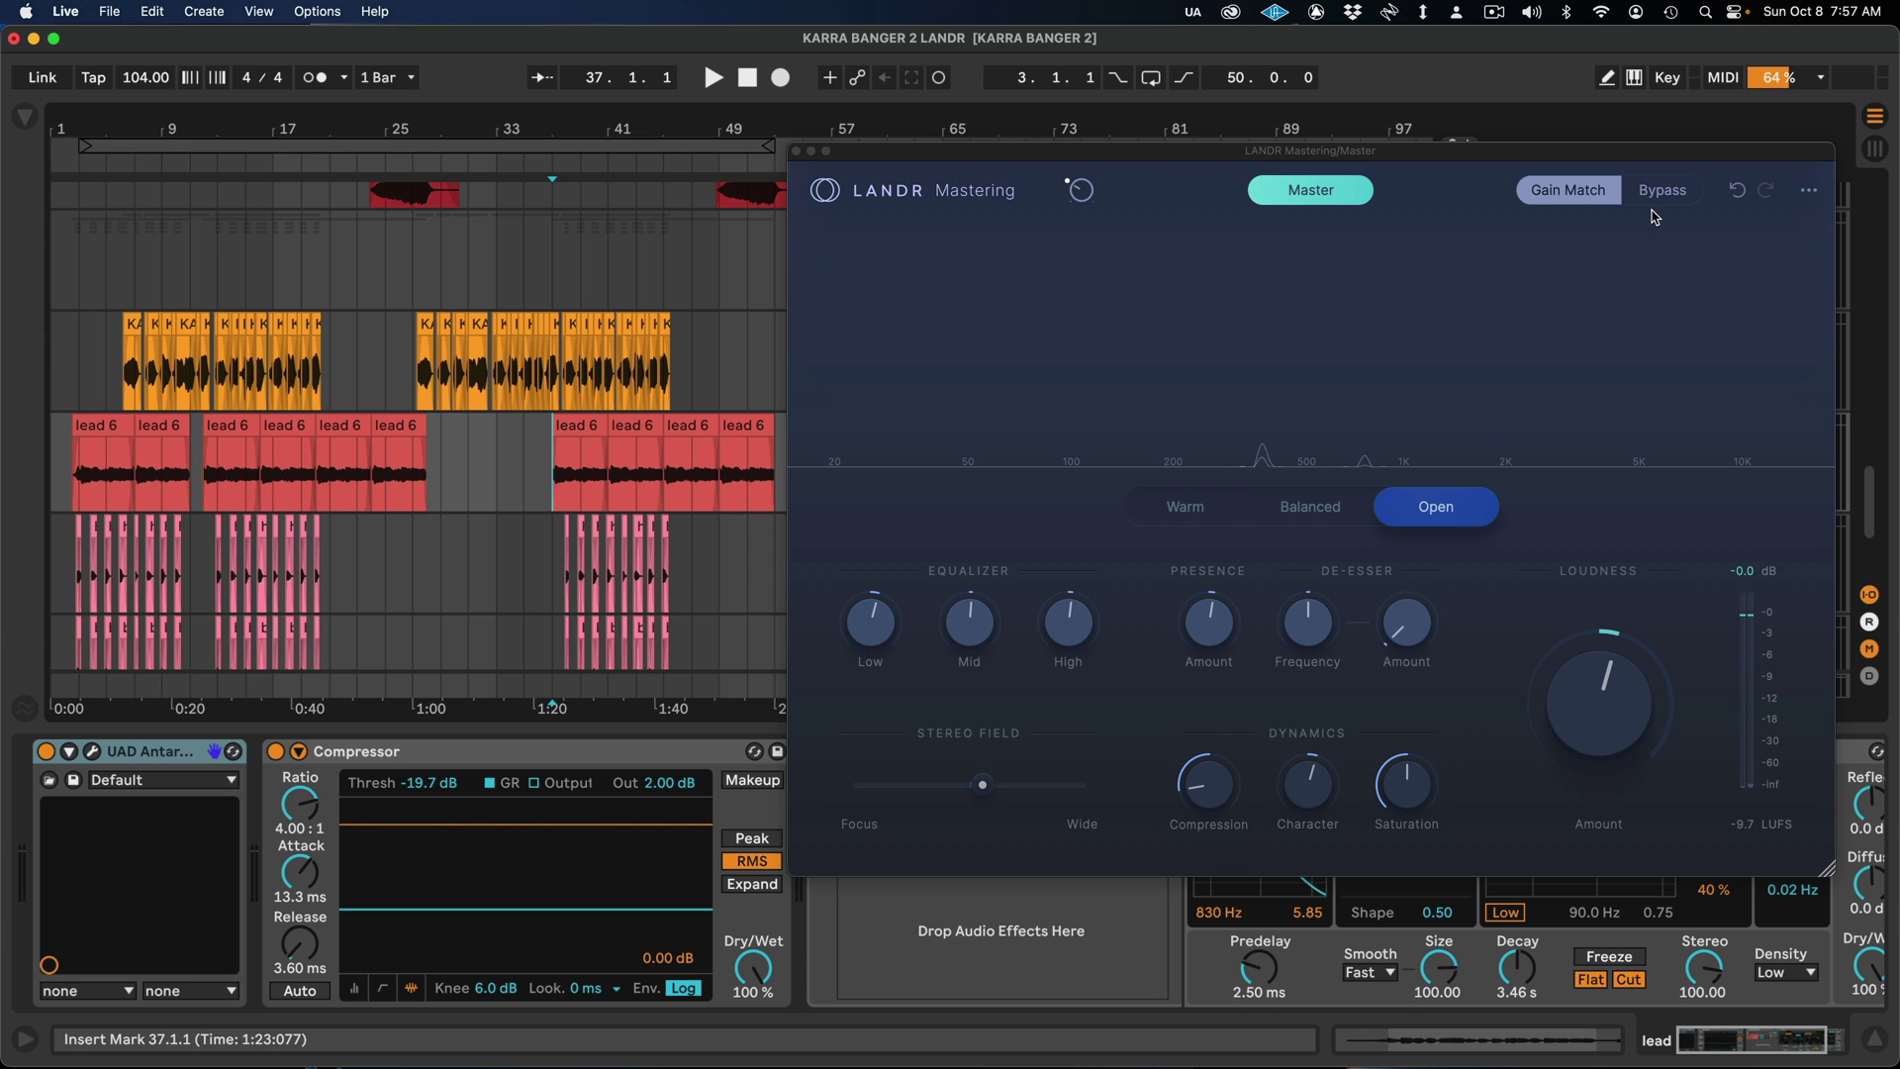
key(space)
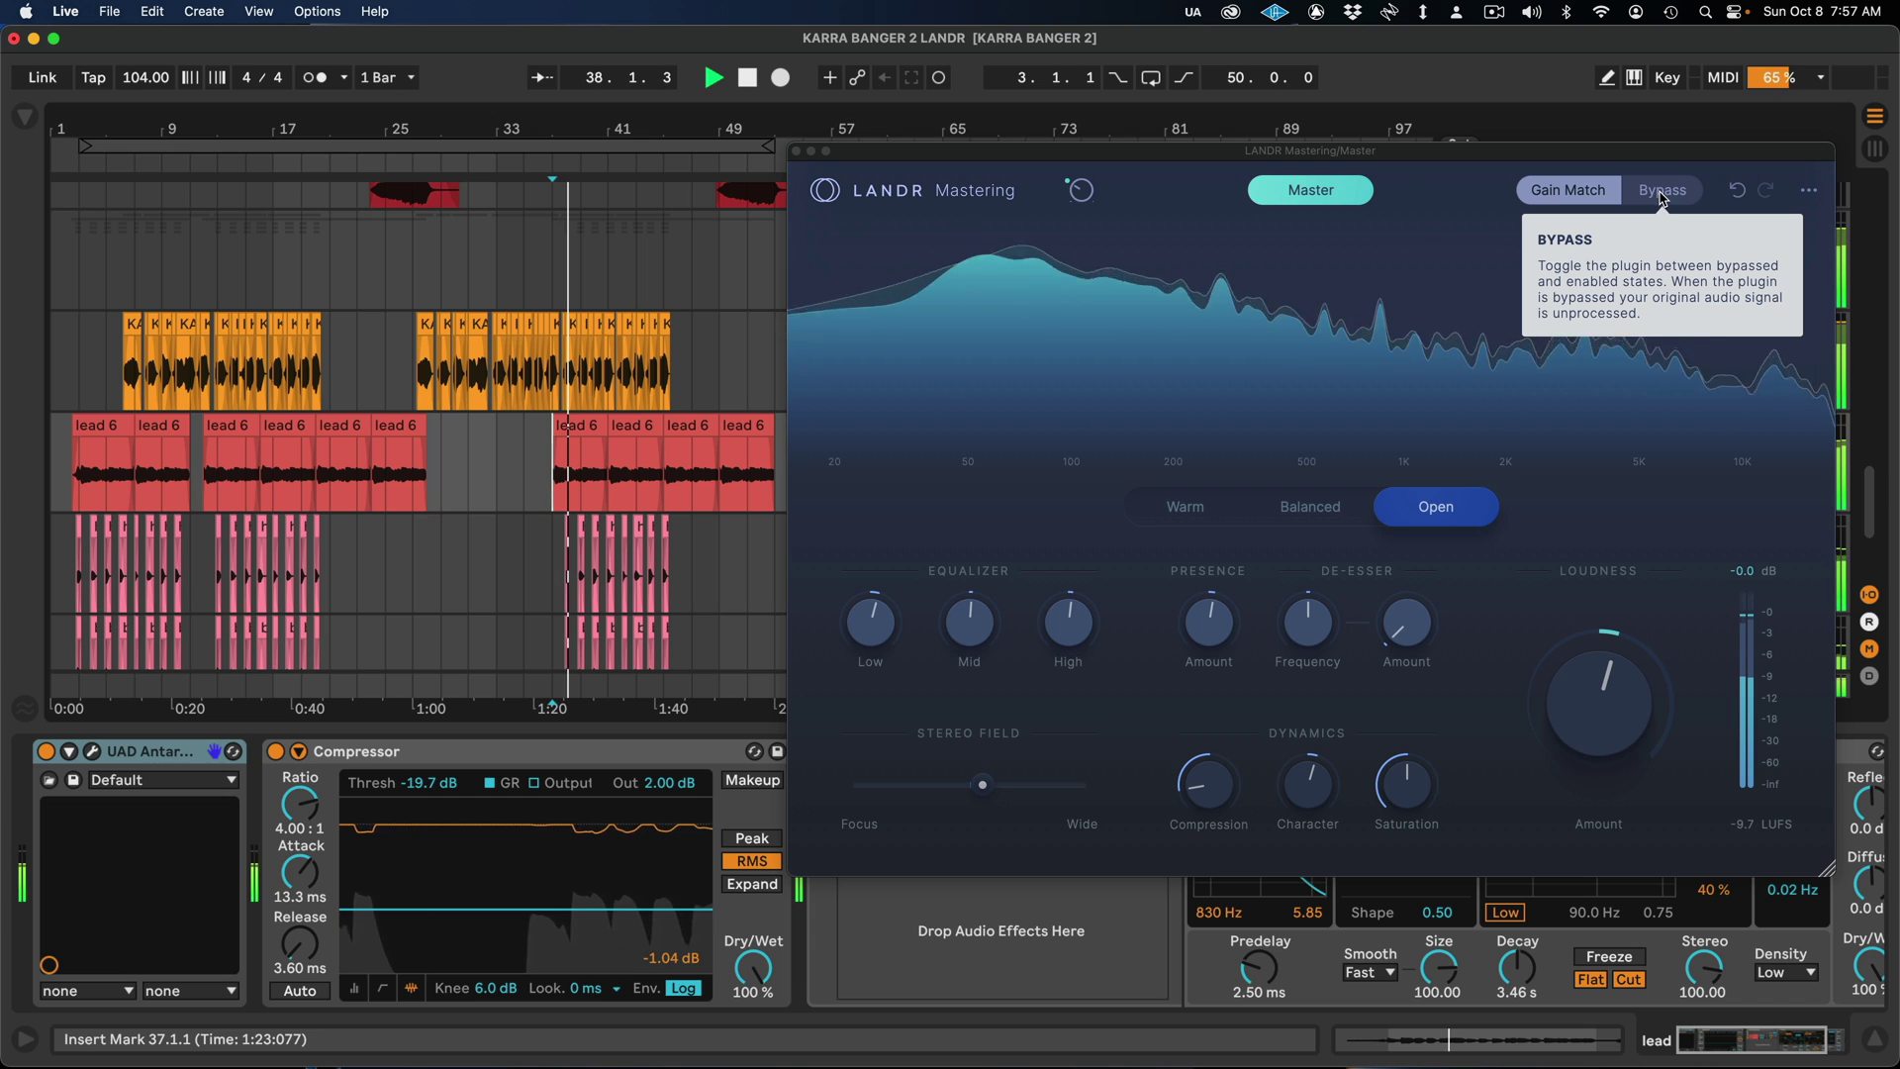
Step: Compare the level-matched master with the original by bypassing the plug-in repeatedly, and turn Gain Match off
click(1668, 191)
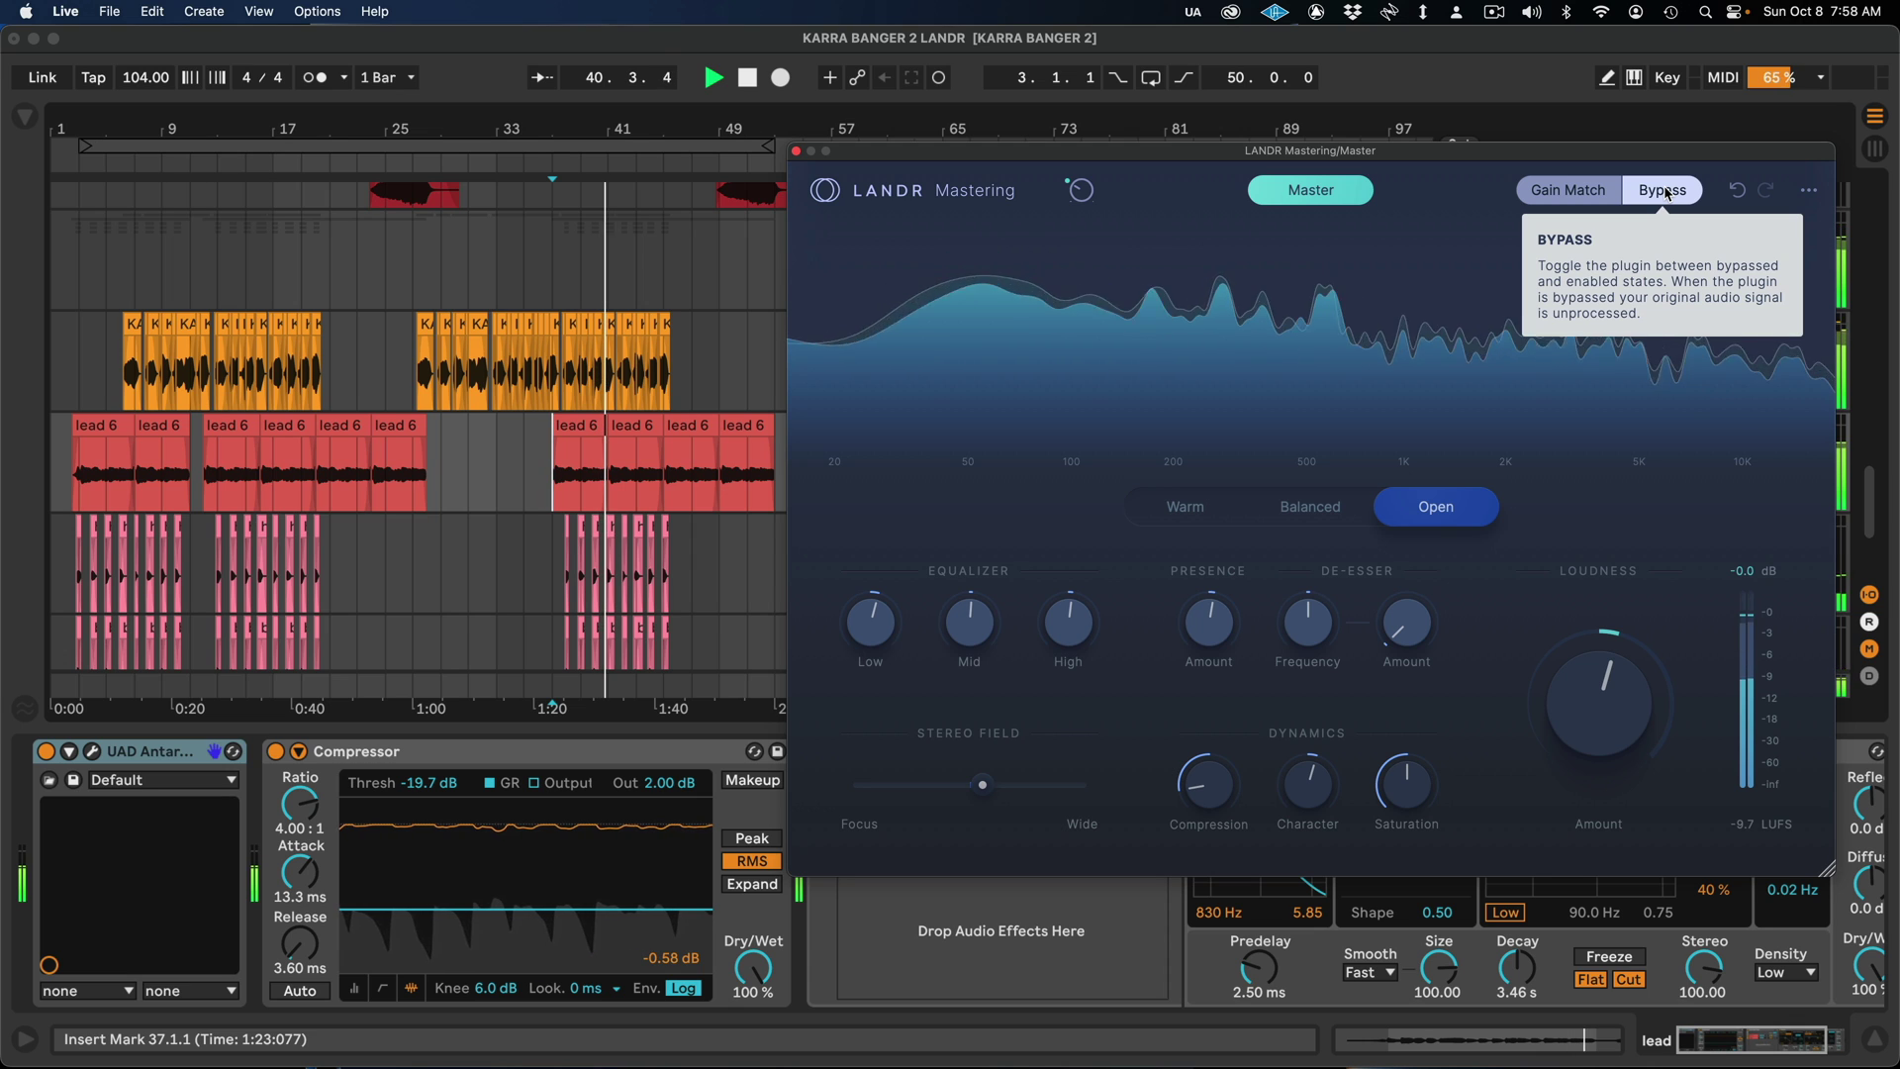
click(1667, 192)
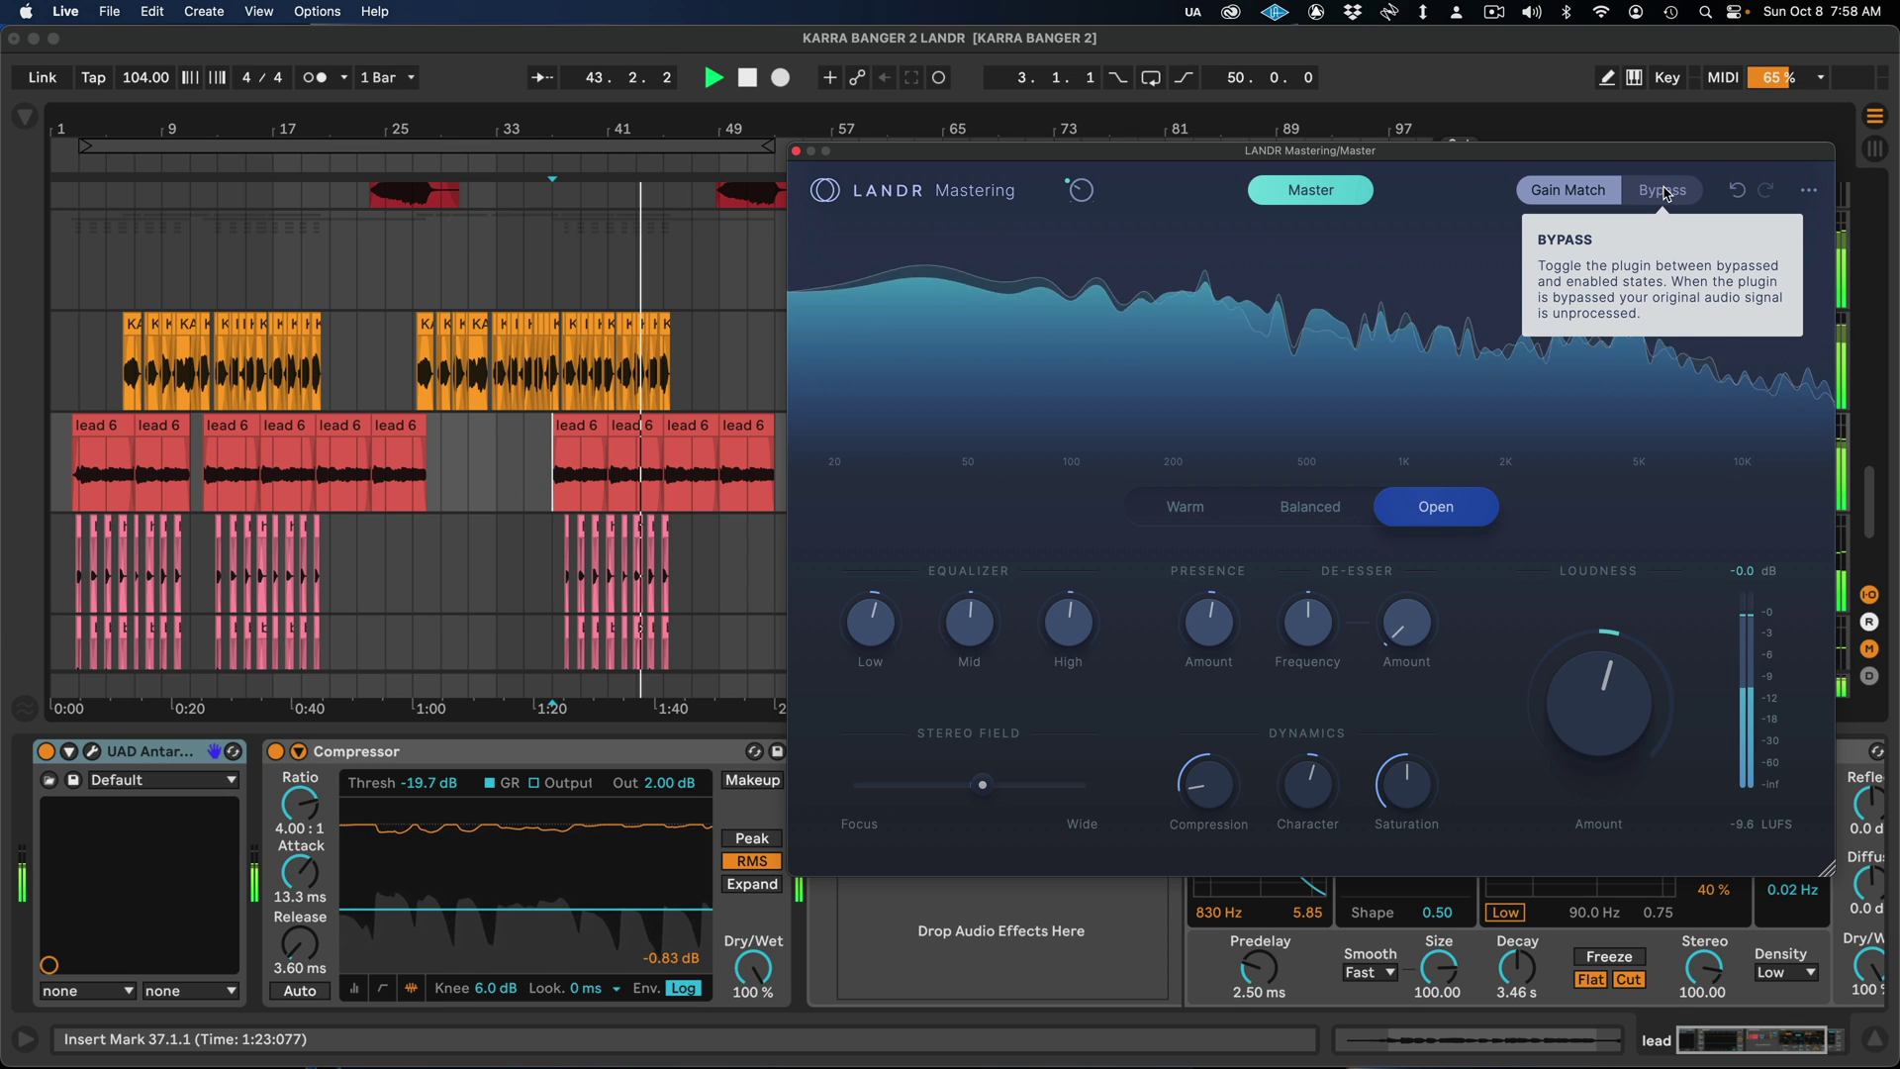
click(1667, 192)
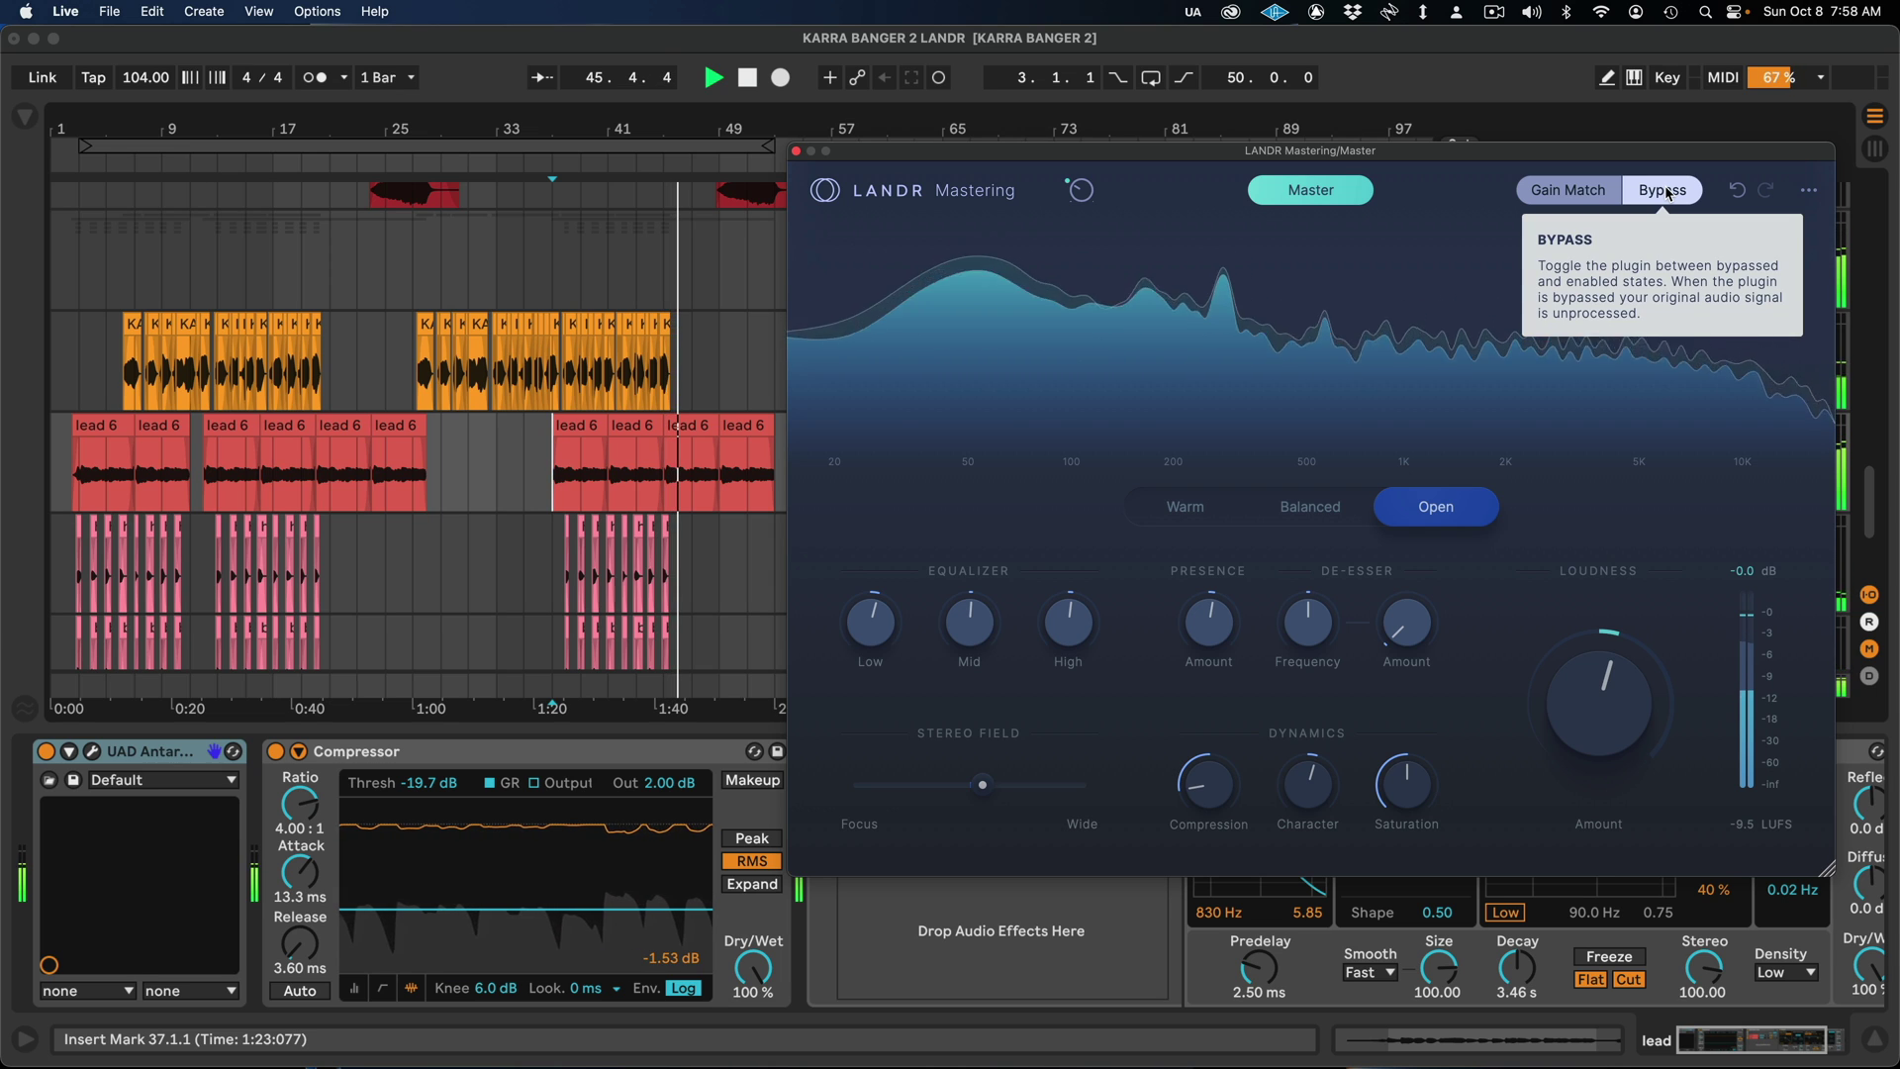
click(1667, 192)
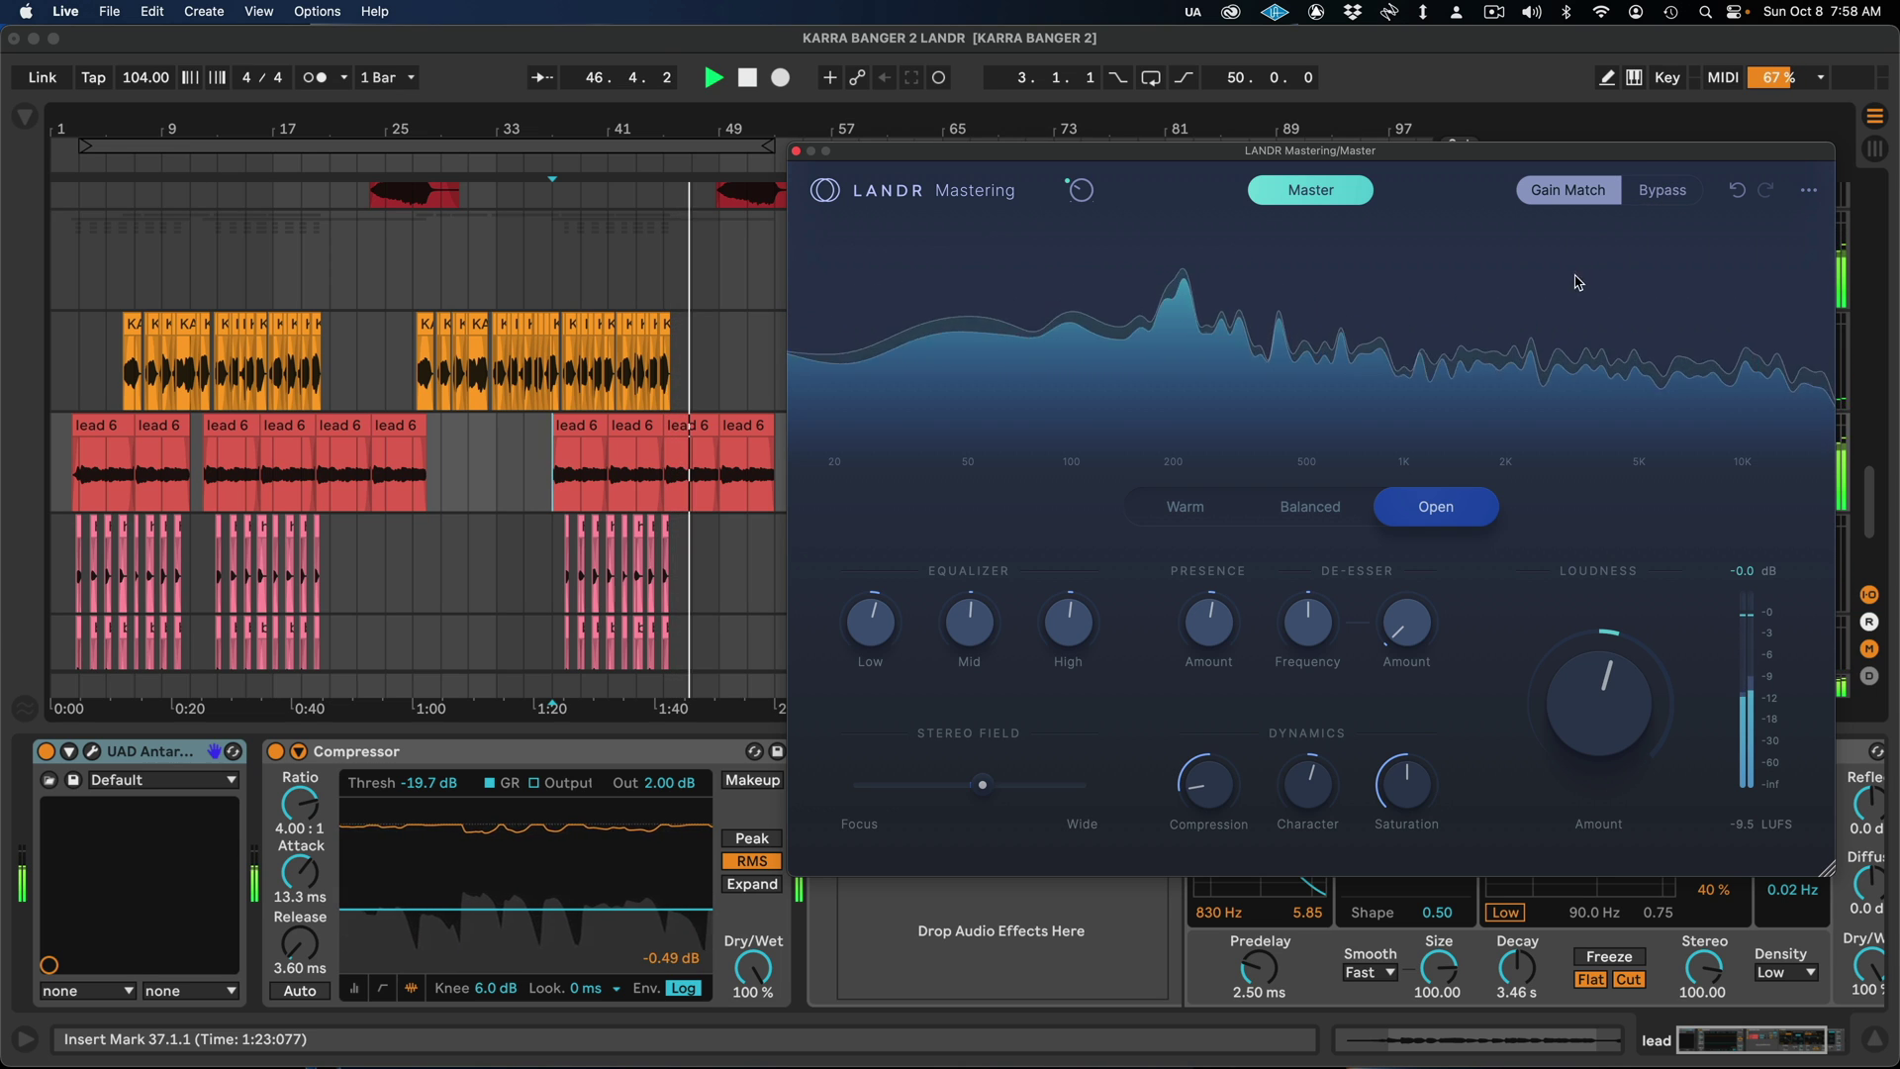
click(1593, 196)
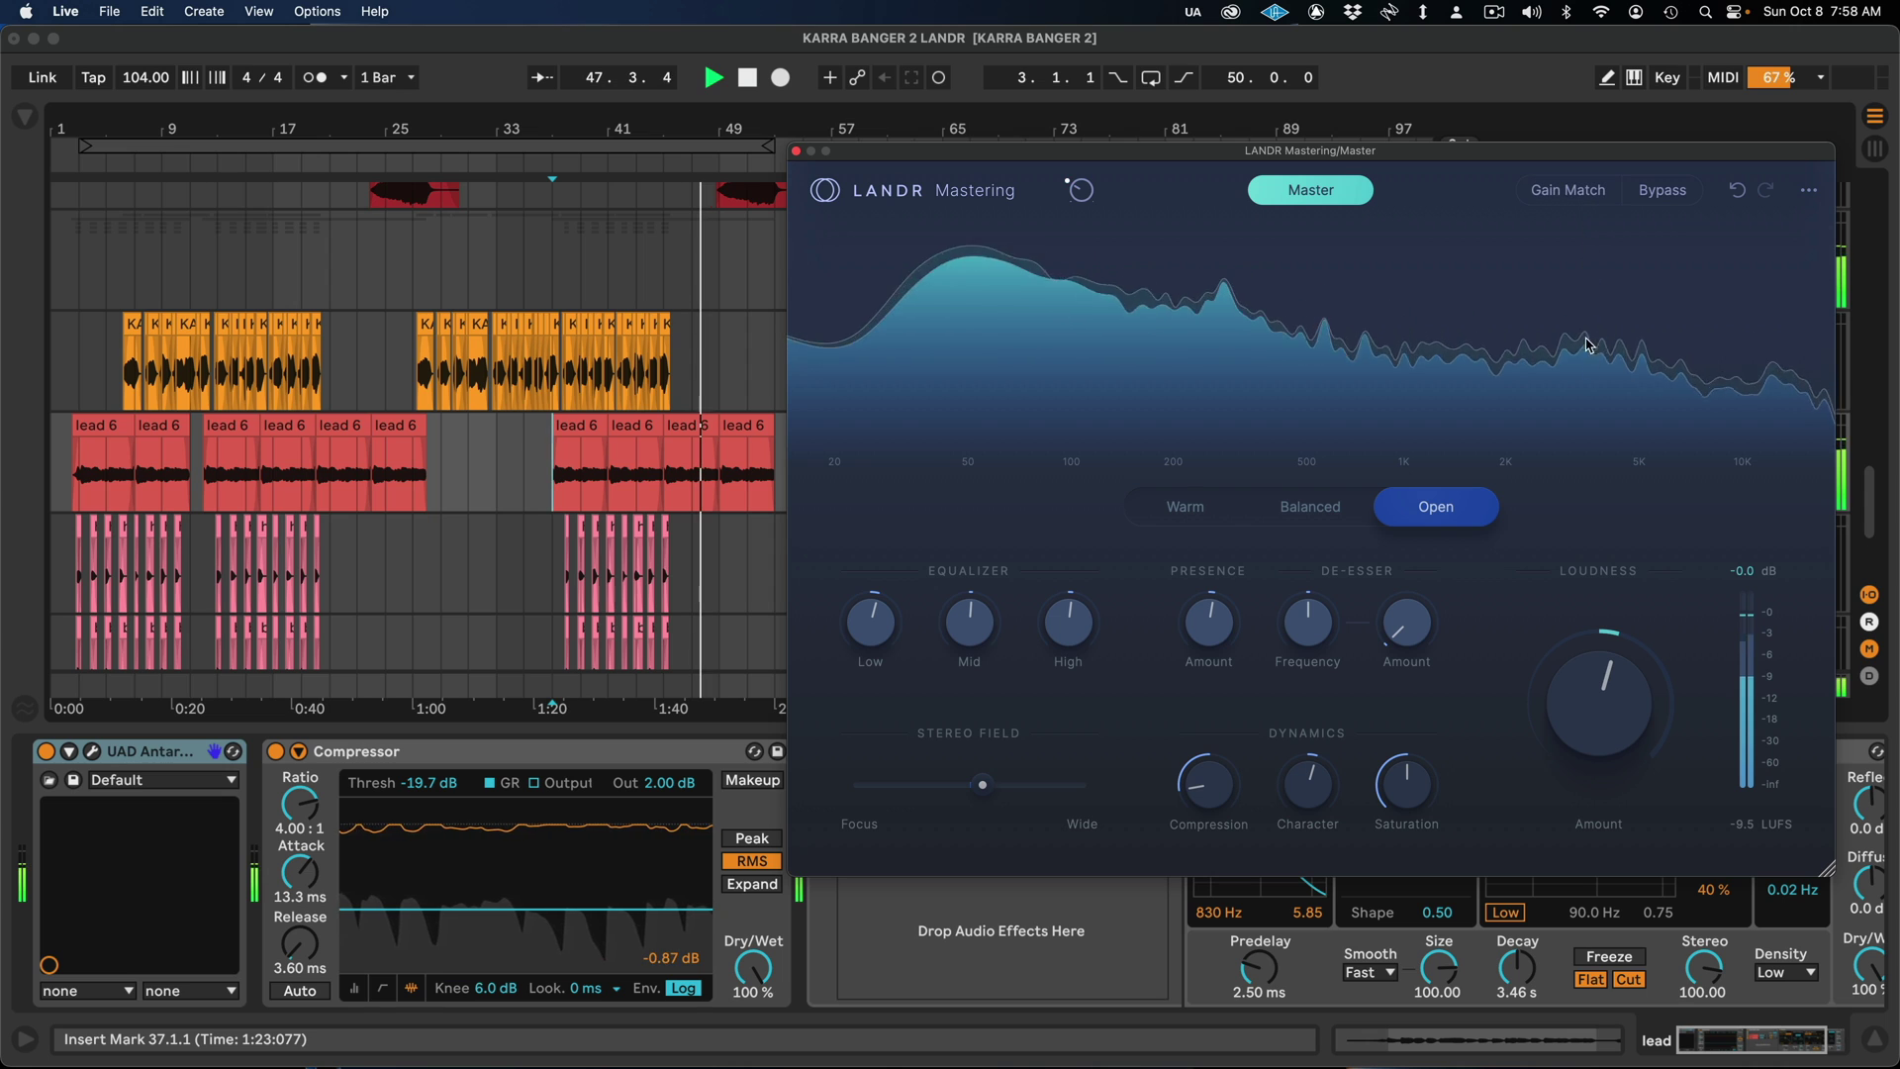
Step: Adjust the Loudness amount, set the equalizer's Mid to 0.2 and raise High
drag(1635, 694, 1610, 669)
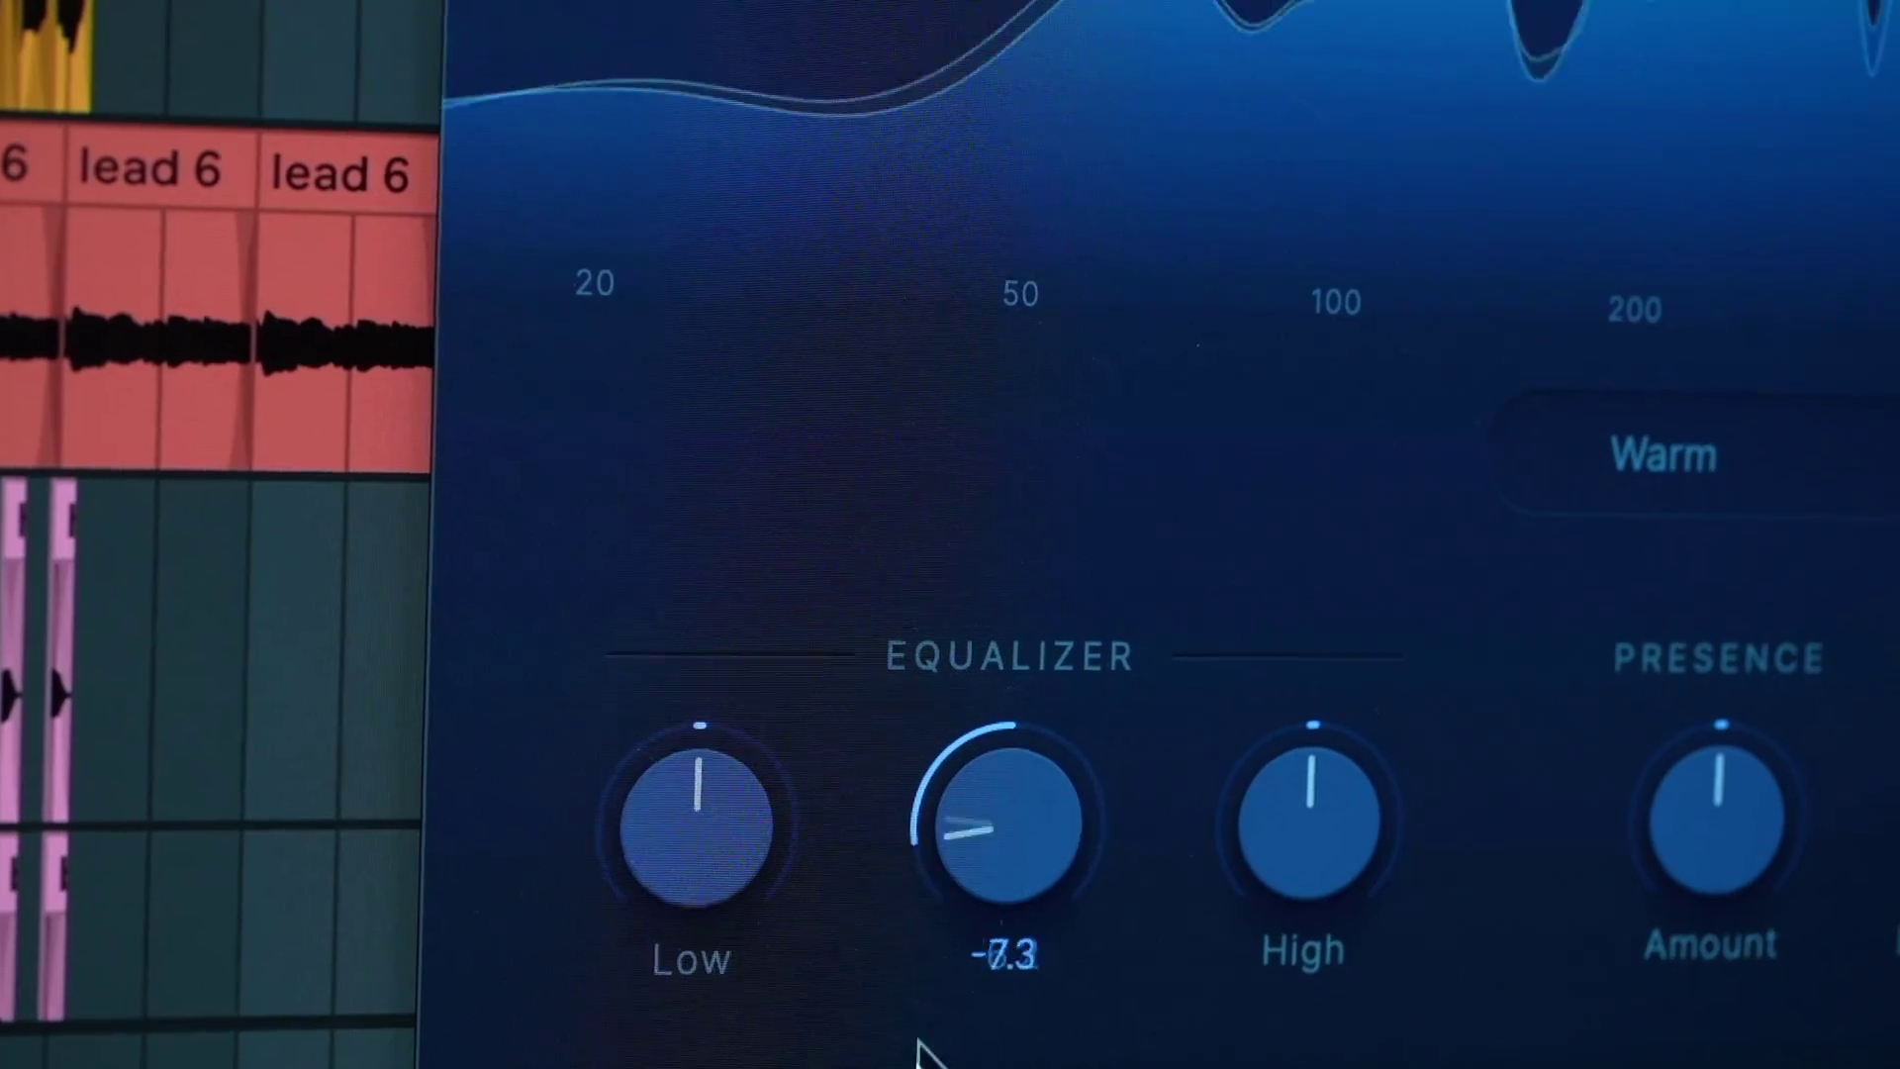
drag(917, 1052, 946, 776)
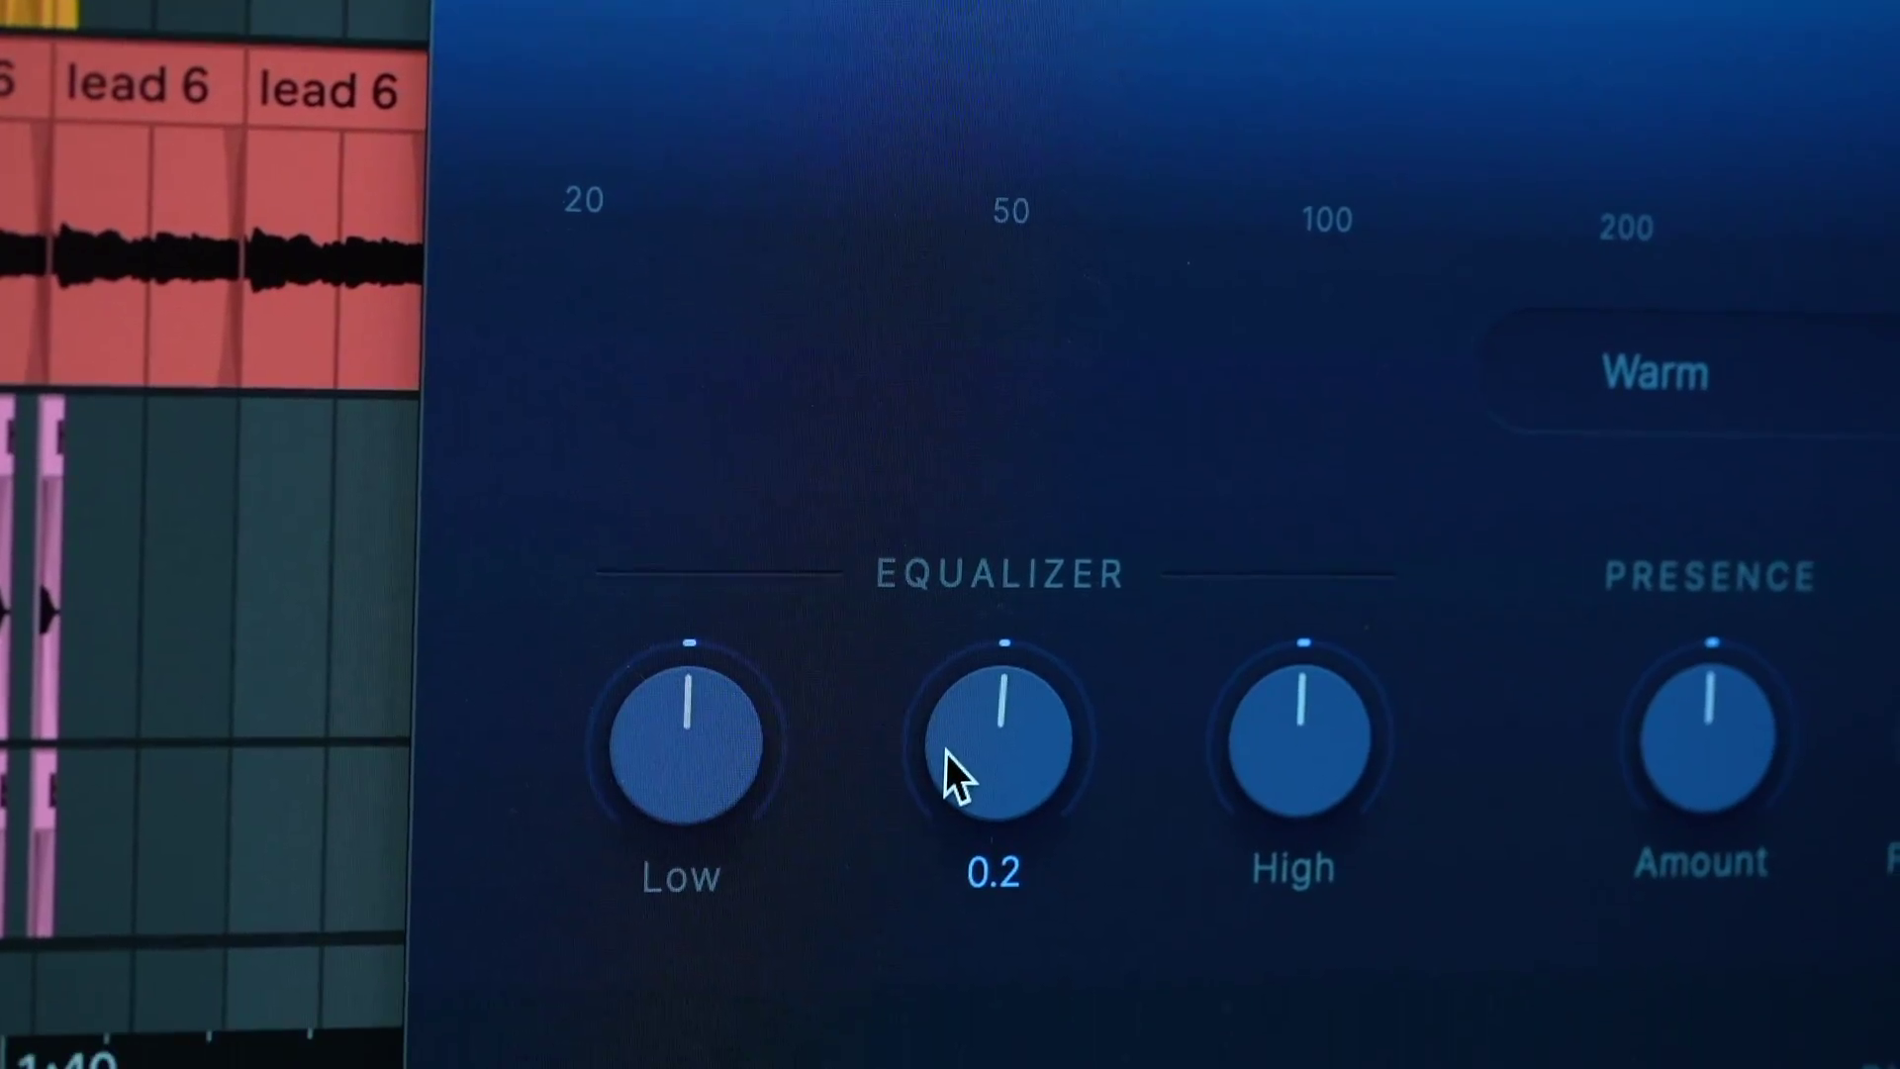
drag(1283, 733, 1369, 436)
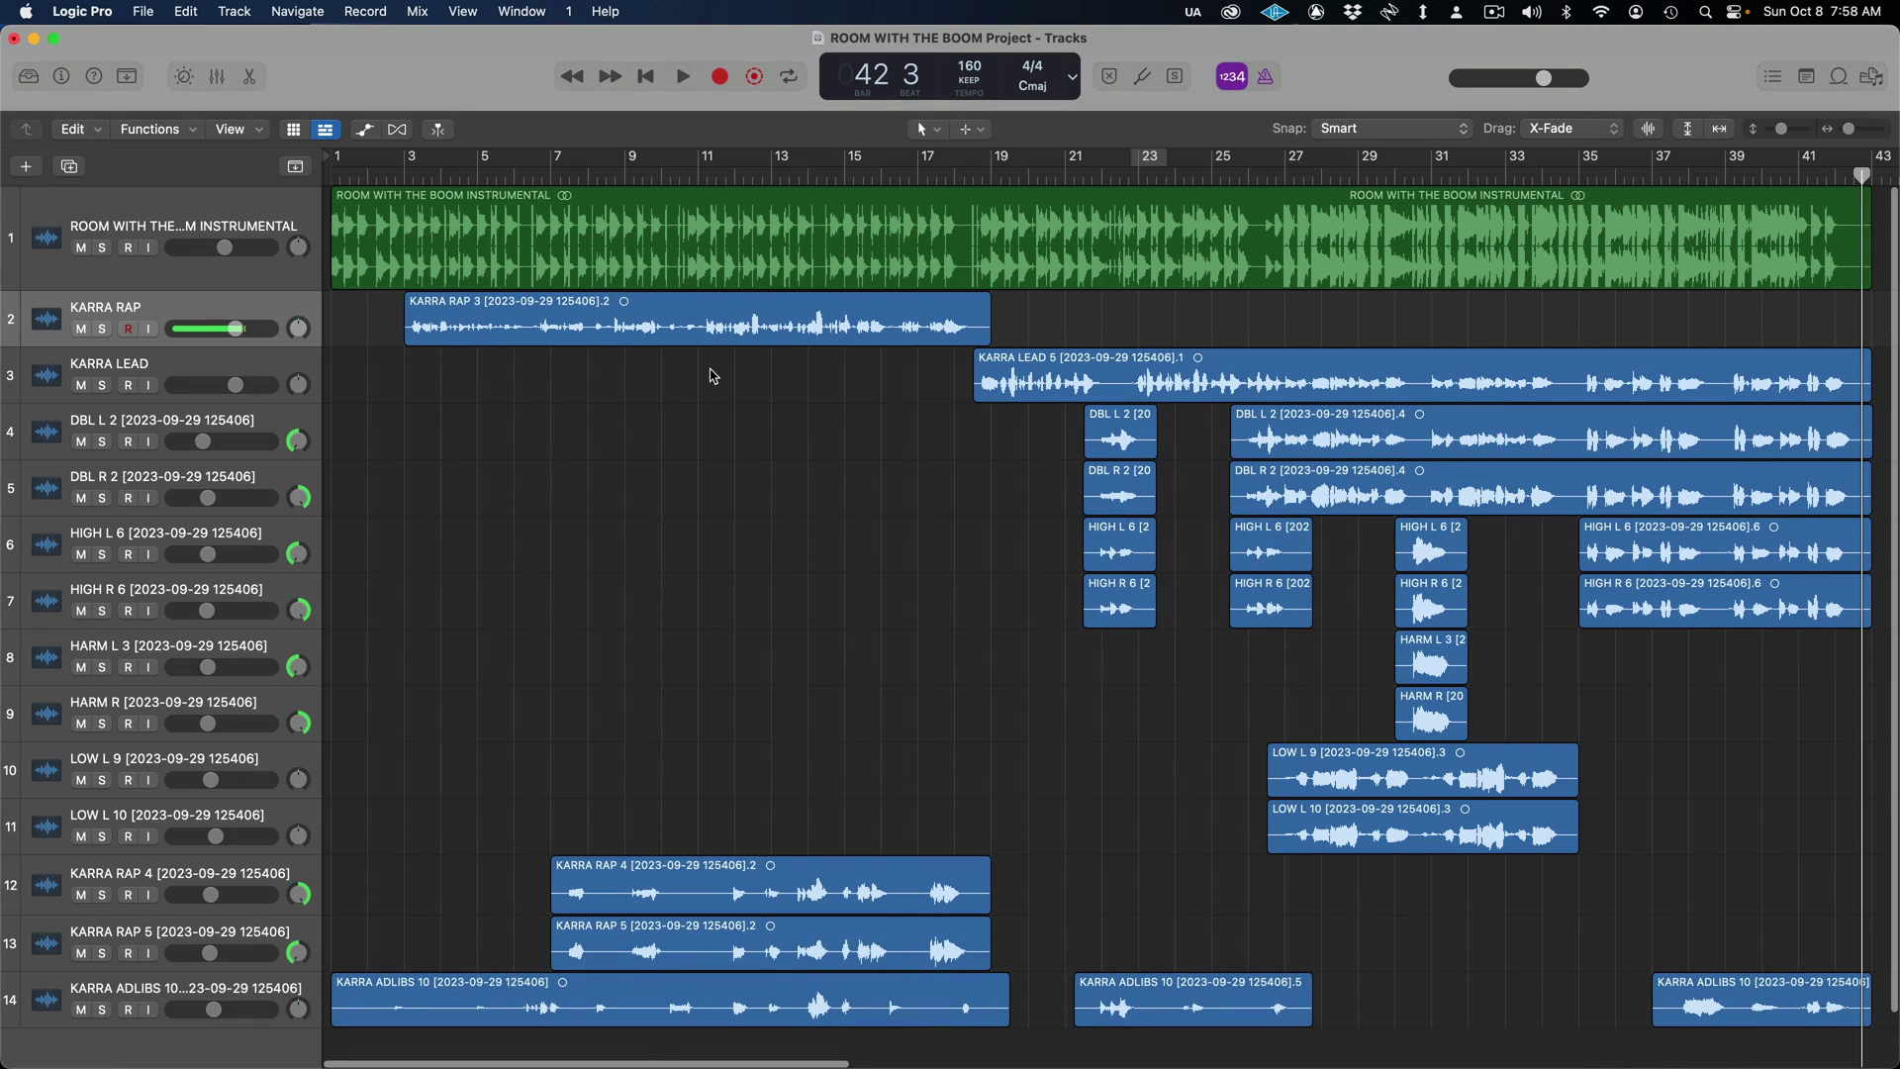
Step: In the Logic Pro project, return the playhead to bar 1 and start playback with the mixer open
click(387, 170)
drag(387, 175, 308, 183)
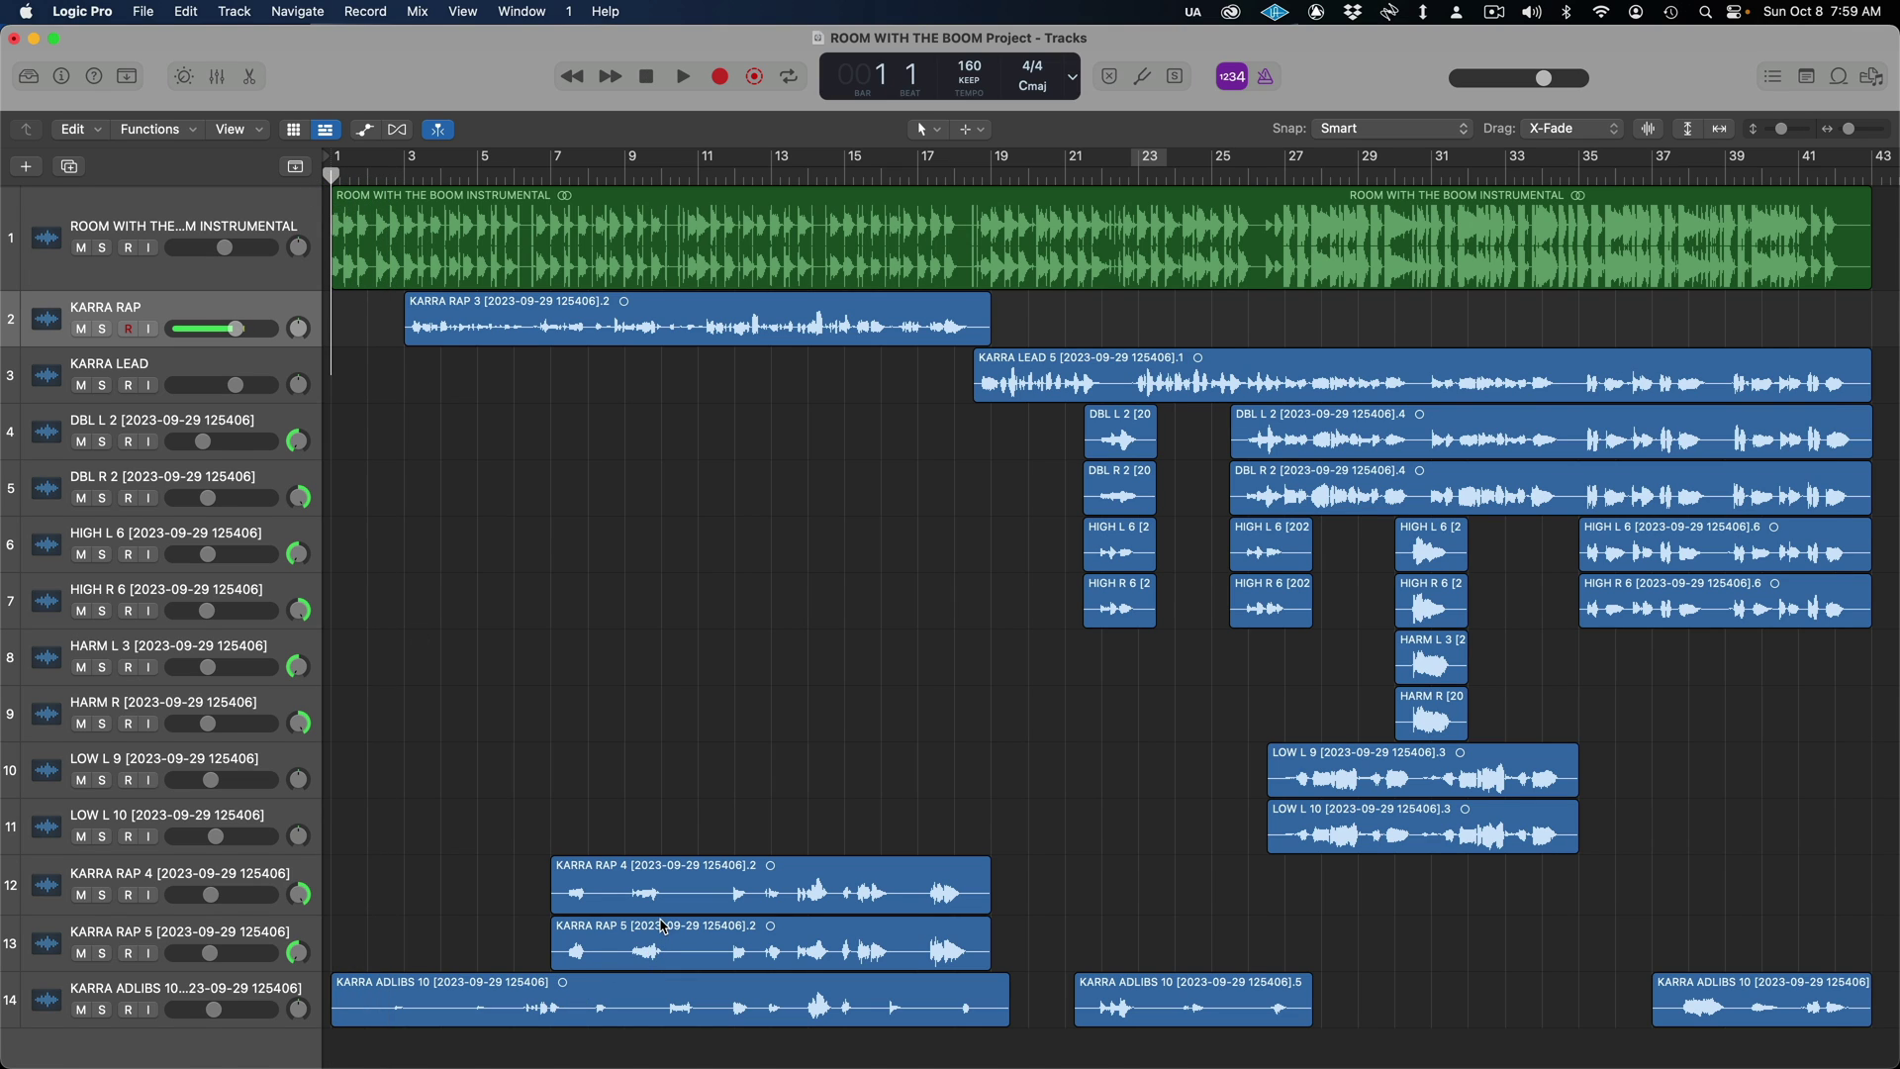
key(x)
key(space)
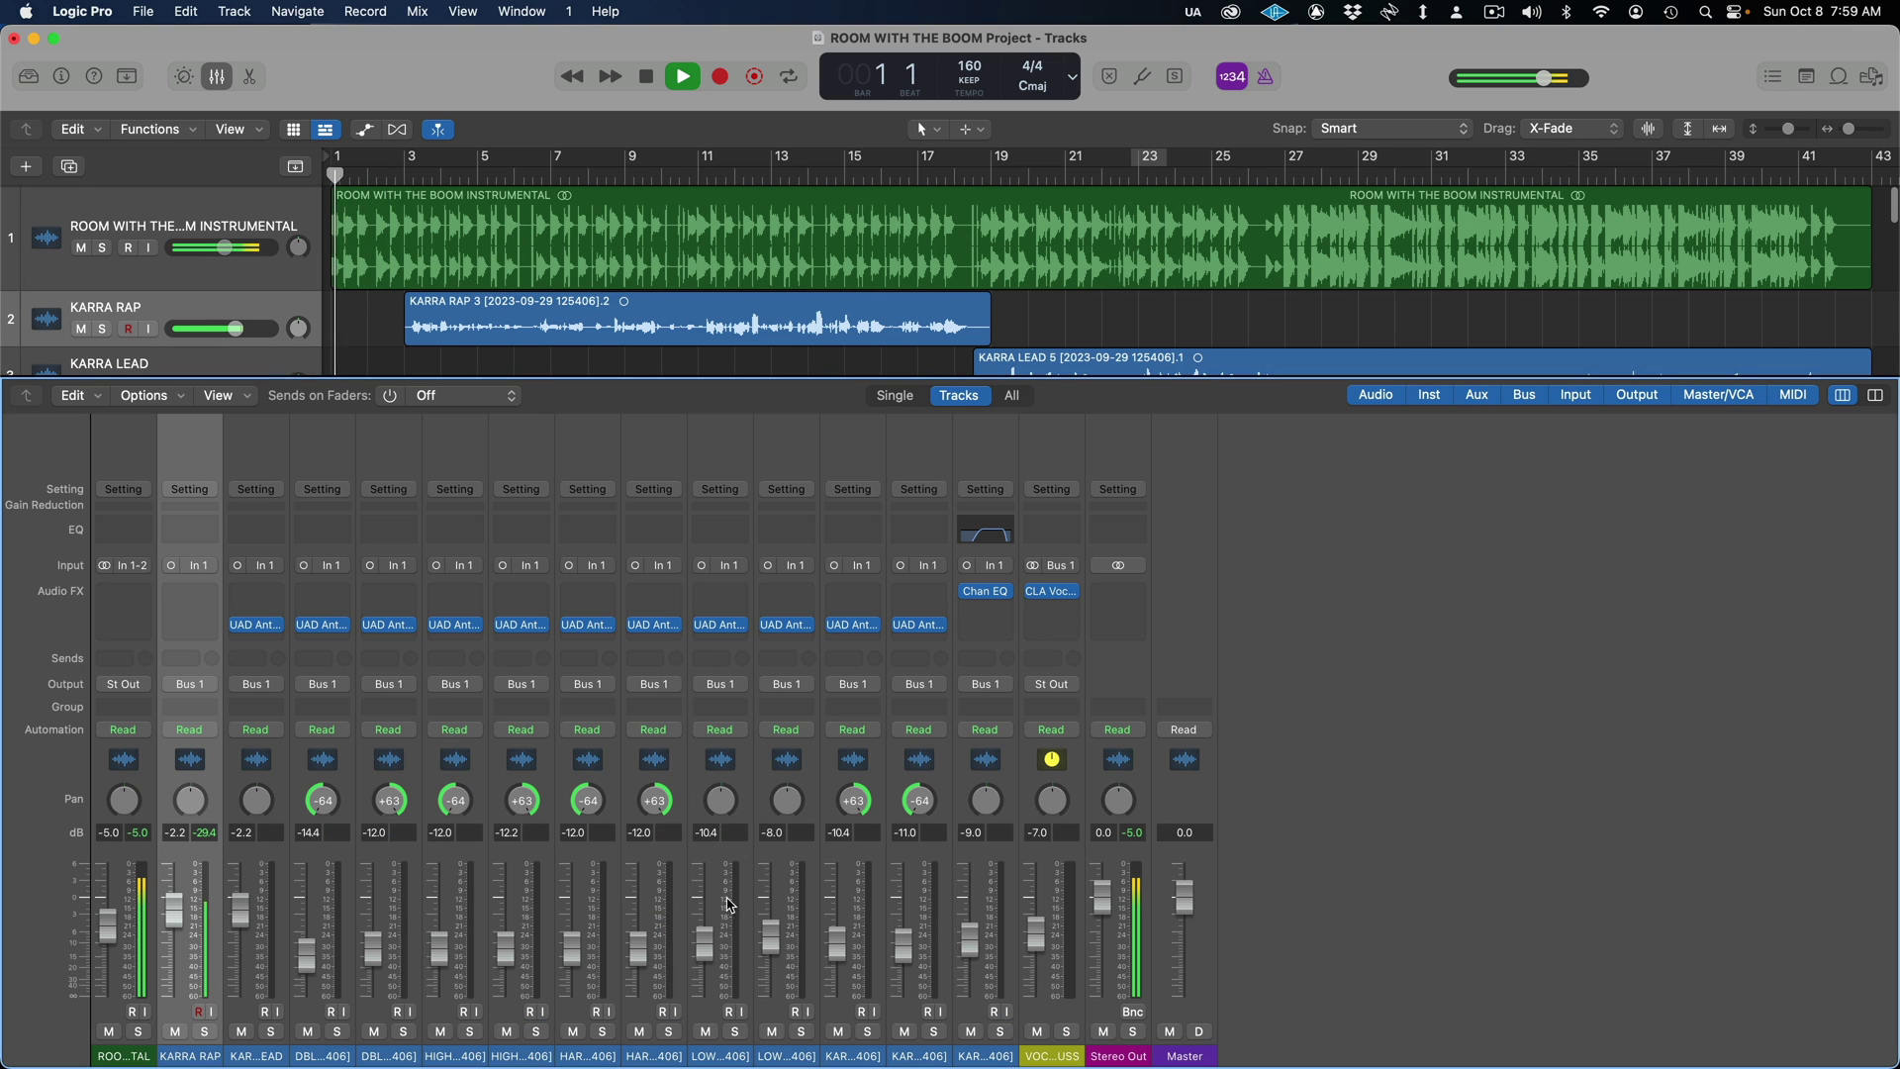
Step: Insert the stereo version of LANDR Mastering on the Stereo Out channel
click(1133, 594)
mouse_move(1287, 644)
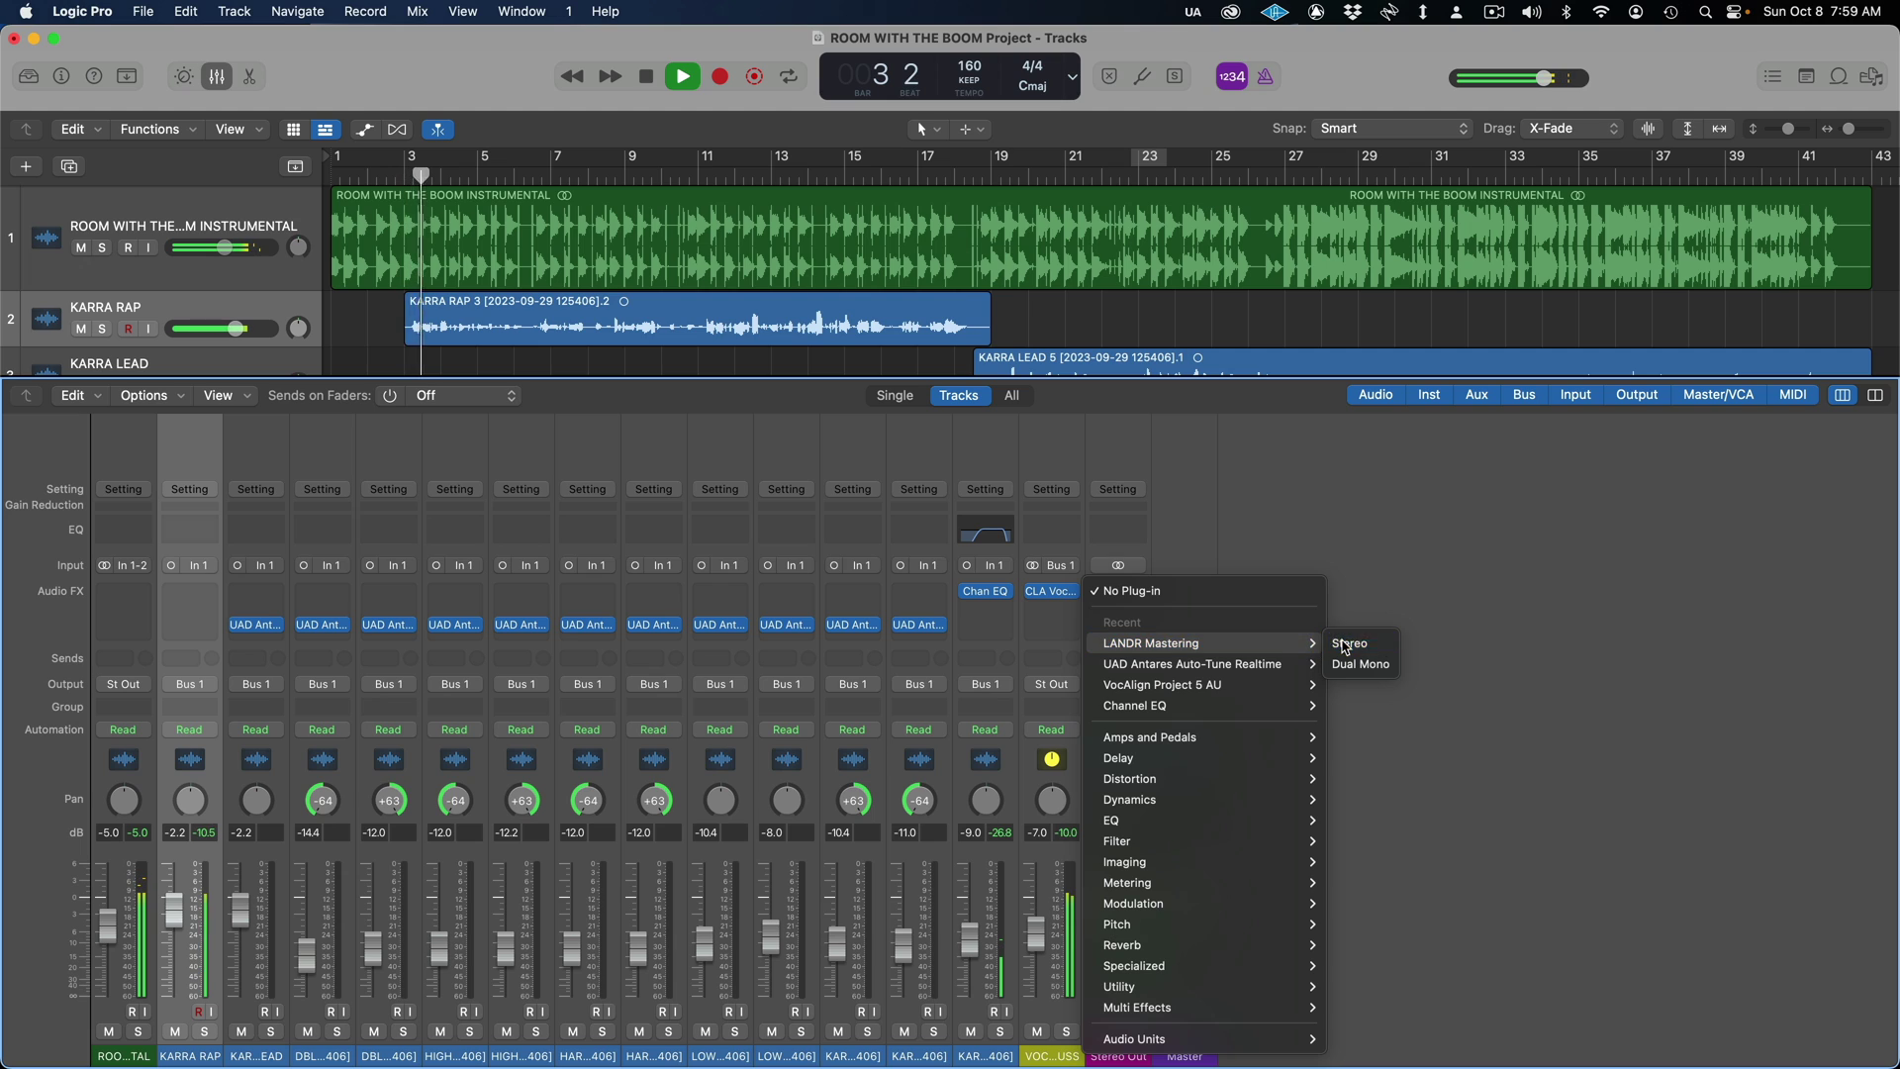
click(1348, 645)
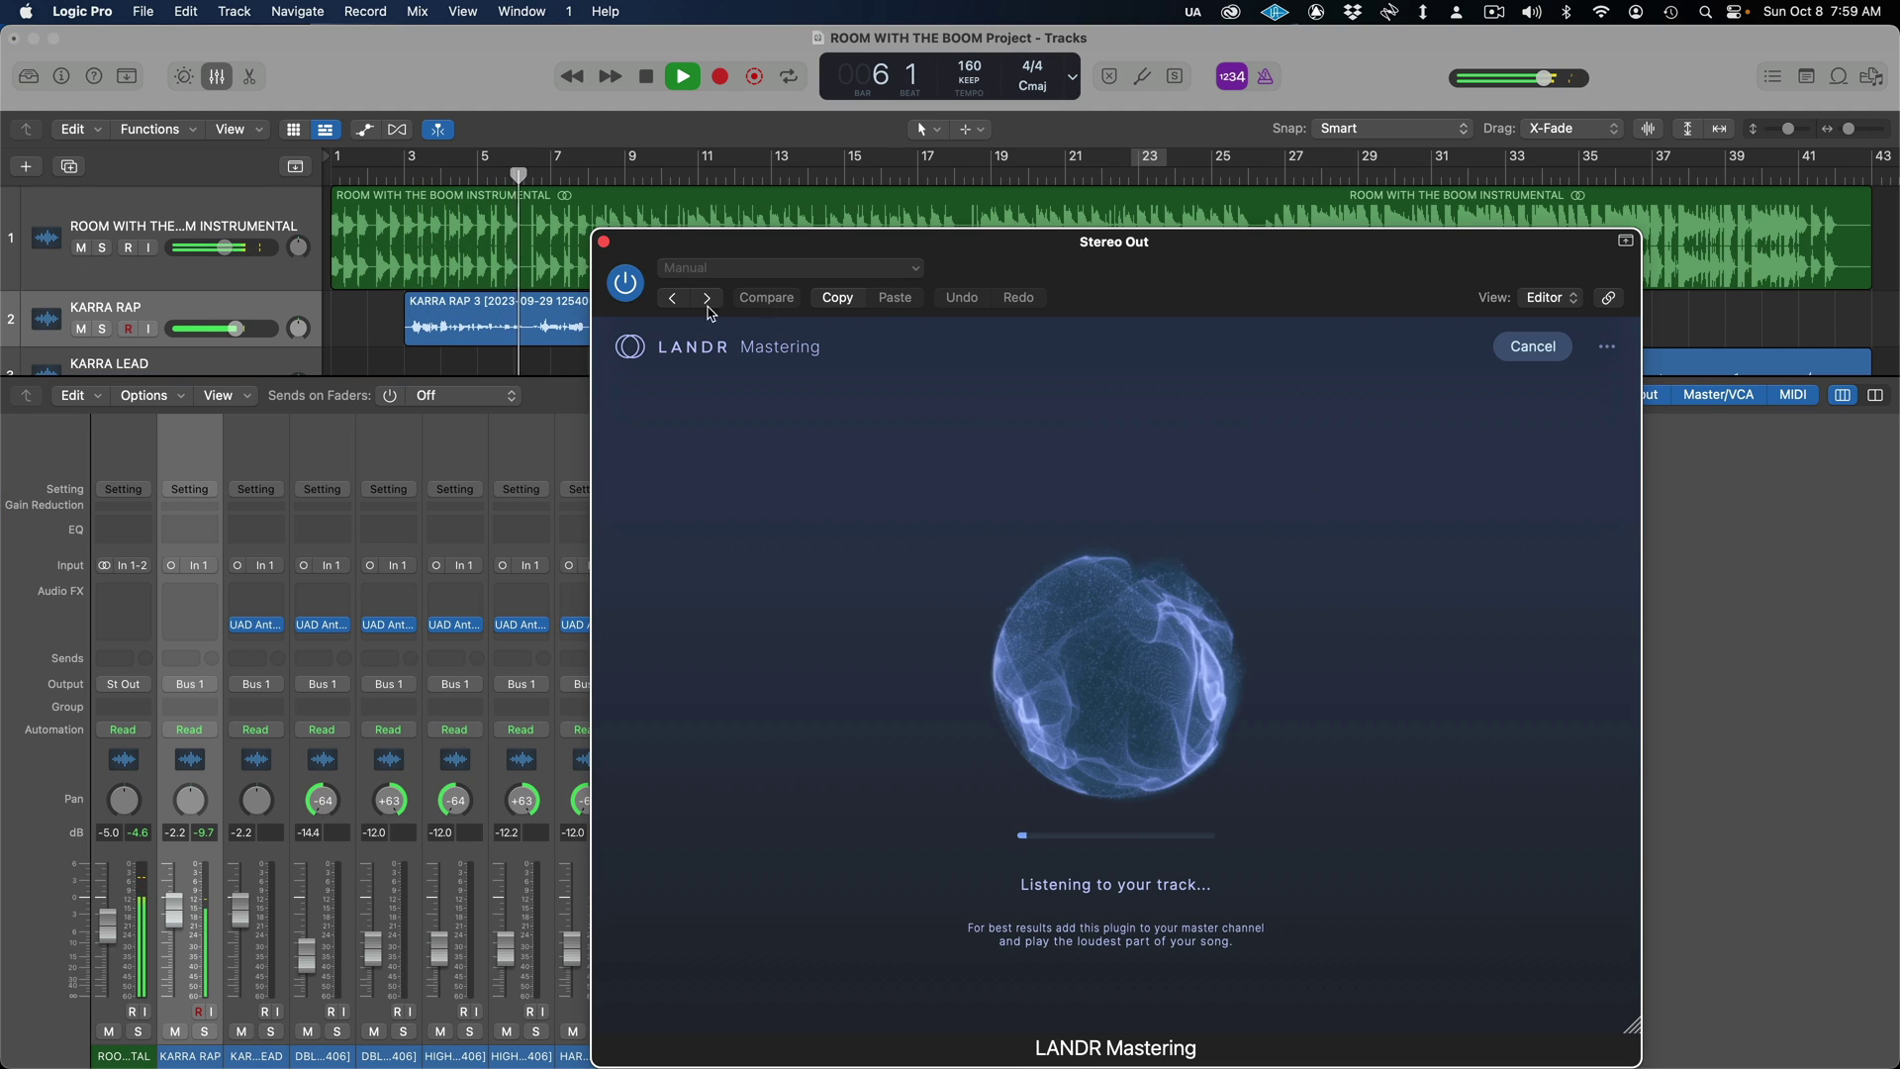
Step: Hide the mixer, move the plug-in window aside and restart playback from about bar 26 for the mastering analysis
key(x)
drag(698, 249, 17, 232)
key(space)
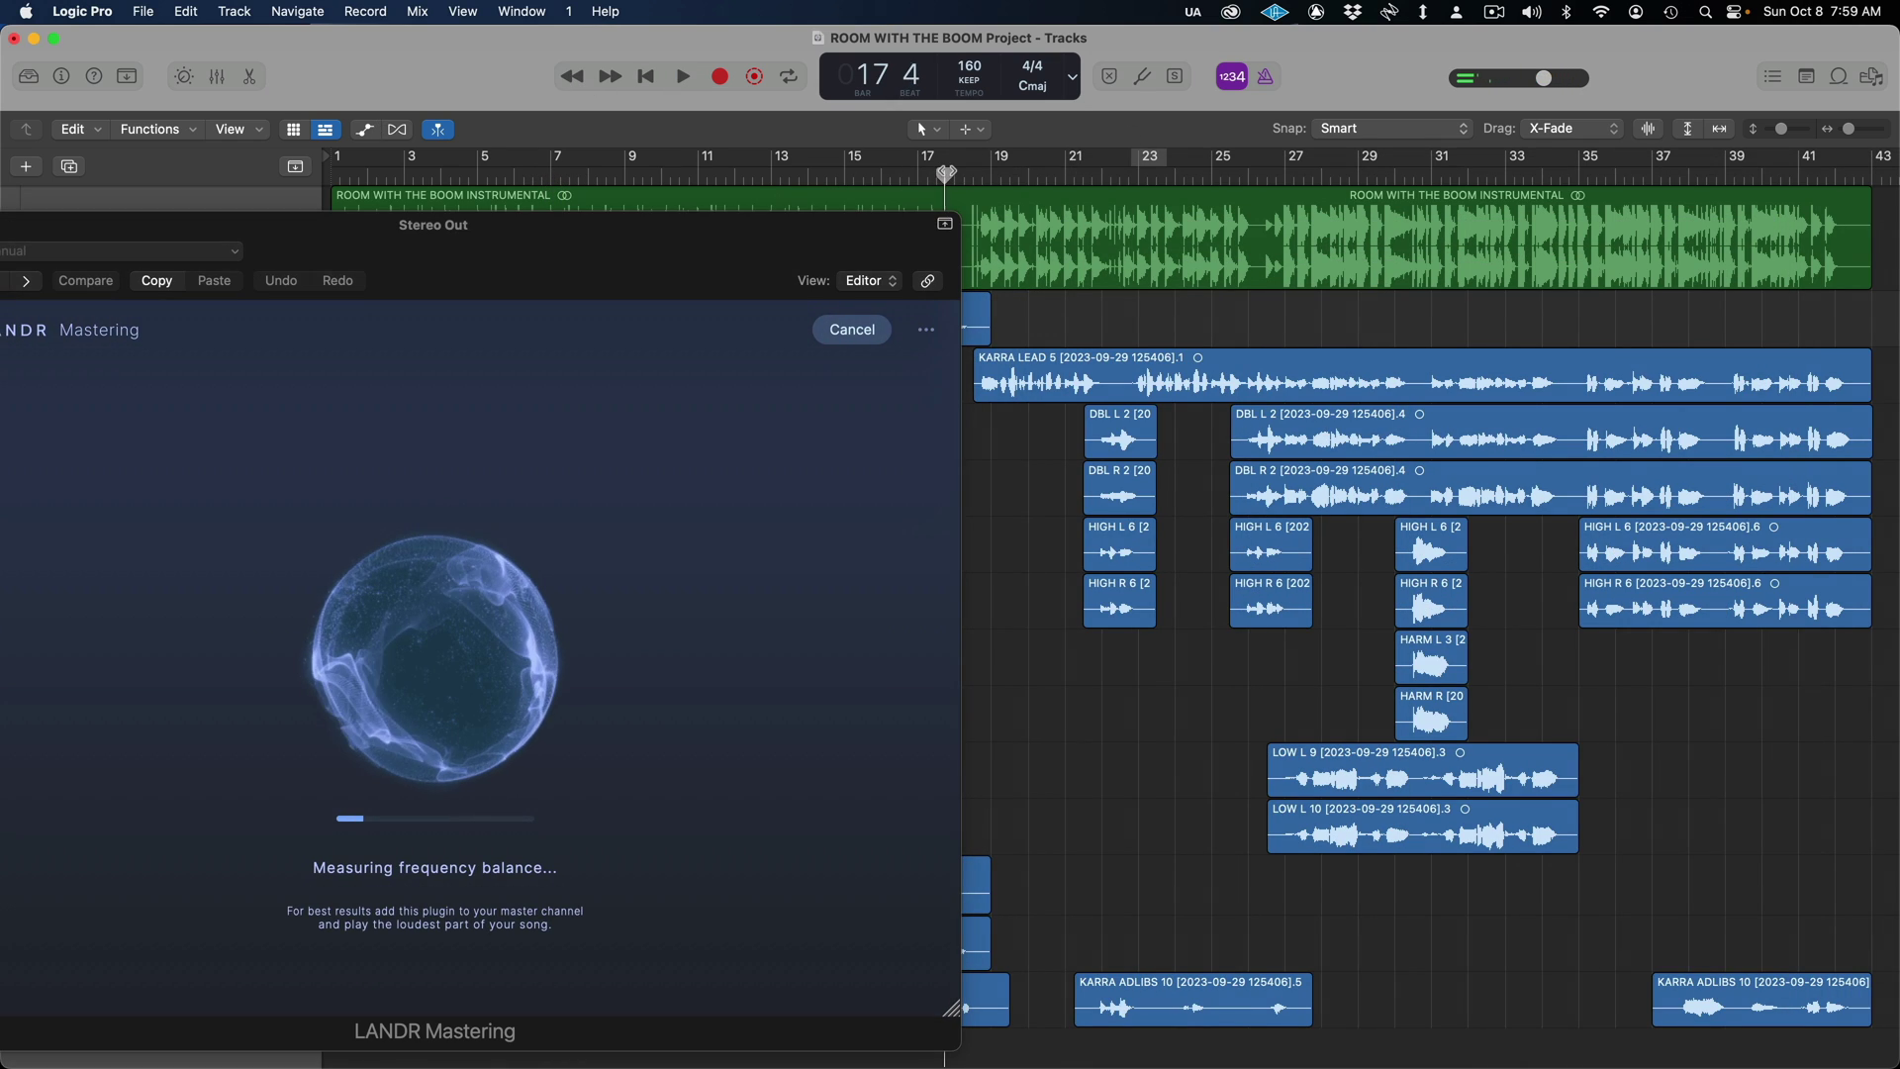
key(space)
click(849, 344)
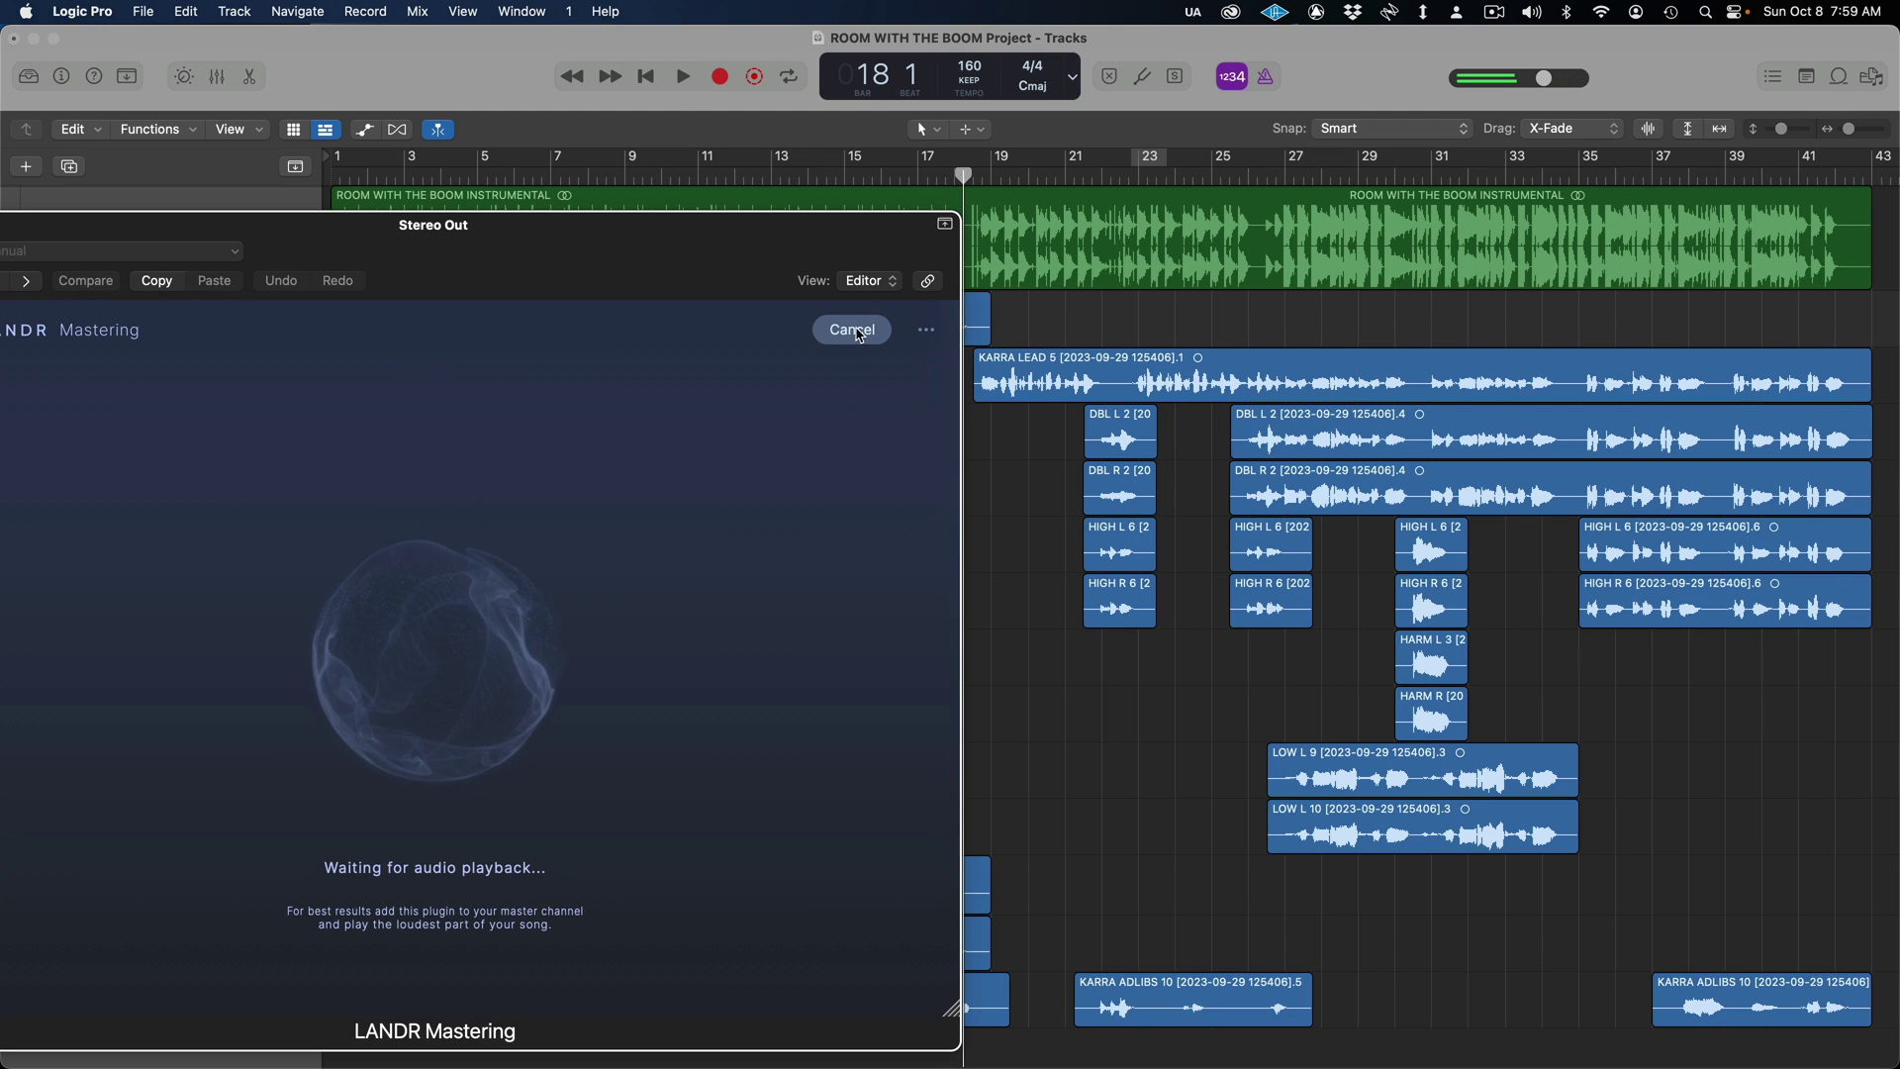
double_click(1256, 173)
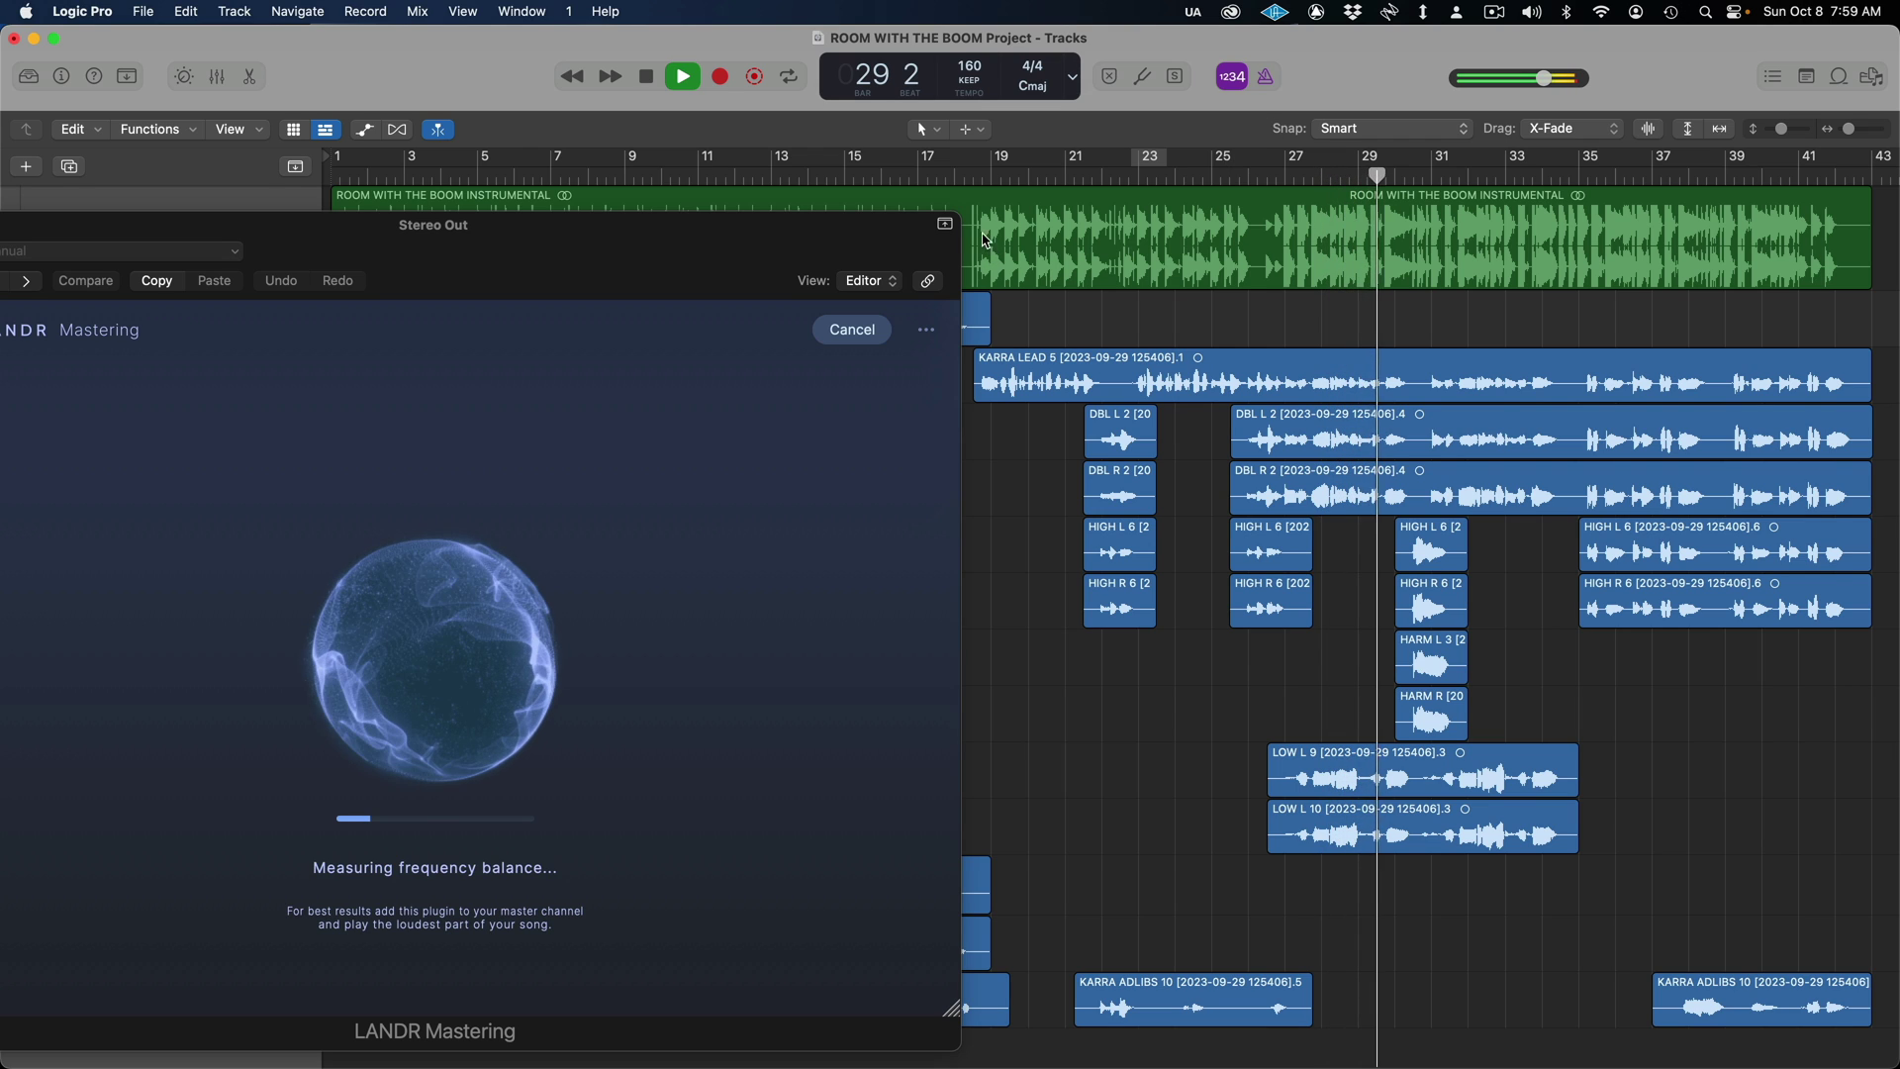
Step: Create a cycle range over the loud part of the song, from about bar 26 to bar 42
click(1164, 156)
drag(1164, 156, 1849, 131)
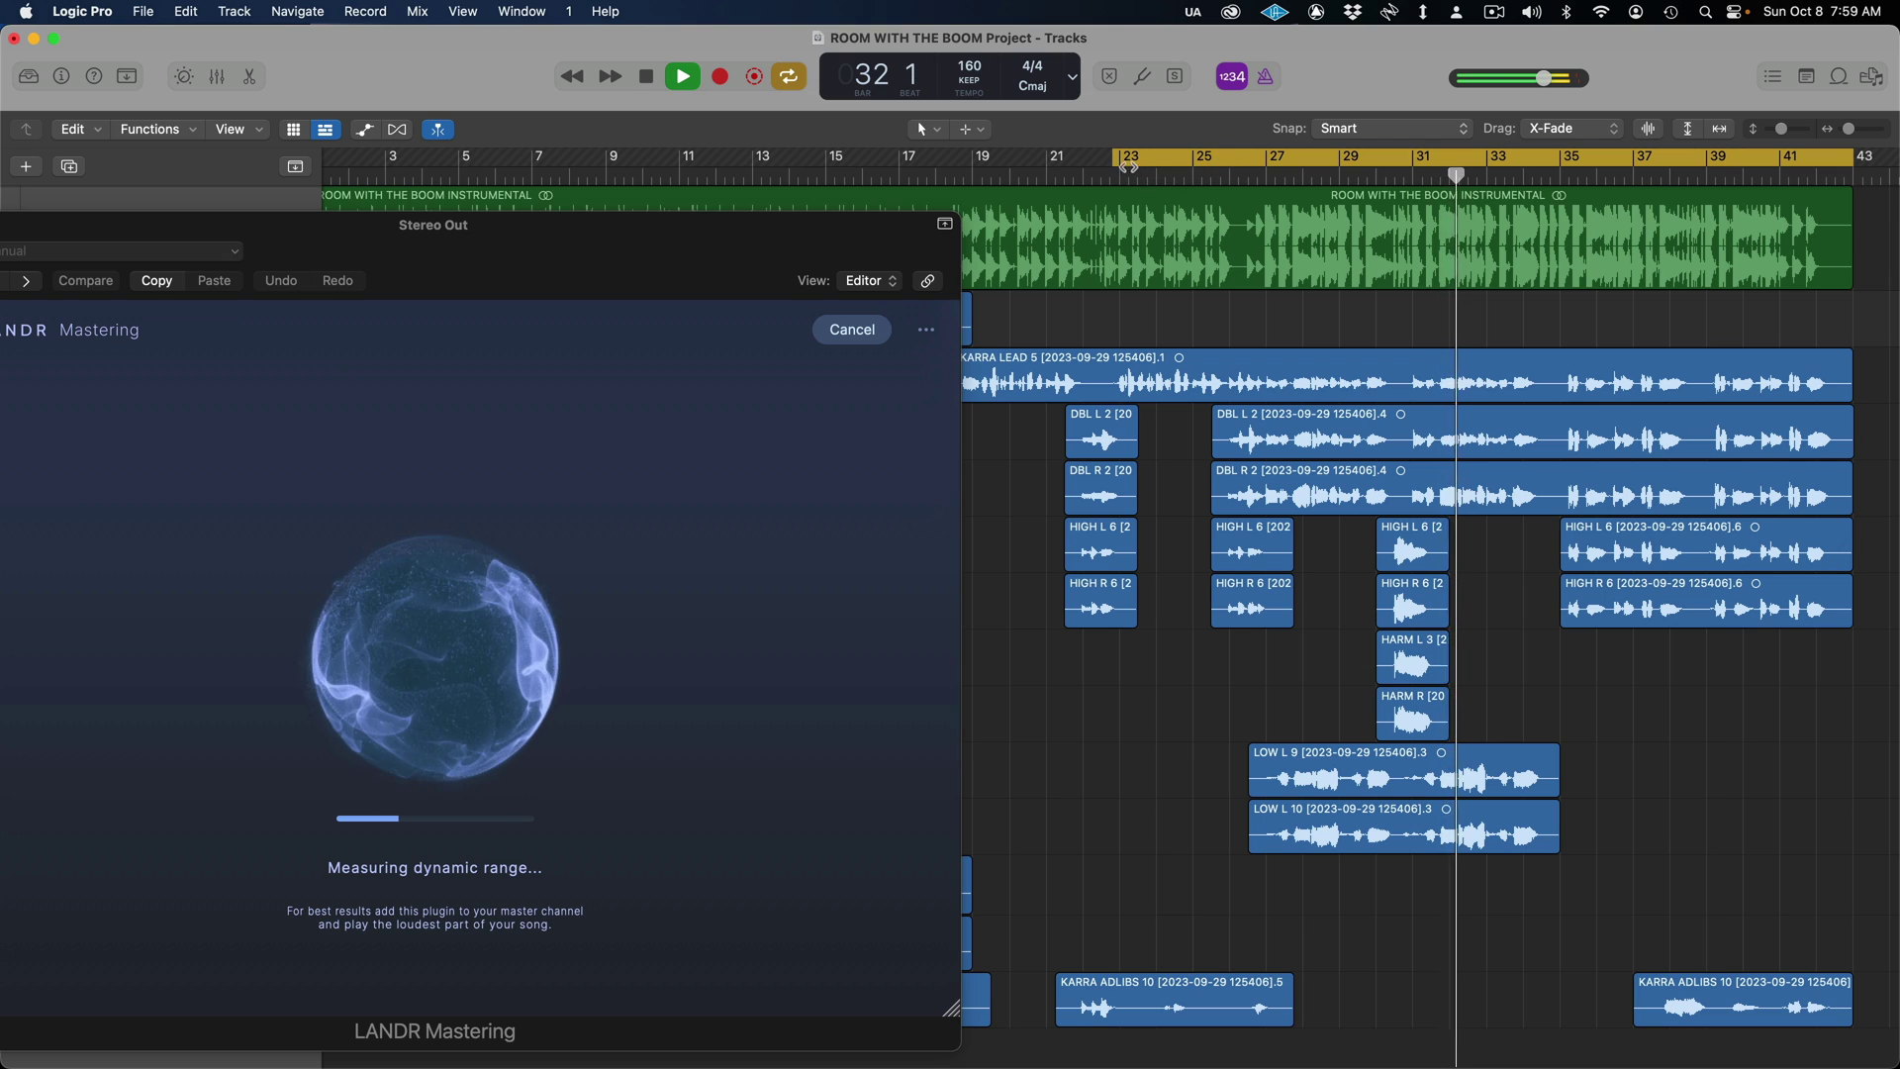
drag(1116, 160, 1230, 148)
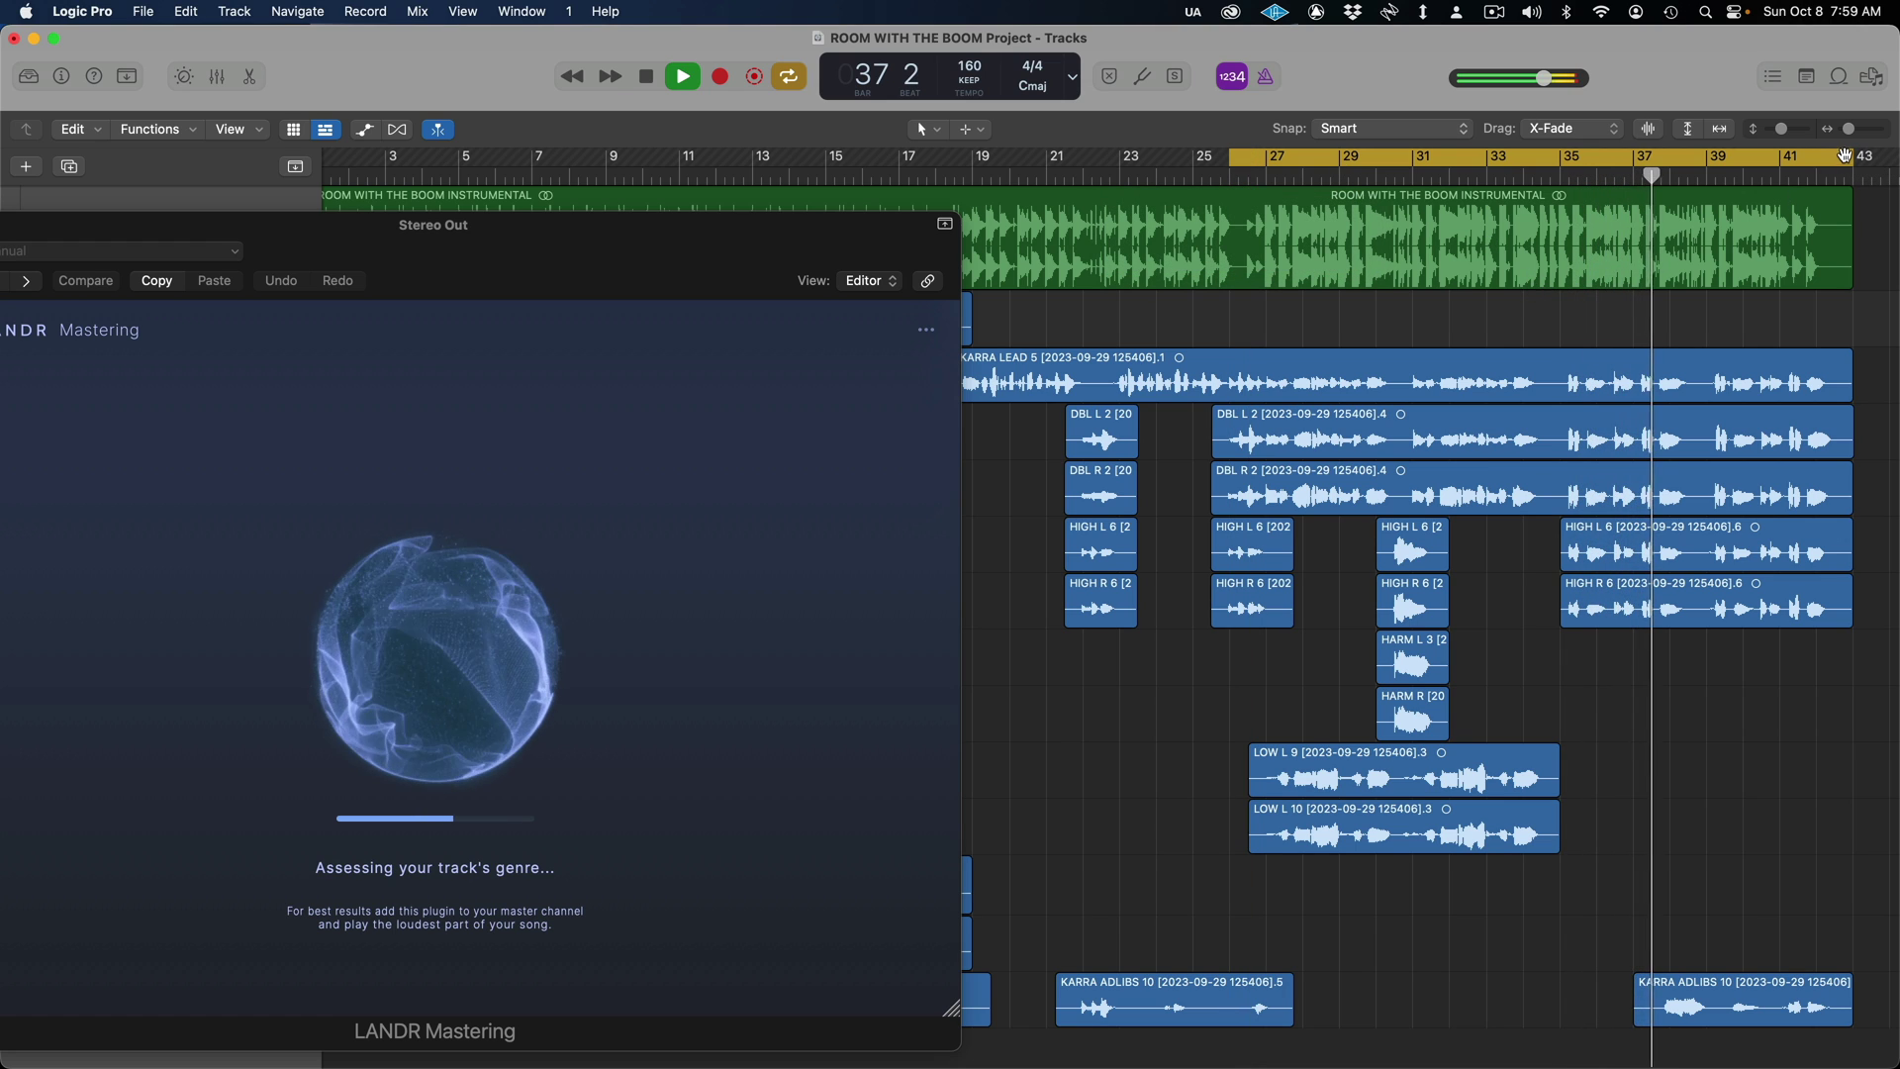
drag(1848, 159, 1819, 165)
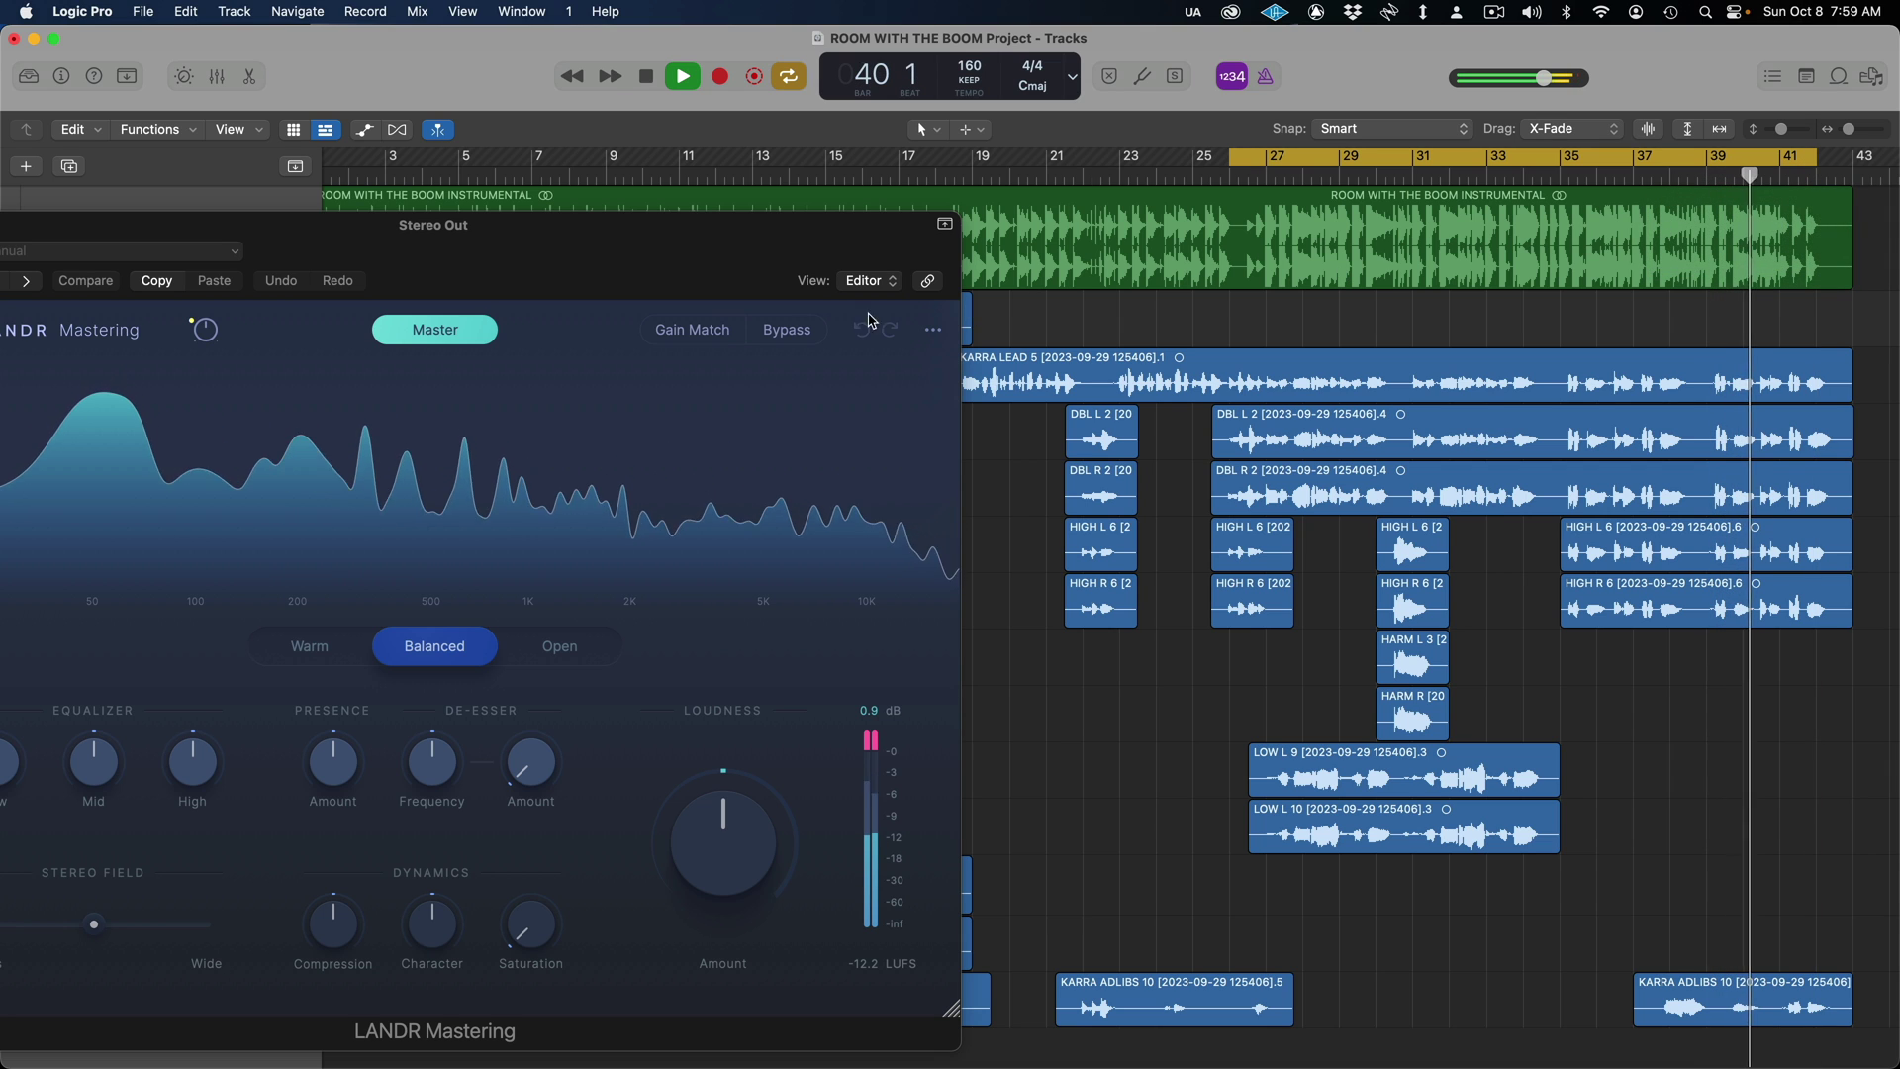
Step: Reposition the plug-in window, return to bar 1 and start playback with the full-song cycle range turned on
drag(561, 230, 712, 233)
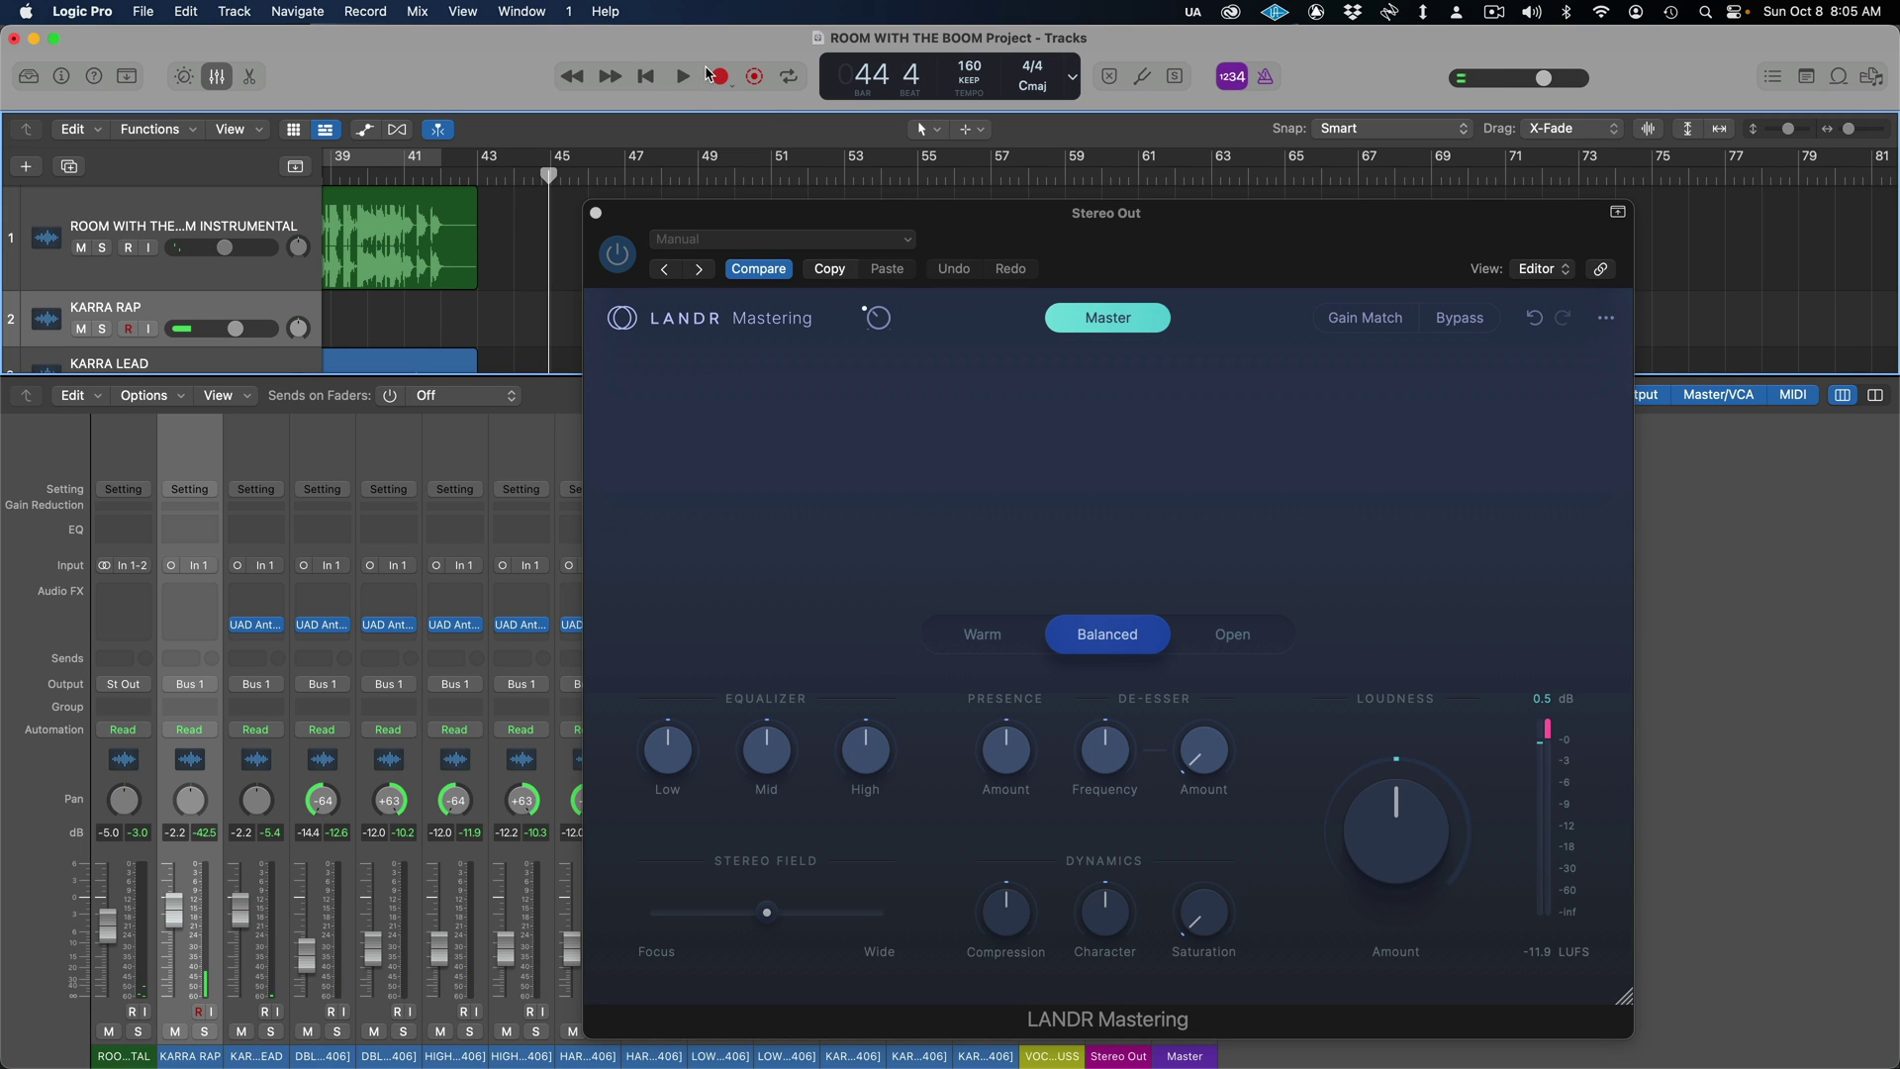
click(647, 76)
drag(1034, 236, 1031, 195)
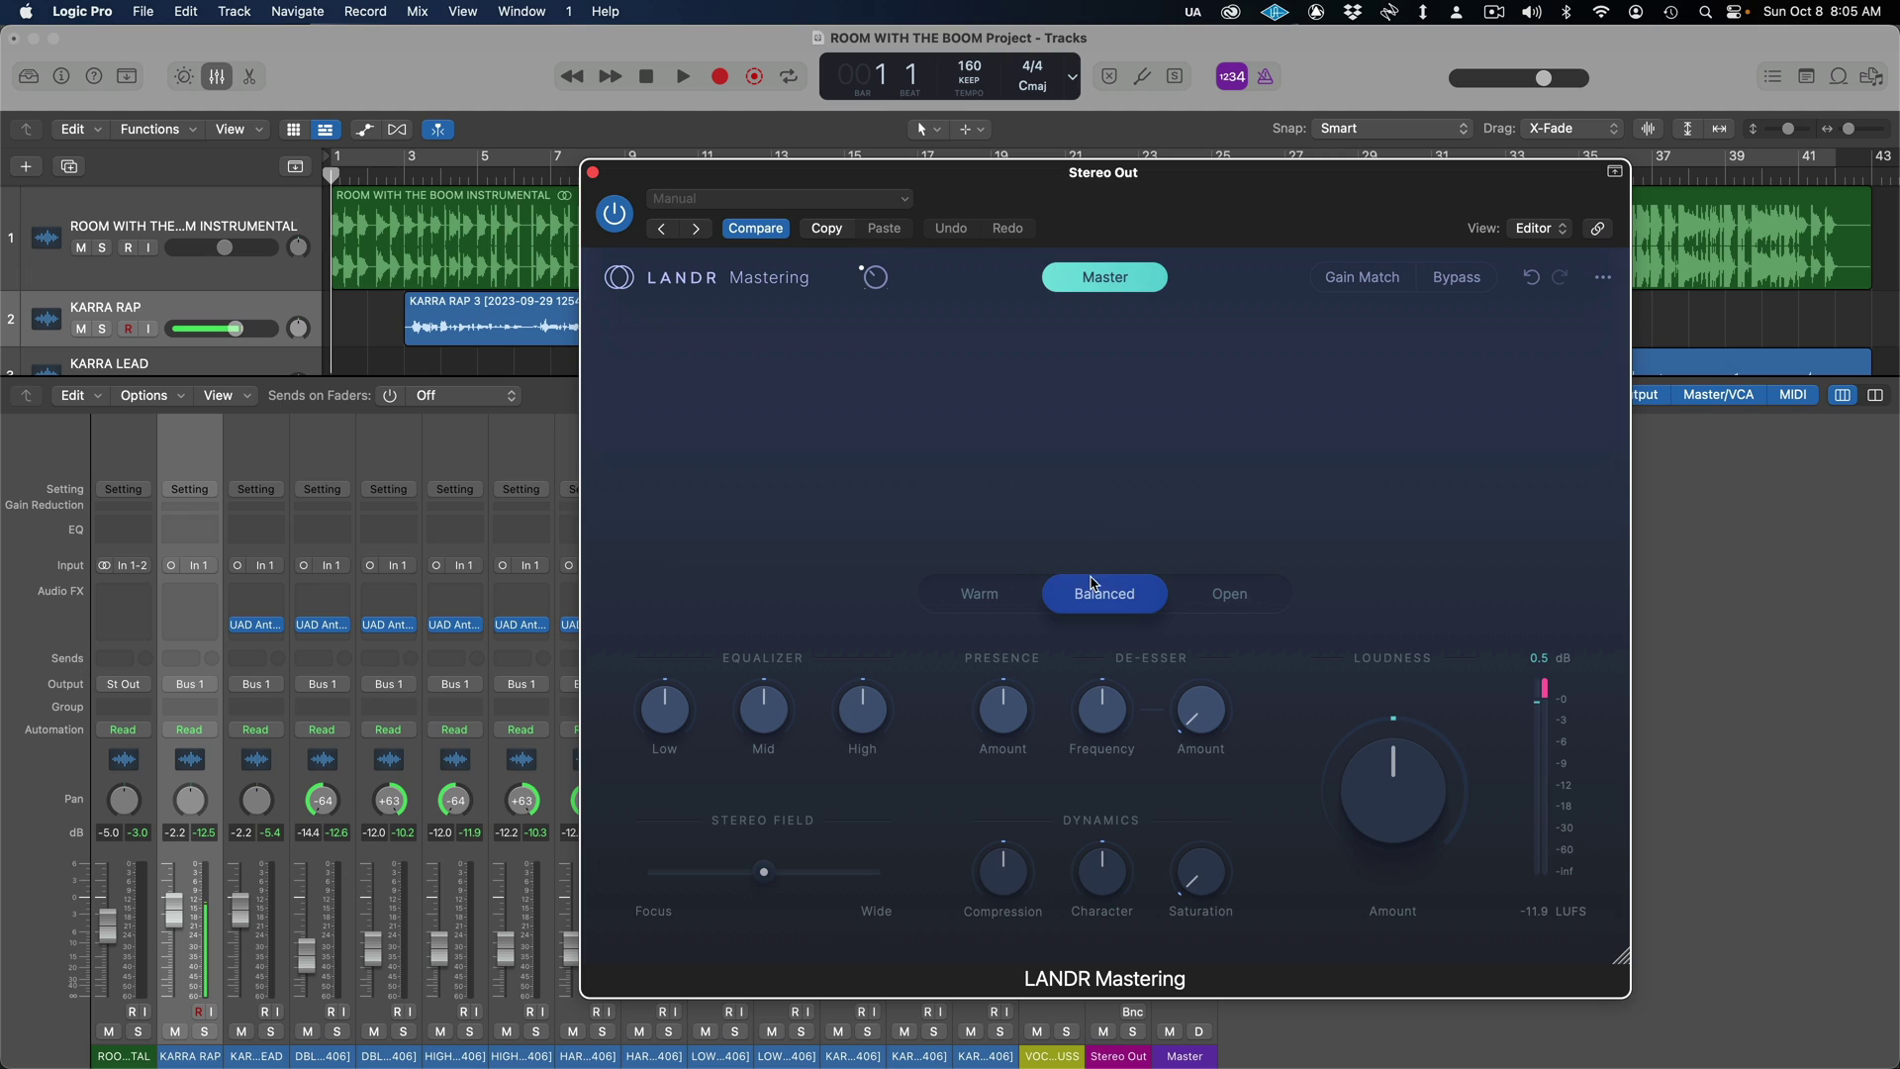
click(463, 158)
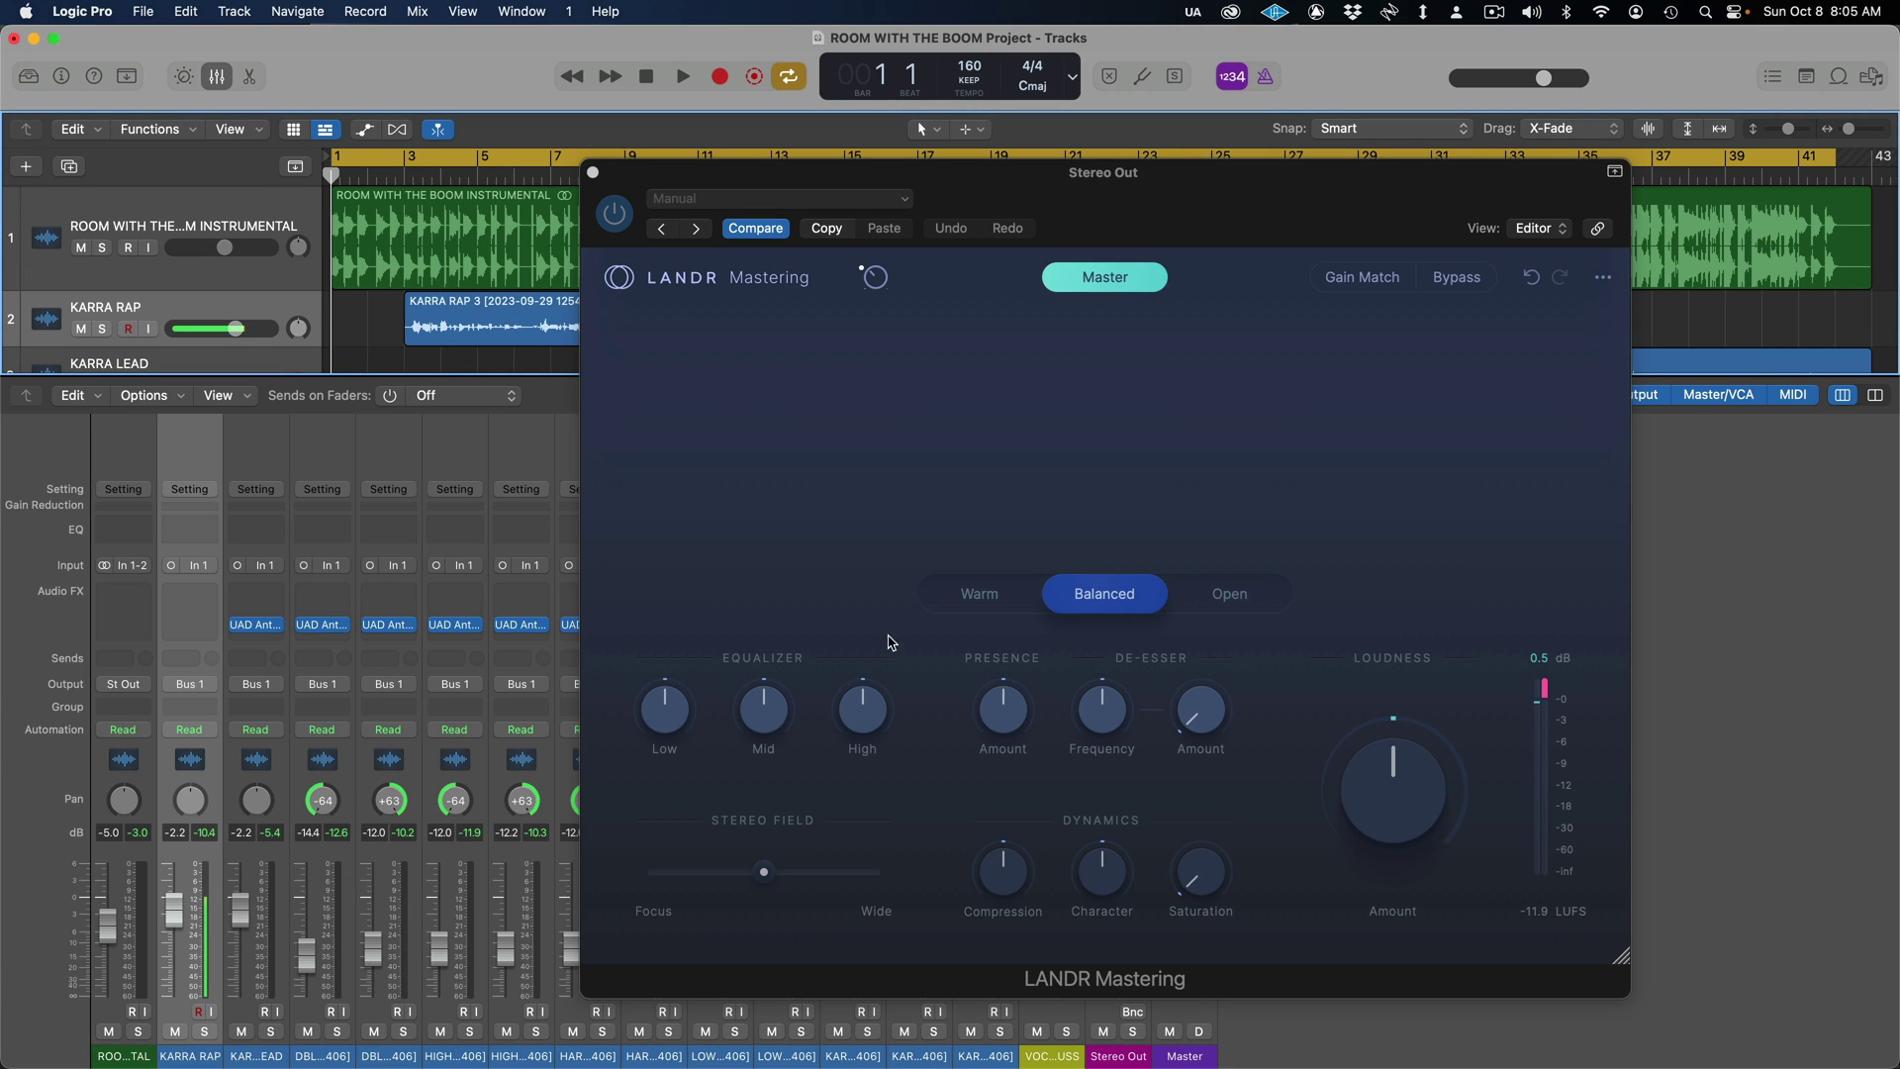
key(space)
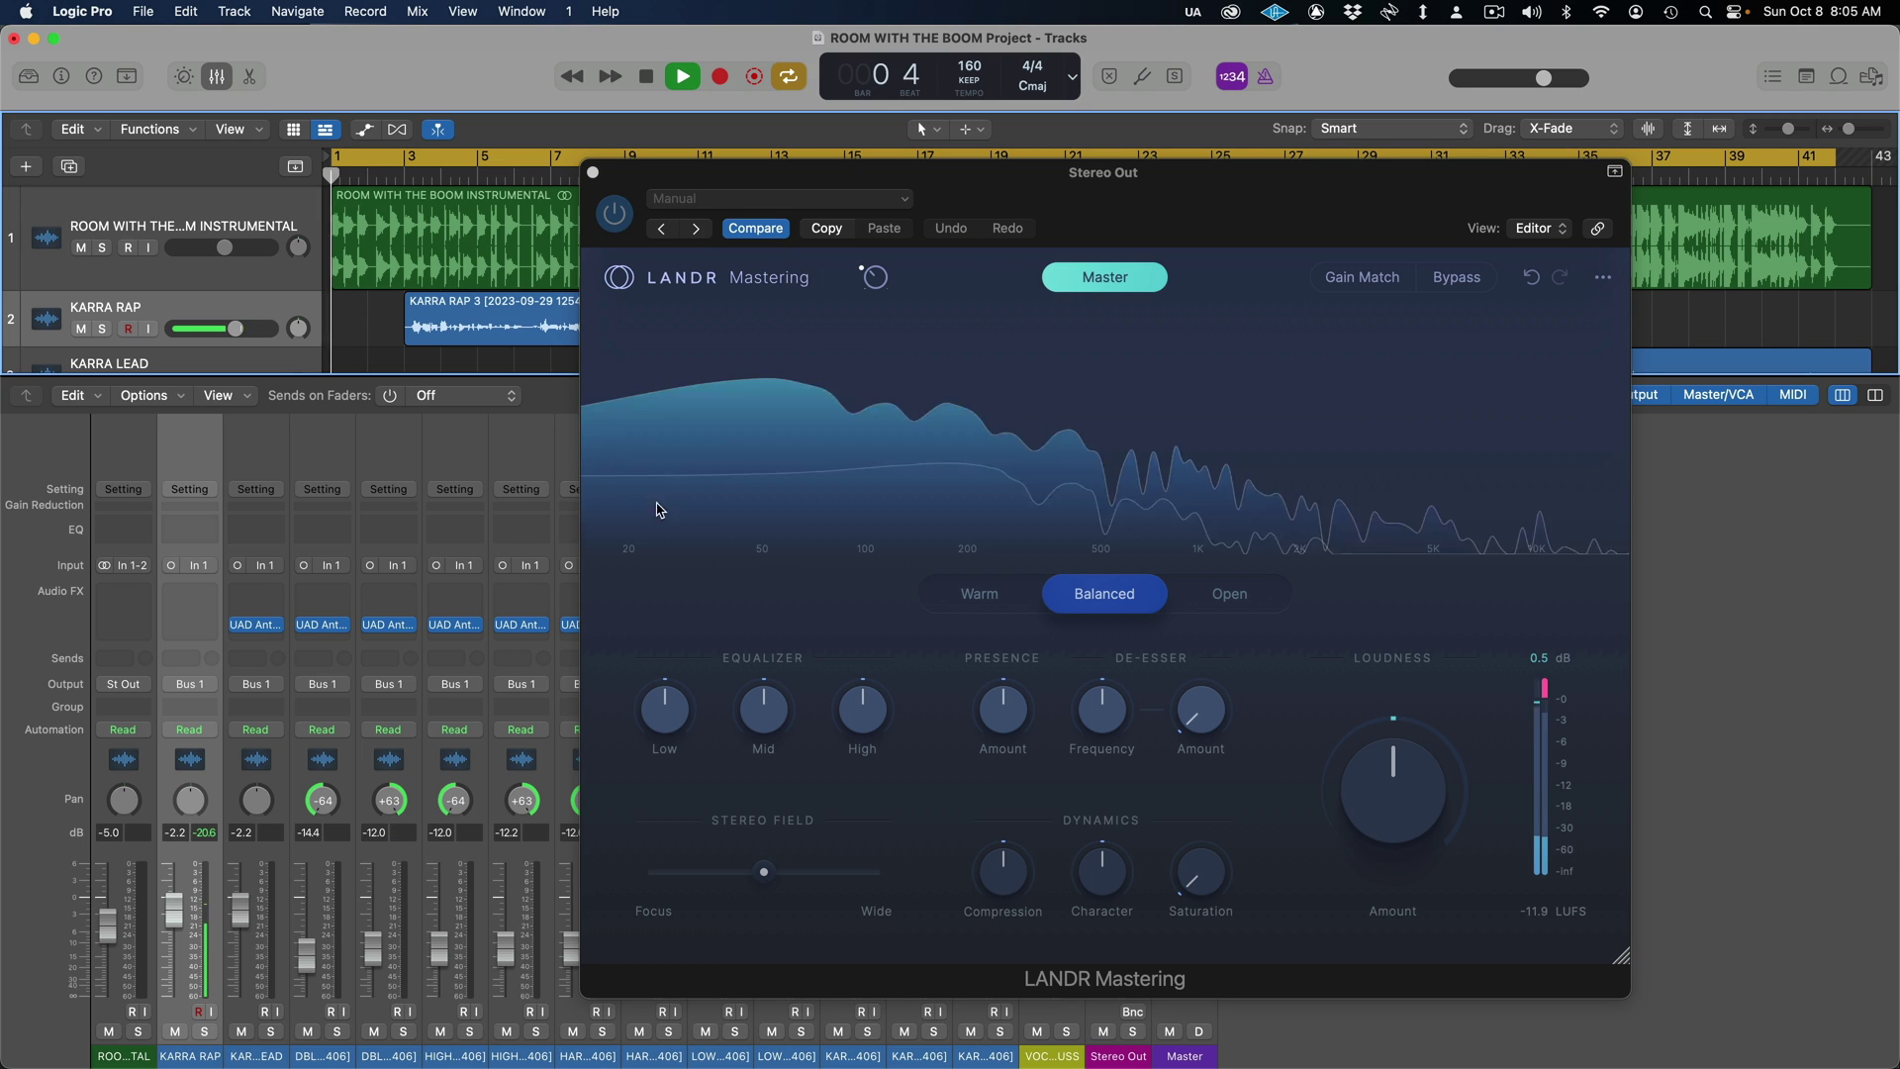
Step: Try the equalizer's High, then audition Mid at 10.0 and pull it back to 2.3
click(863, 704)
mouse_move(863, 705)
mouse_down()
mouse_move(930, 559)
mouse_move(868, 692)
mouse_move(849, 870)
mouse_move(851, 792)
mouse_move(906, 629)
mouse_move(880, 728)
mouse_up()
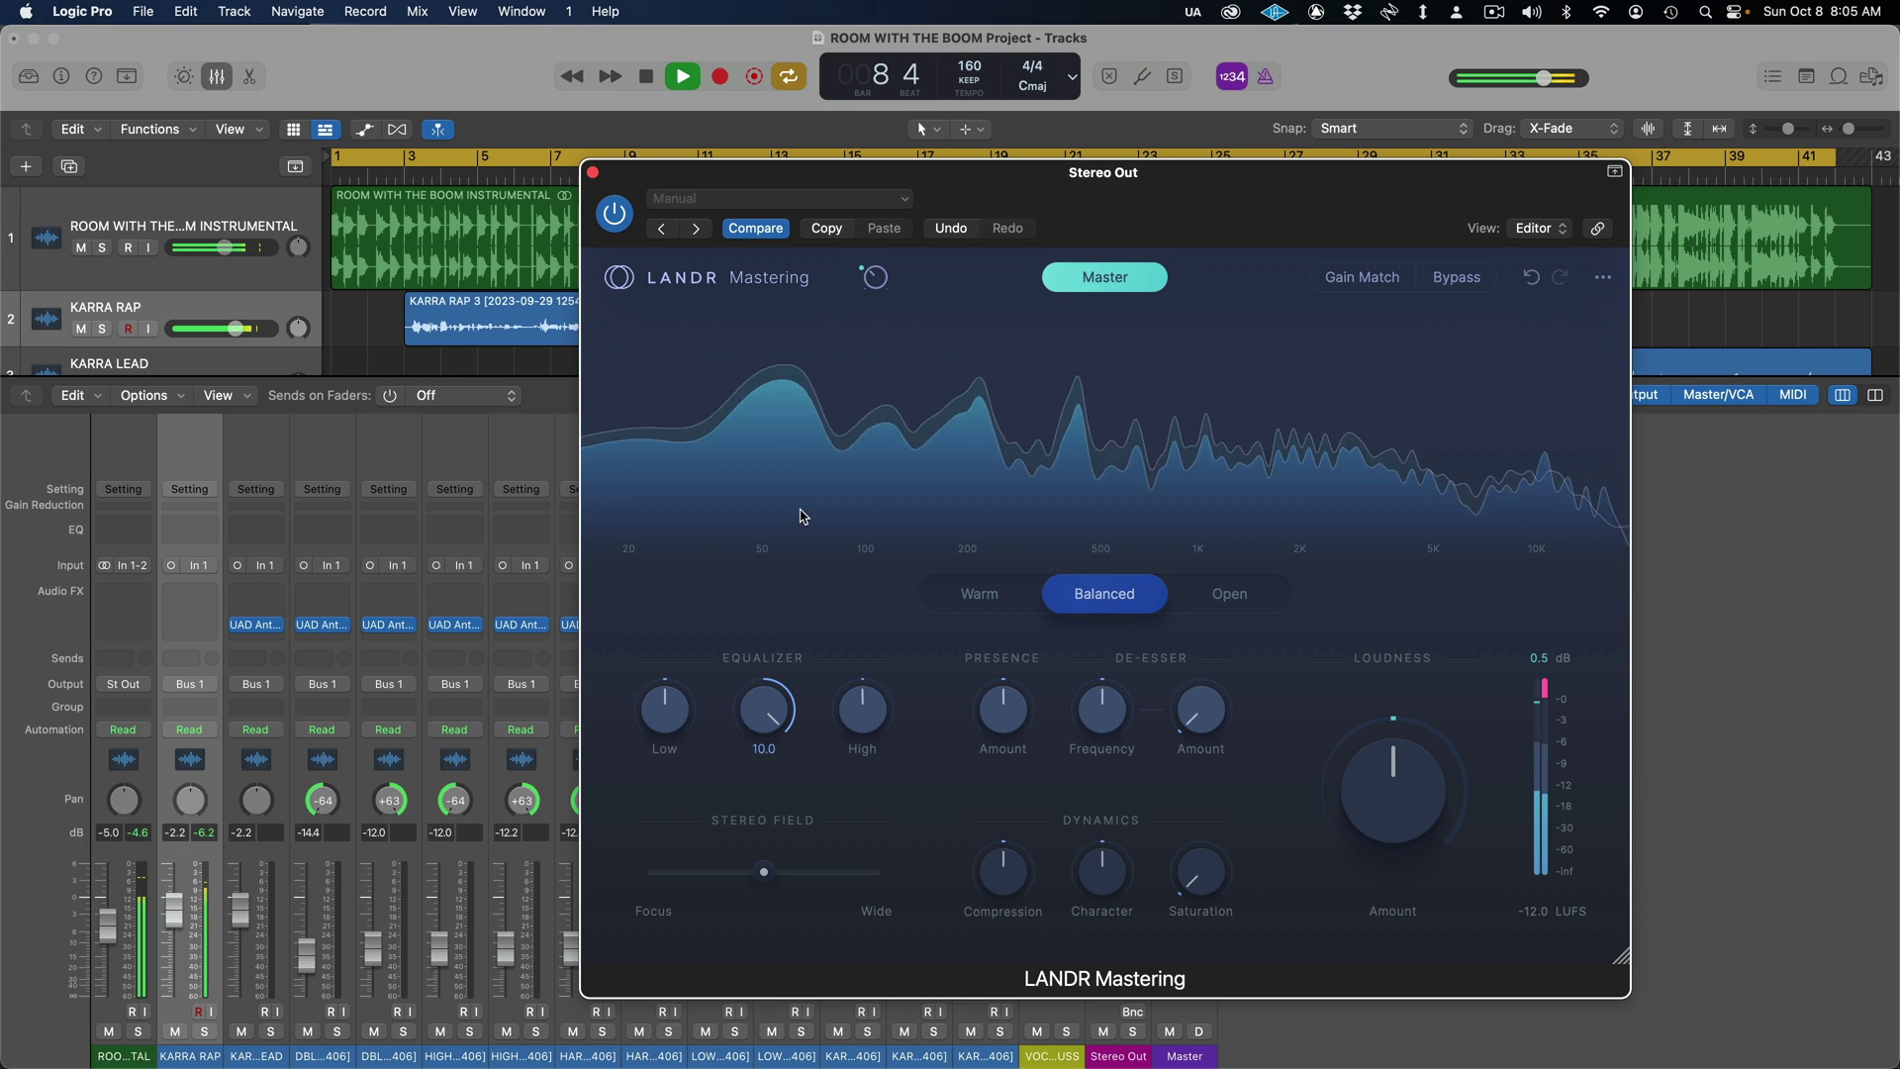
drag(812, 559, 791, 685)
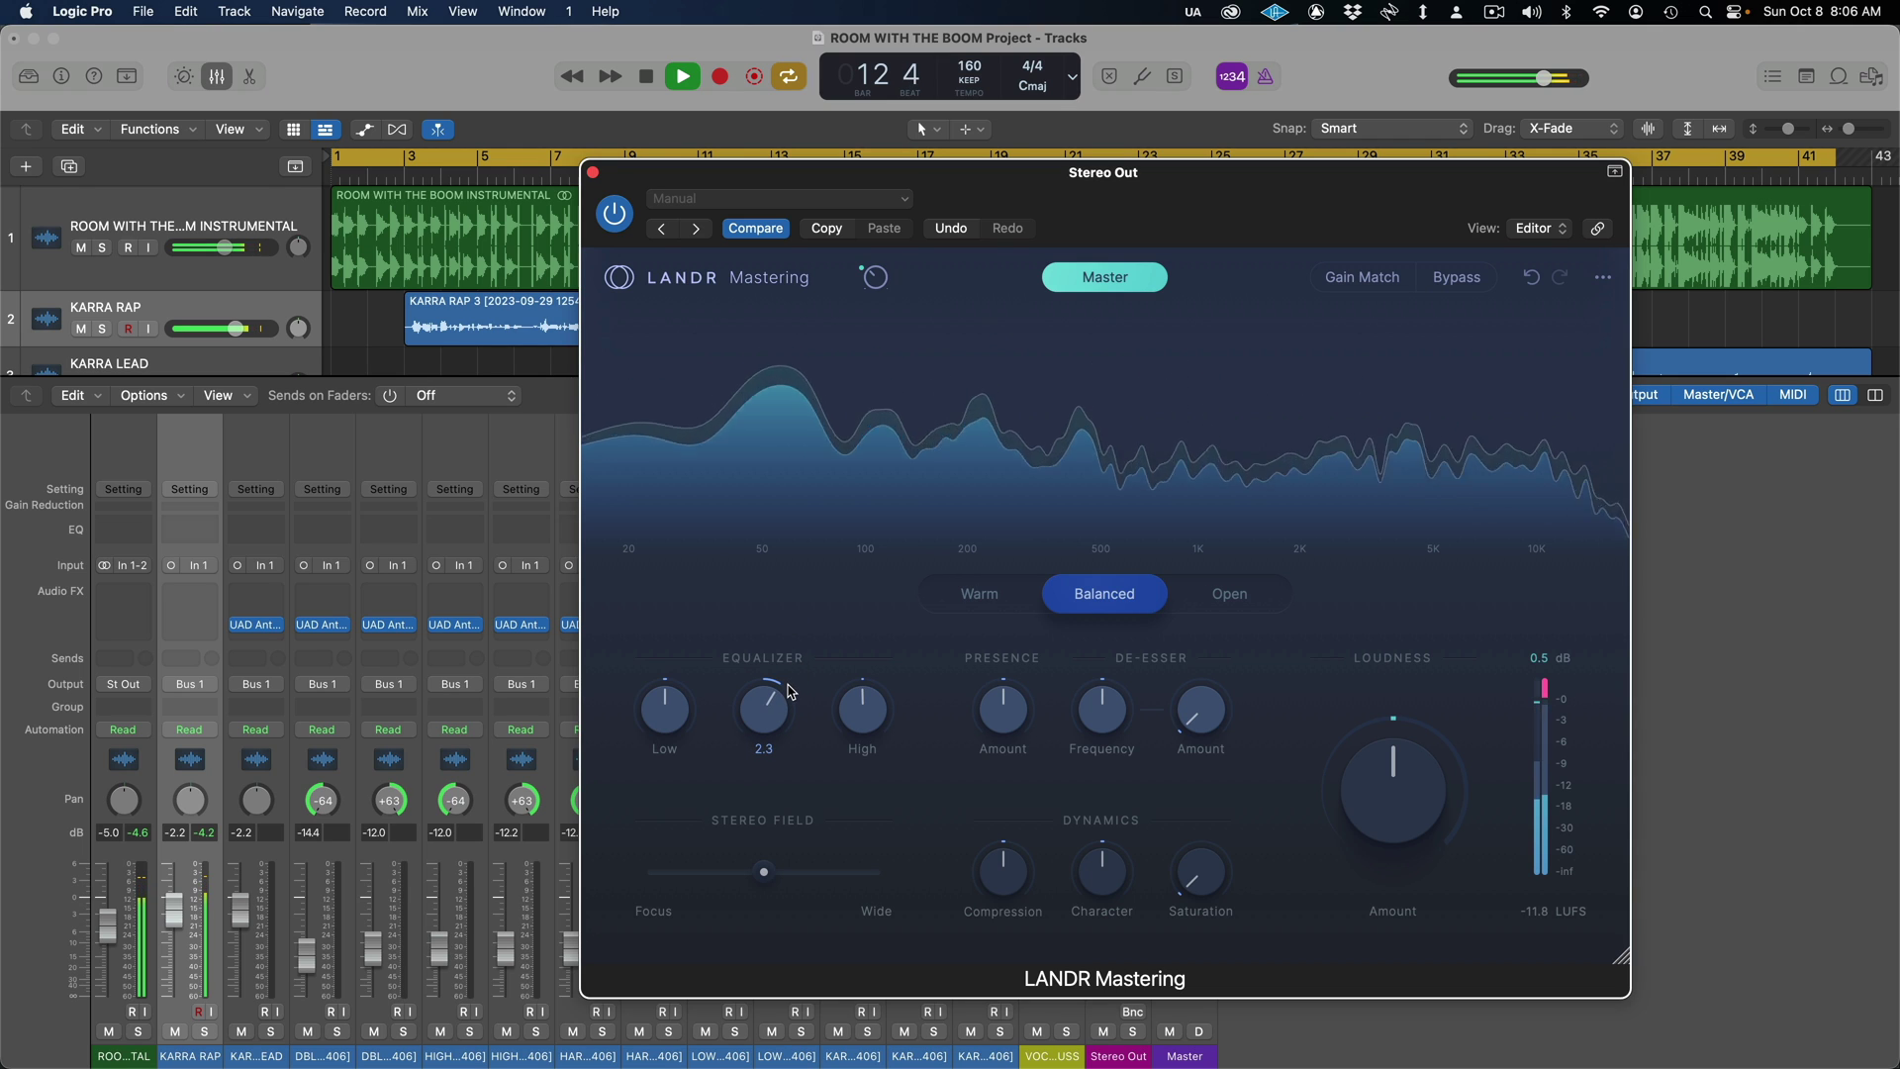
Step: Raise the equalizer's Low and the Presence Amount, and try the De-Esser Amount at 1.0 before returning it to zero
drag(672, 720, 697, 640)
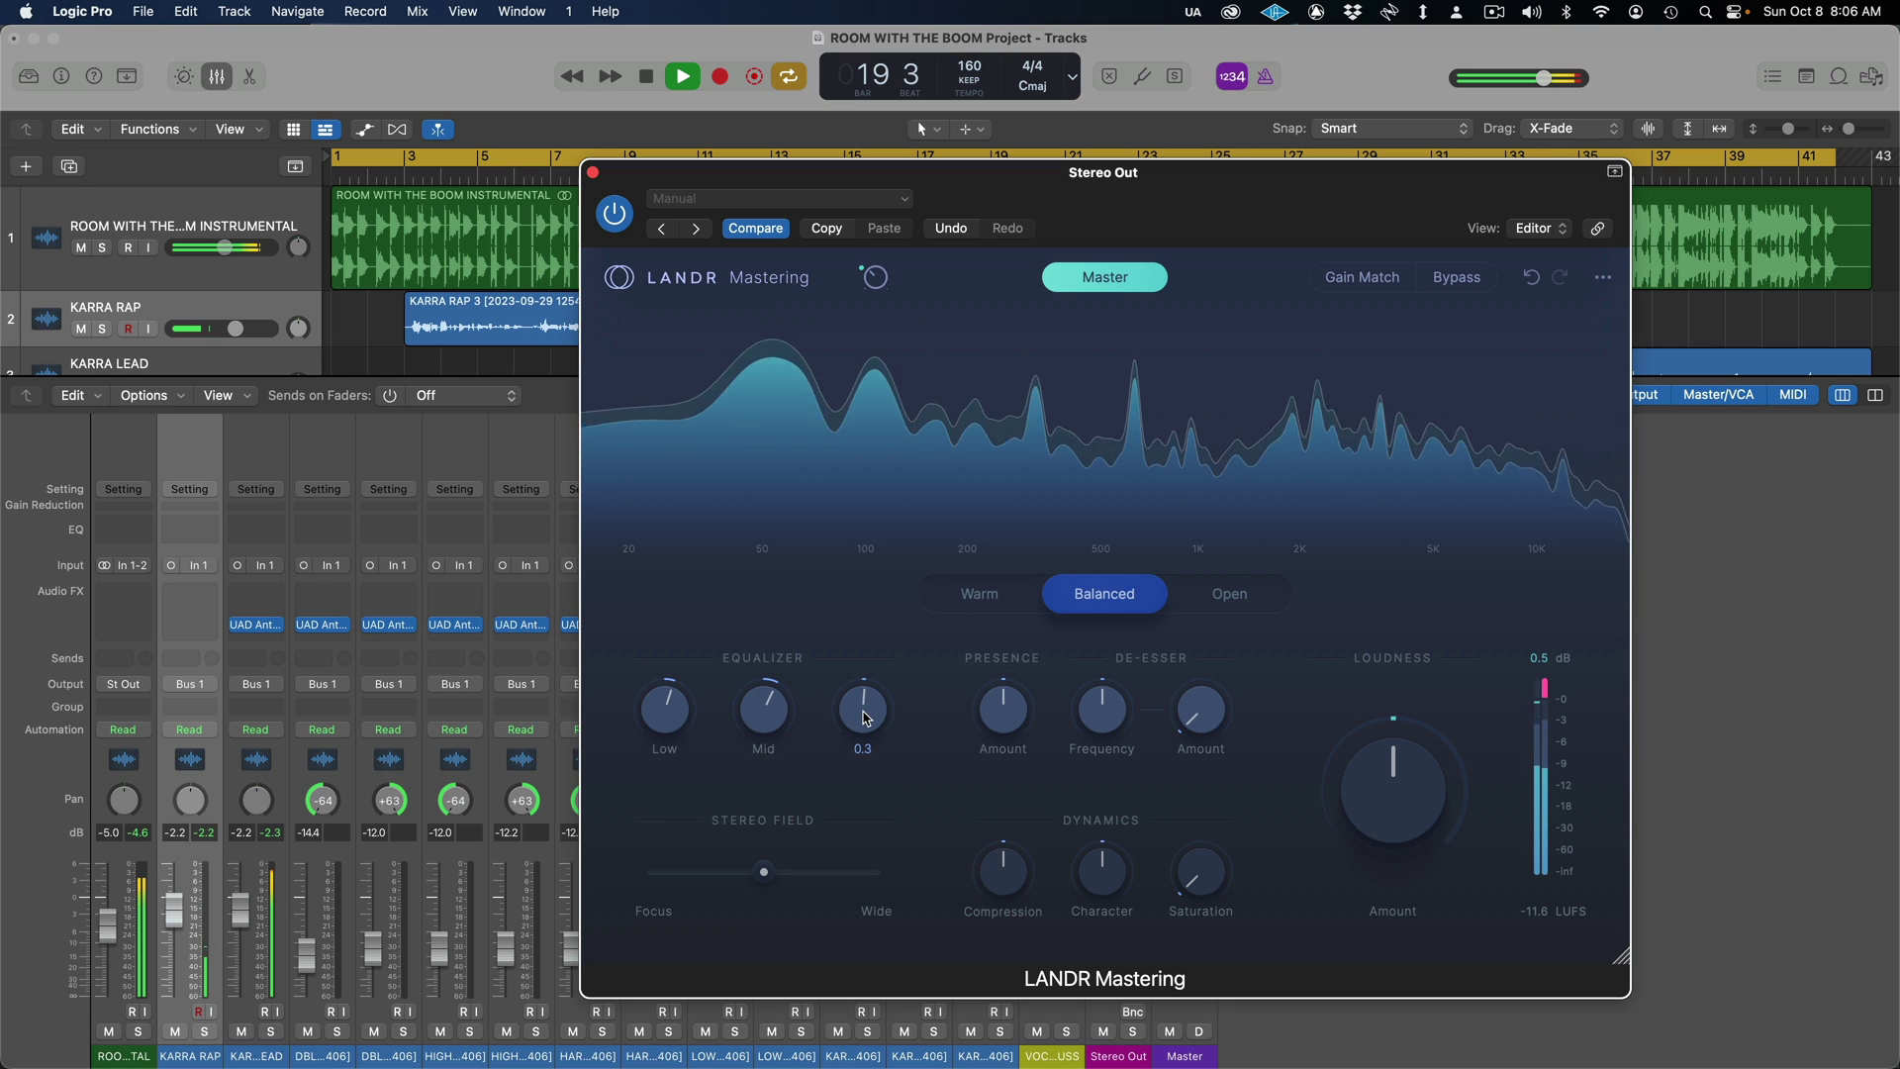
drag(1009, 708, 1016, 660)
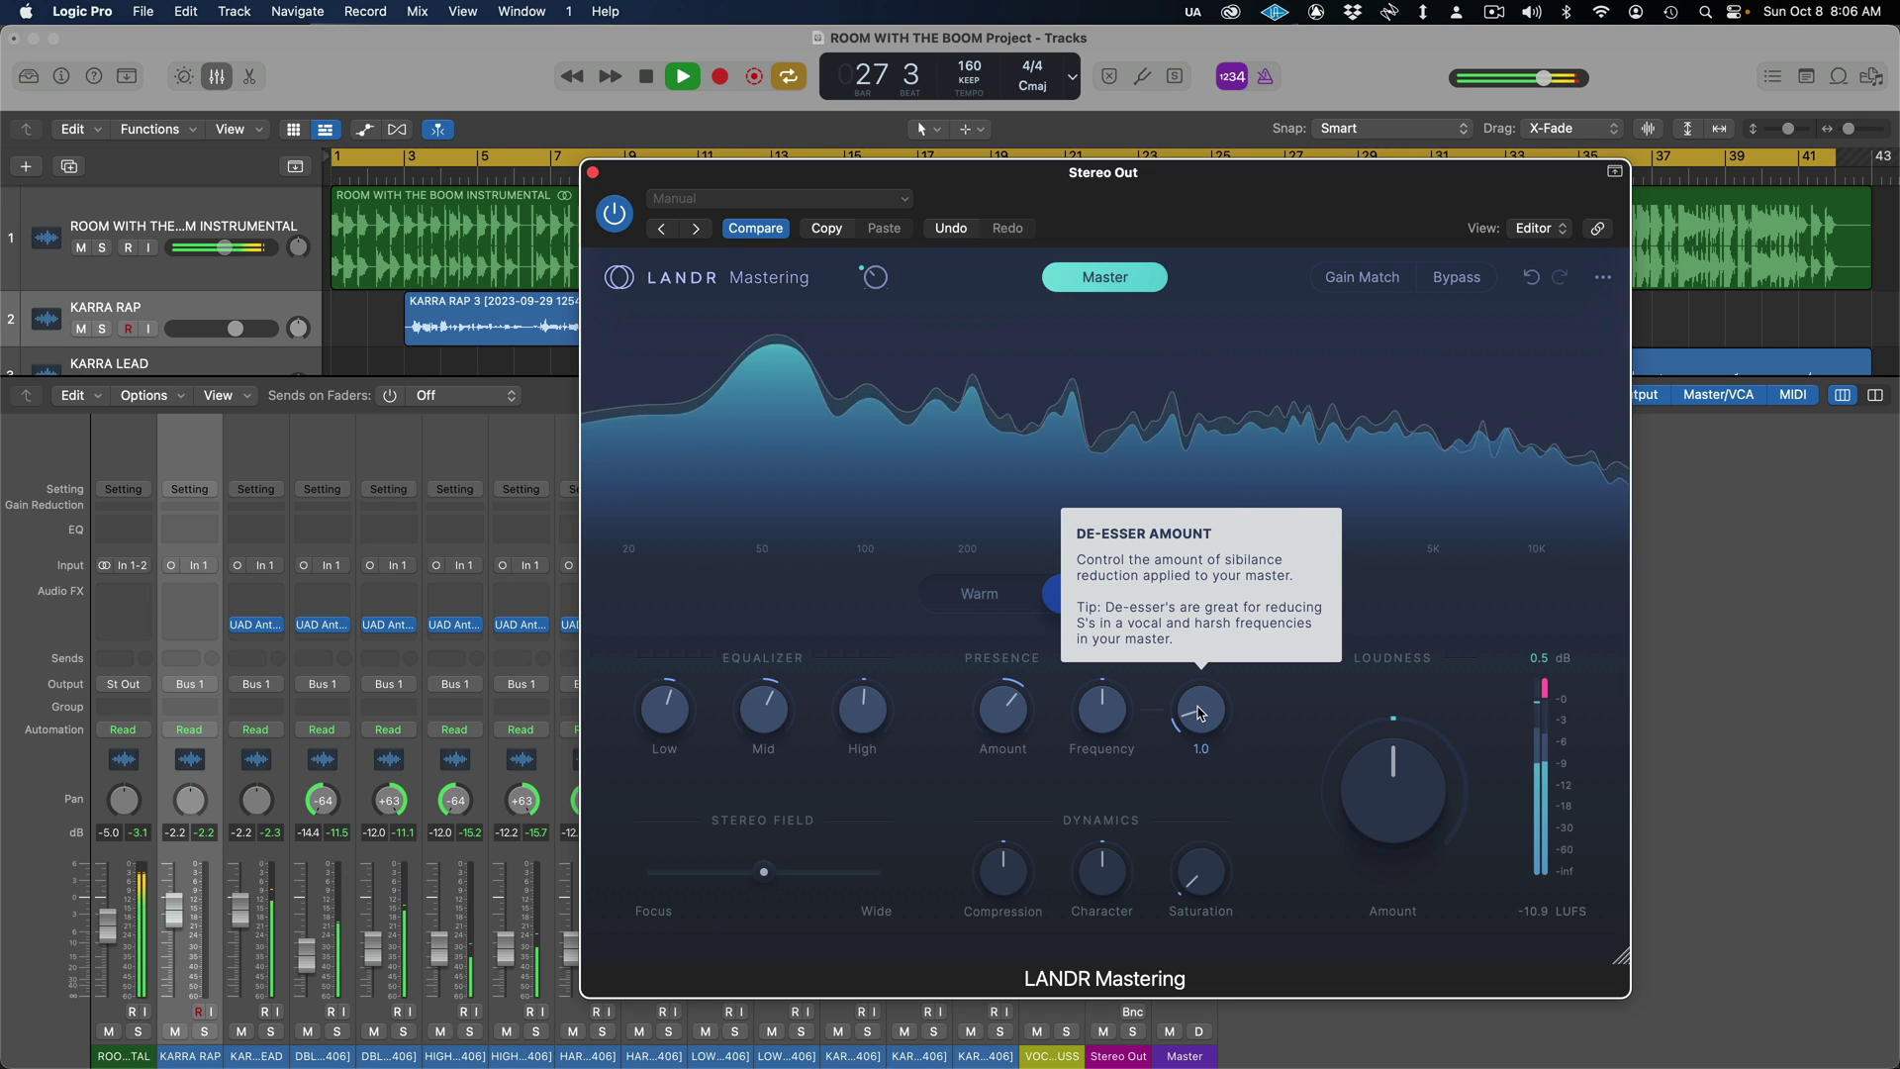
drag(1199, 712, 1210, 768)
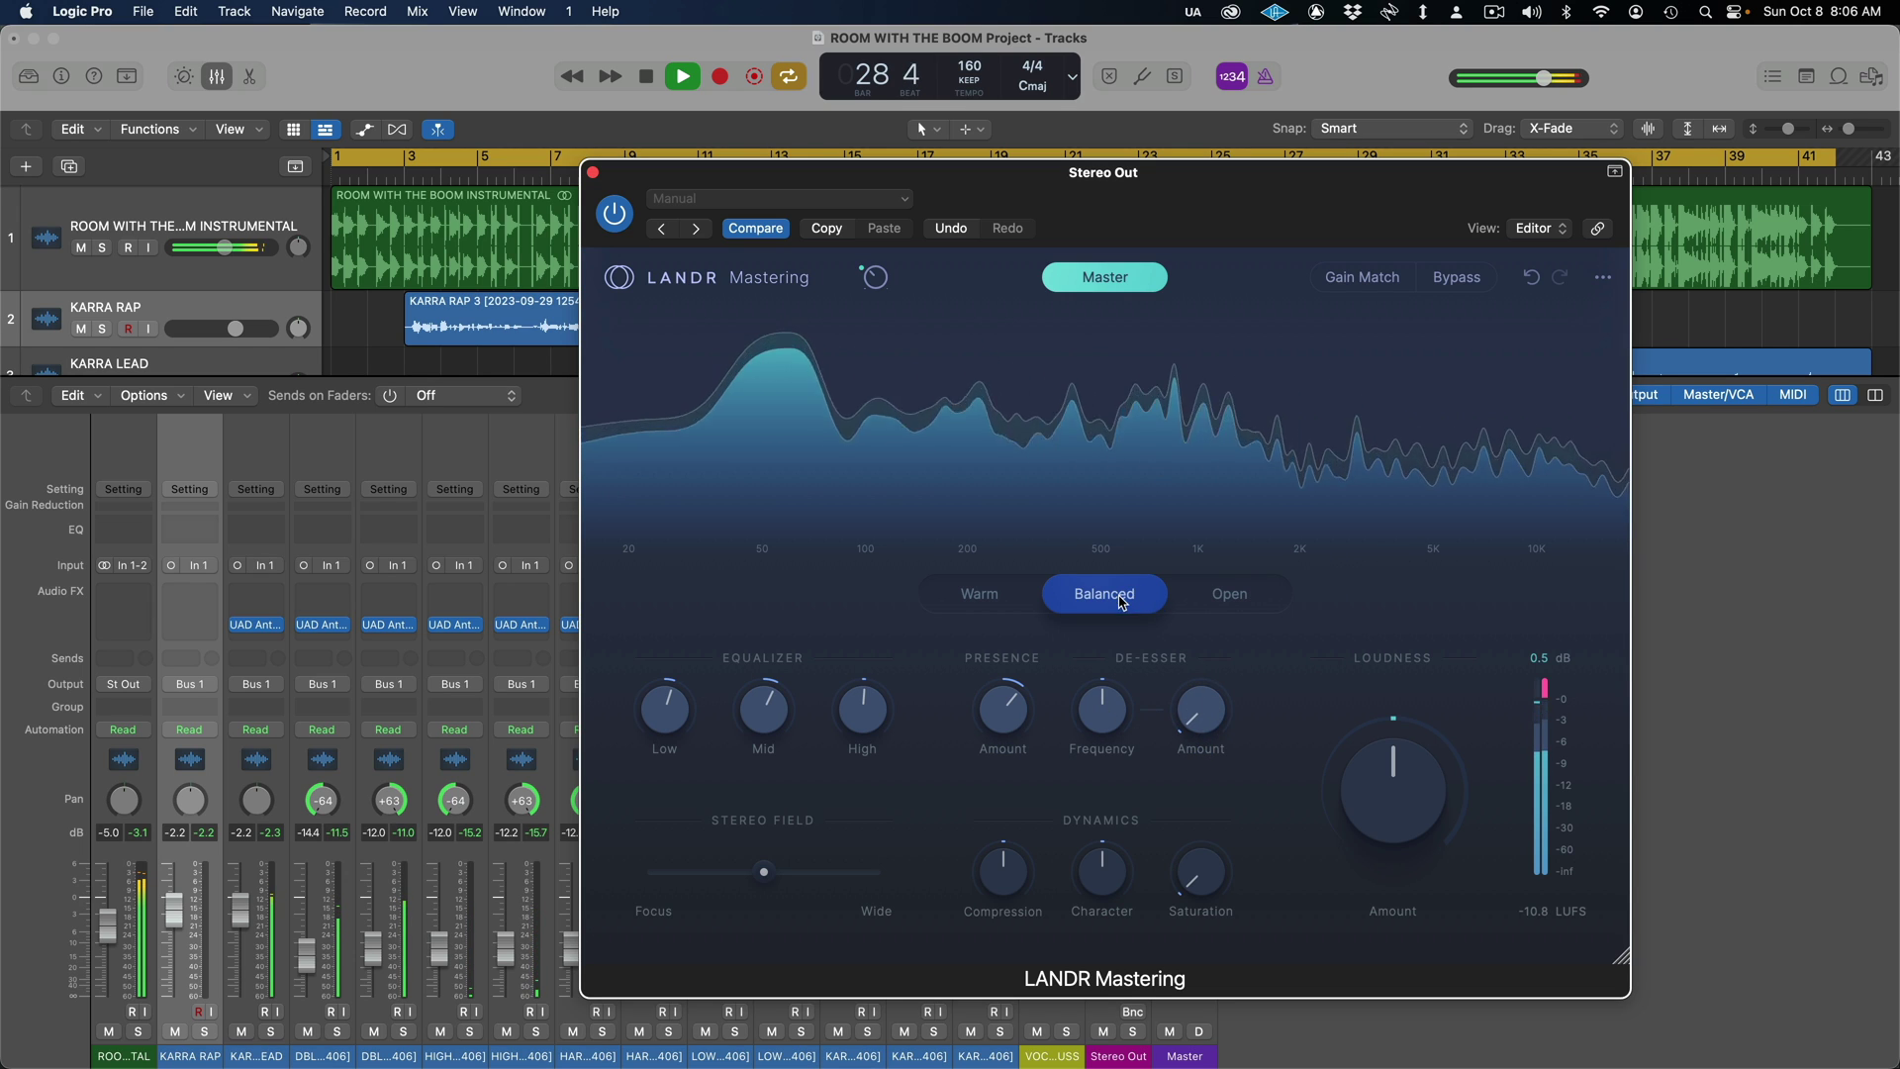
Step: Switch the mastering style from Balanced to Warm and lower the Loudness Amount slightly
click(998, 598)
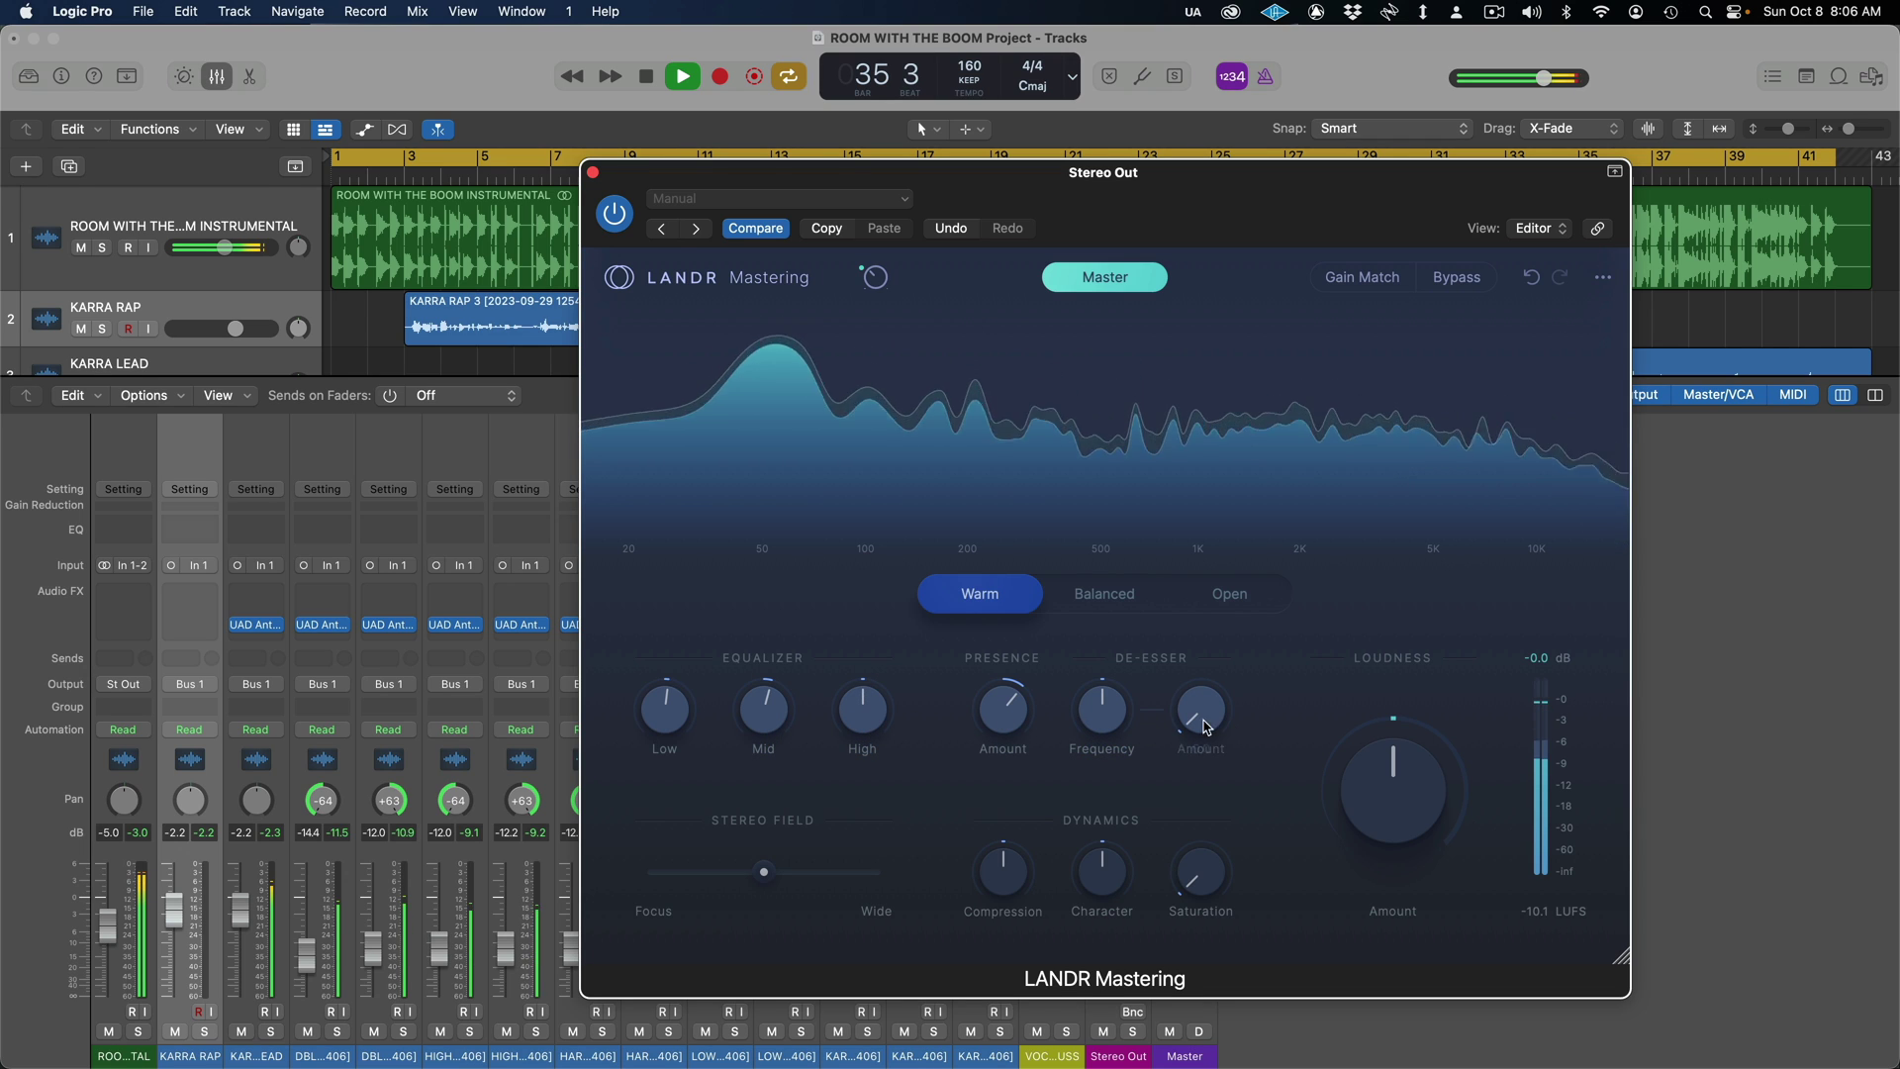
drag(1392, 785, 1392, 796)
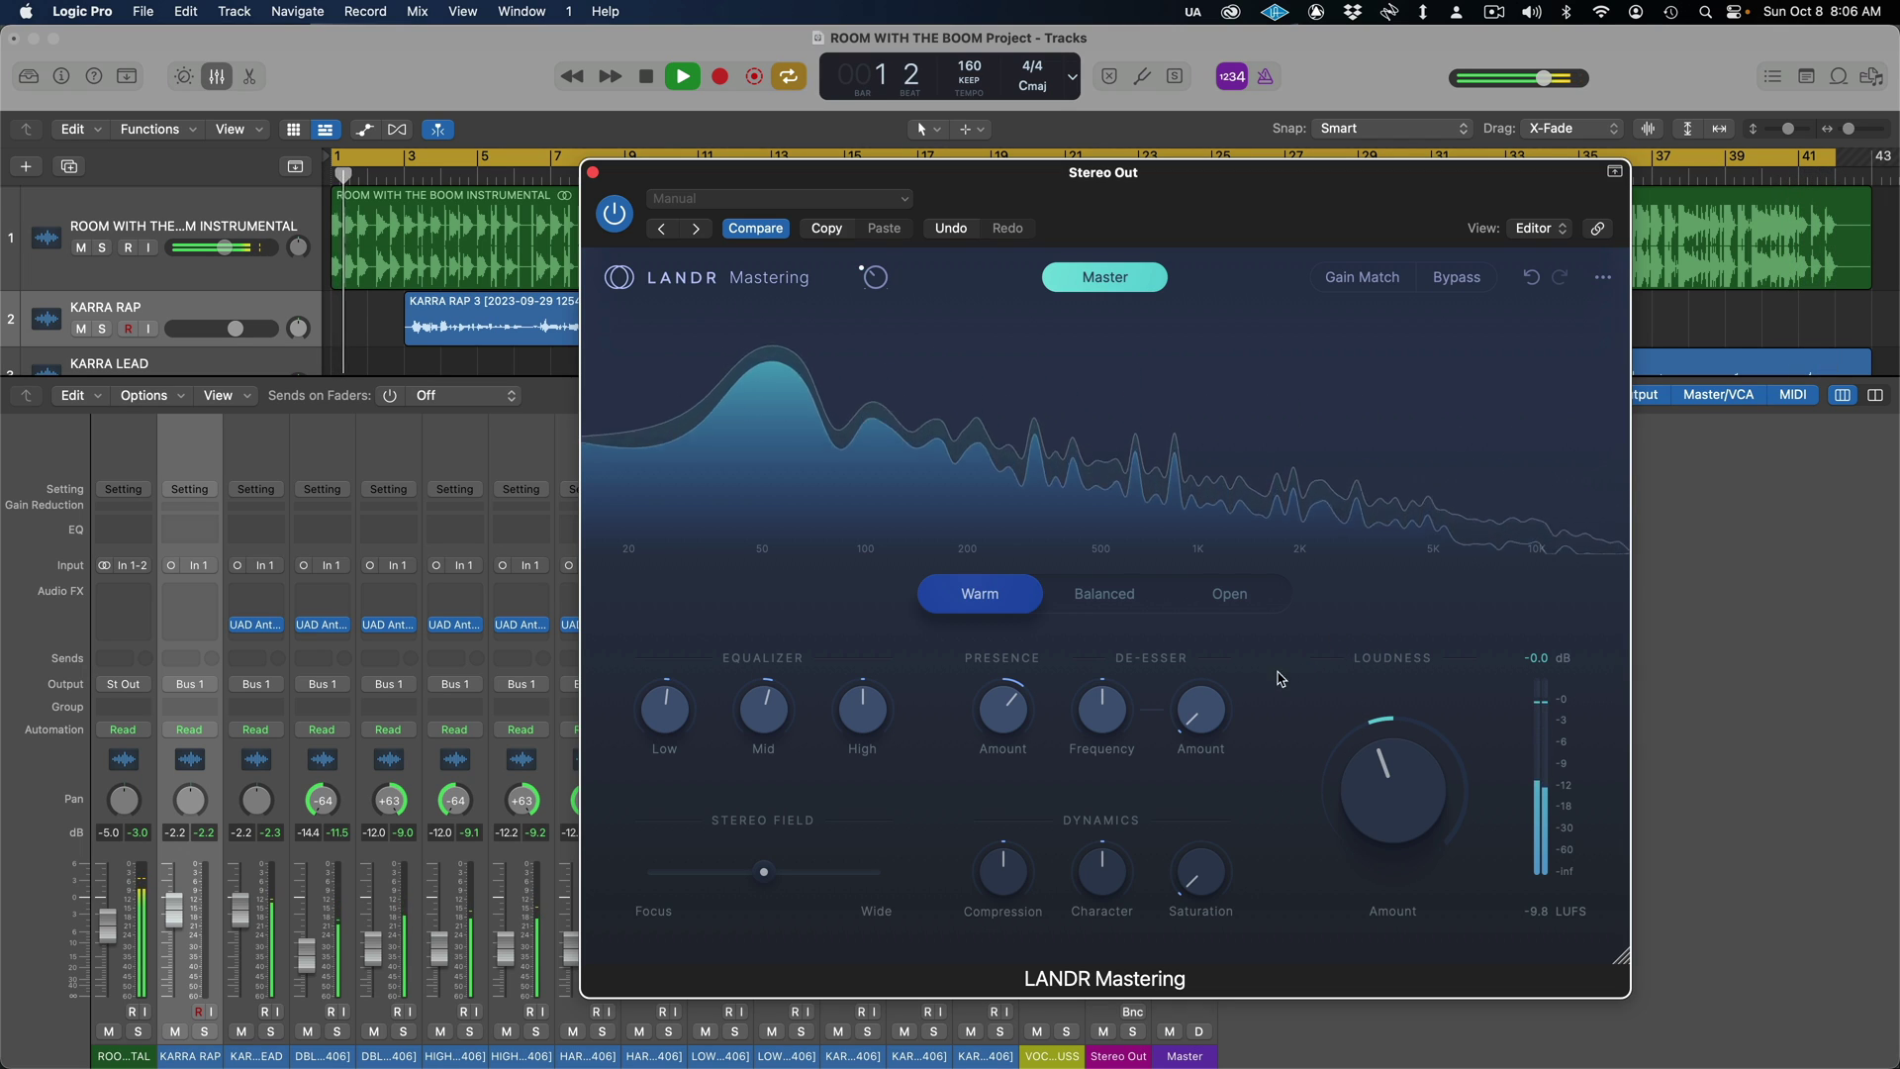
Step: Compare the master with the unprocessed mix at matched level using Gain Match and Bypass, and switch both off again
mouse_move(1116, 737)
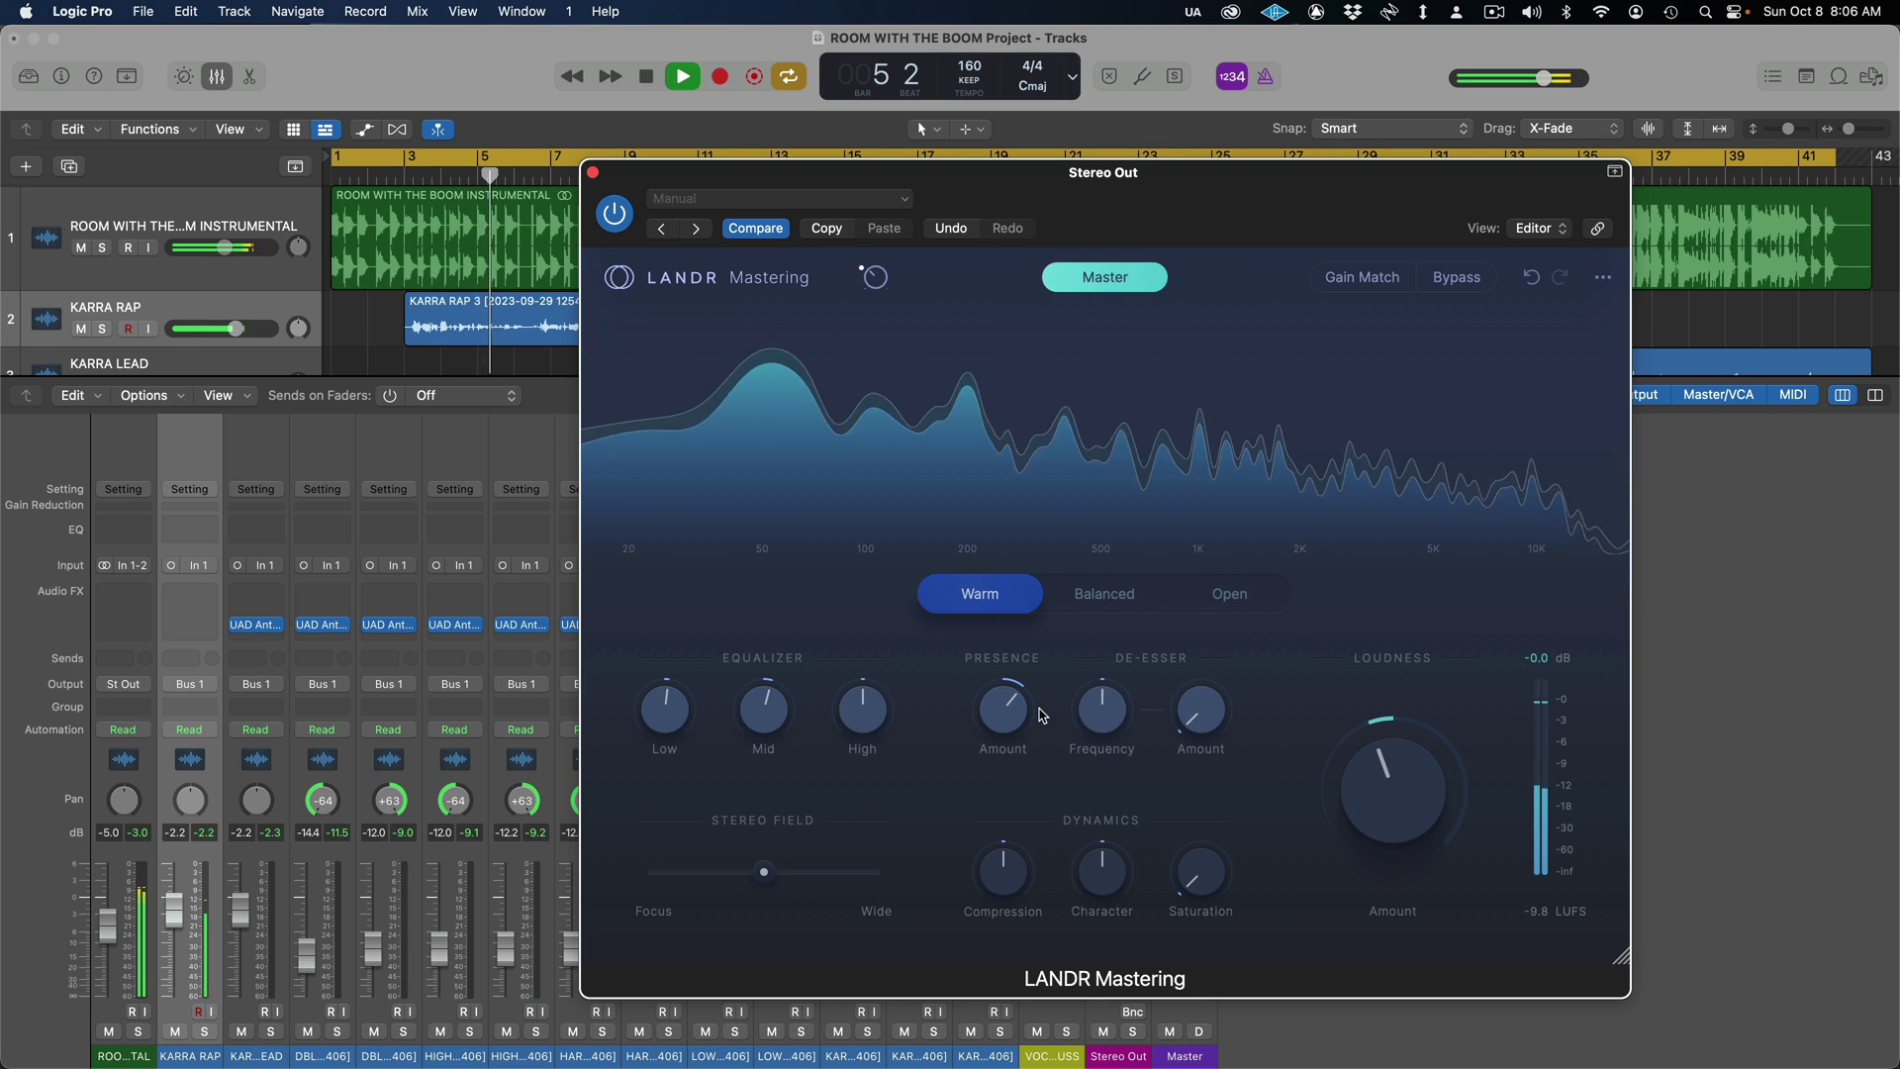
click(1383, 289)
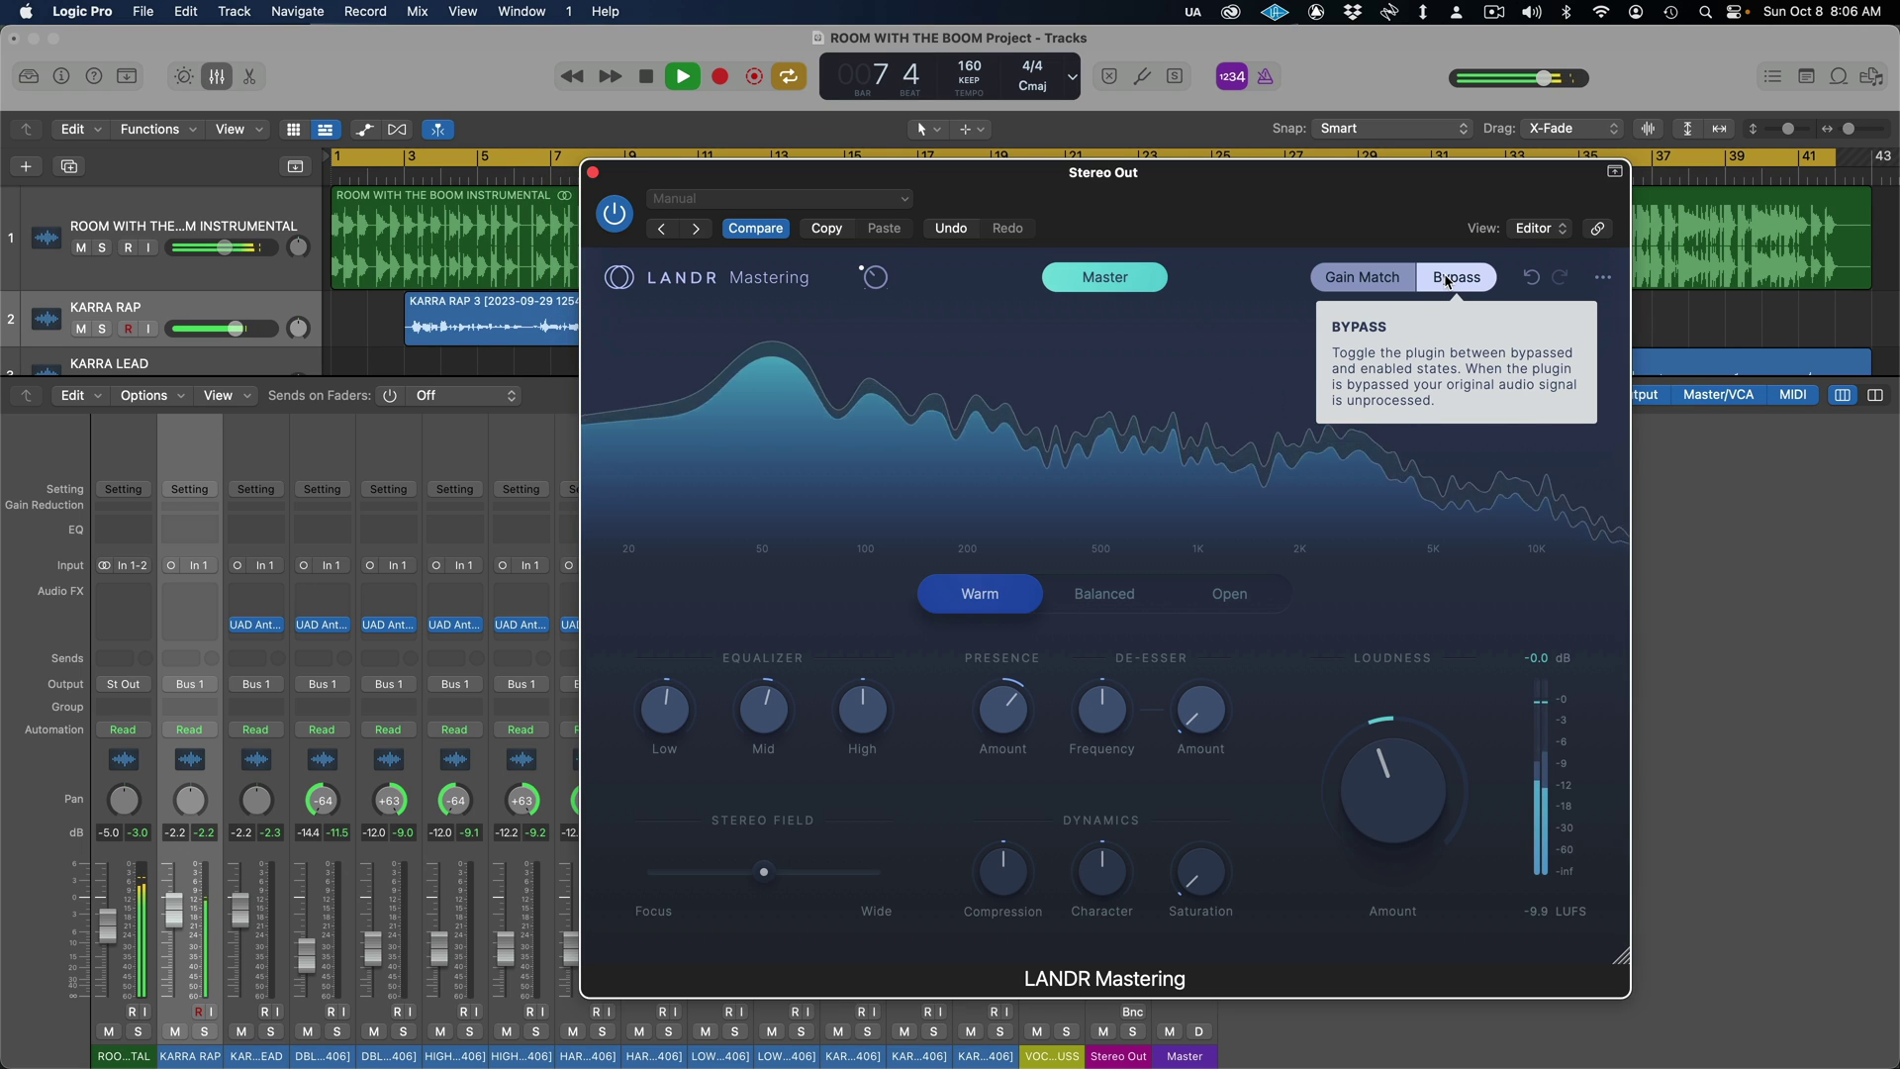
click(1446, 279)
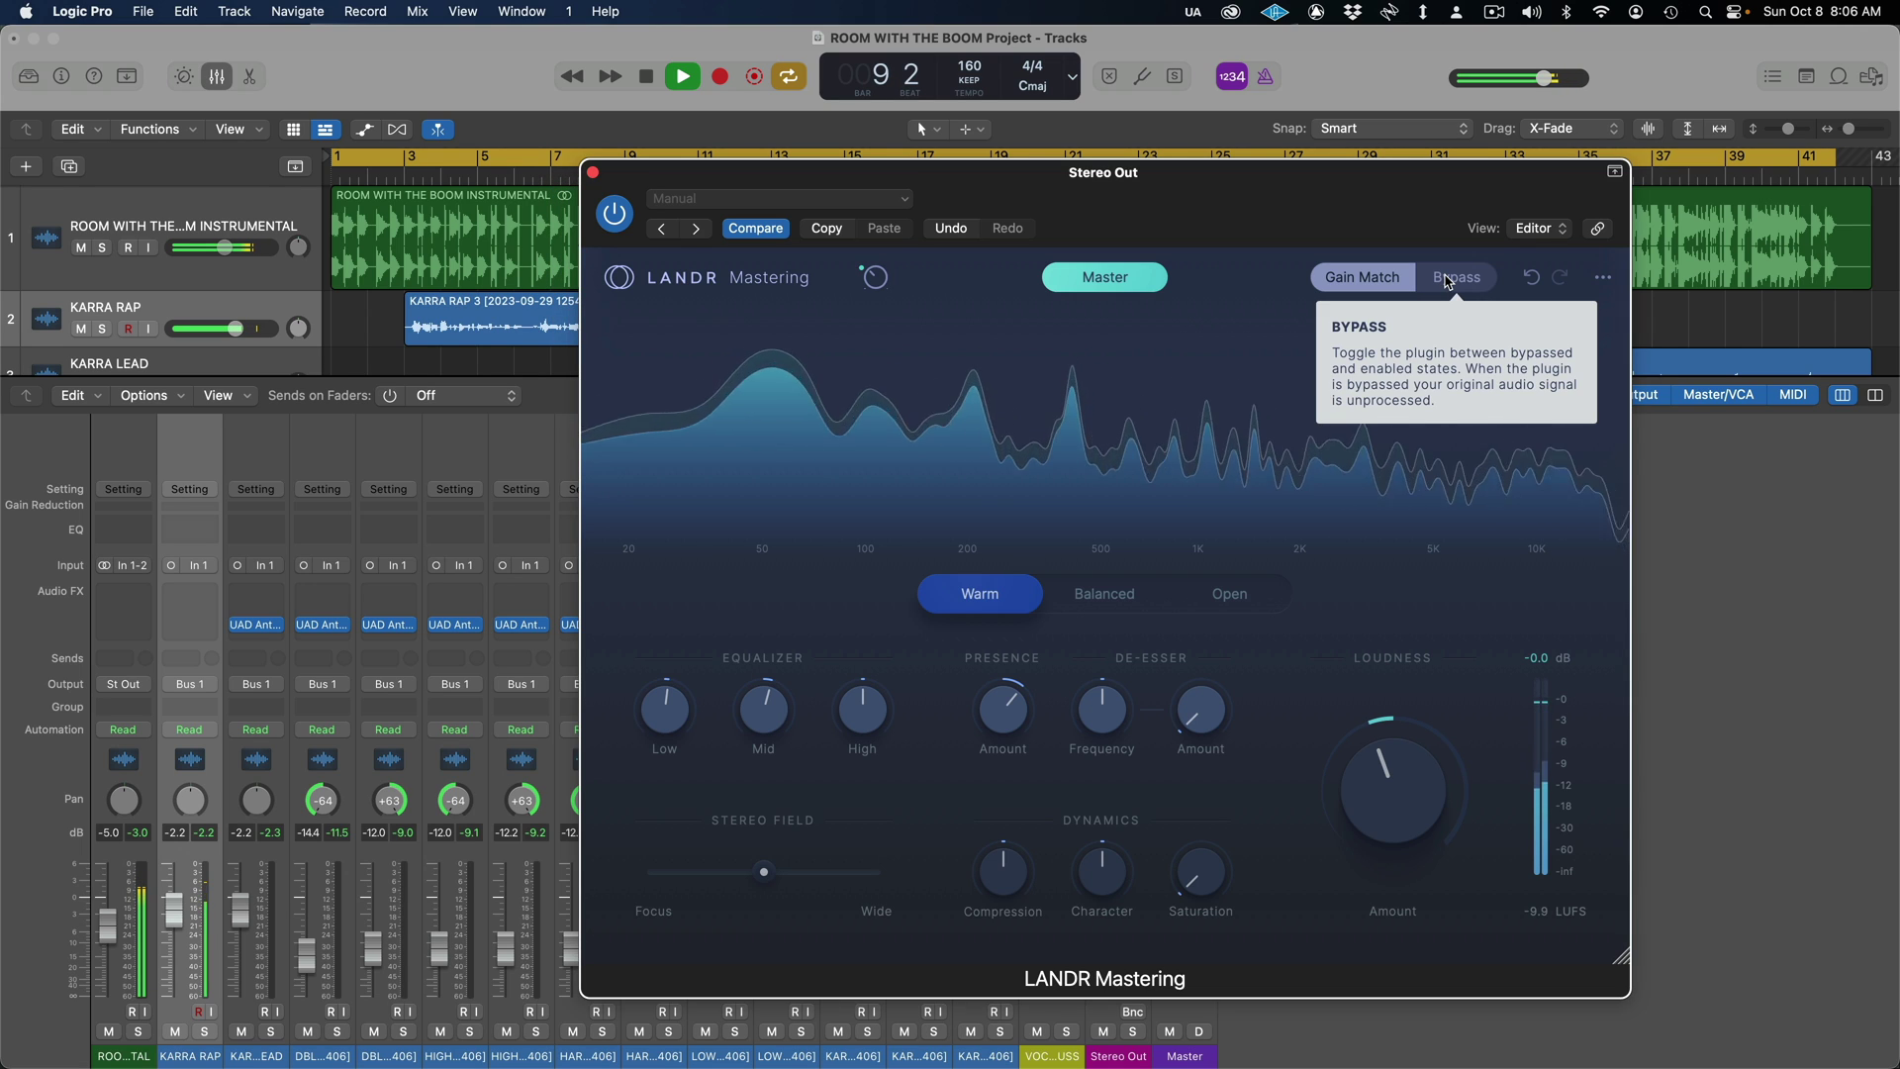
click(1400, 281)
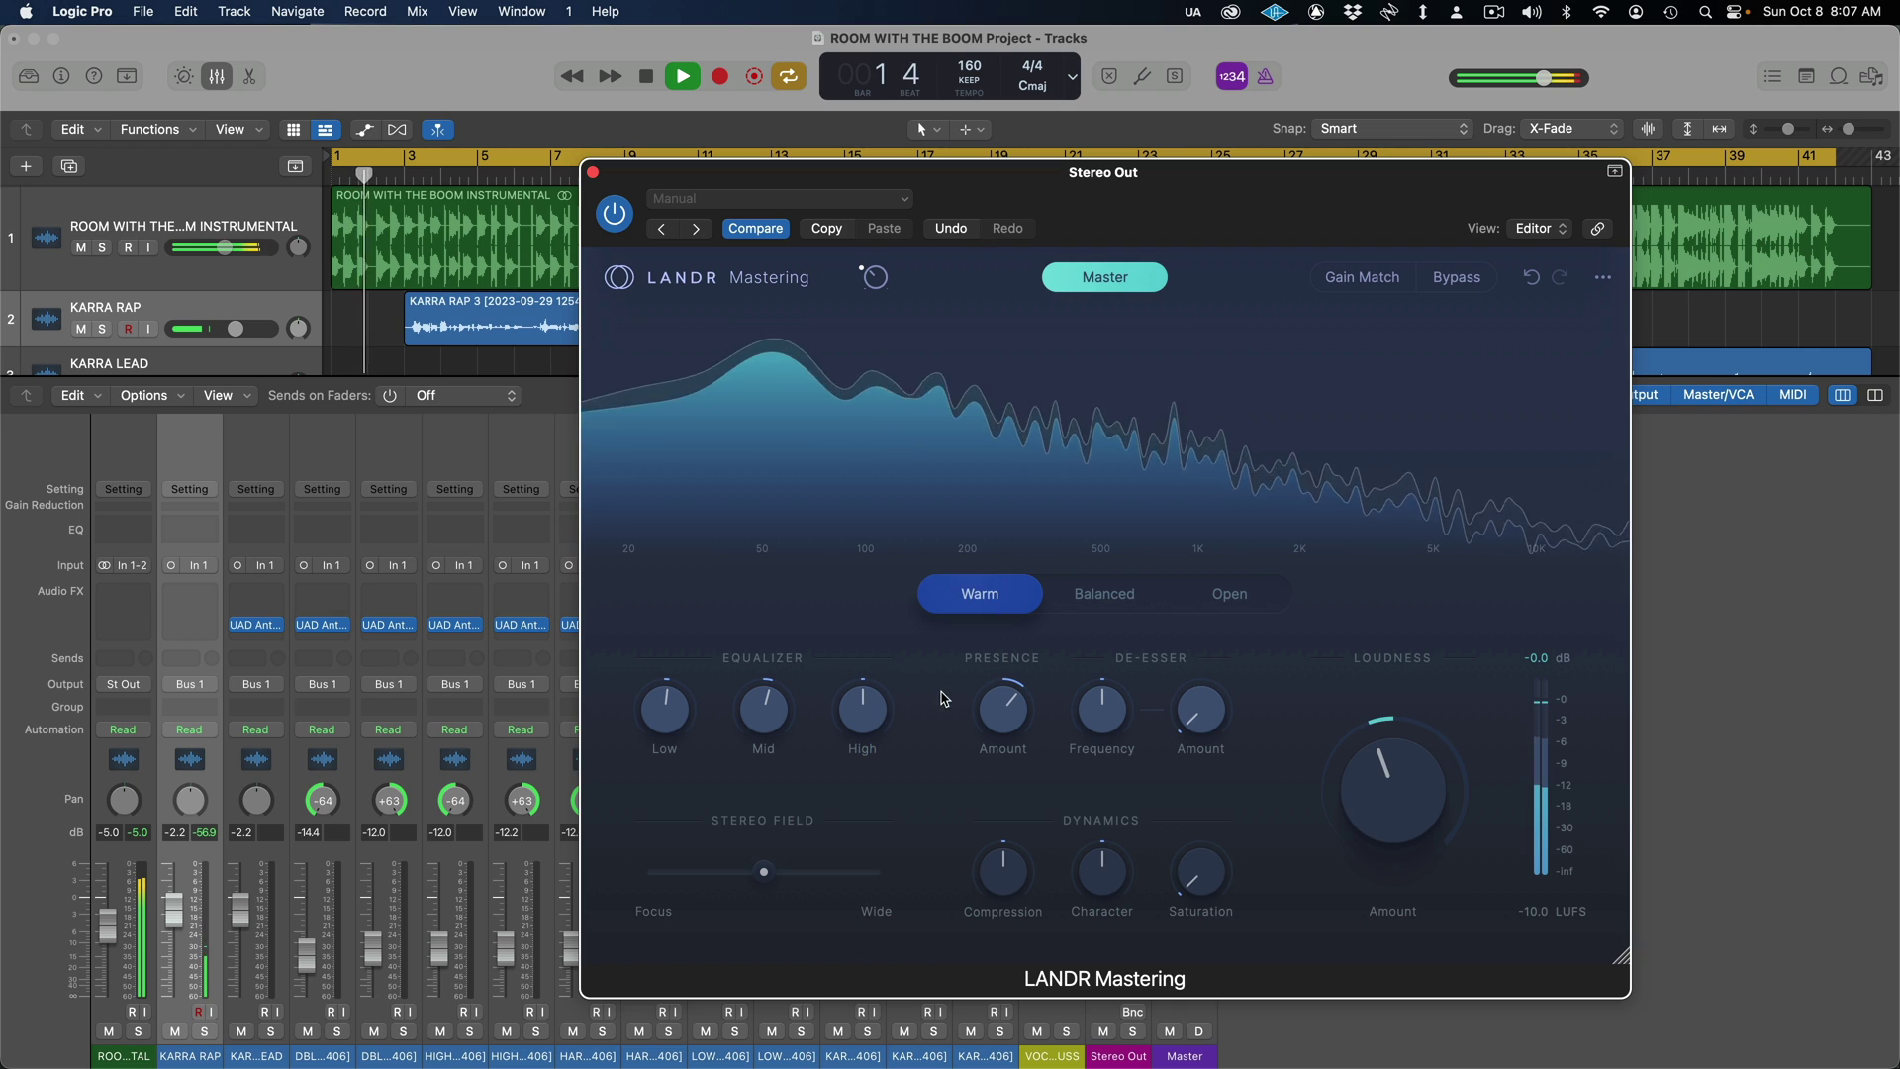
Step: Lower the Loudness Amount a bit more and widen the Stereo Field, trying 31% Wide and easing it back slightly
mouse_move(1391, 787)
mouse_down()
mouse_move(1423, 638)
mouse_move(1425, 752)
mouse_move(1367, 794)
mouse_up()
drag(763, 871, 819, 879)
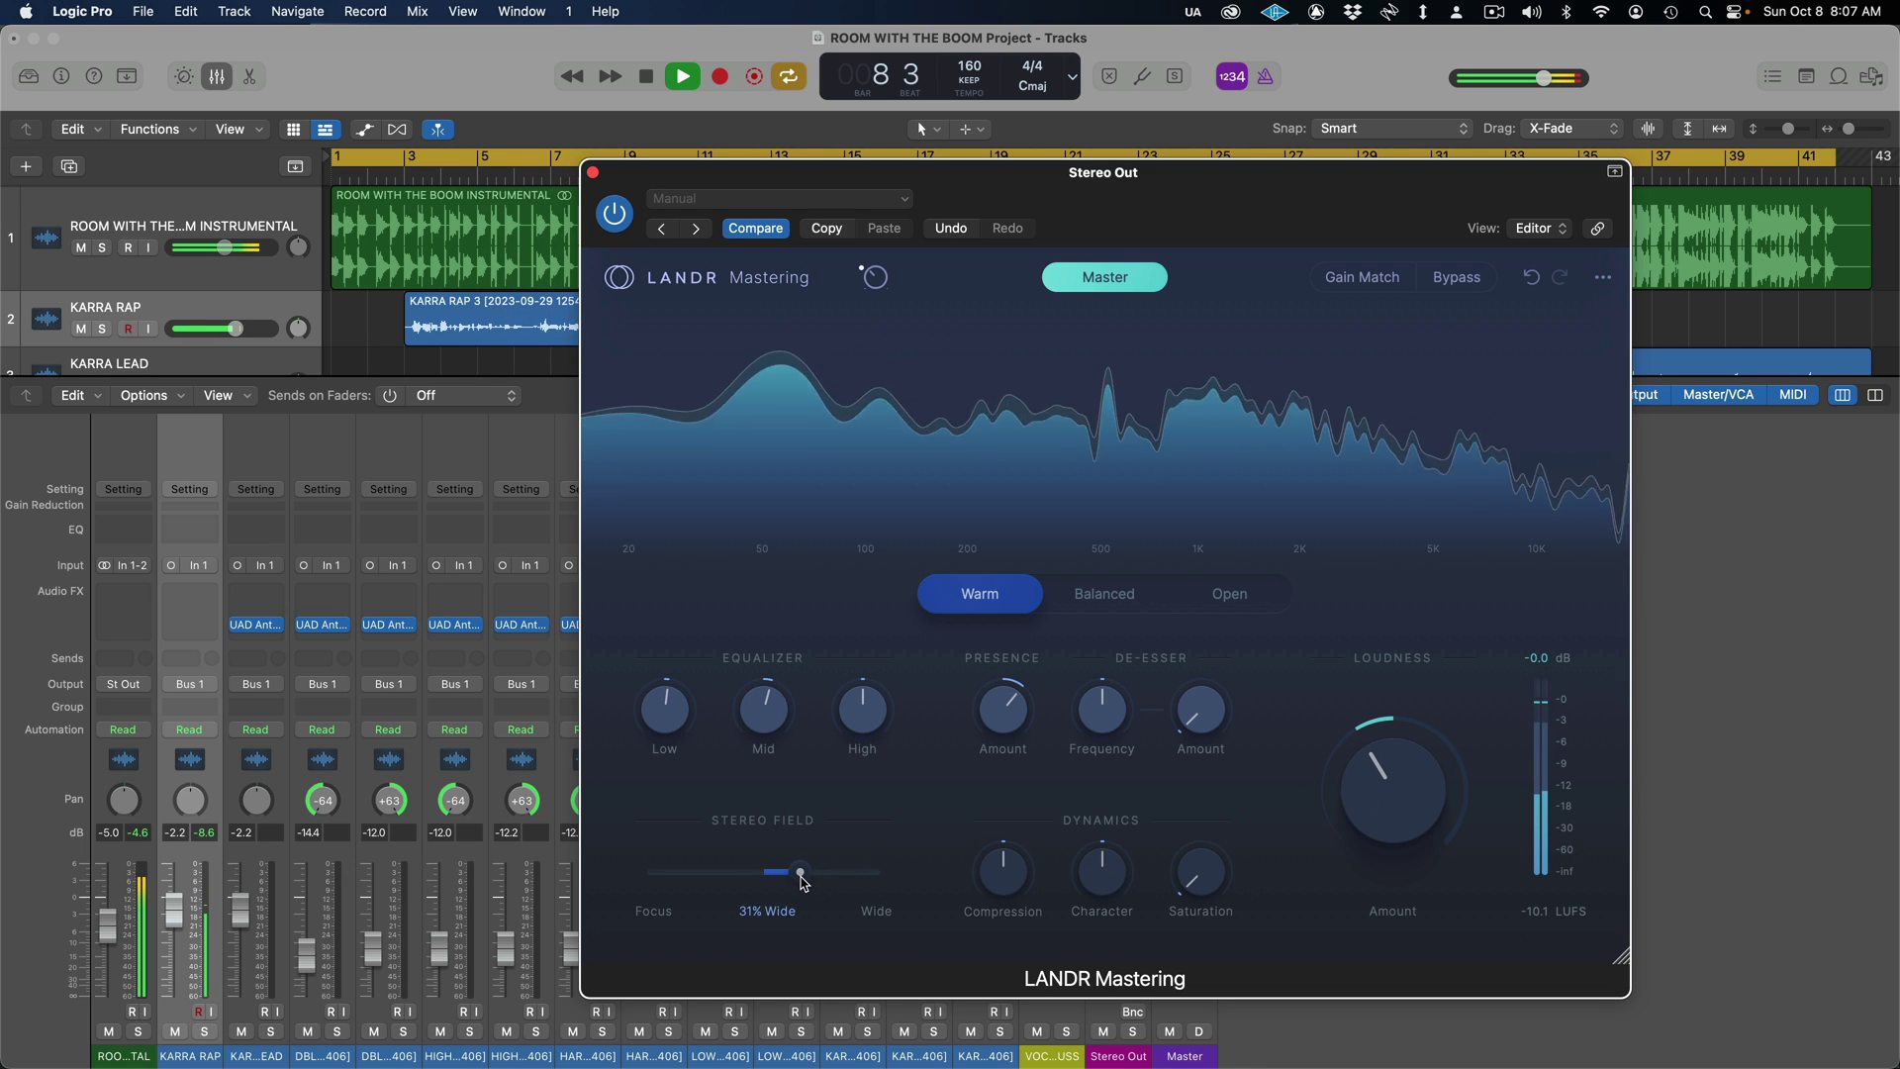
Step: Reduce the dynamics Compression from its default to about 1.4 and raise the Character to 6.9
mouse_move(1002, 876)
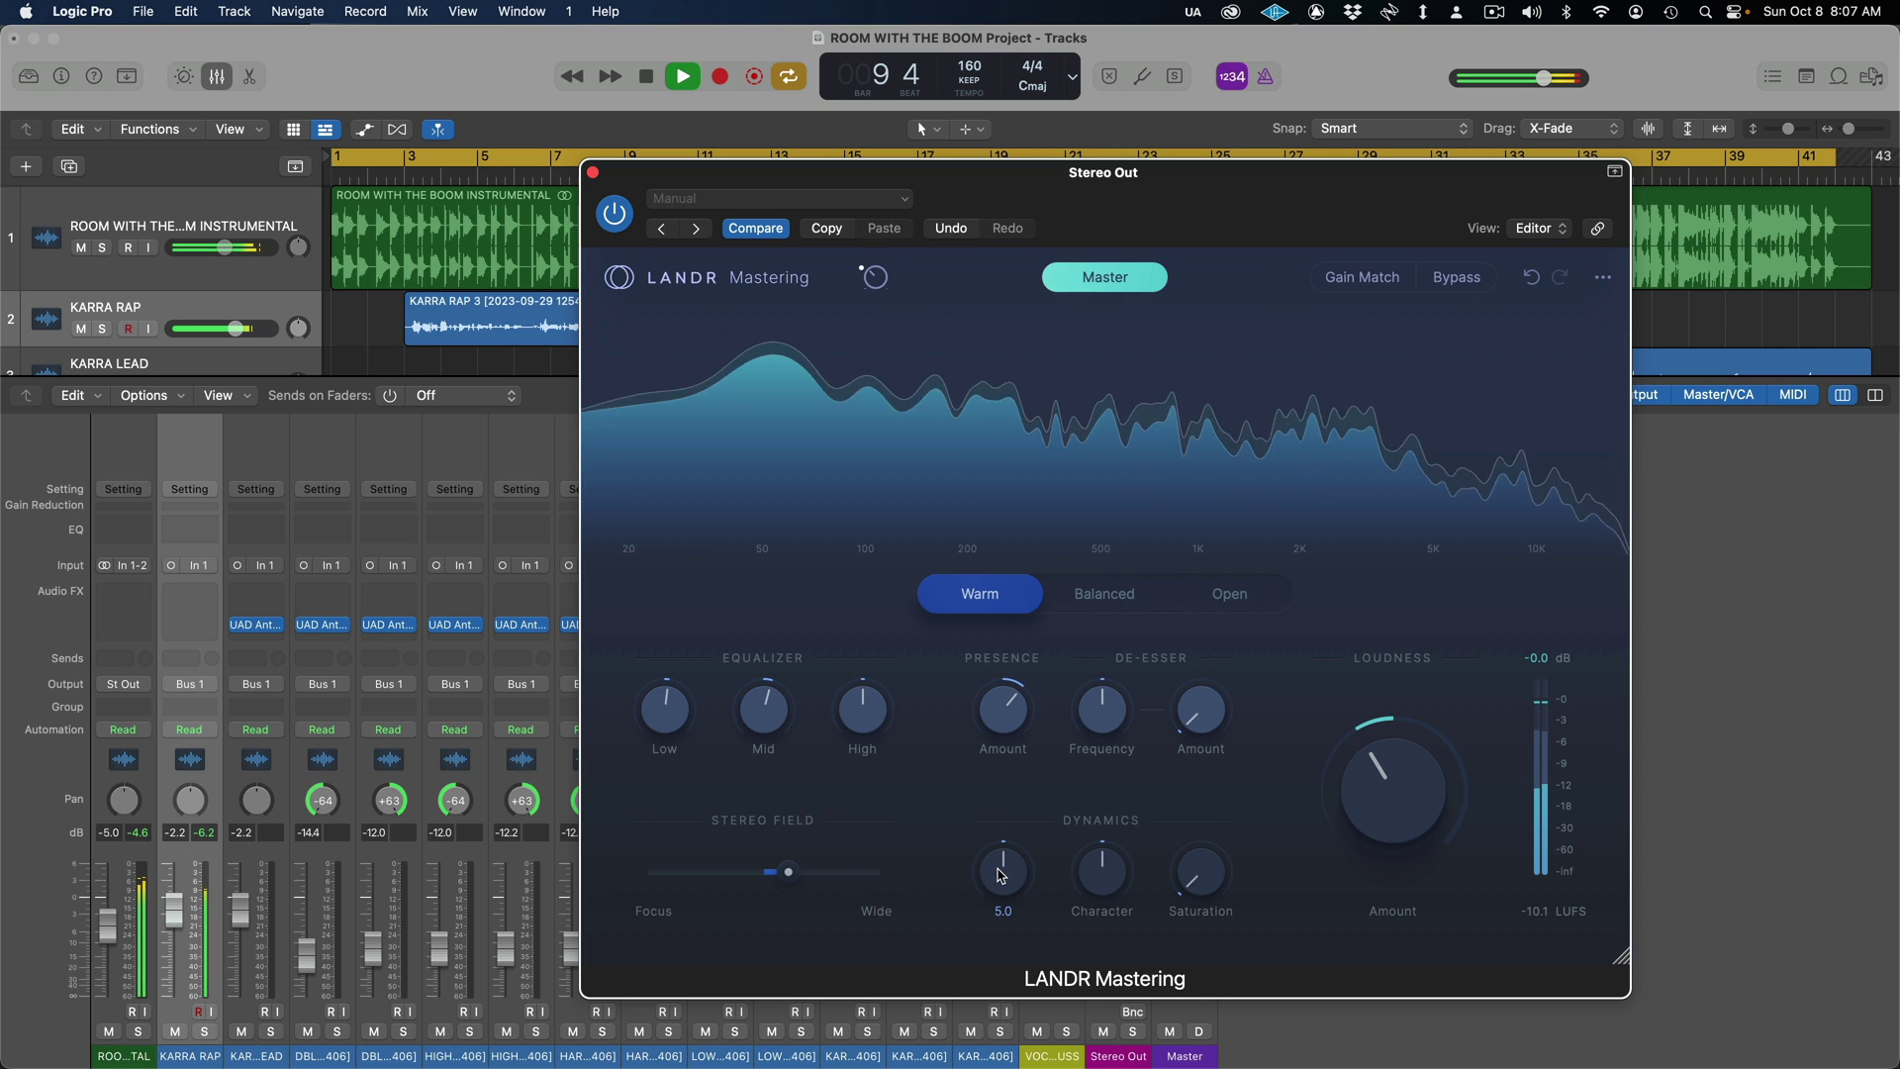
drag(948, 923, 1019, 698)
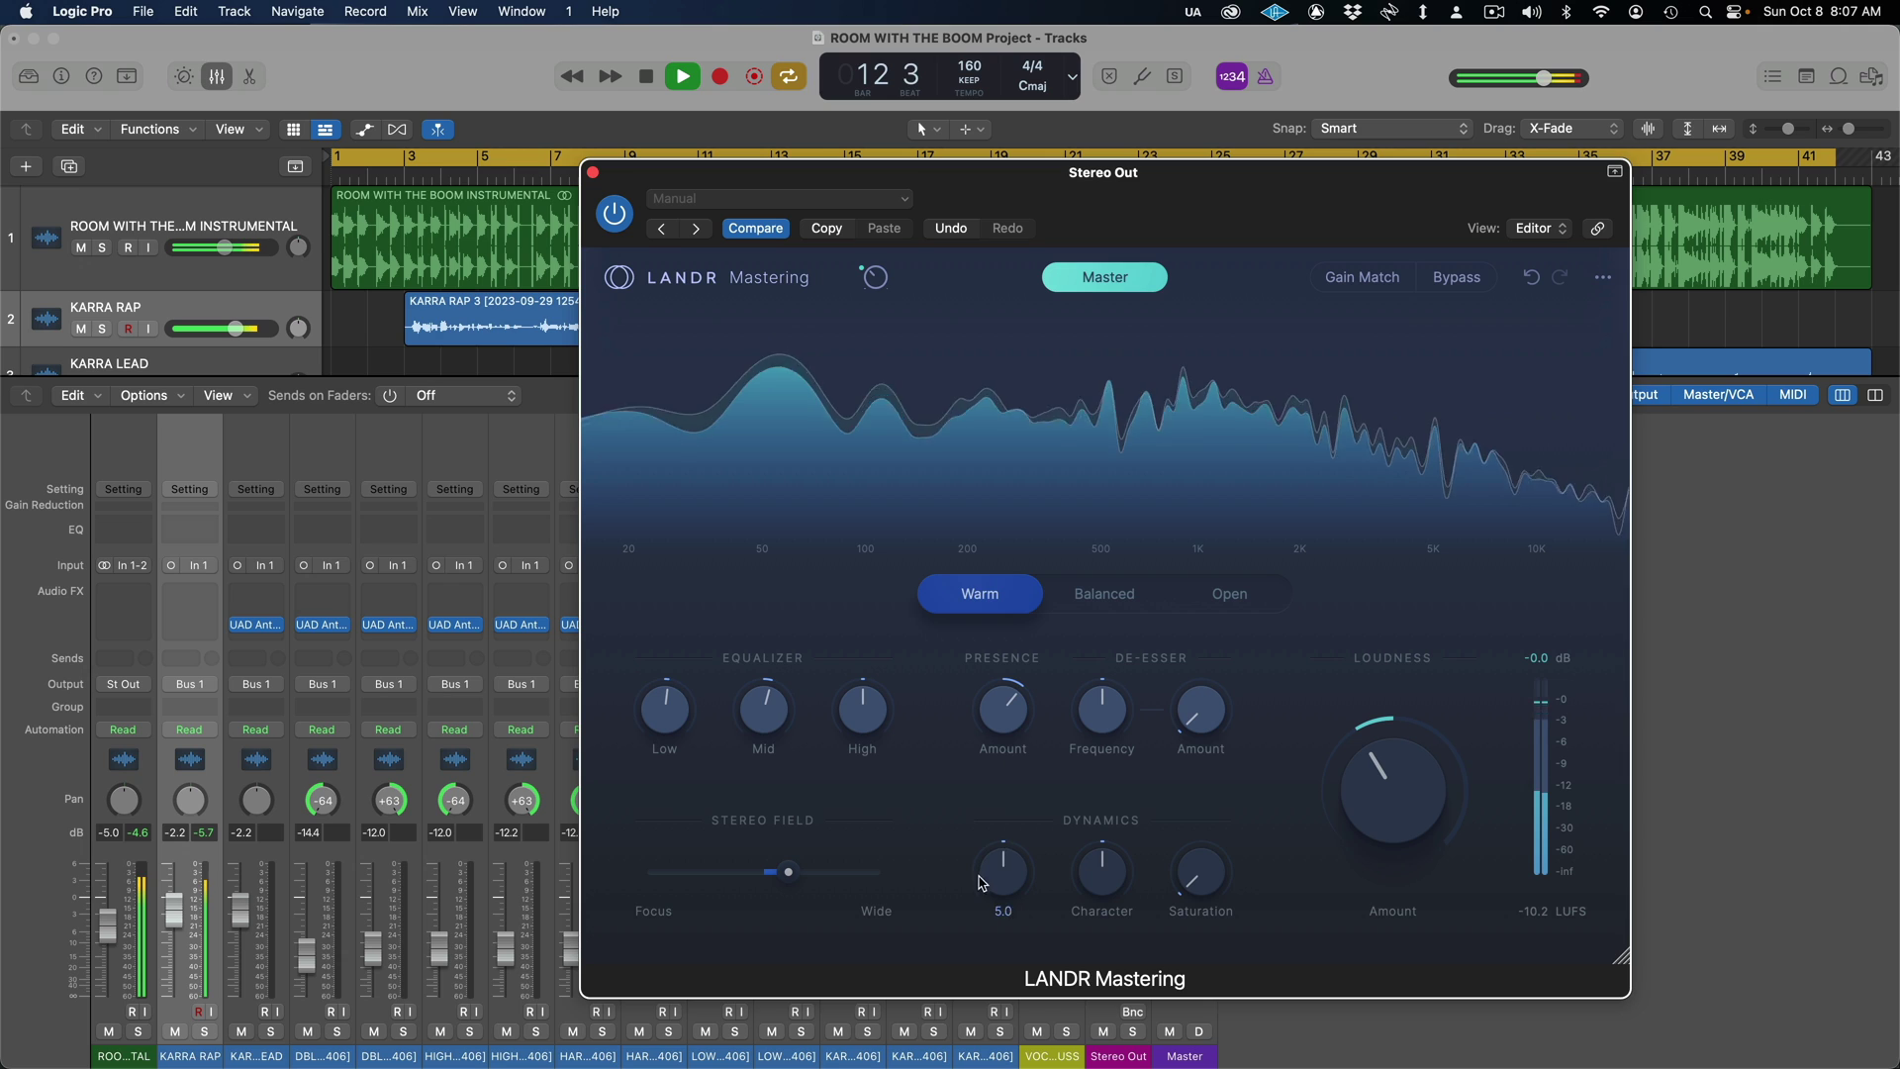
mouse_move(1106, 868)
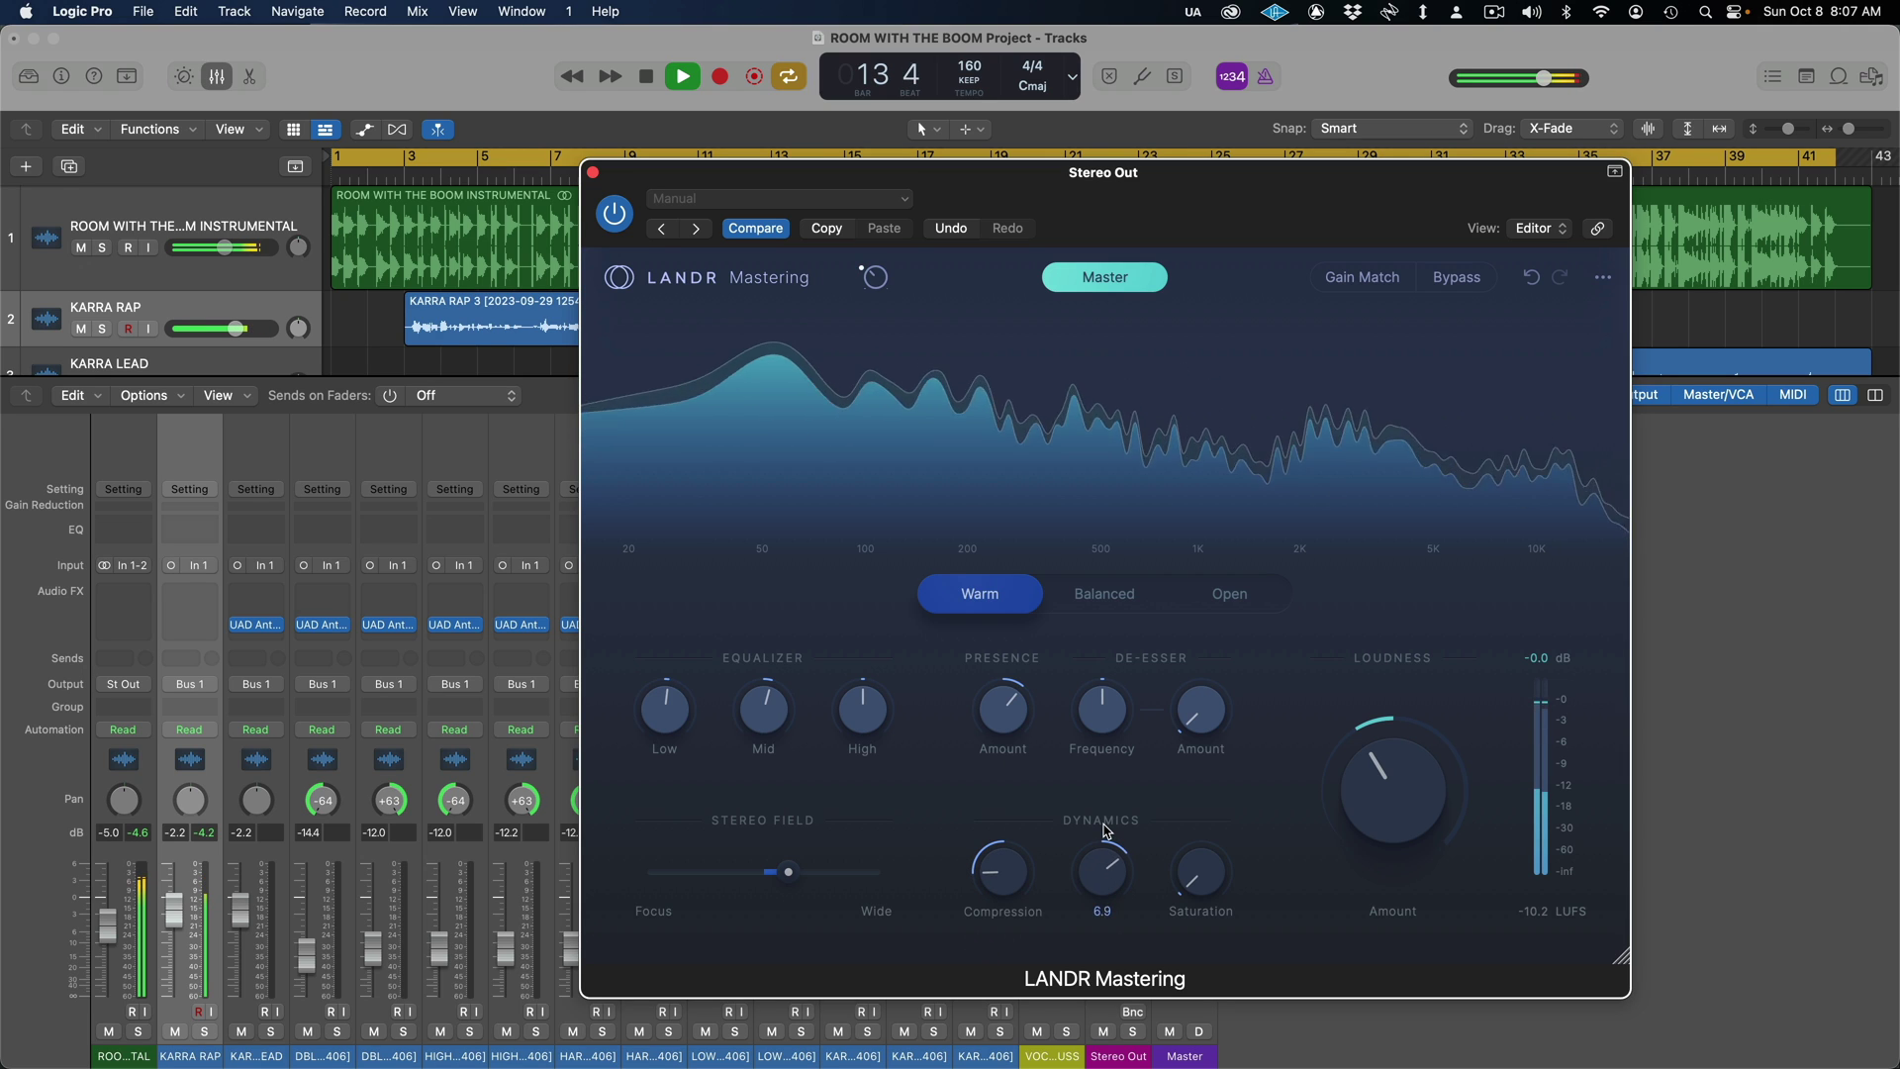
mouse_move(1004, 892)
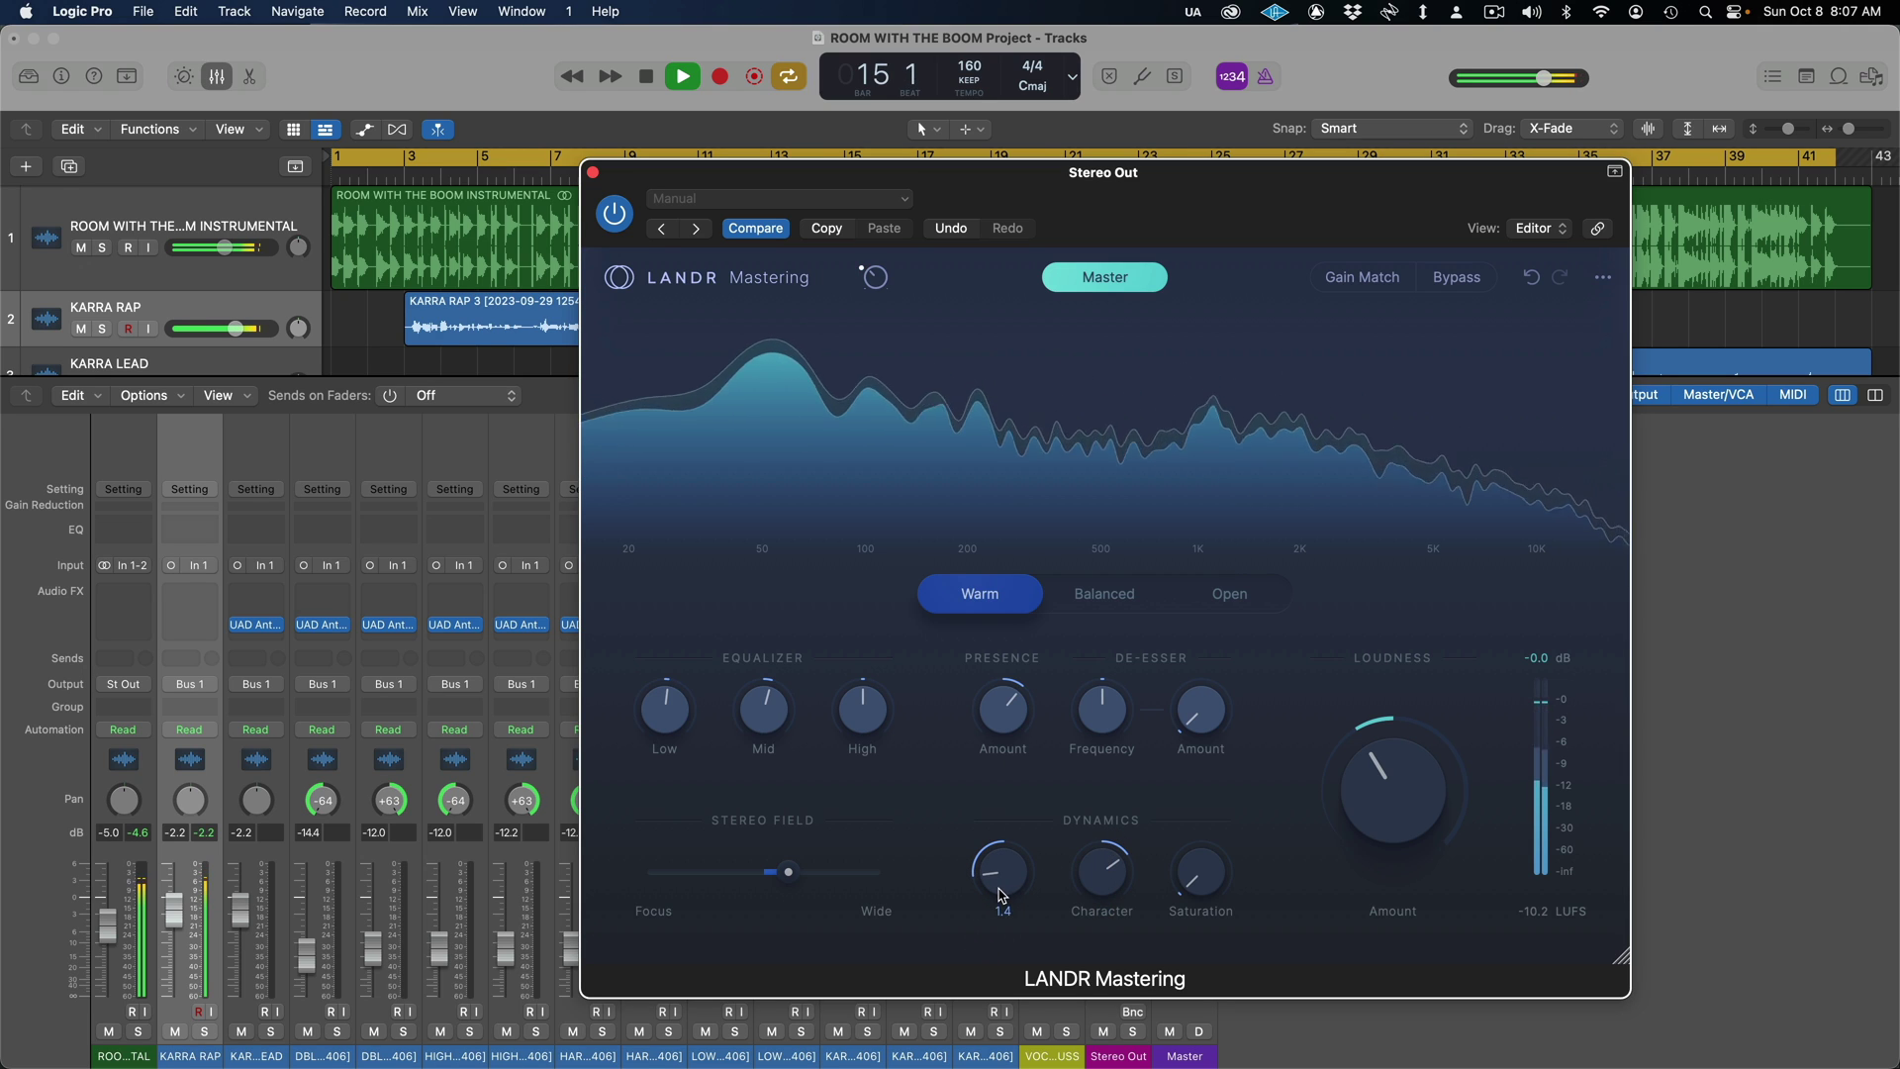
Step: Audition Saturation at 5.9, ease it back to a low amount, and raise the Loudness Amount slightly
drag(1199, 873, 1192, 781)
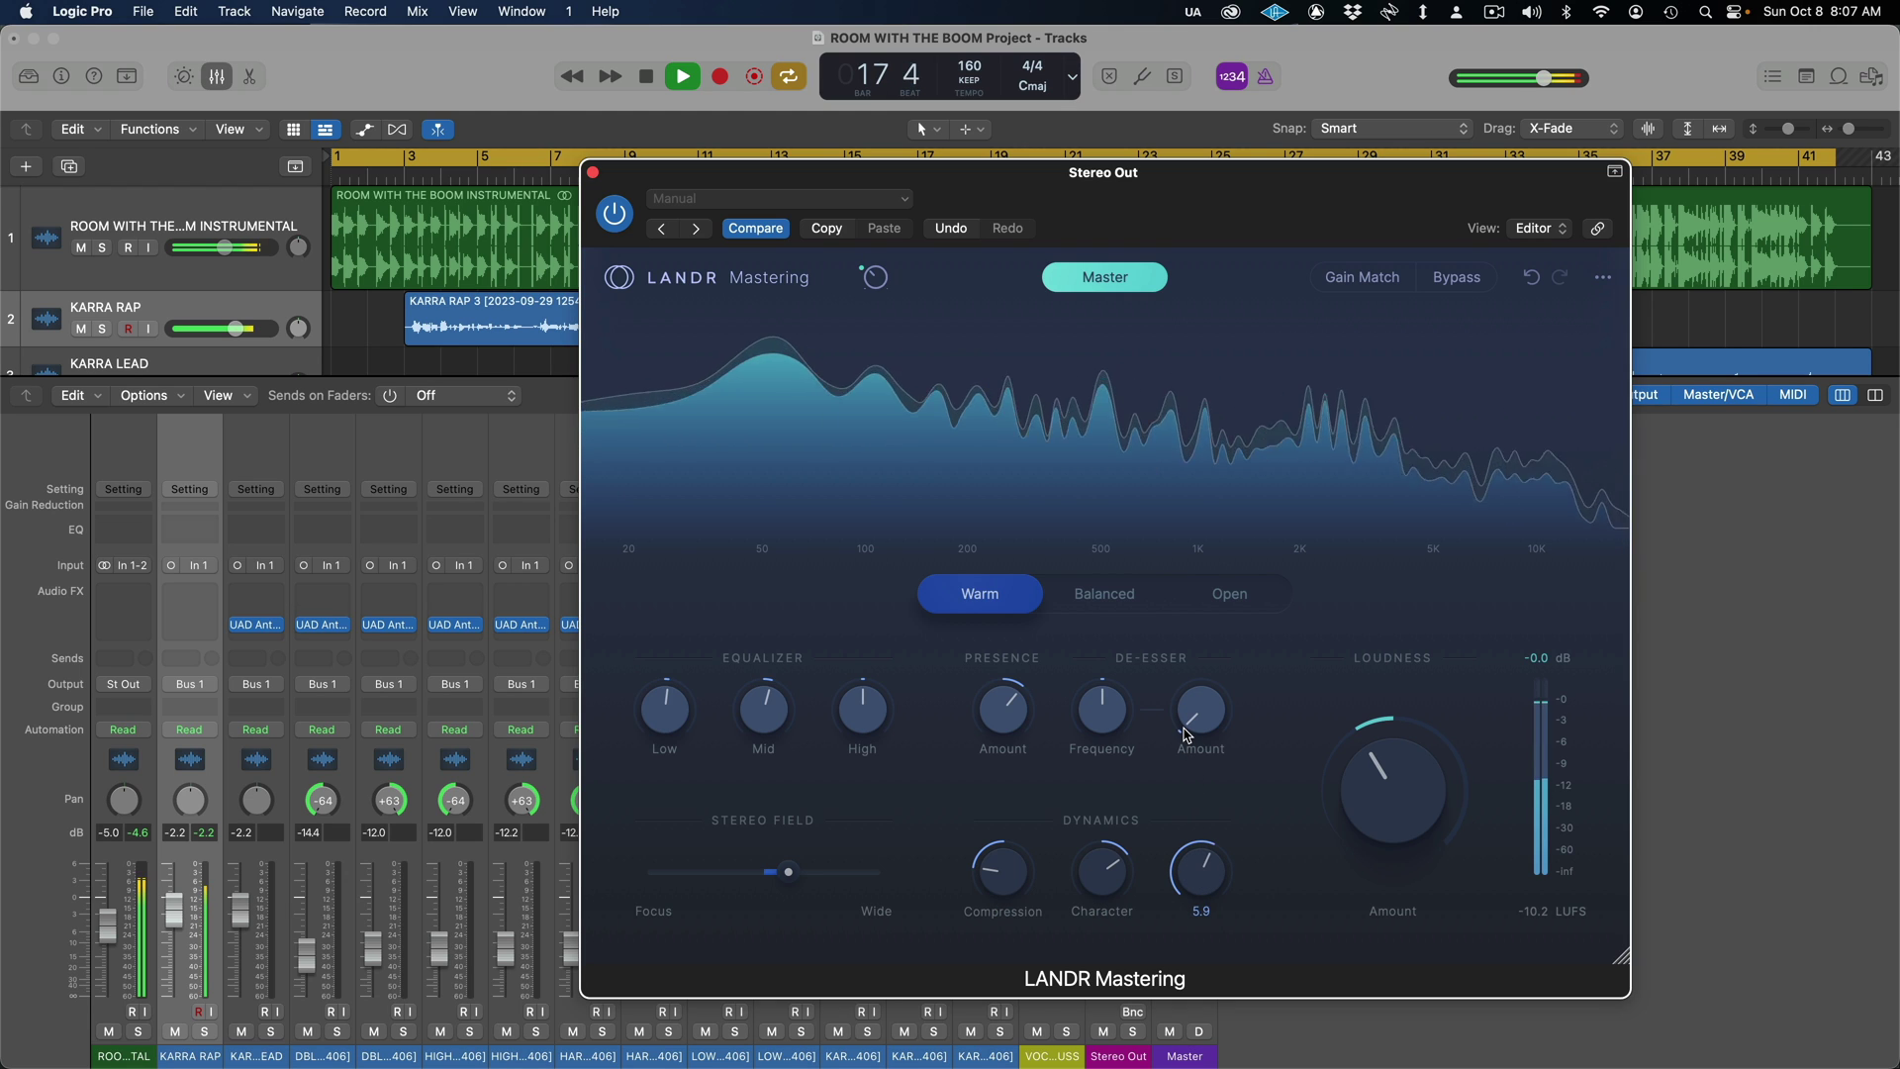
drag(1187, 824, 1206, 877)
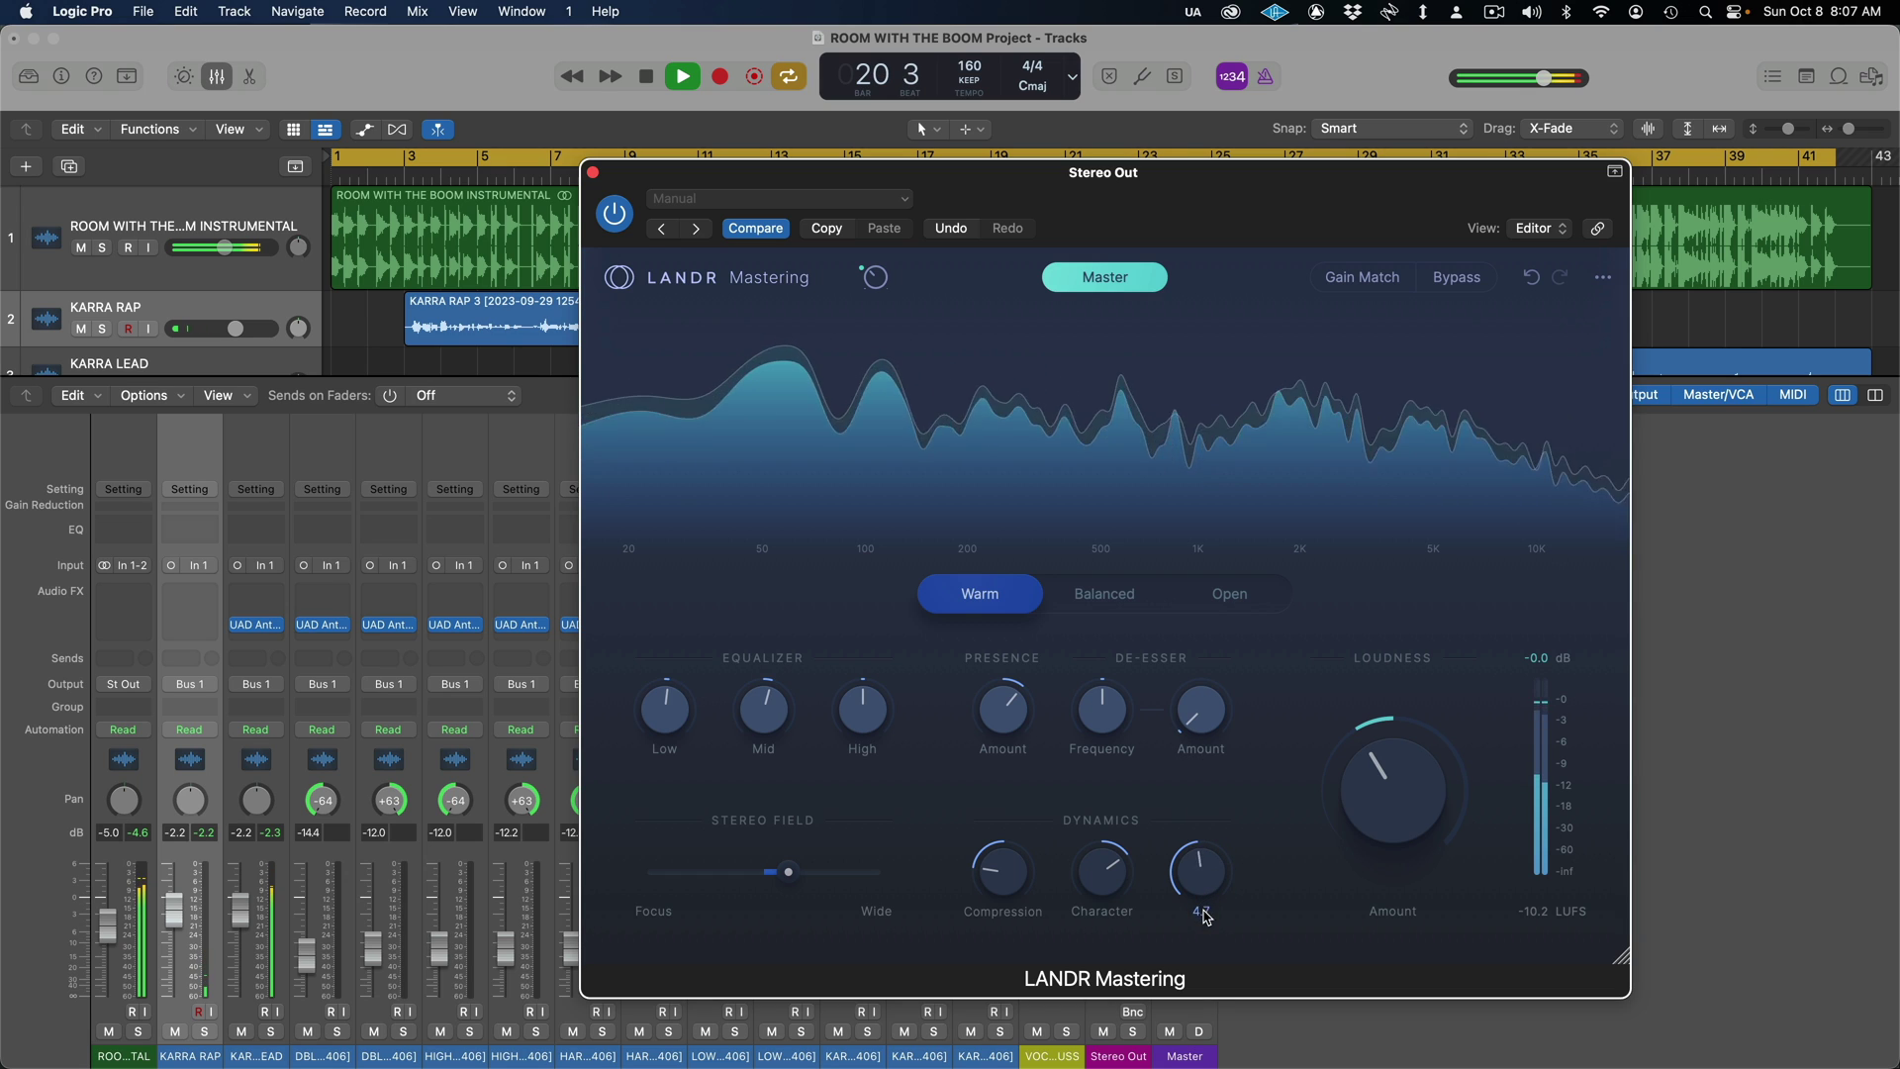
drag(1207, 958, 1209, 979)
mouse_move(1420, 803)
mouse_down()
mouse_move(1405, 819)
mouse_move(1399, 792)
mouse_up()
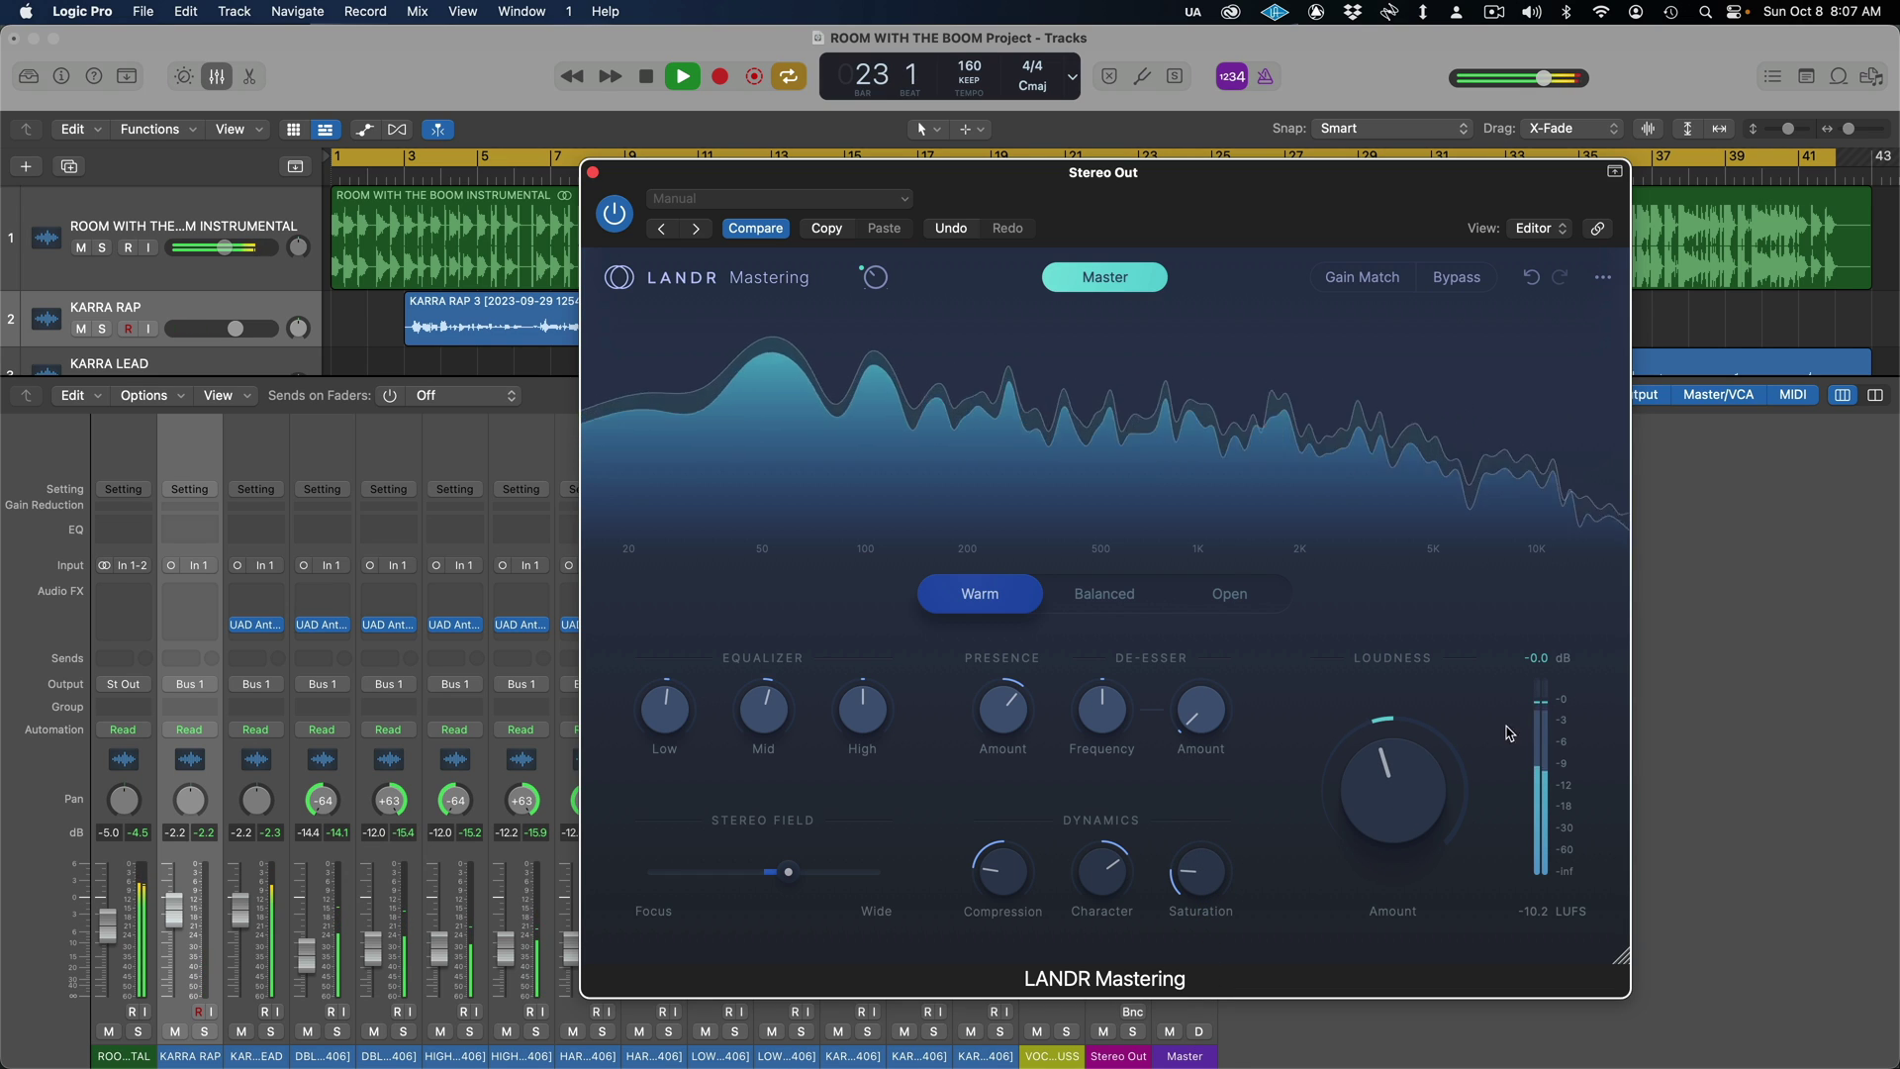
Step: Hide the mixer and move the plug-in window aside so the arrangement's second half is visible
drag(1334, 188, 803, 241)
key(x)
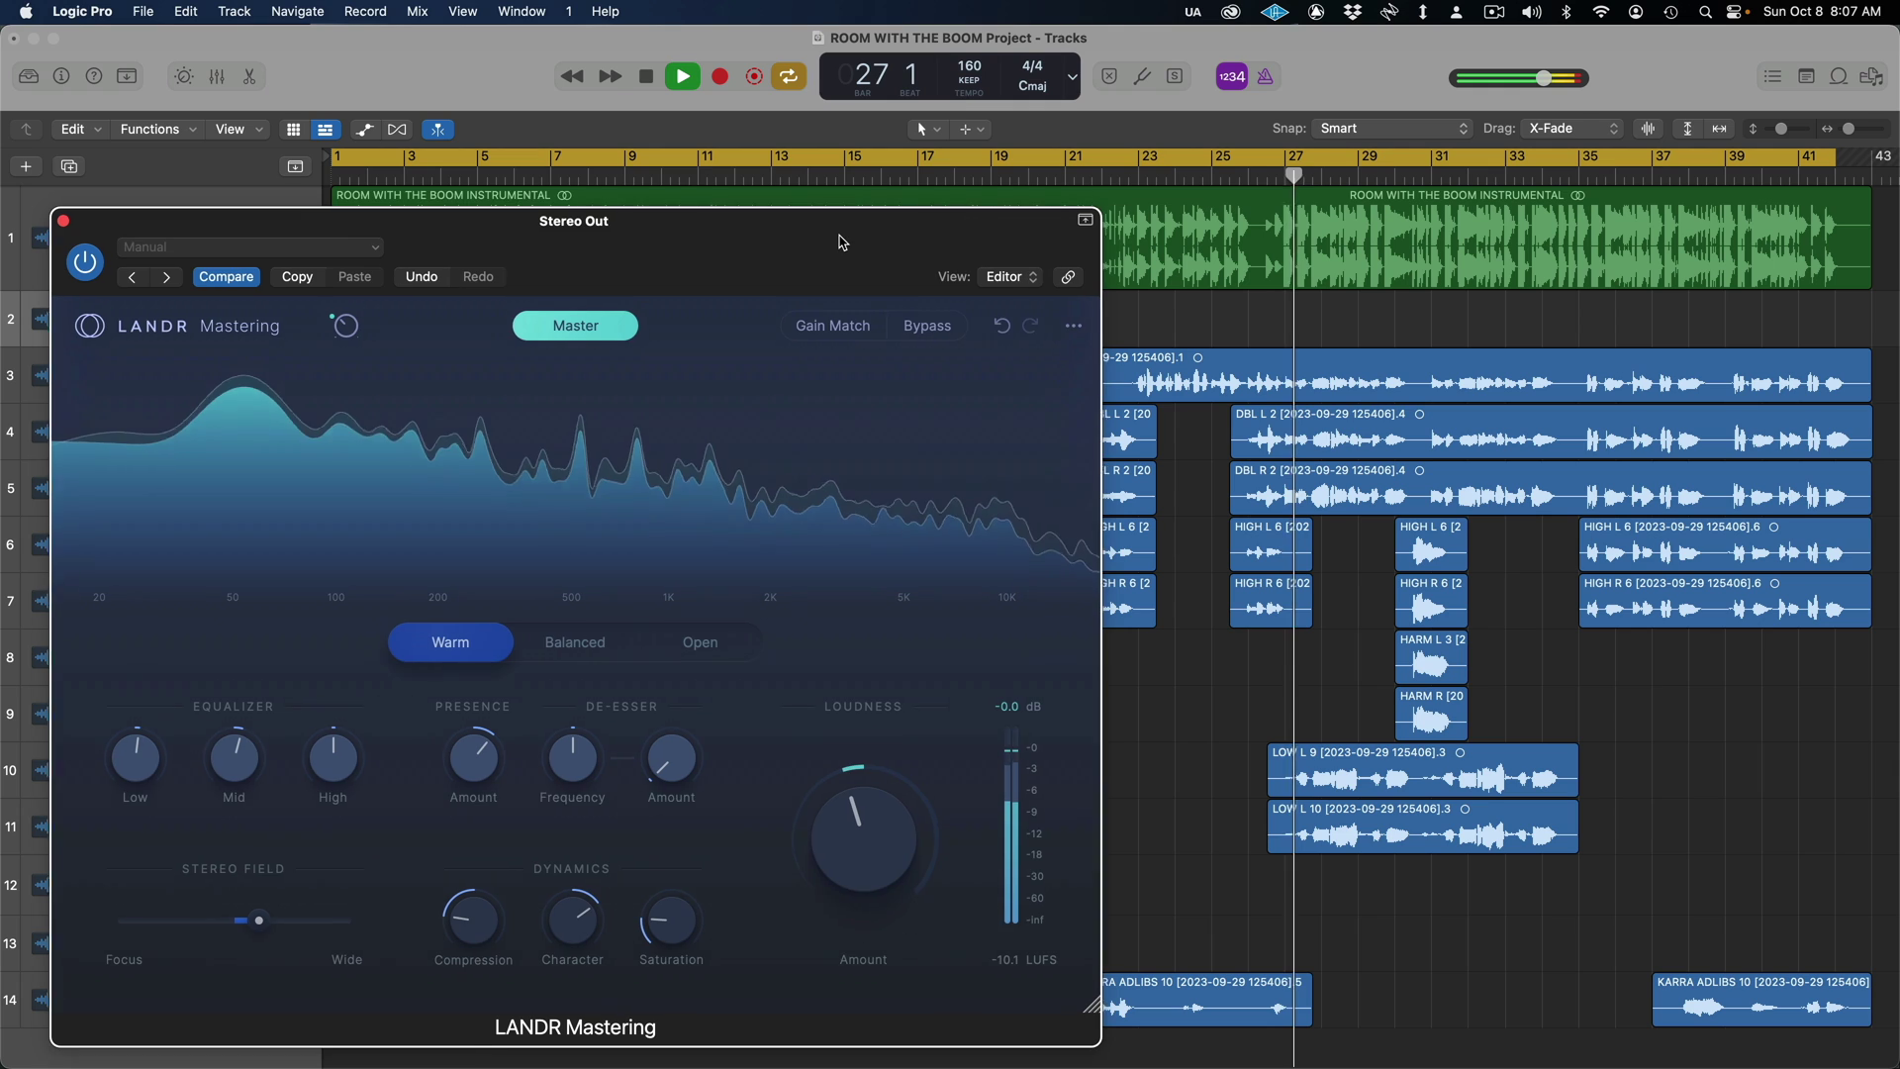
drag(849, 243, 857, 234)
Step: Lower the Loudness Amount further, turn Compression fully down, and check the master against the bypassed signal
drag(867, 841, 859, 879)
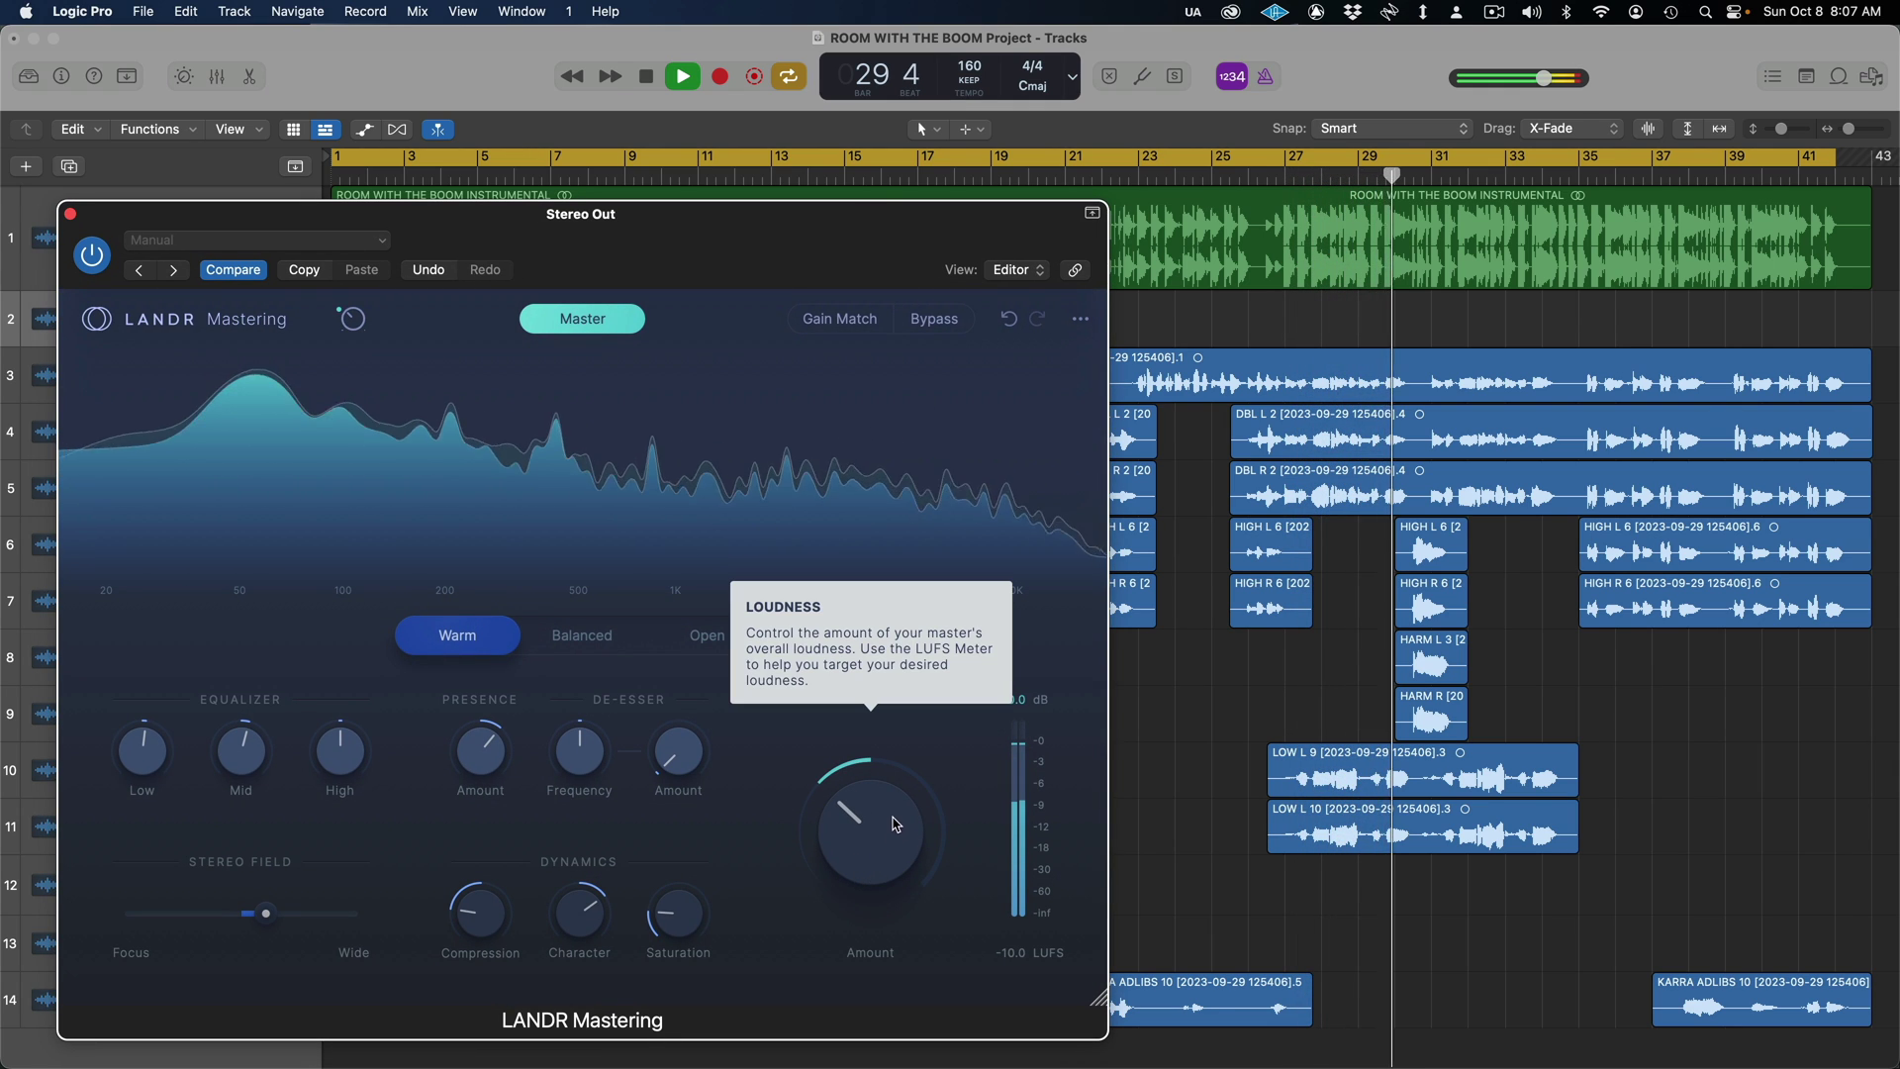
drag(480, 913, 495, 1024)
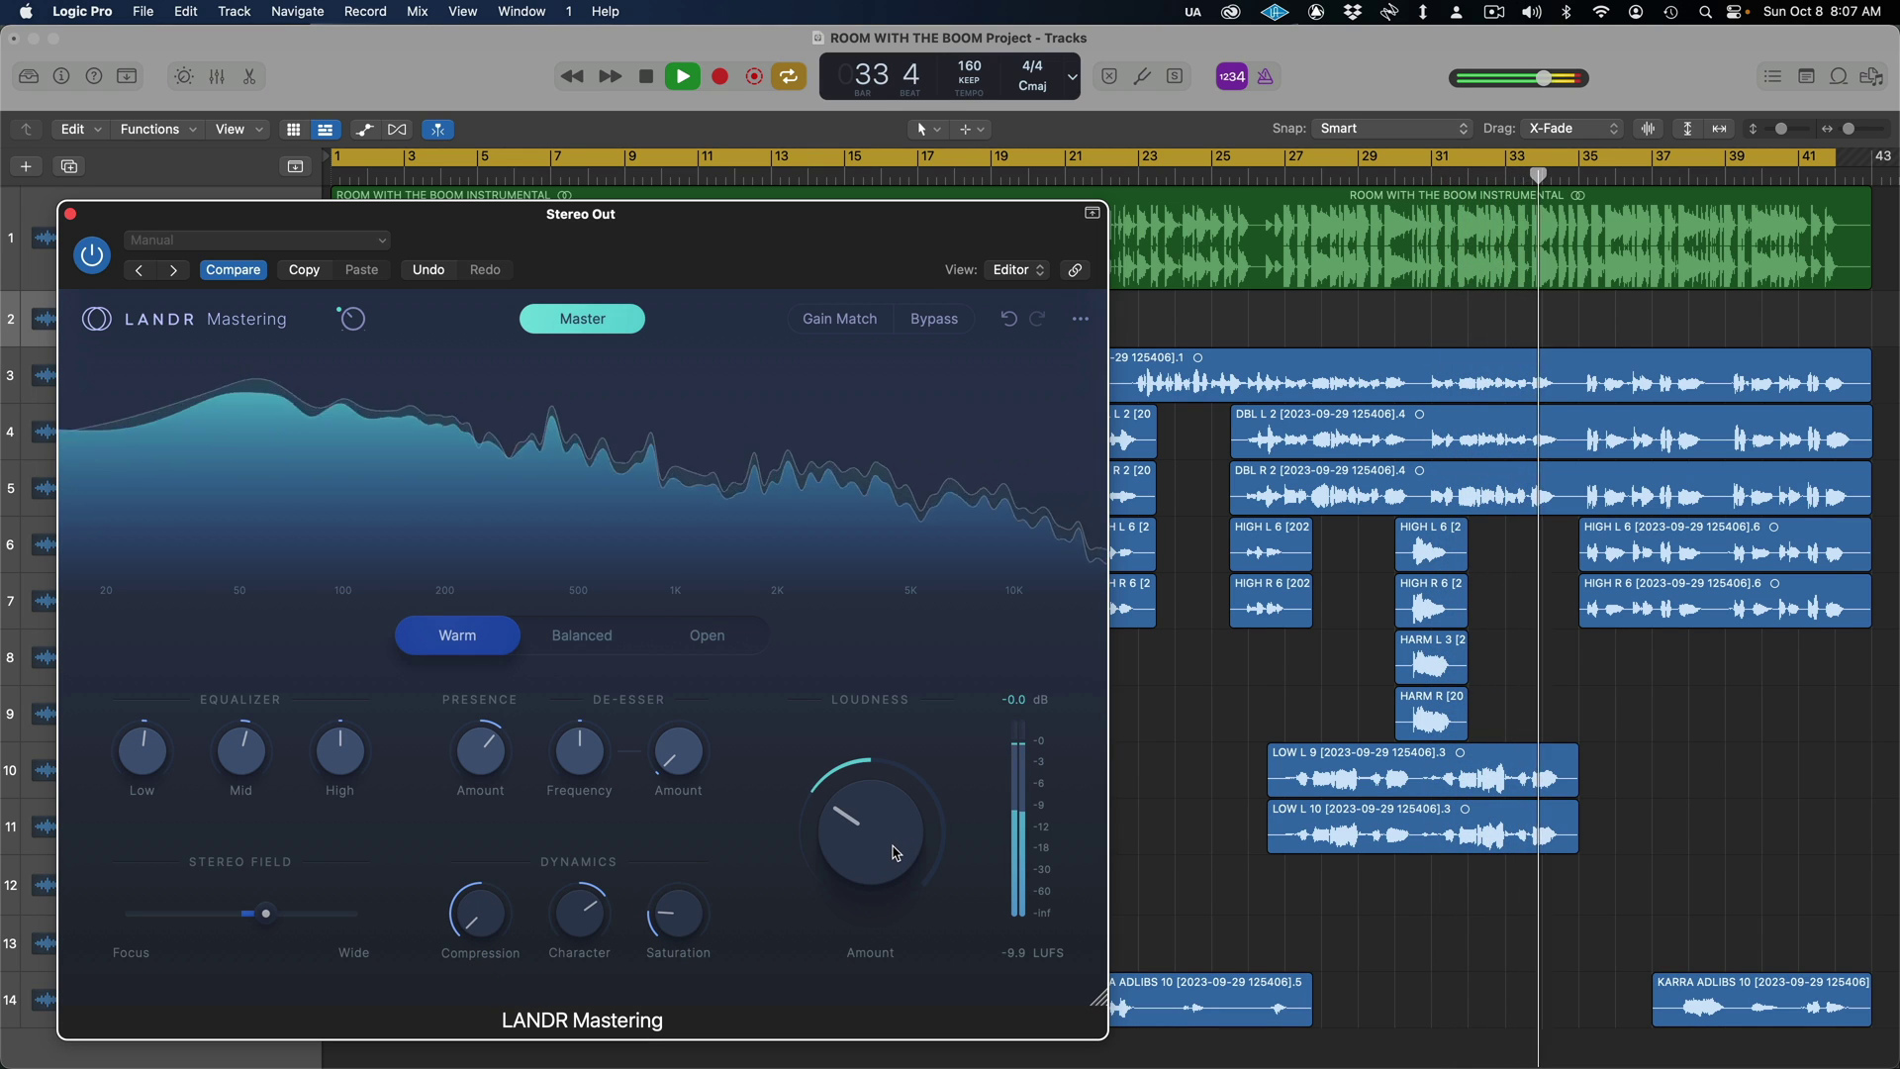
click(941, 321)
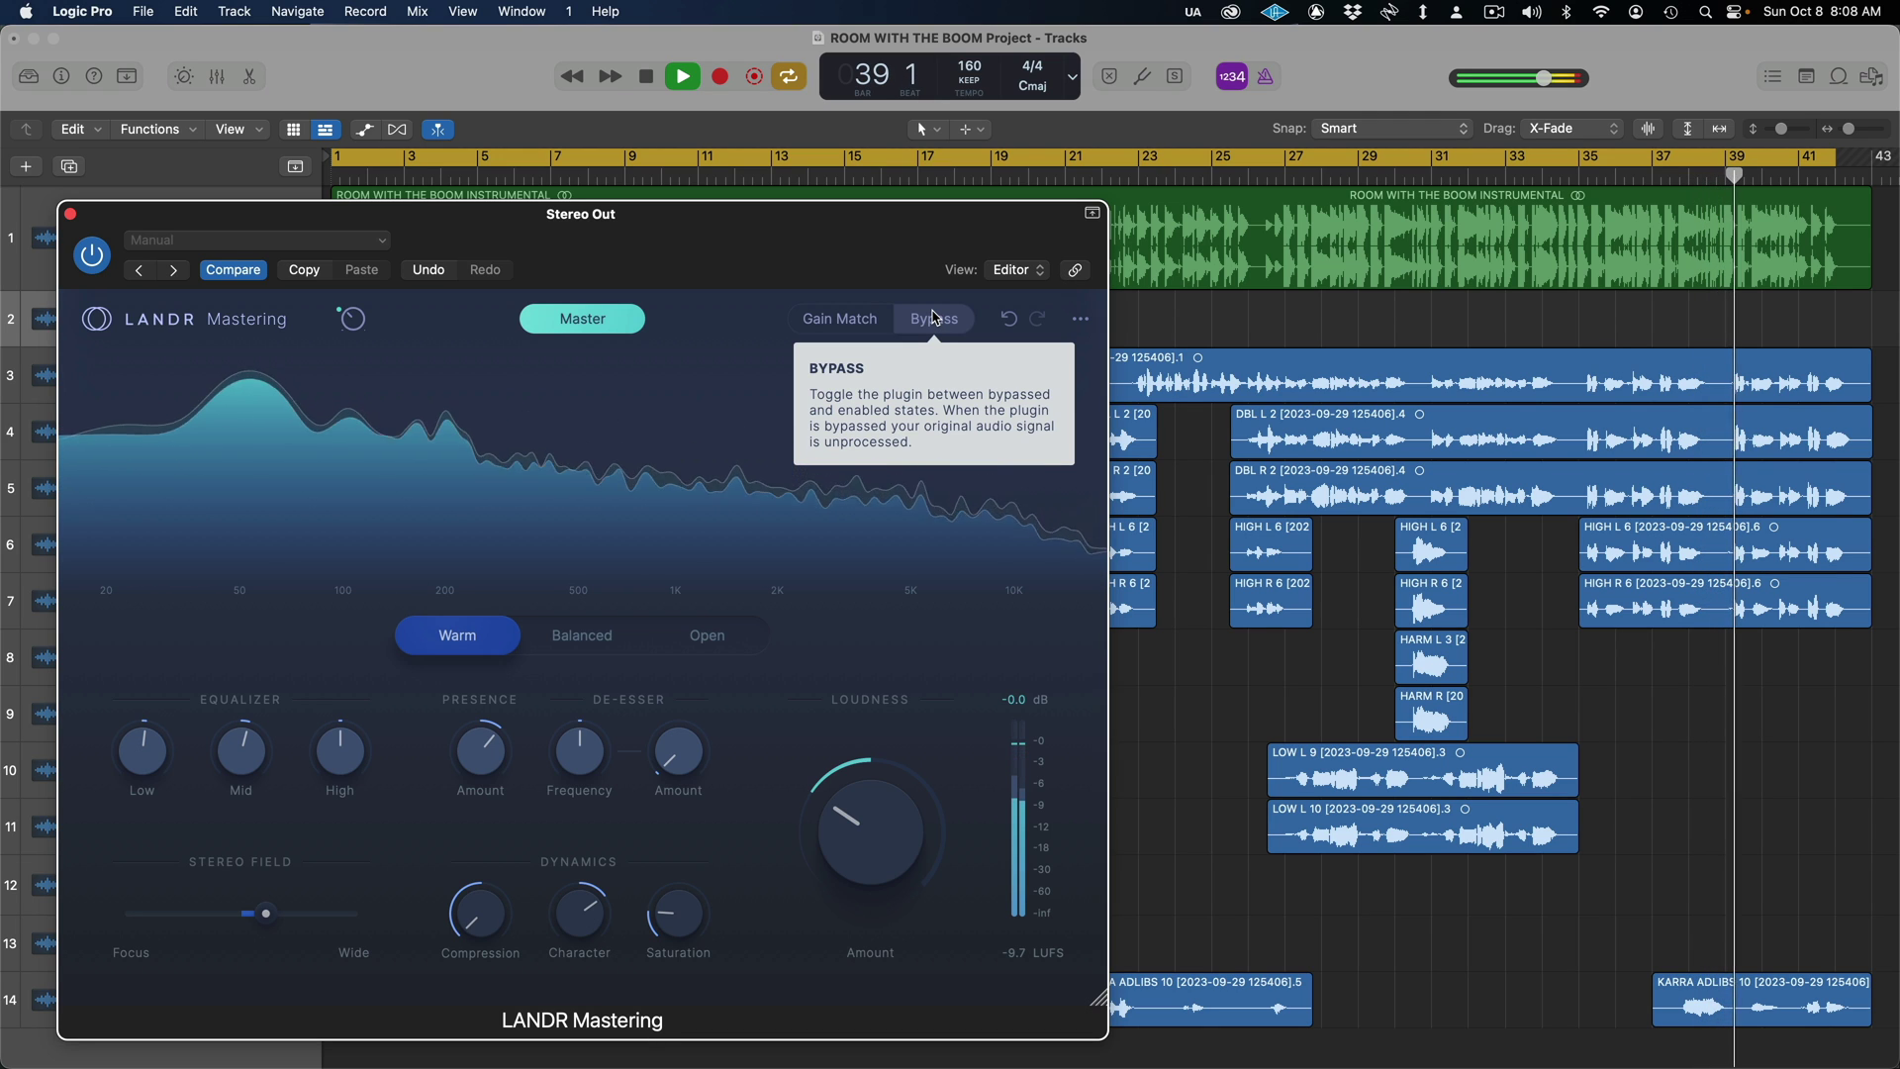
Step: Turn off the cycle range, move the plug-in window clear of the track headers and stop playback near the song's end
click(1020, 176)
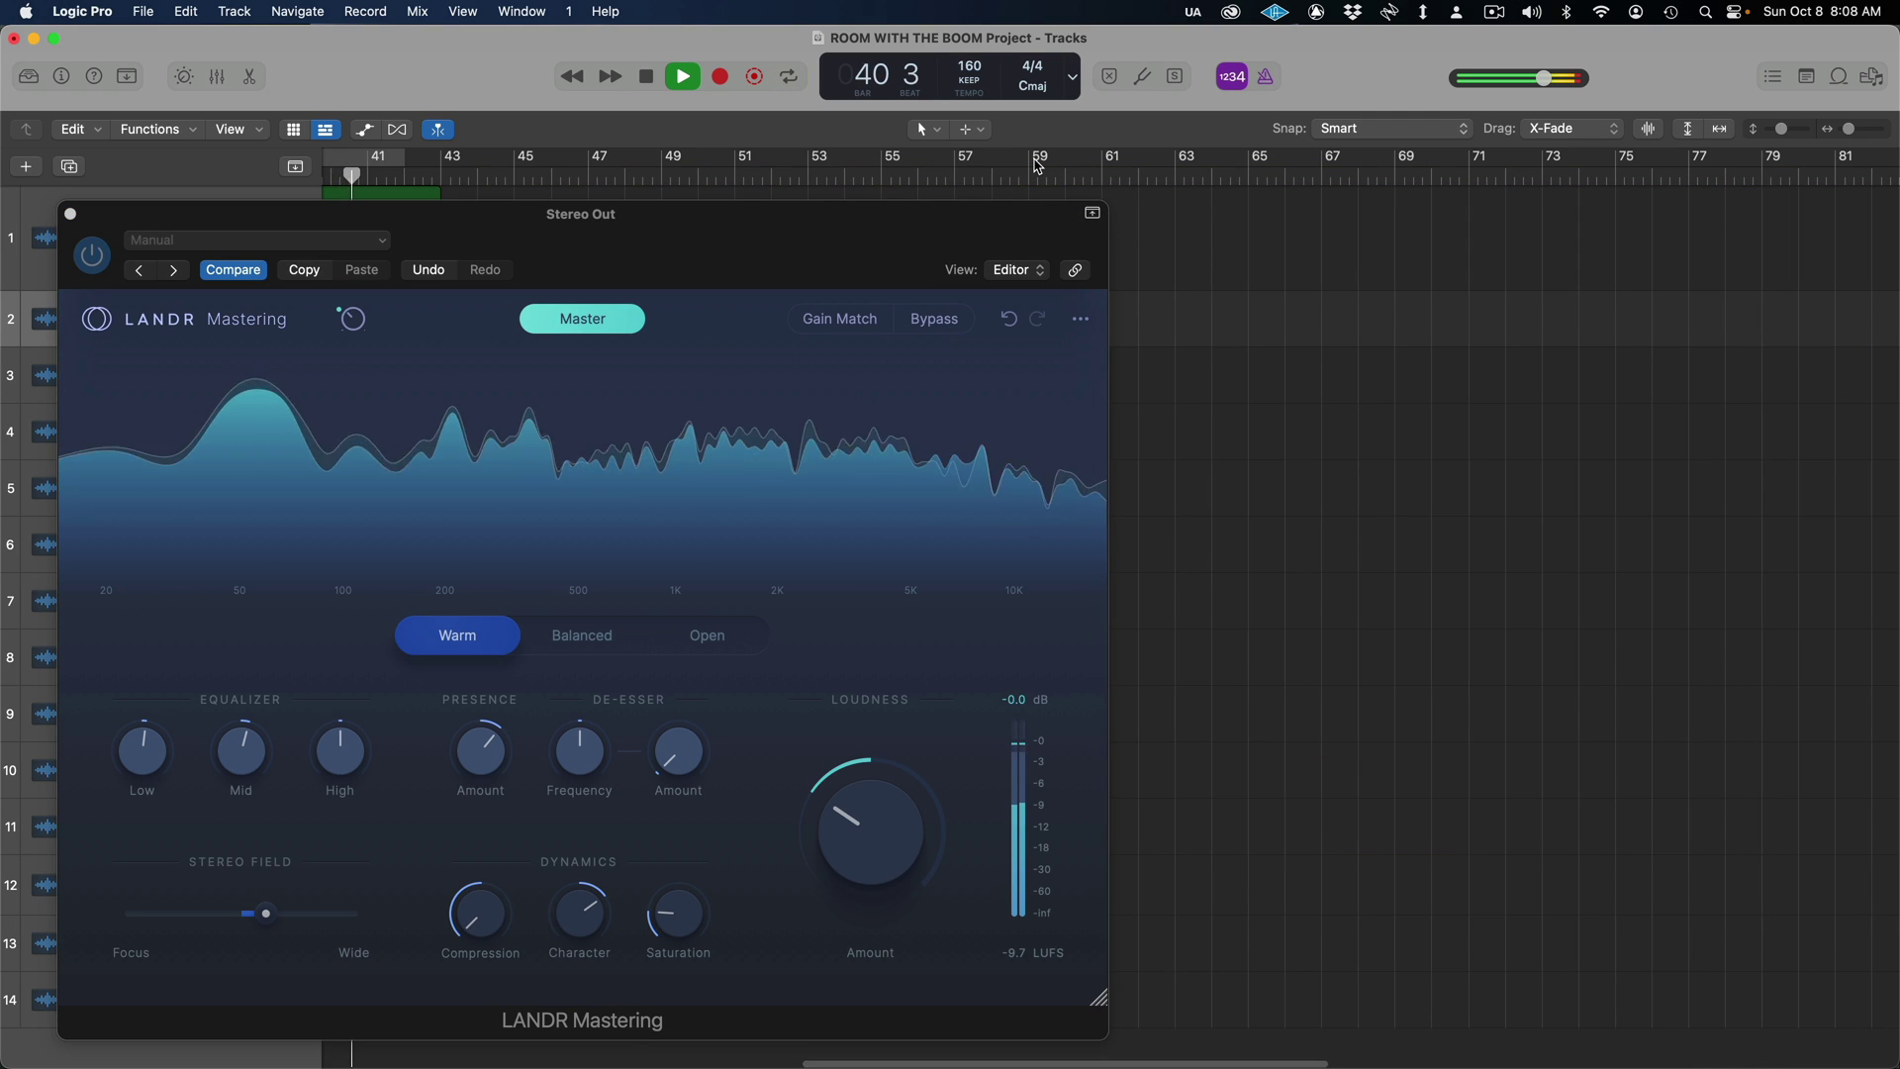
drag(475, 214, 1136, 163)
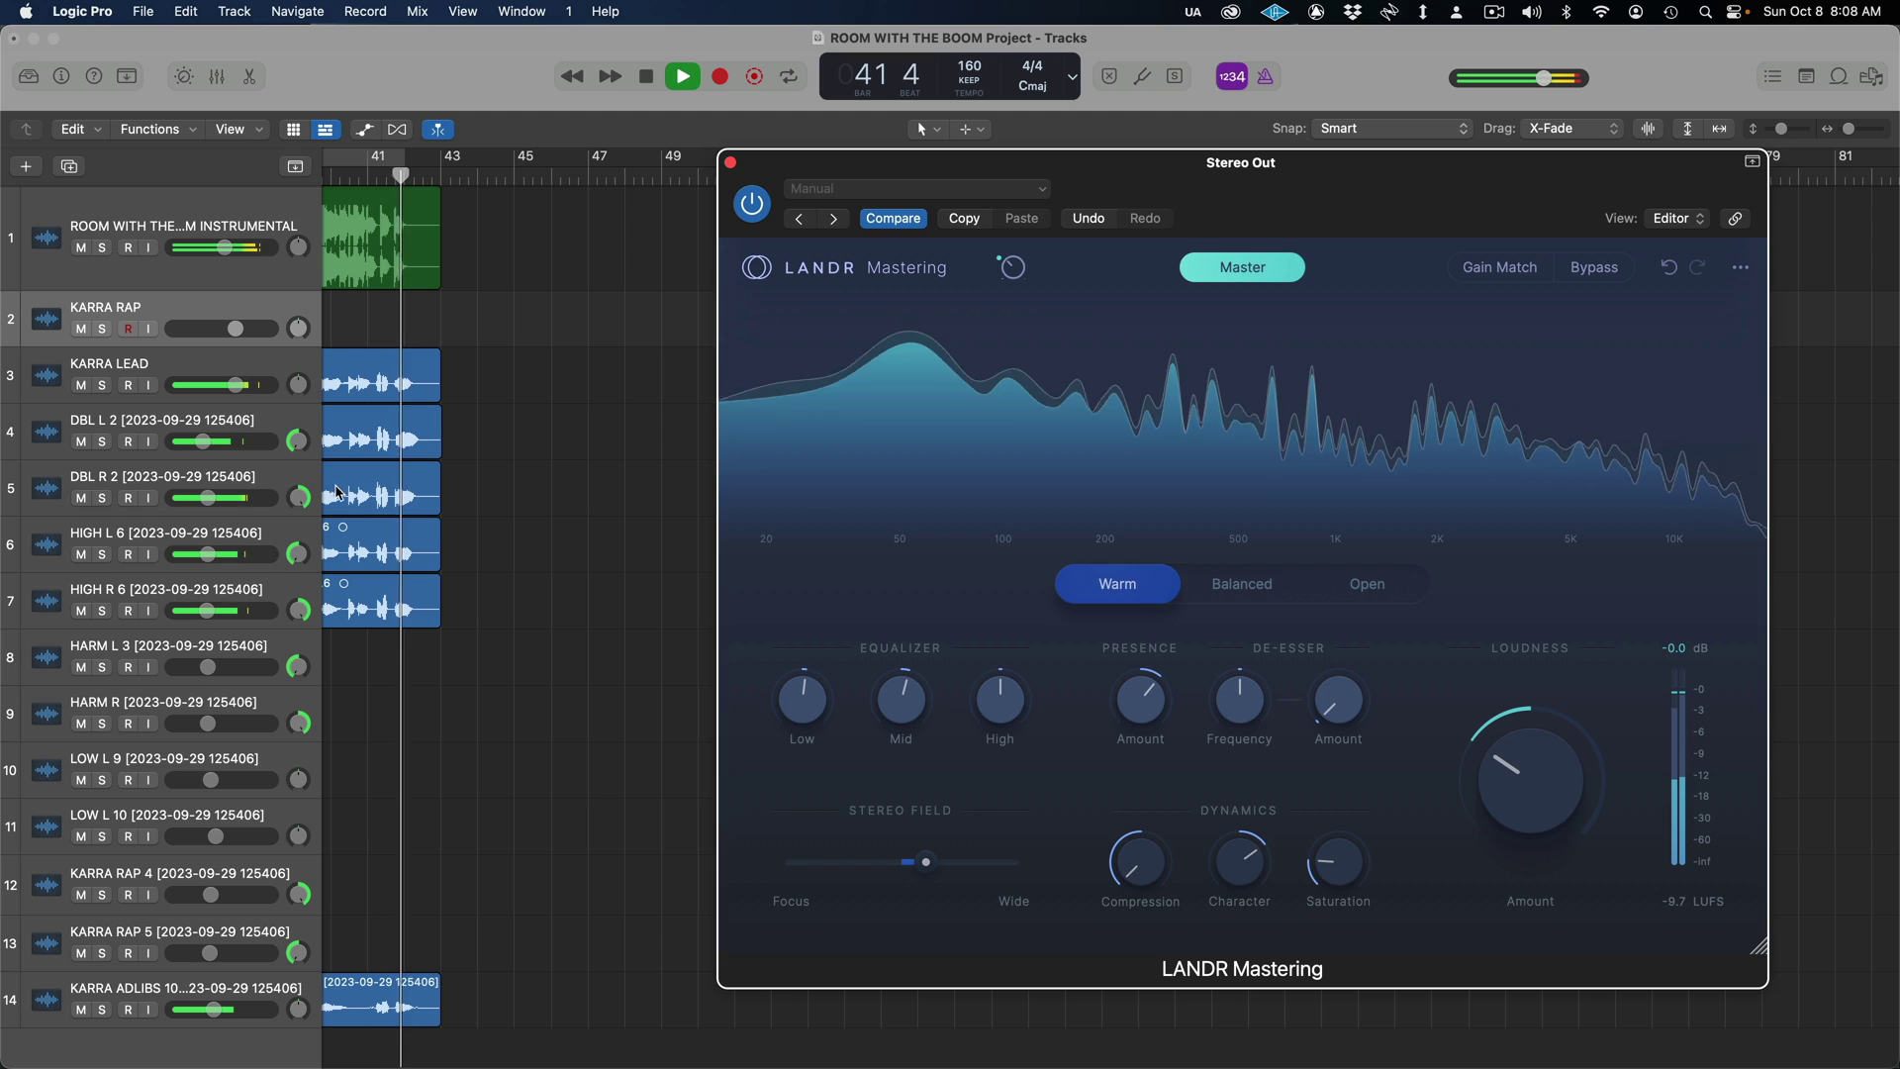
key(space)
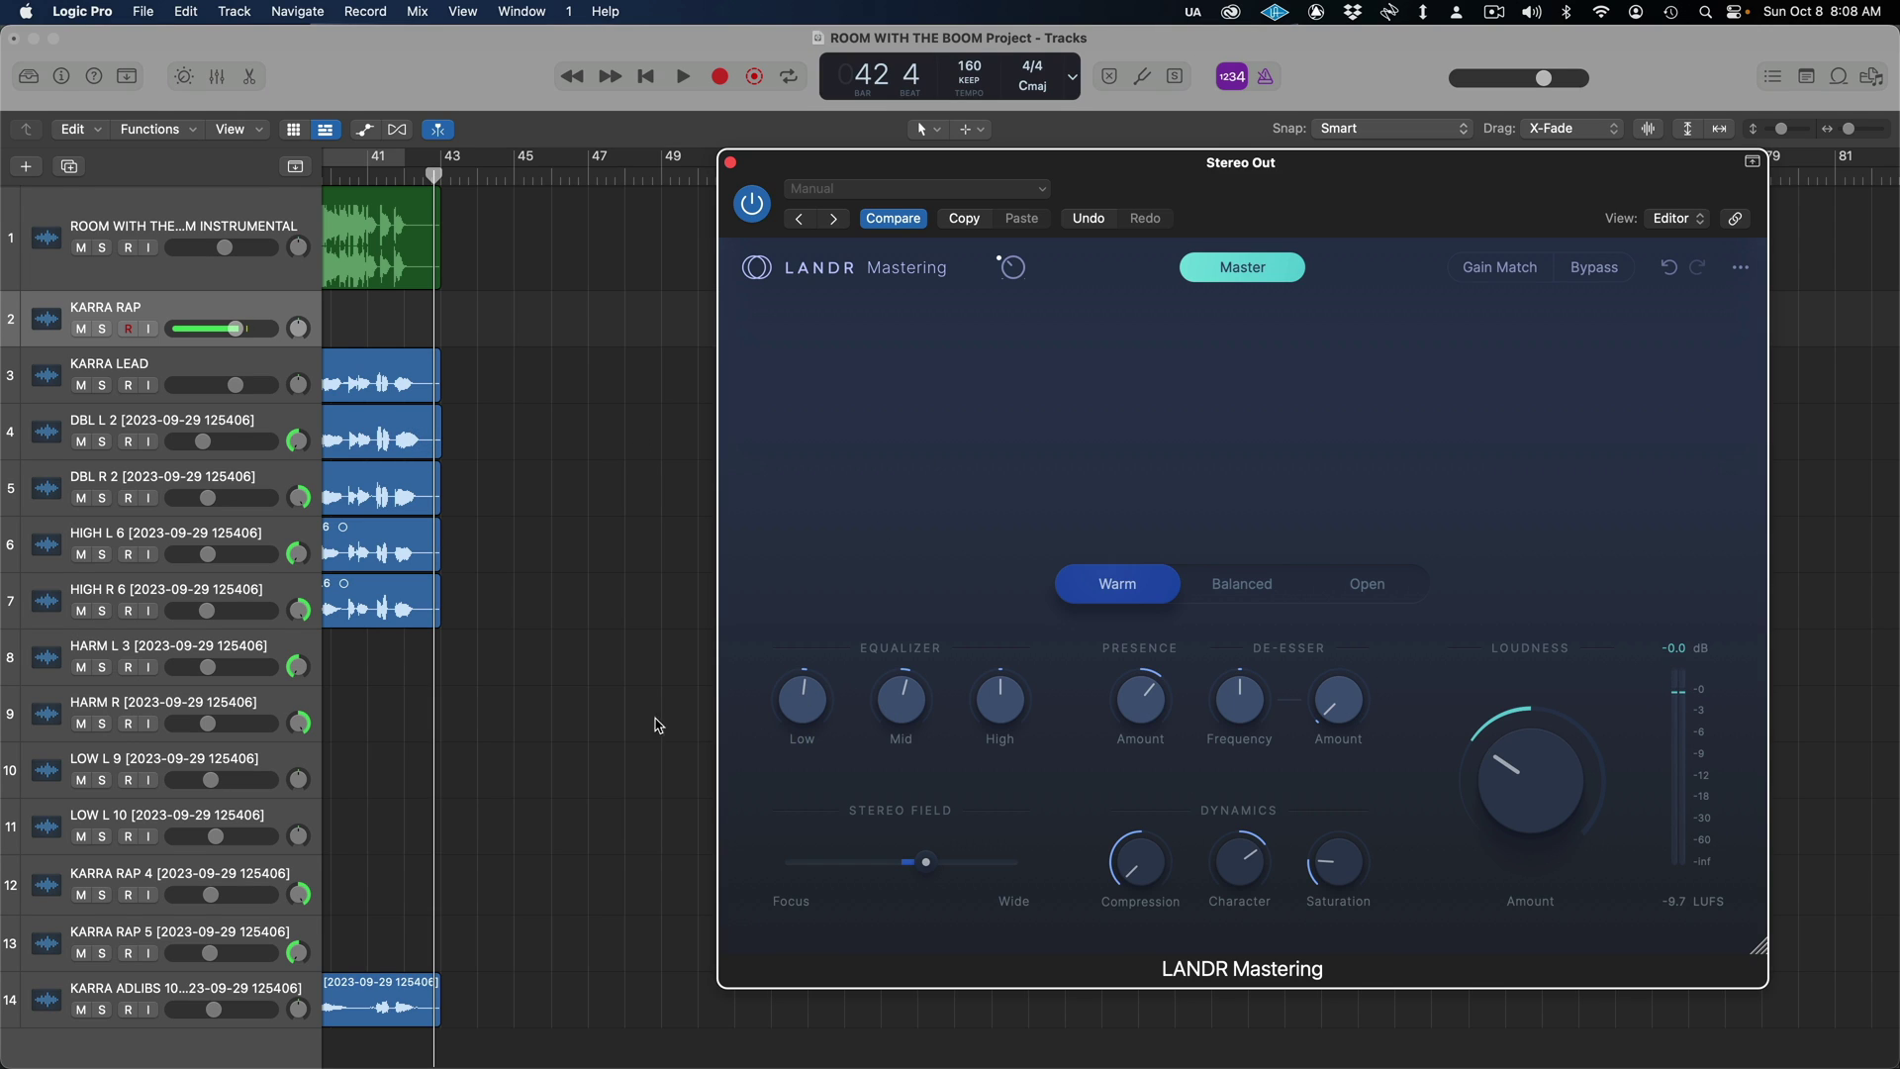
Step: Zoom out the timeline, close the LANDR plug-in window and start playback from about bar 8
drag(1848, 129, 1844, 129)
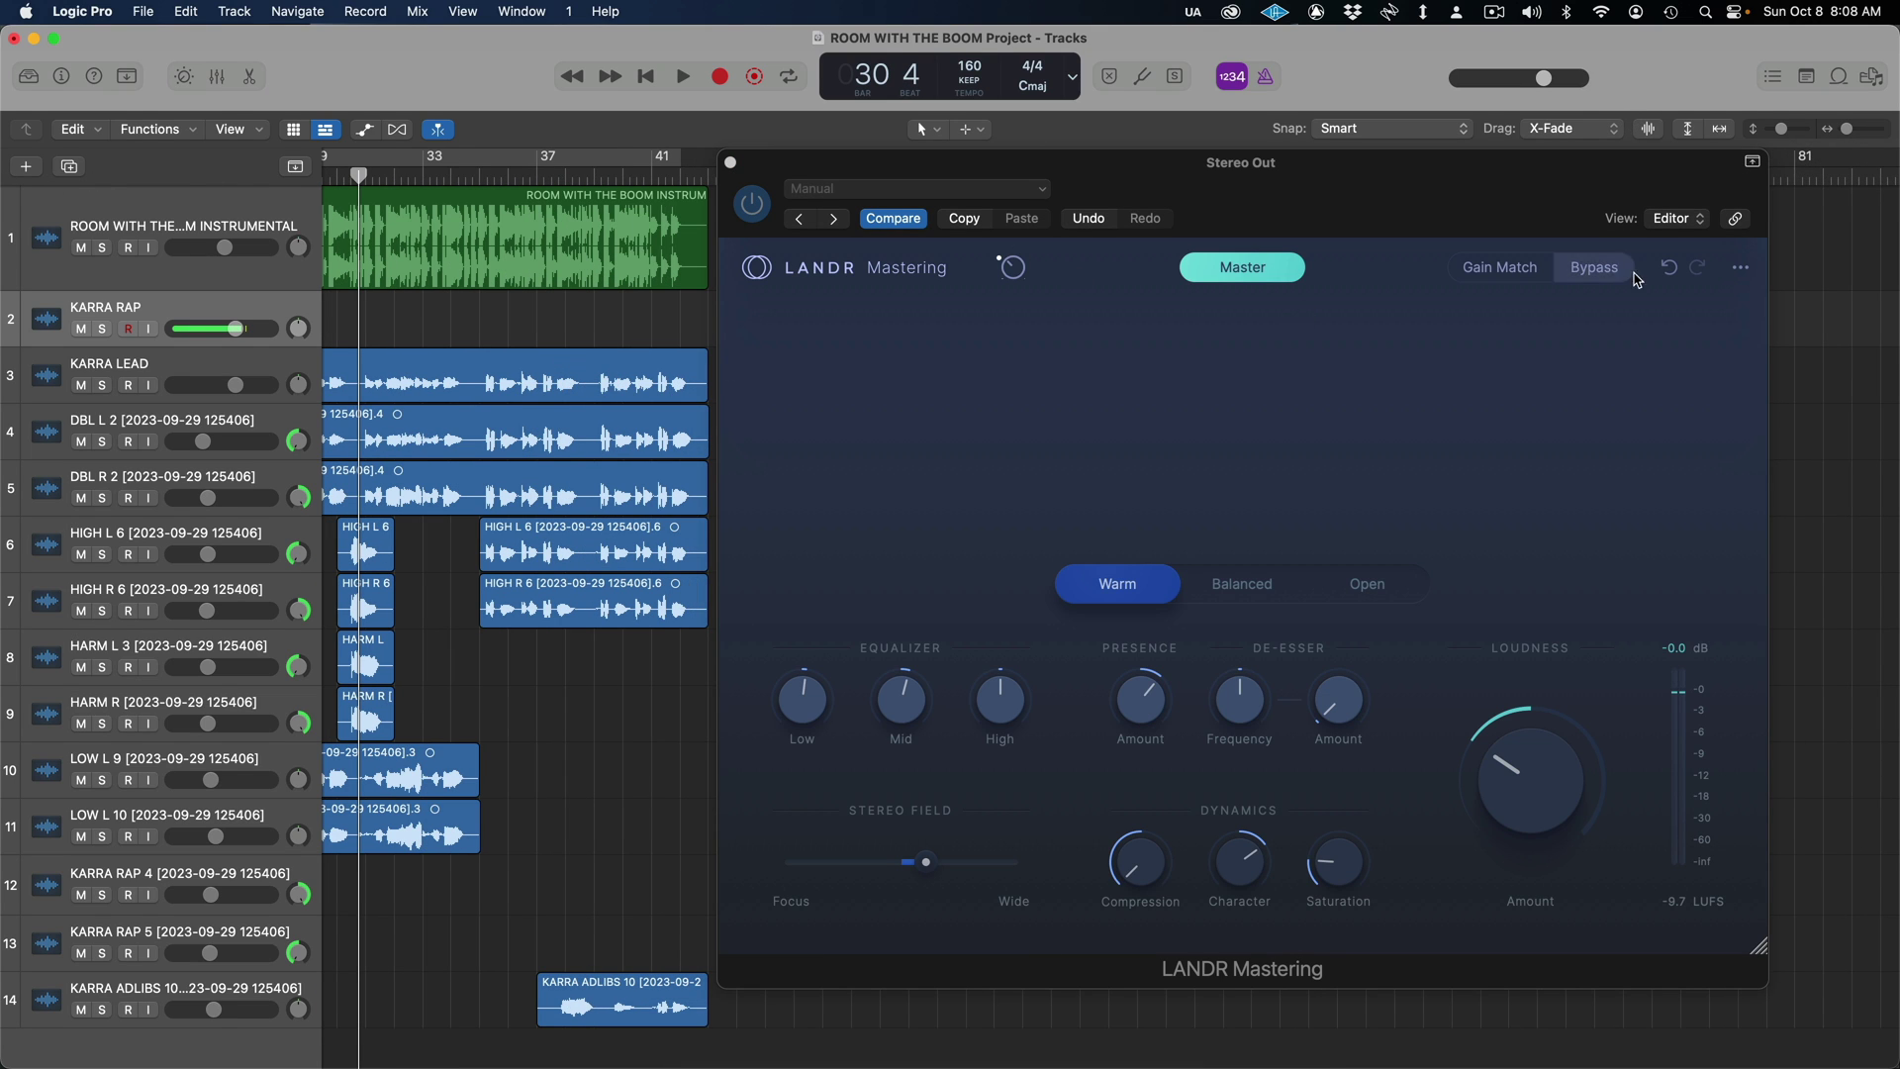
scroll(479, 453, left, 10)
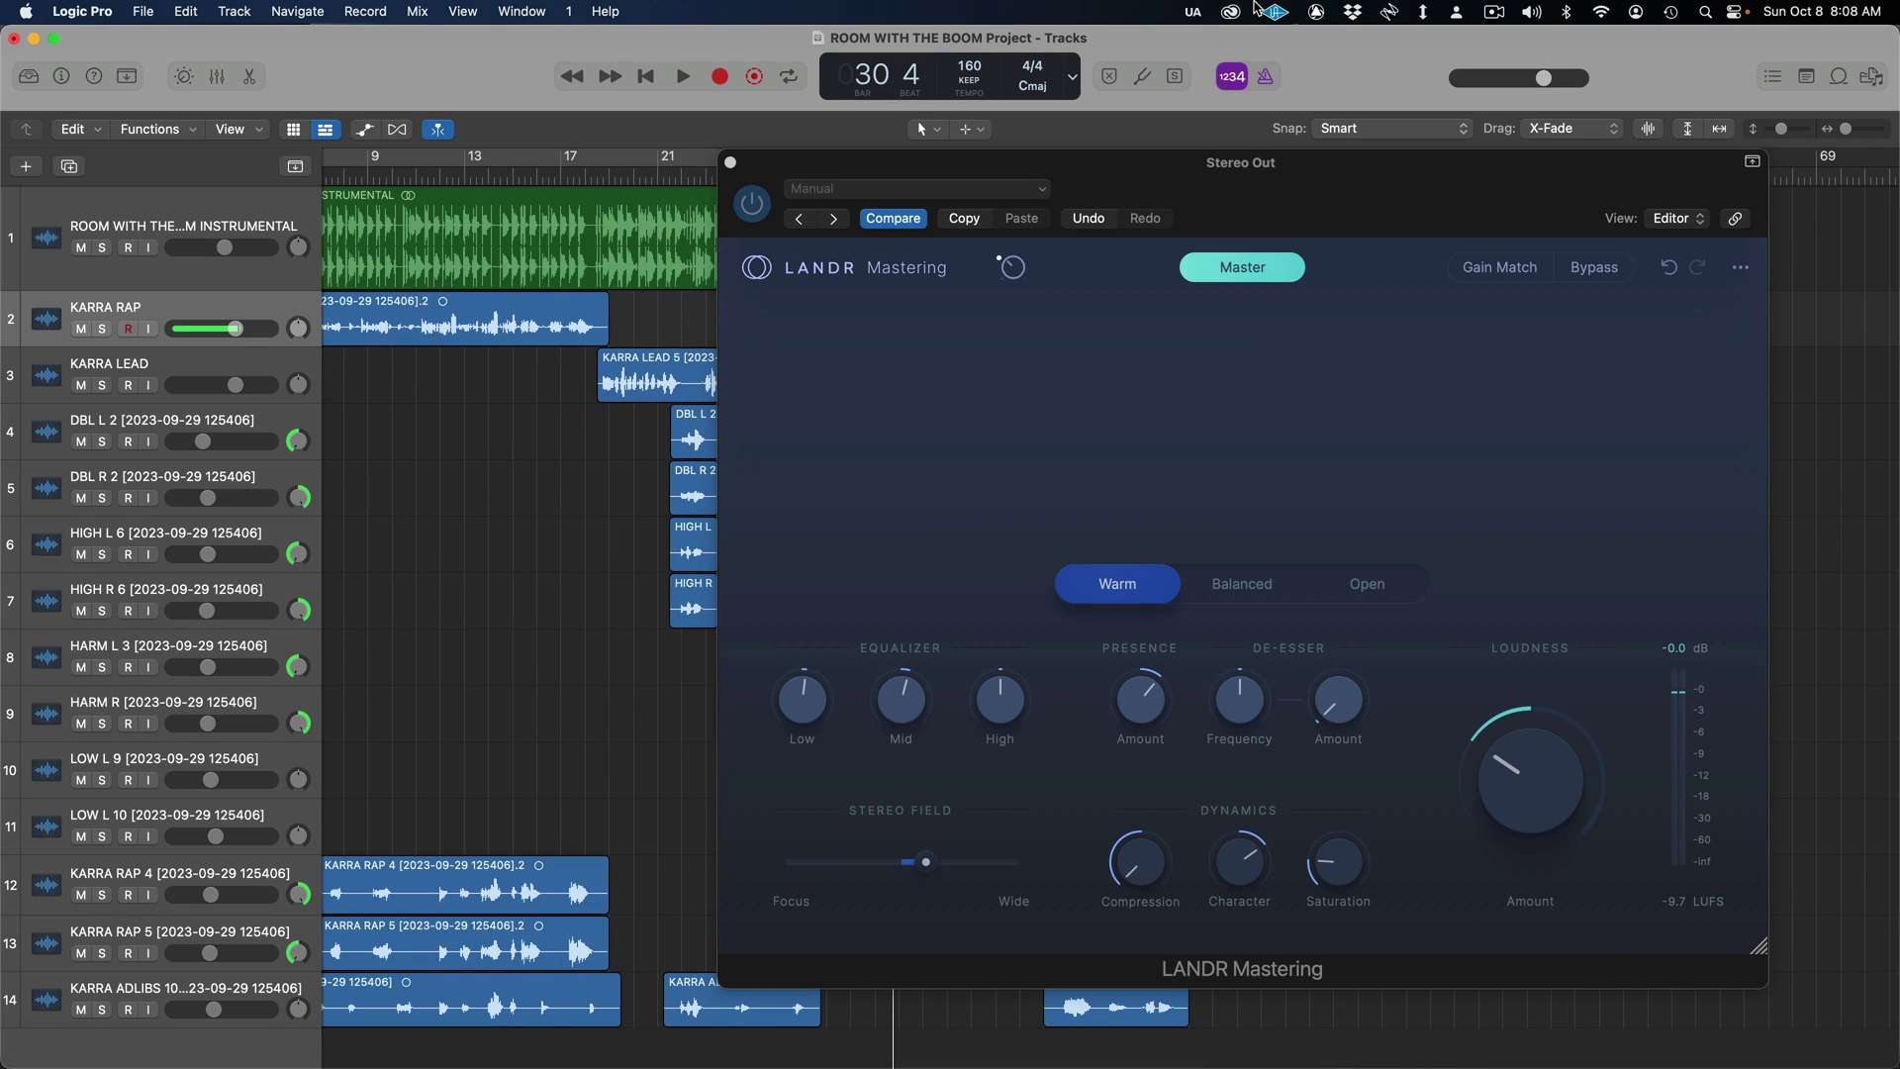
drag(1171, 171, 1243, 178)
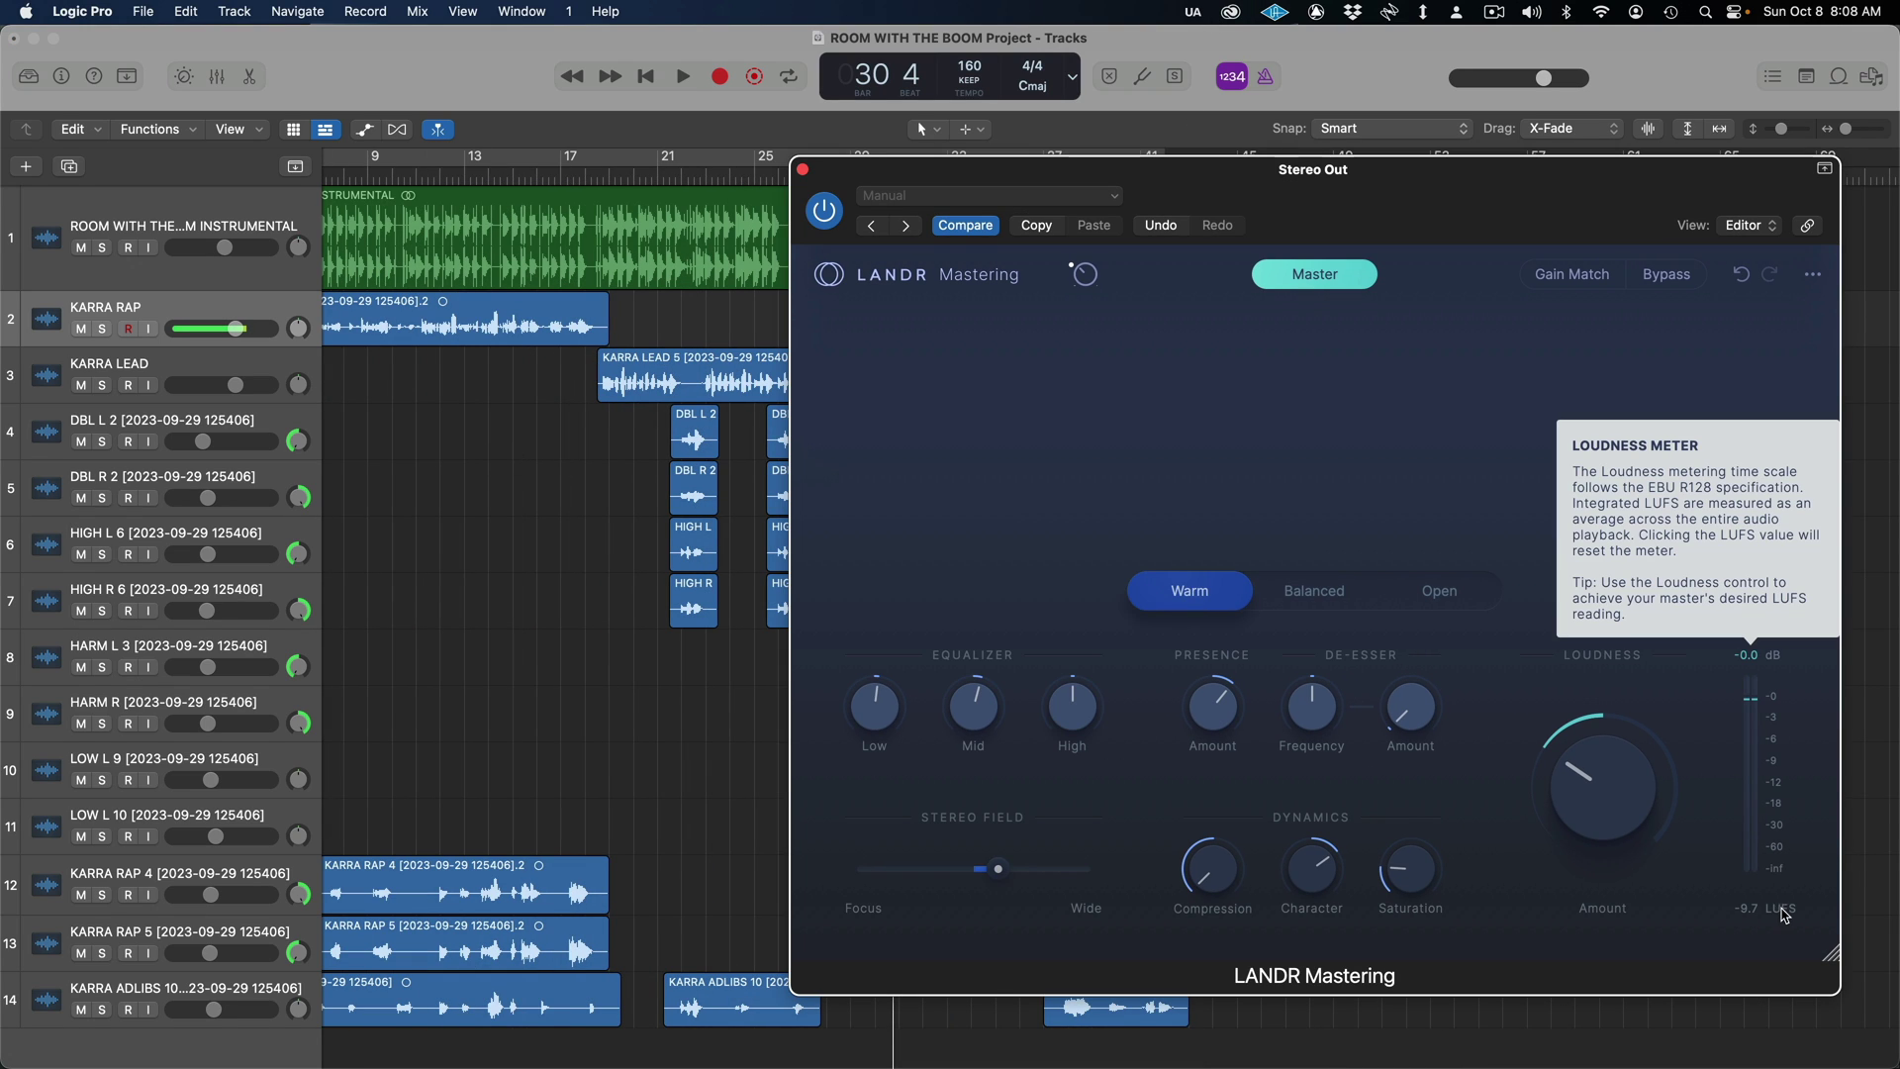
key(super+w)
double_click(362, 183)
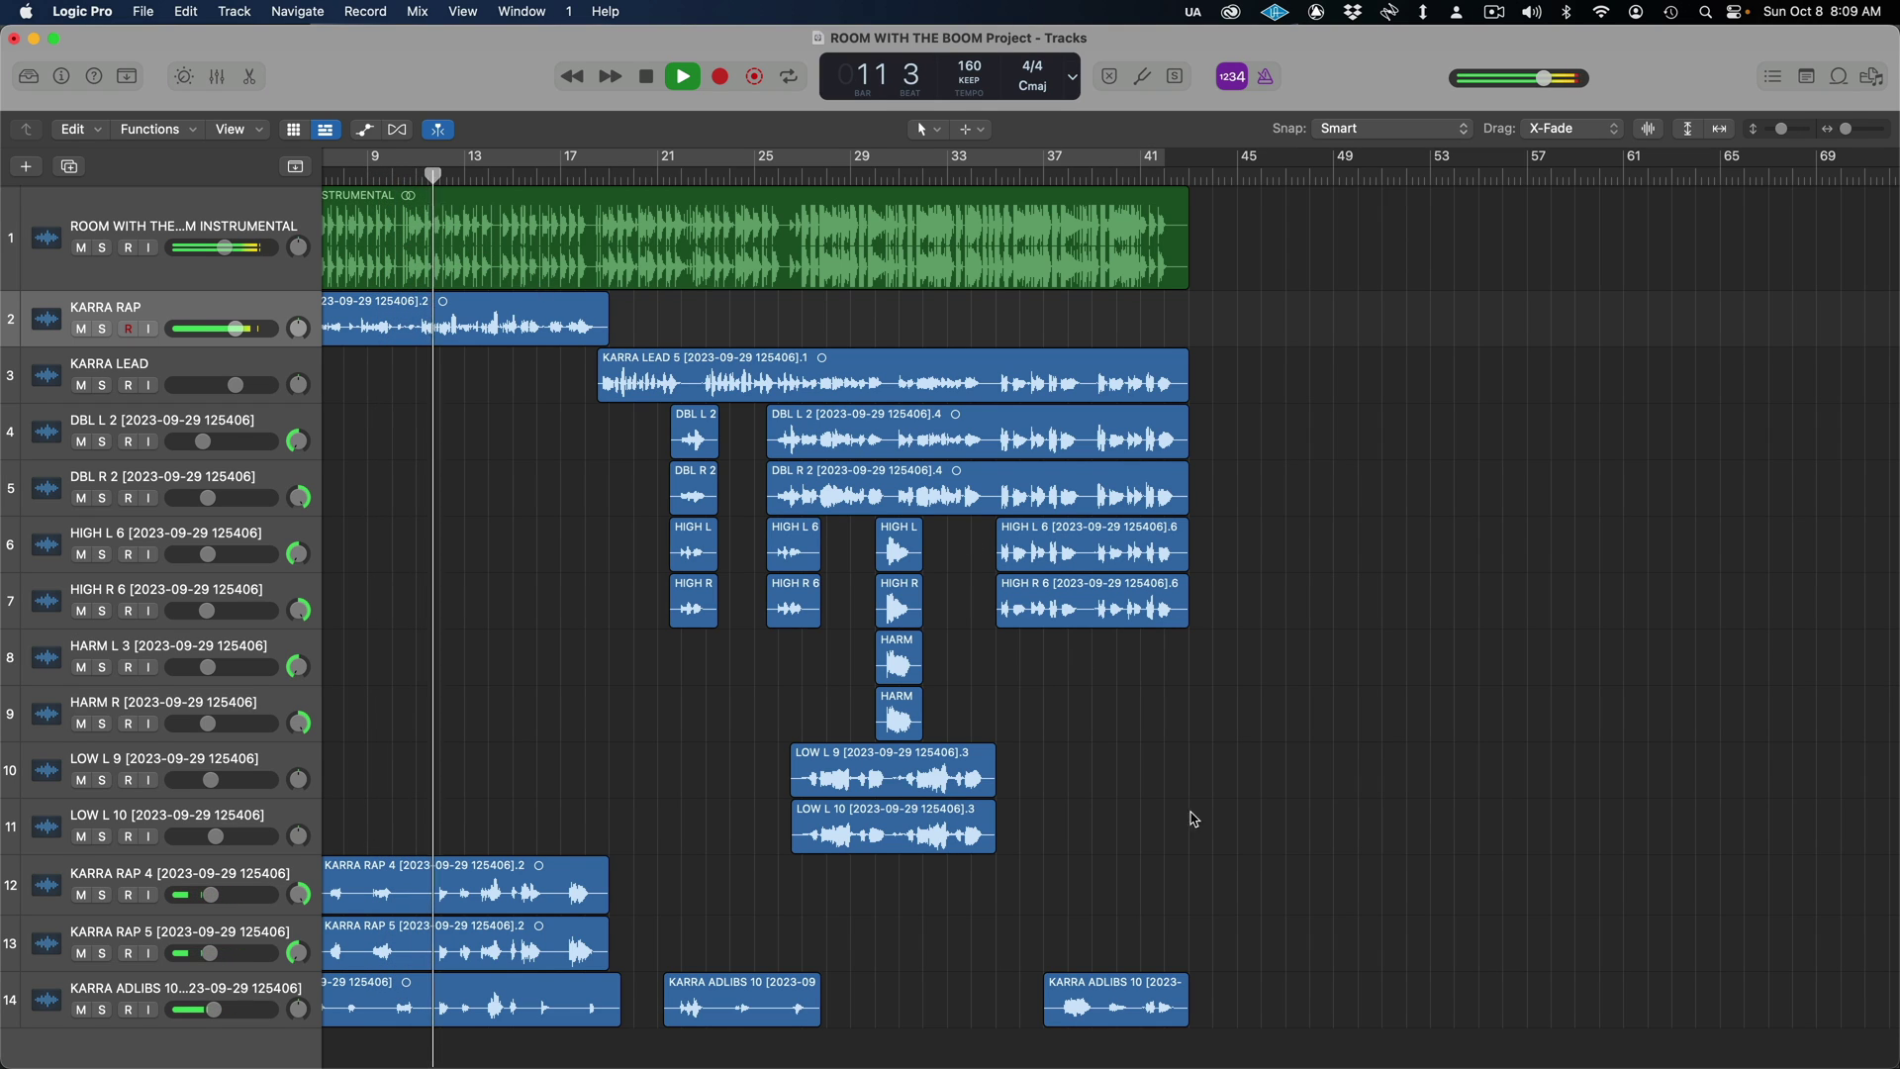
Step: Reopen the LANDR Mastering plug-in from the Stereo Out channel in the mixer, and hide the mixer again
mouse_move(1432, 1029)
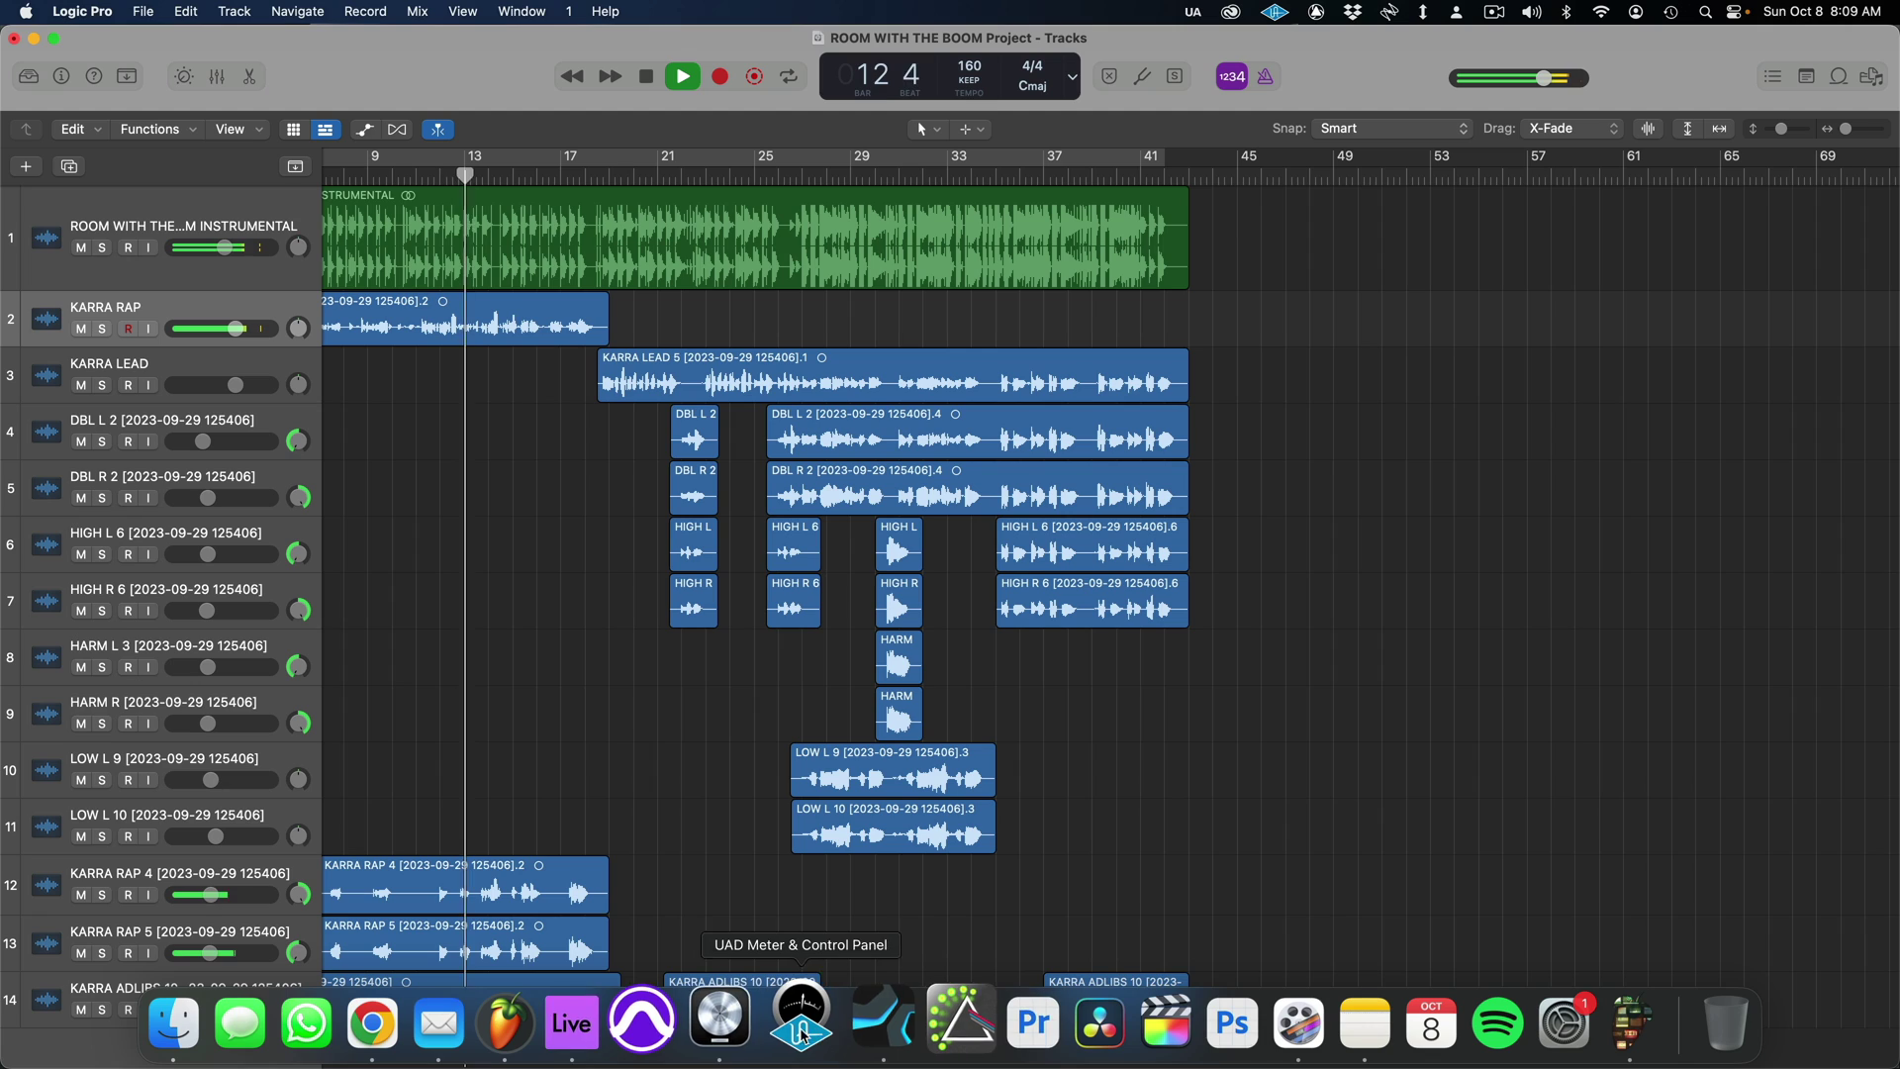
key(x)
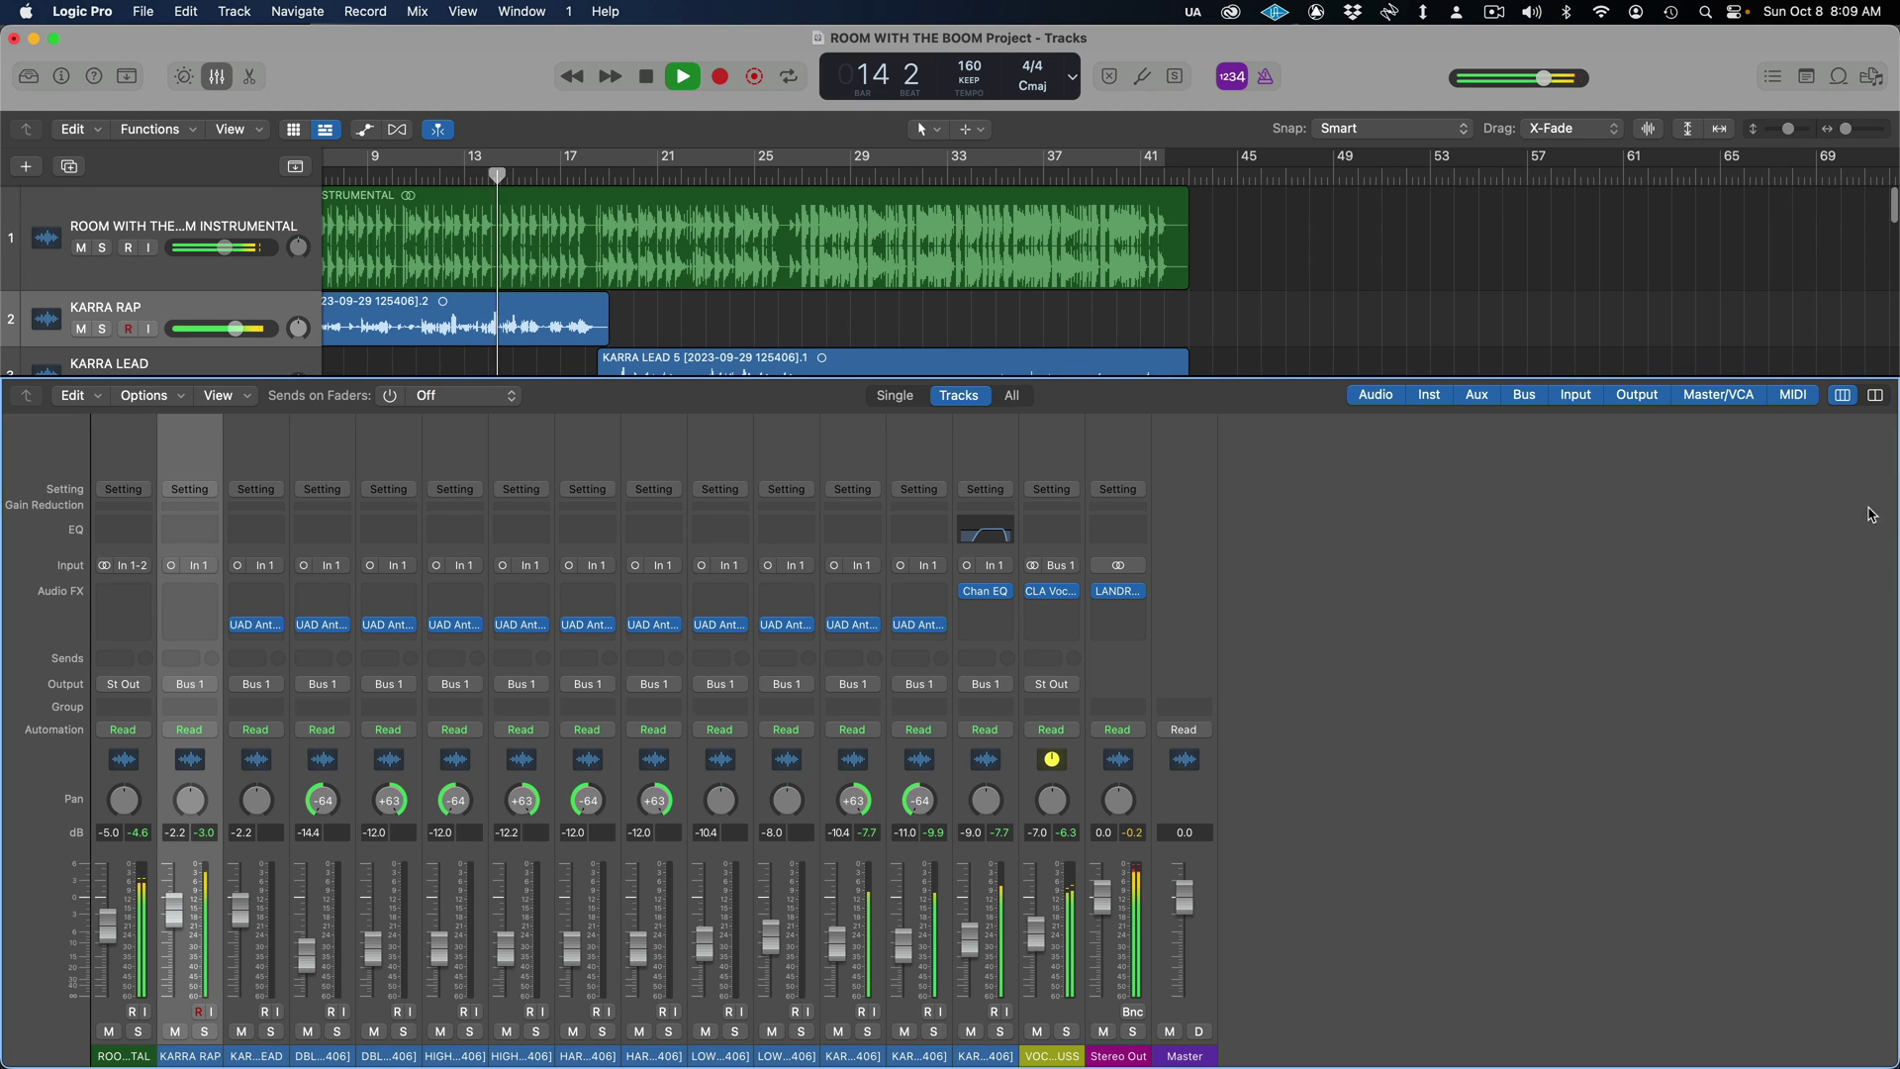
mouse_move(1122, 599)
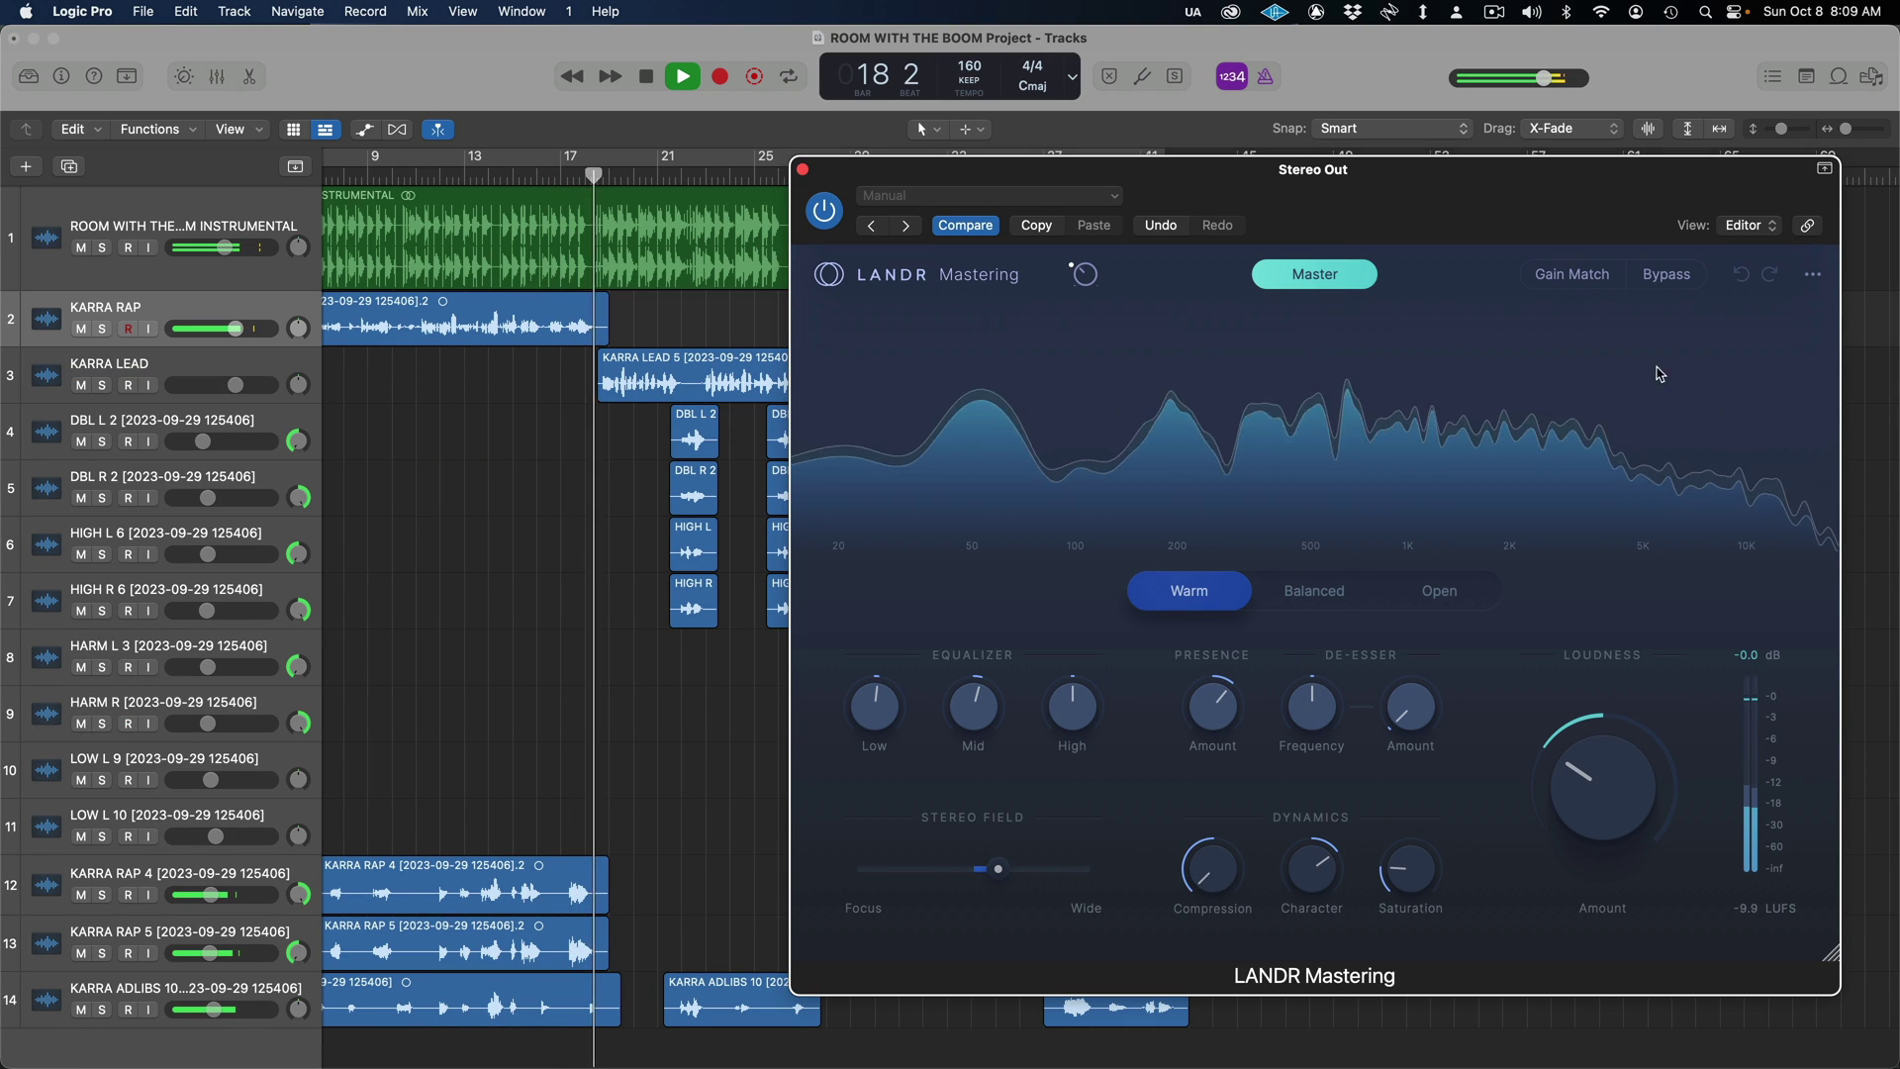
Step: Compare the mastered and unprocessed sound during playback by bypassing and re-enabling the LANDR plug-in twice
click(1663, 278)
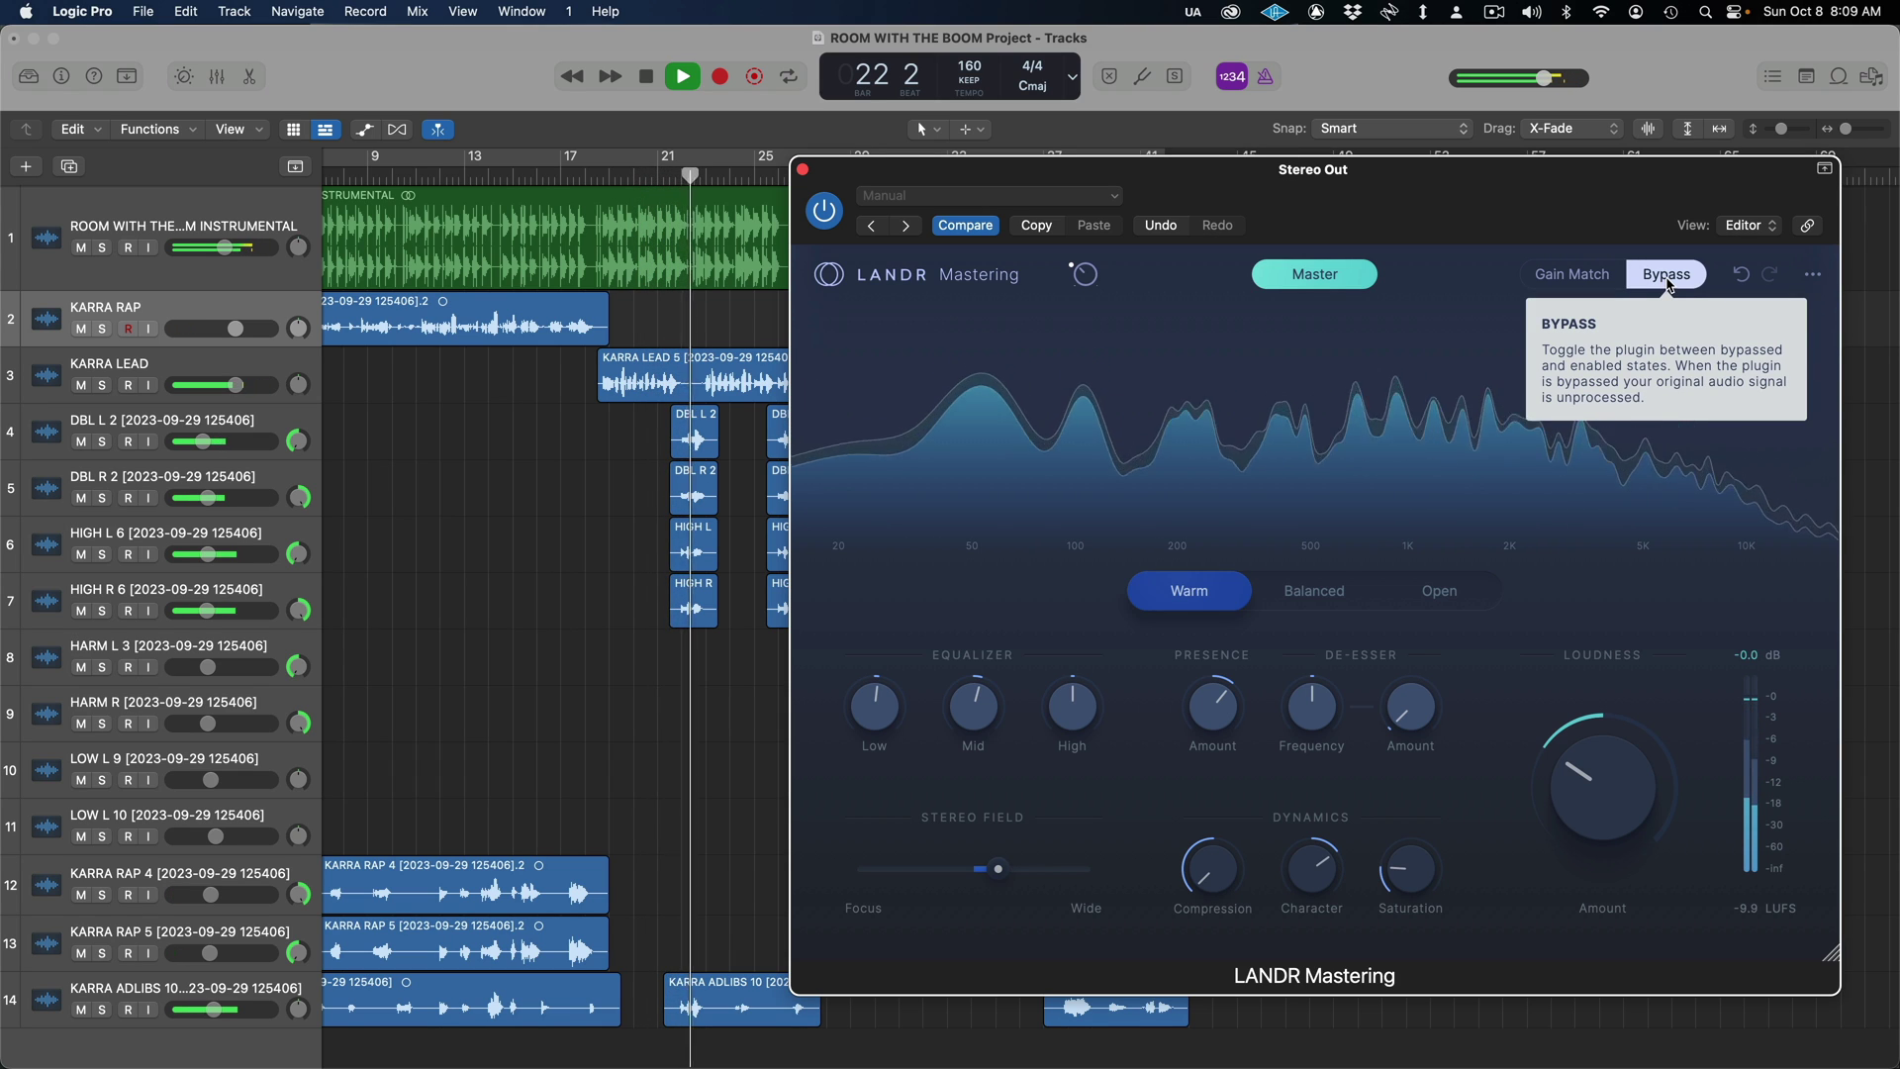
click(1669, 285)
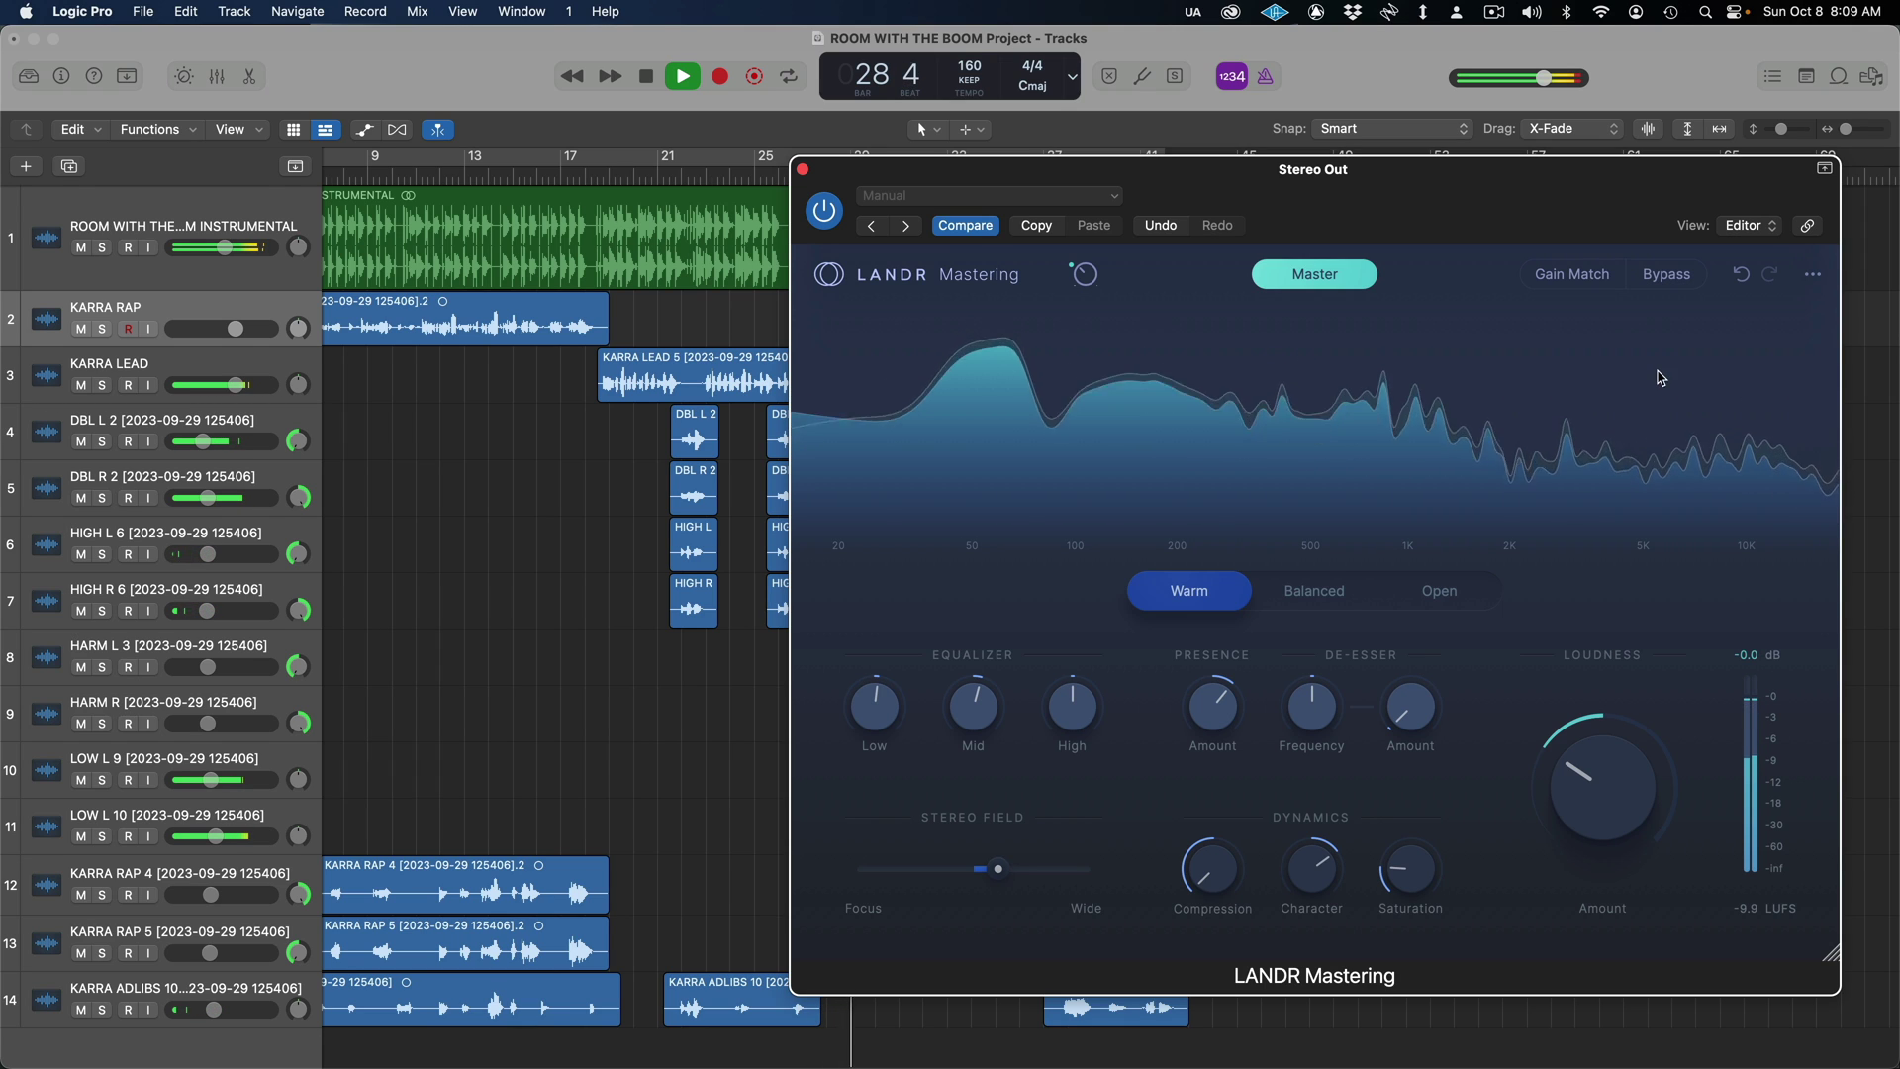
click(1655, 285)
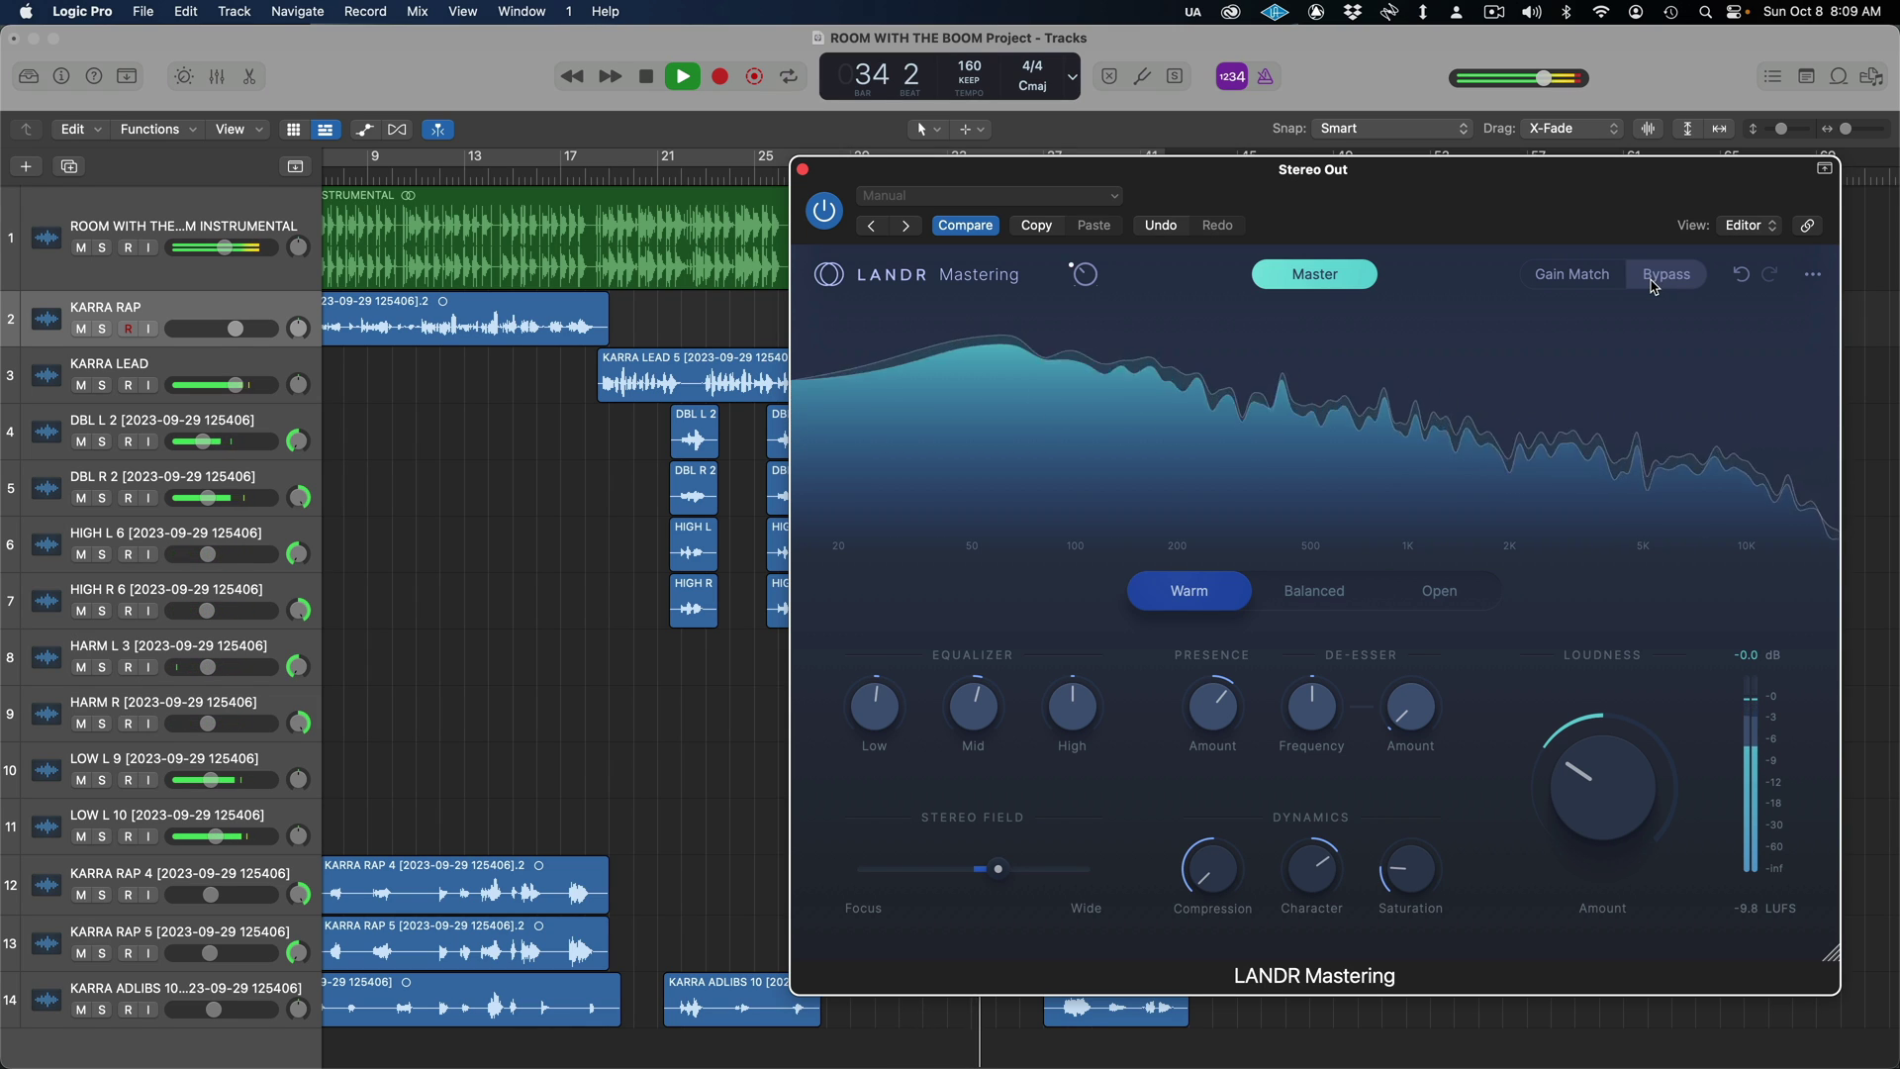
click(1654, 285)
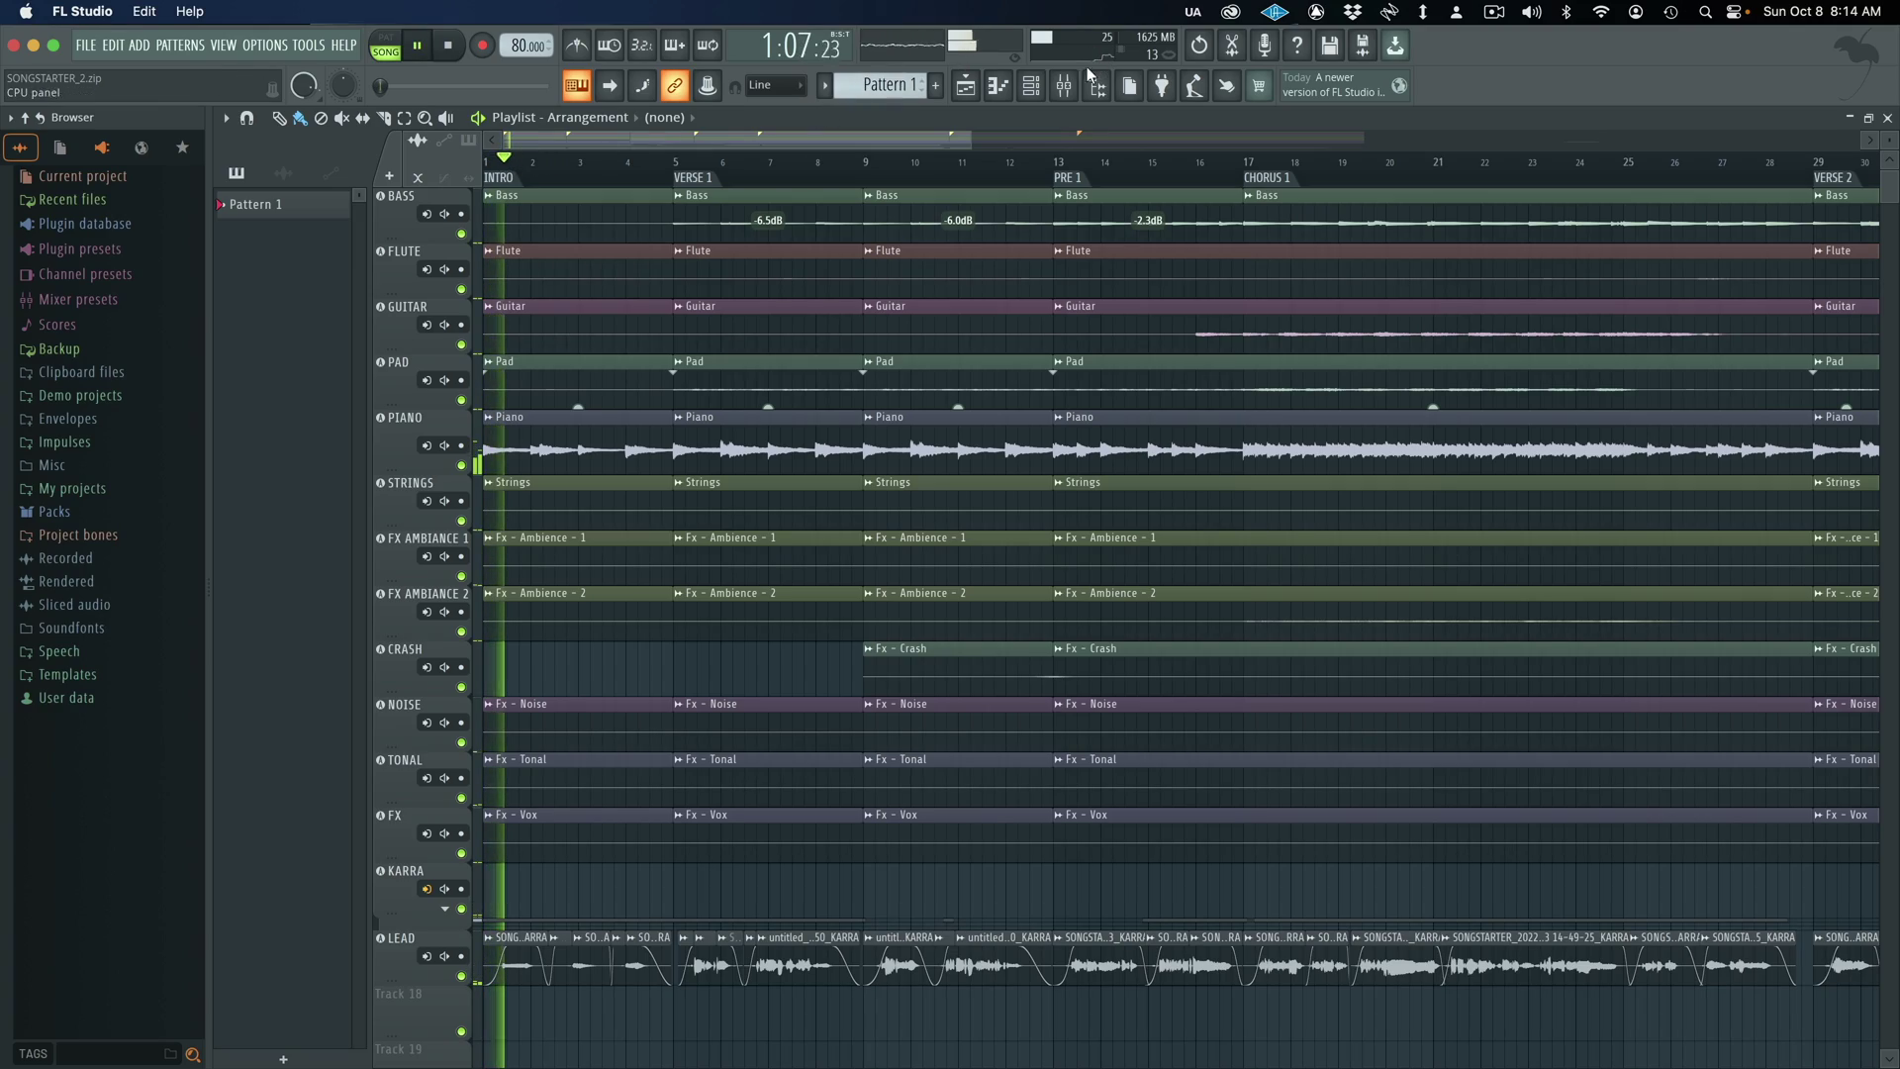
Step: Show the mixer and load the VST3 version of LANDR Mastering into the Master channel's first effect slot
click(1064, 85)
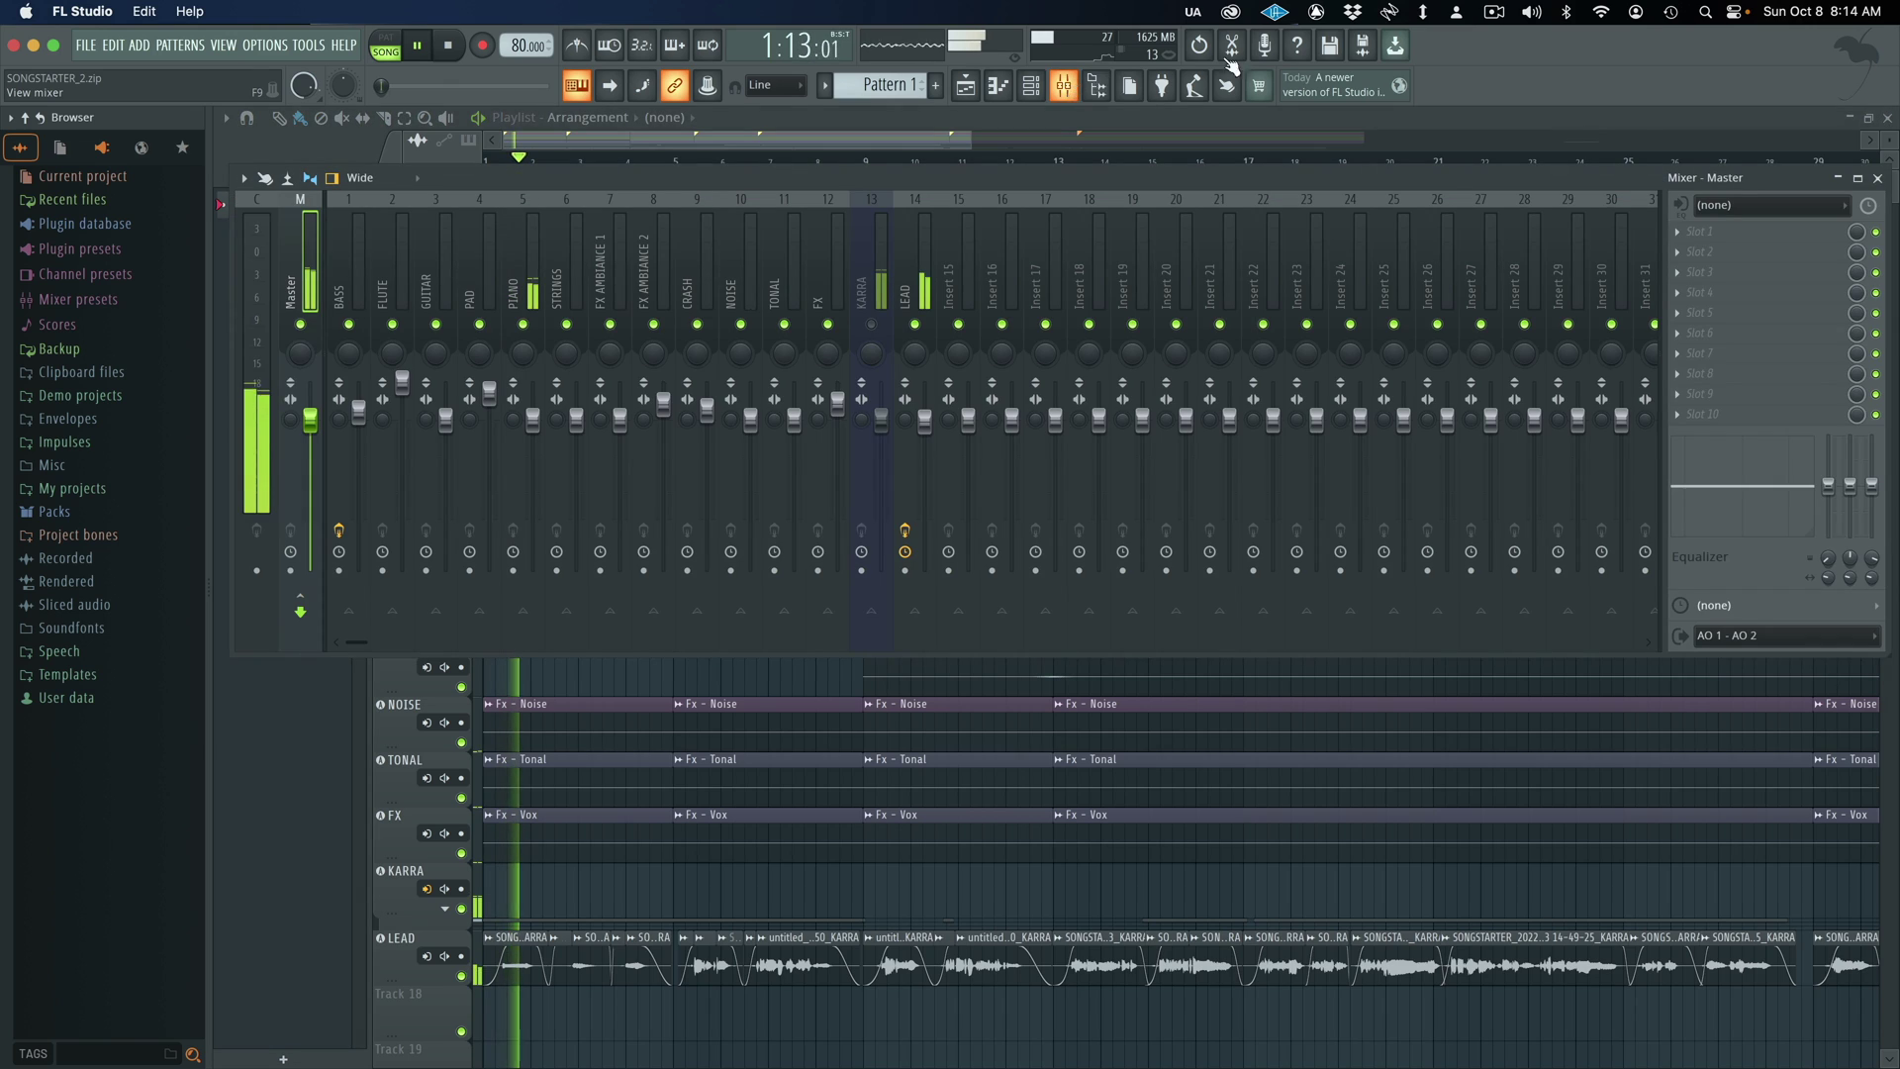
click(1696, 231)
click(1435, 51)
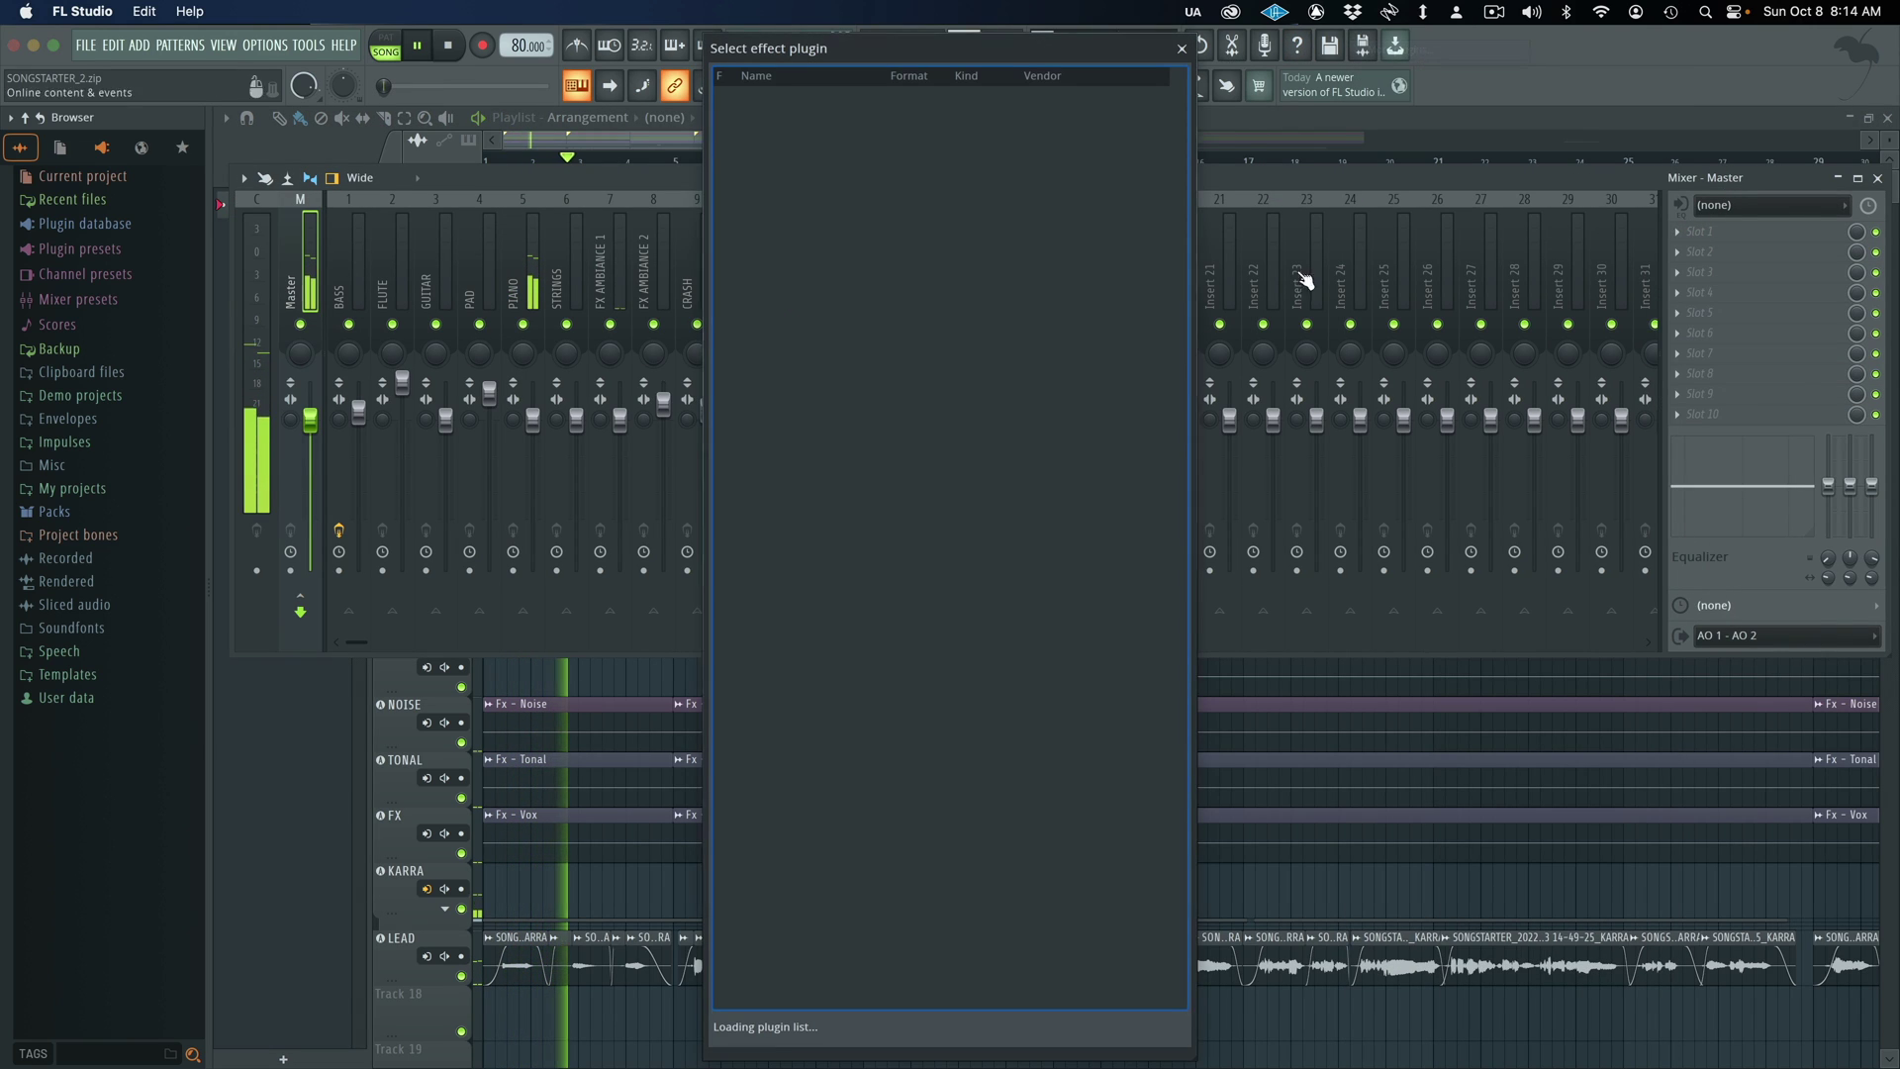
text(MASTERING)
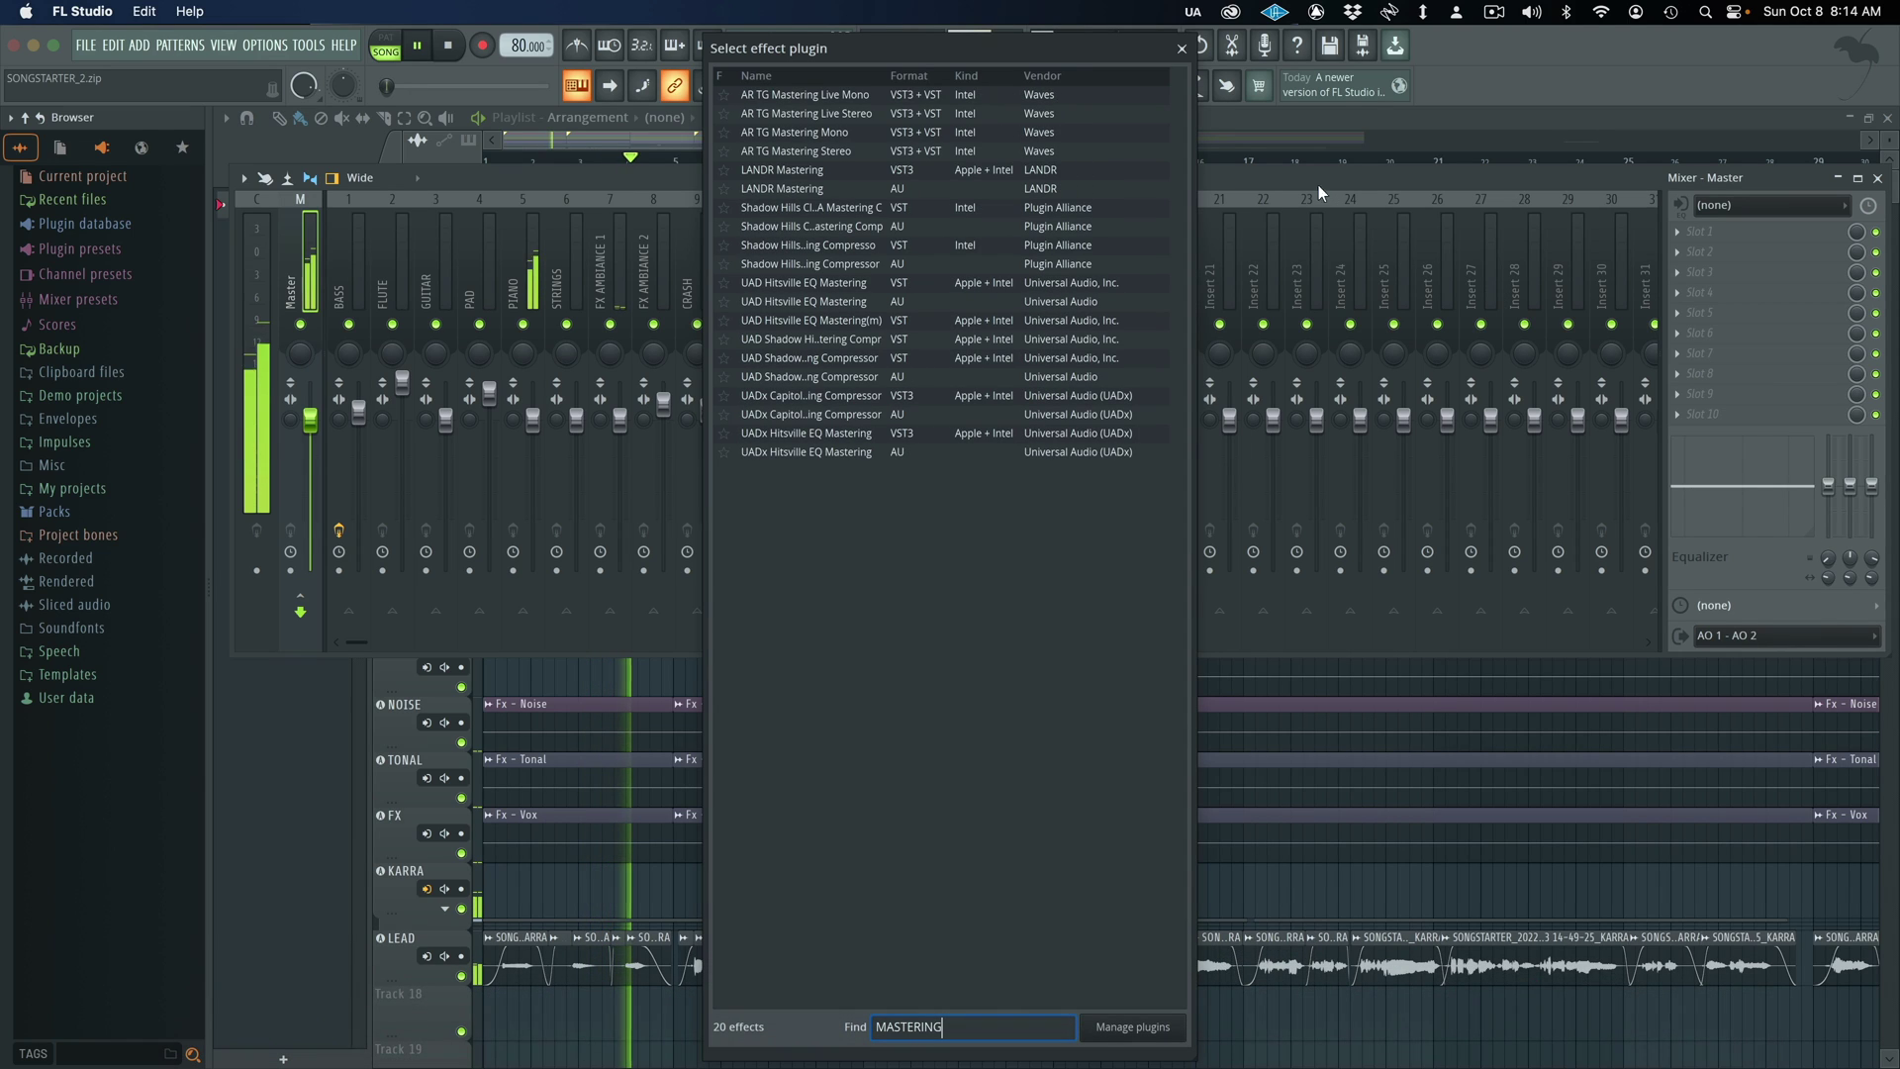
click(808, 172)
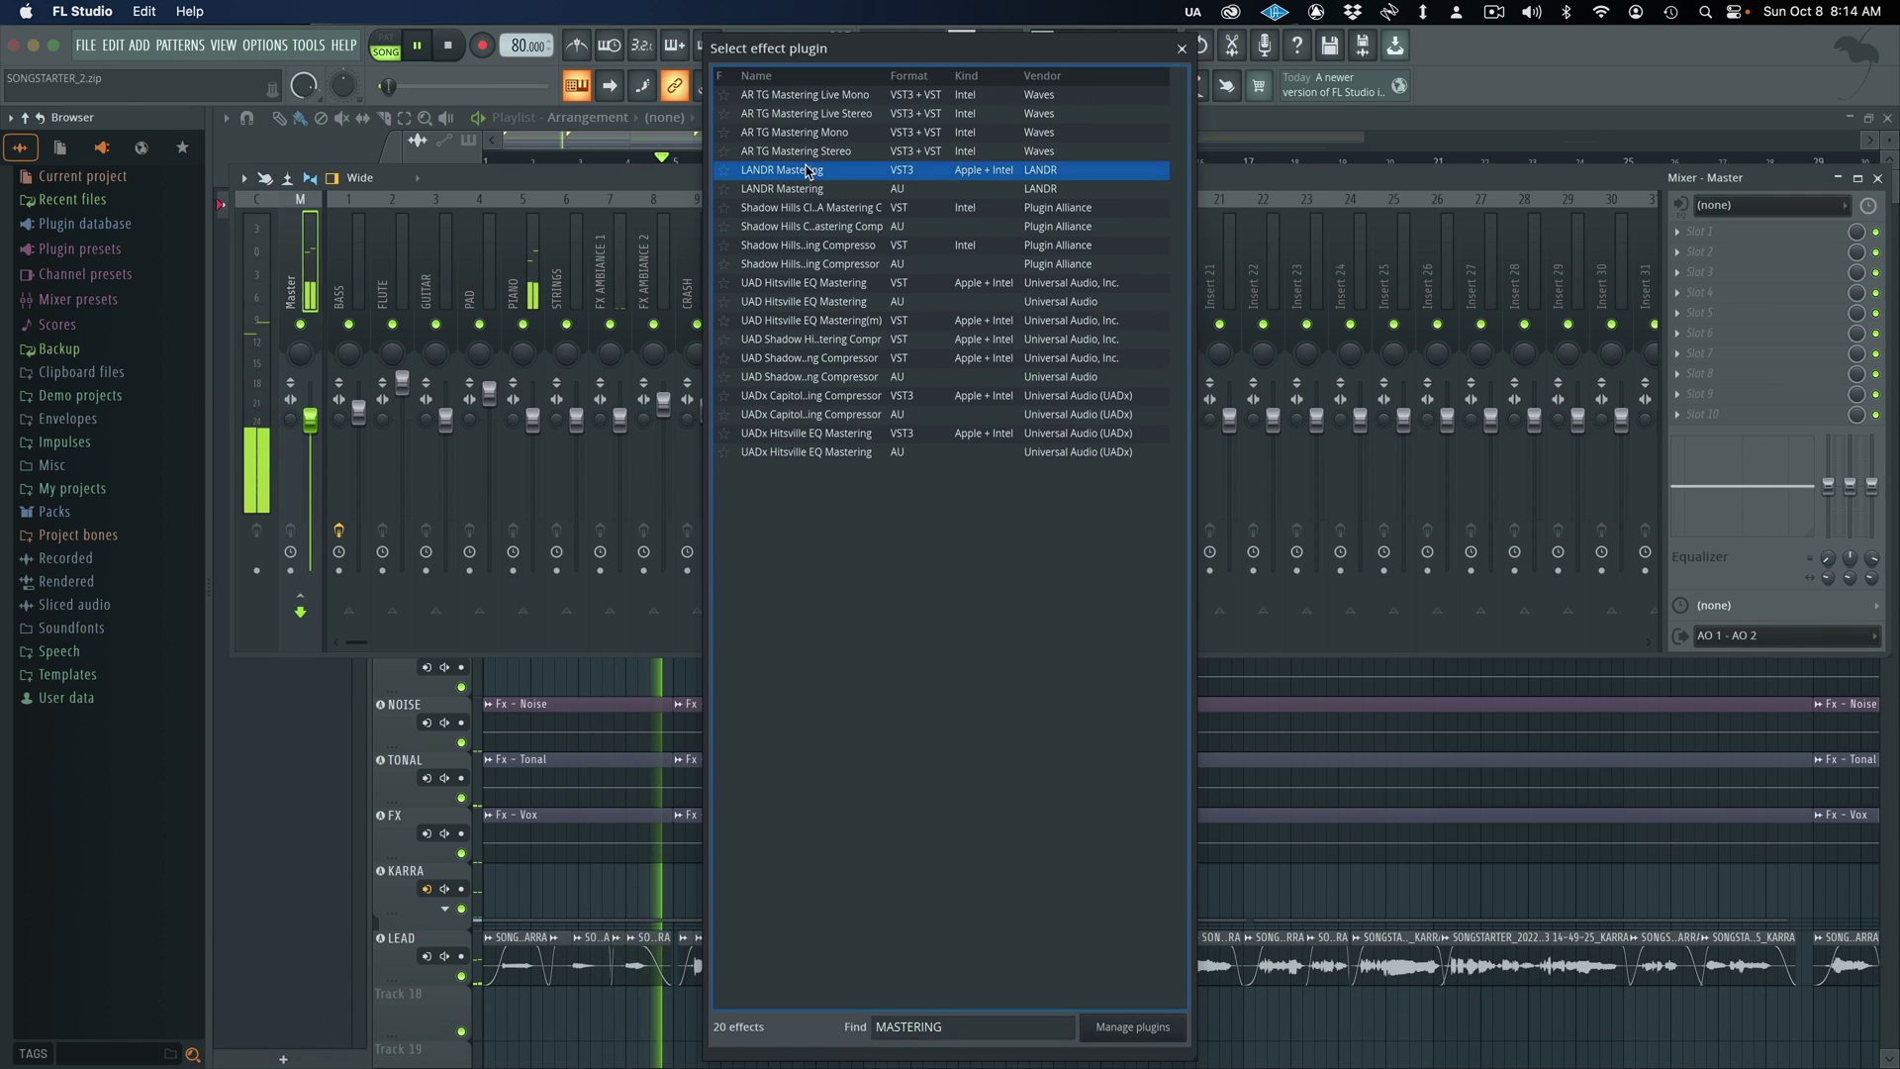
double_click(808, 172)
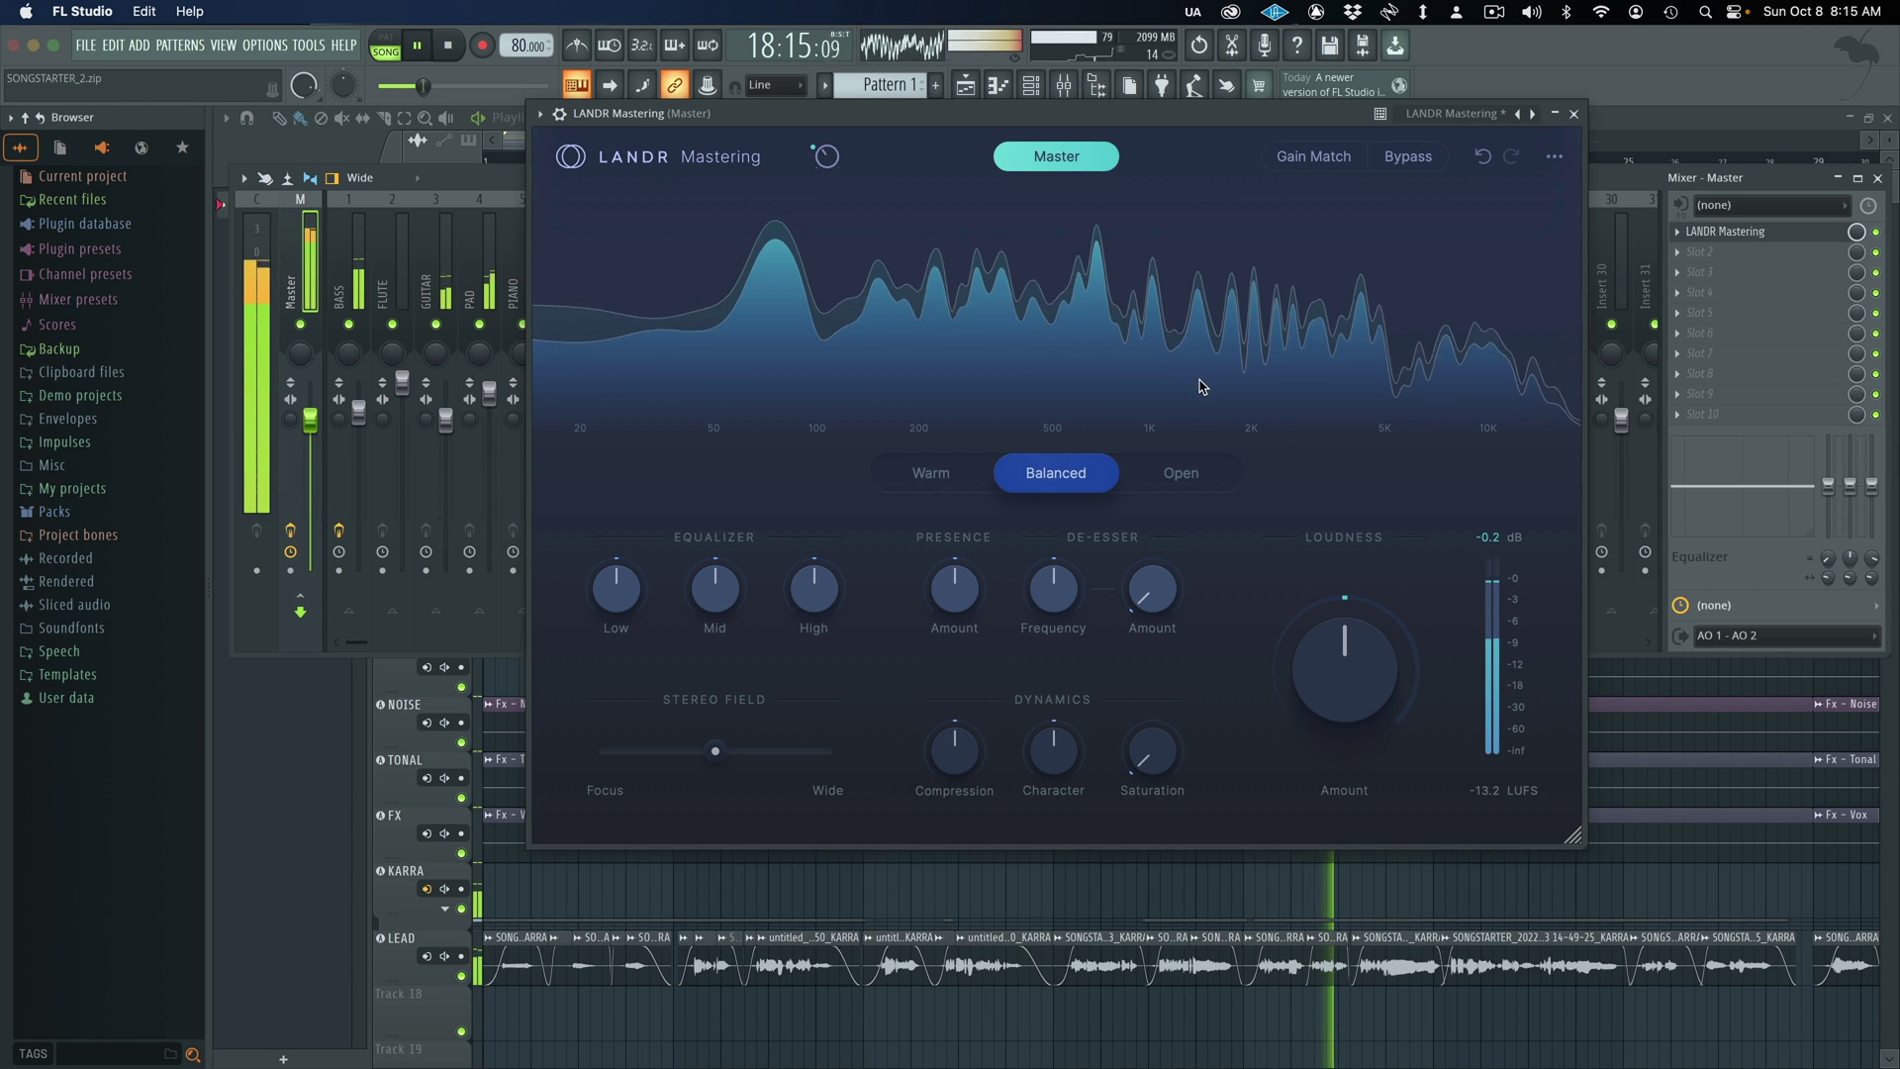
Step: Lower the loudness to about -2.2 and audition the Warm and Open styles before returning to Balanced
drag(1344, 651, 1242, 547)
click(931, 474)
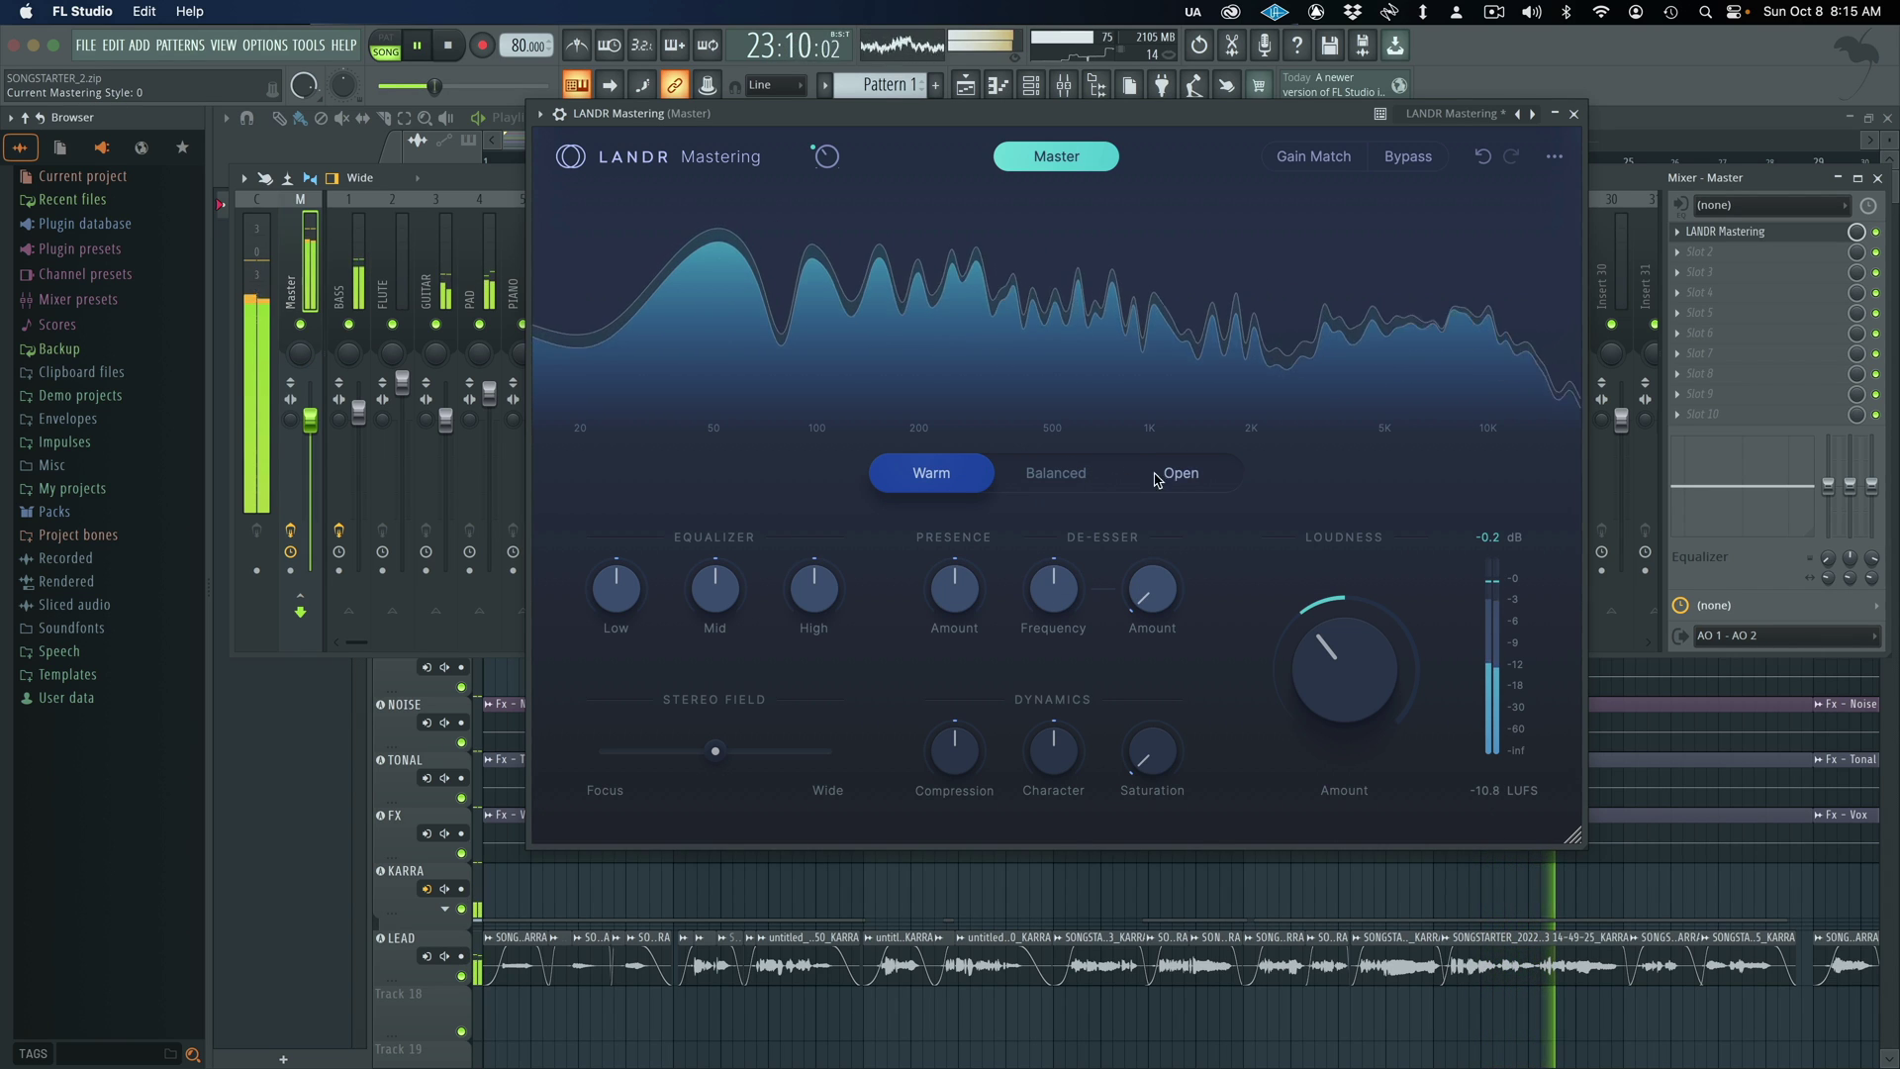
click(1193, 477)
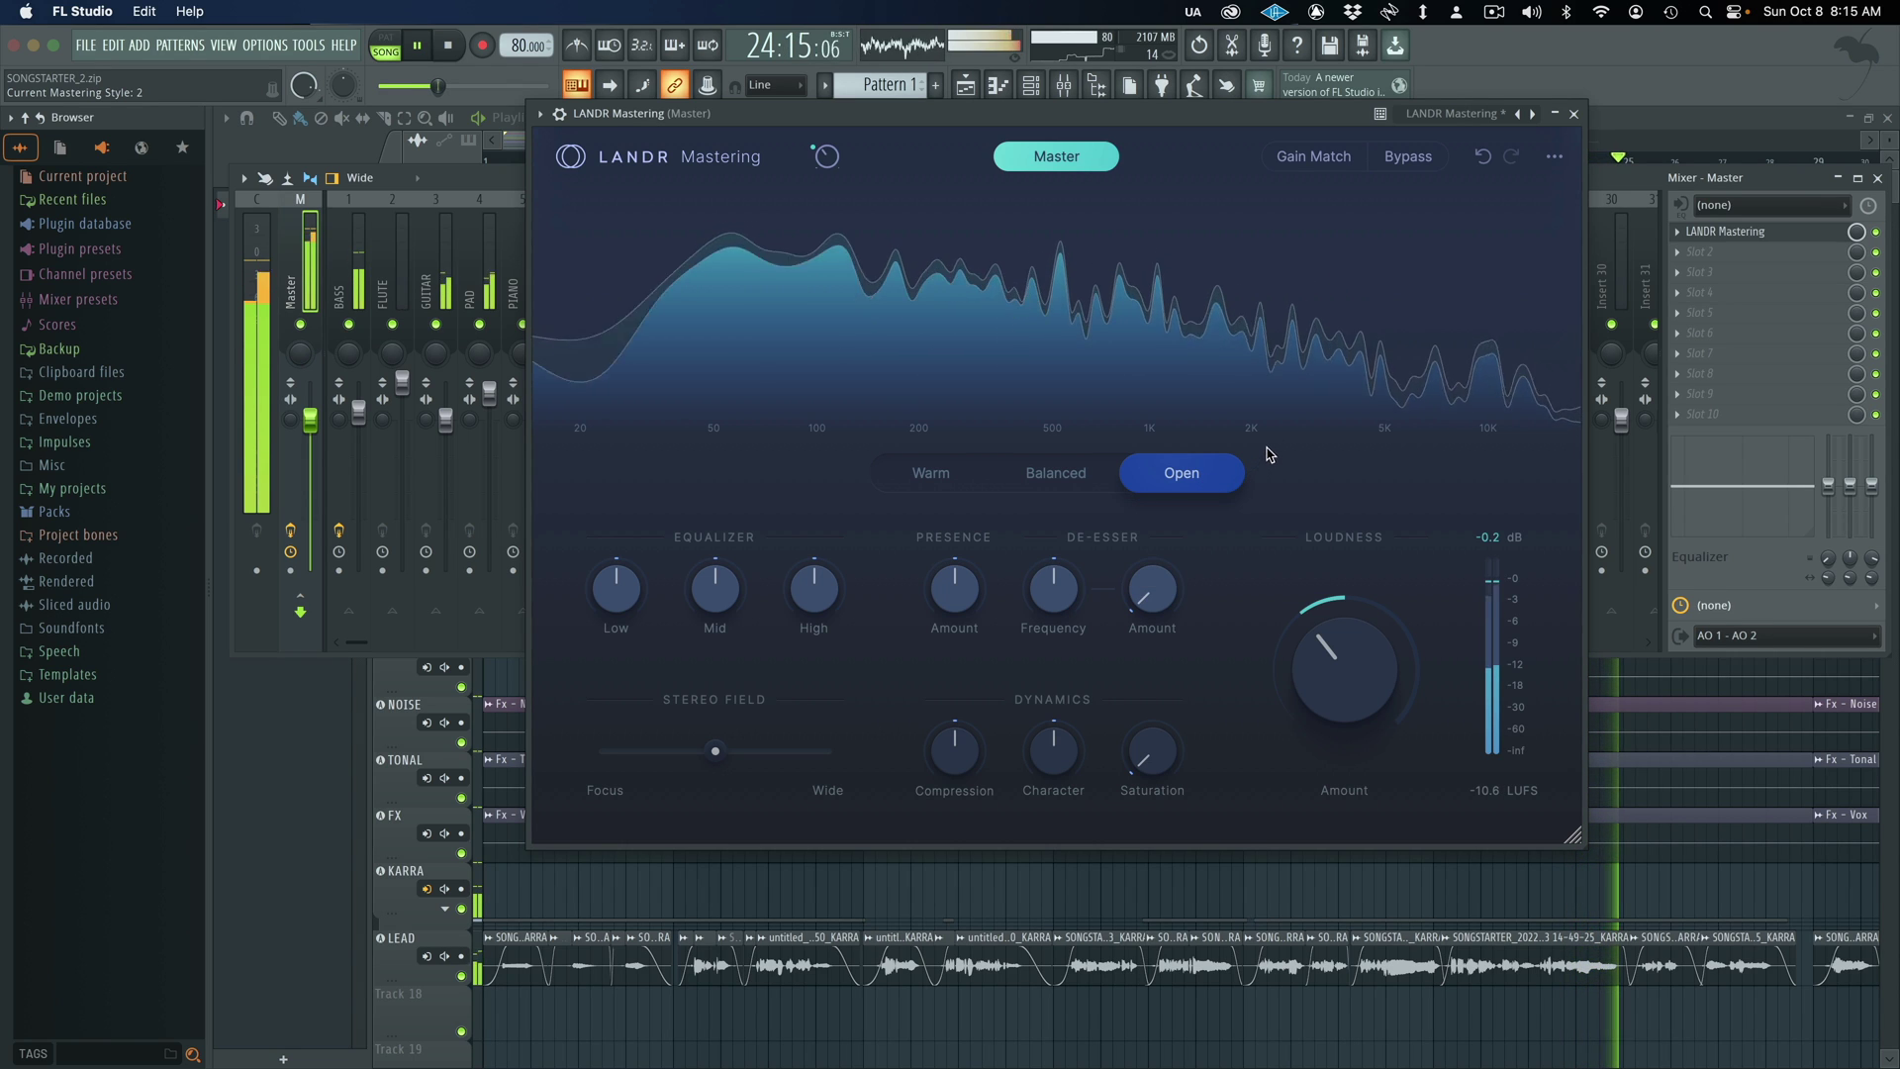
click(1078, 477)
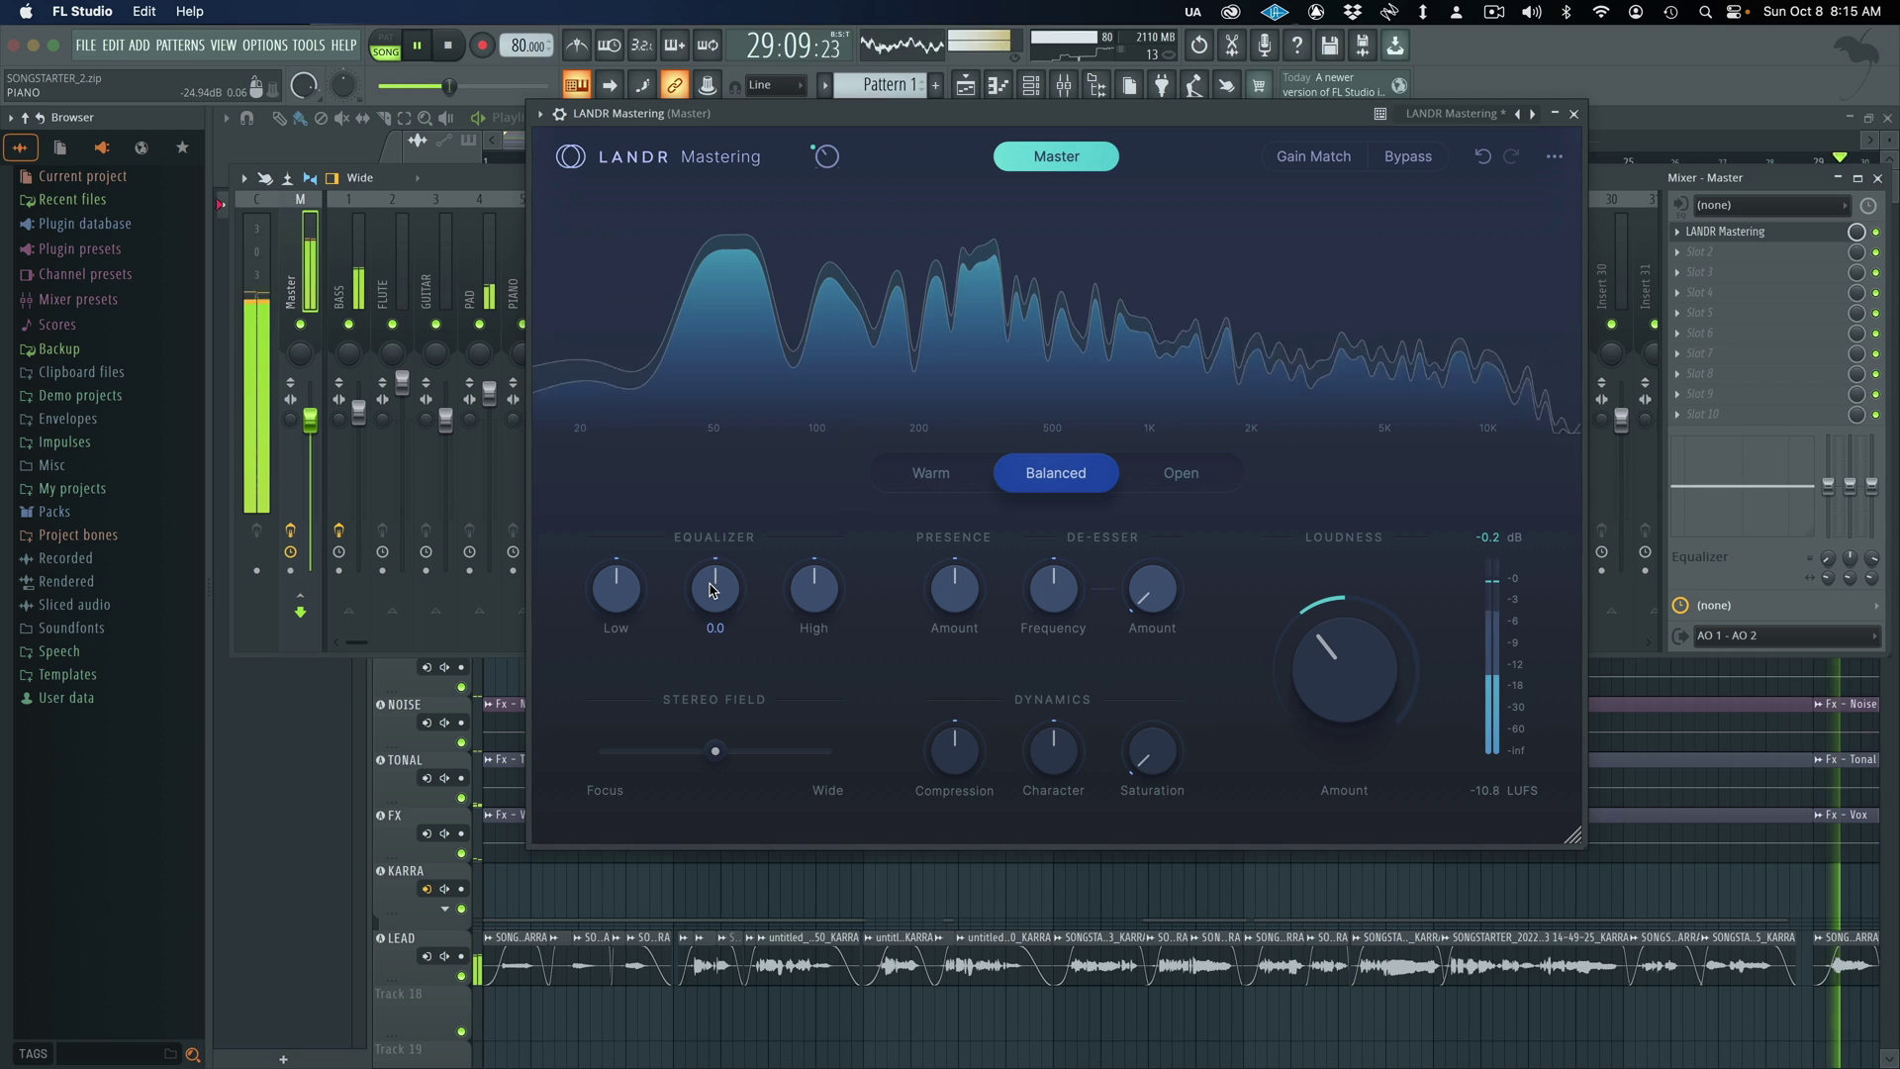
Step: Boost the low and mid EQ, presence and de-esser amounts, and audition the stereo field up to 100% Wide before returning it to 0%
mouse_move(712, 584)
mouse_down()
mouse_move(747, 490)
mouse_move(722, 581)
mouse_move(738, 544)
mouse_move(737, 564)
mouse_up()
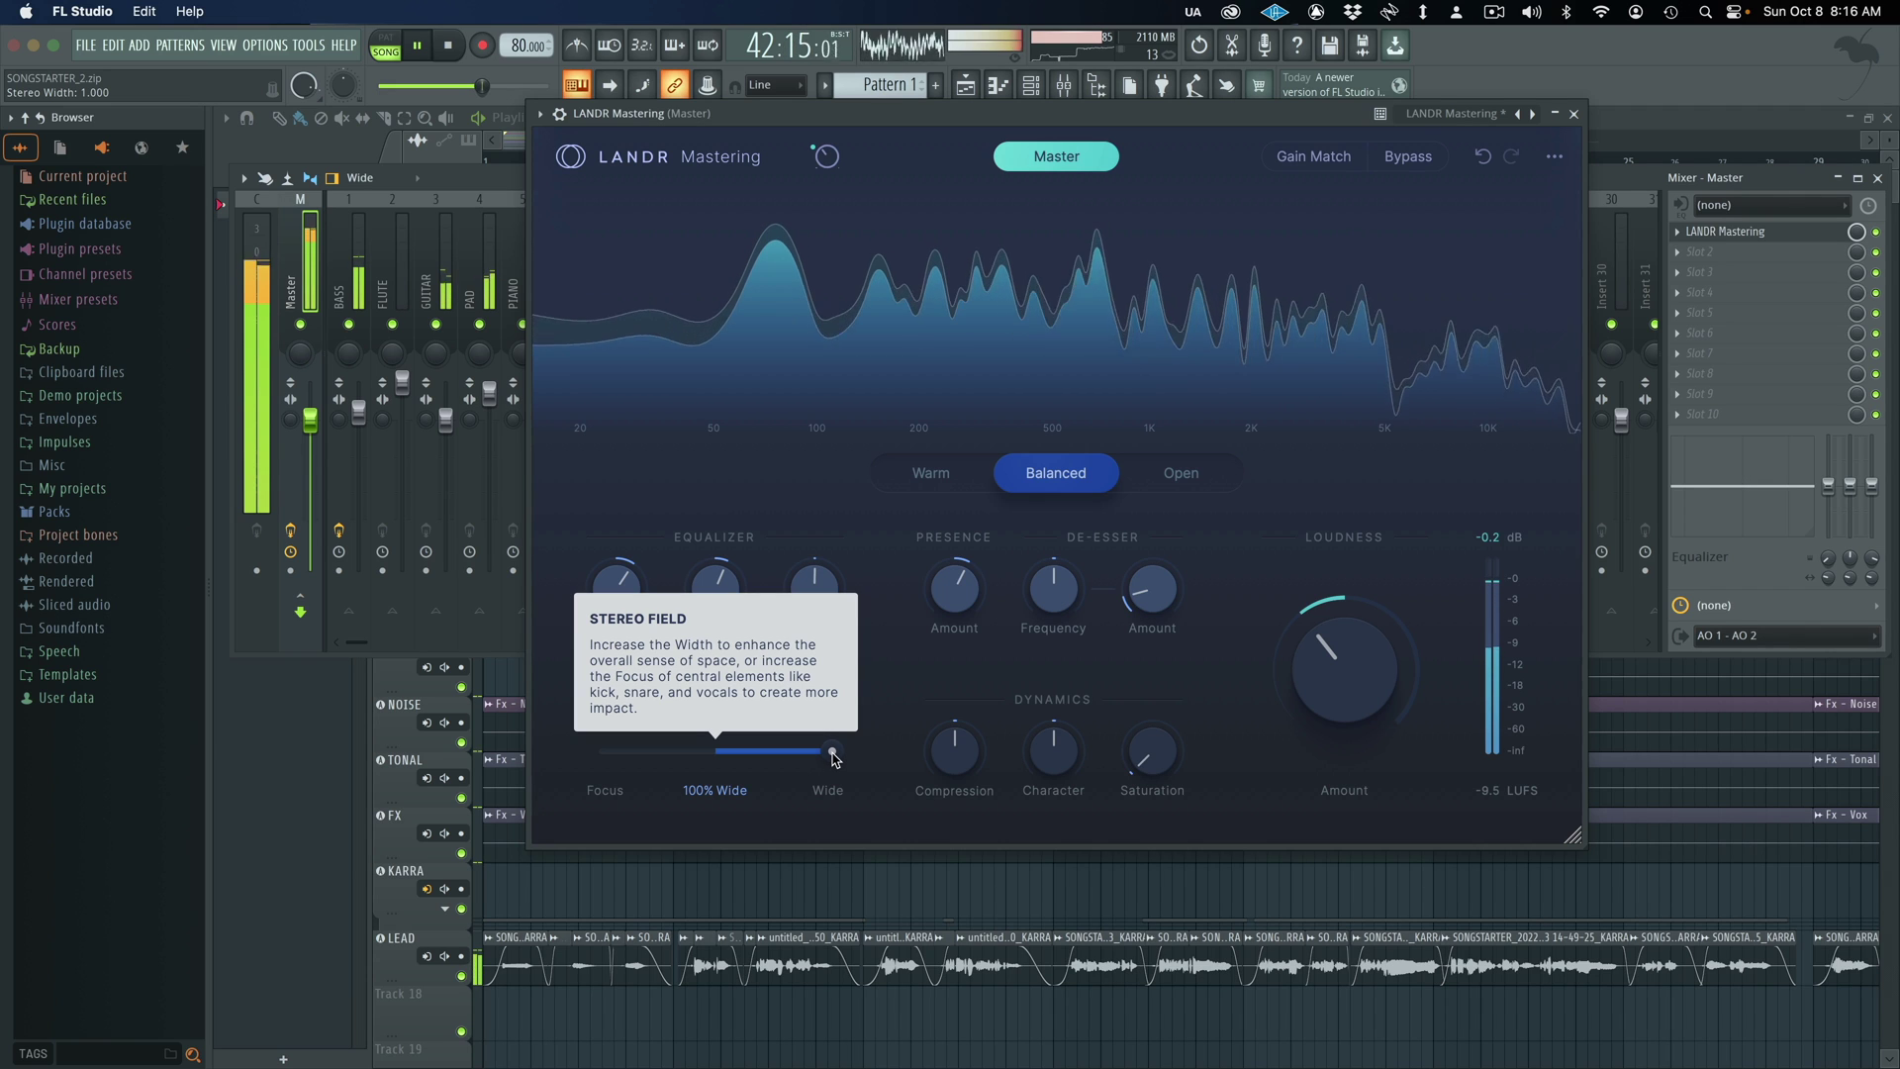
drag(832, 754, 814, 755)
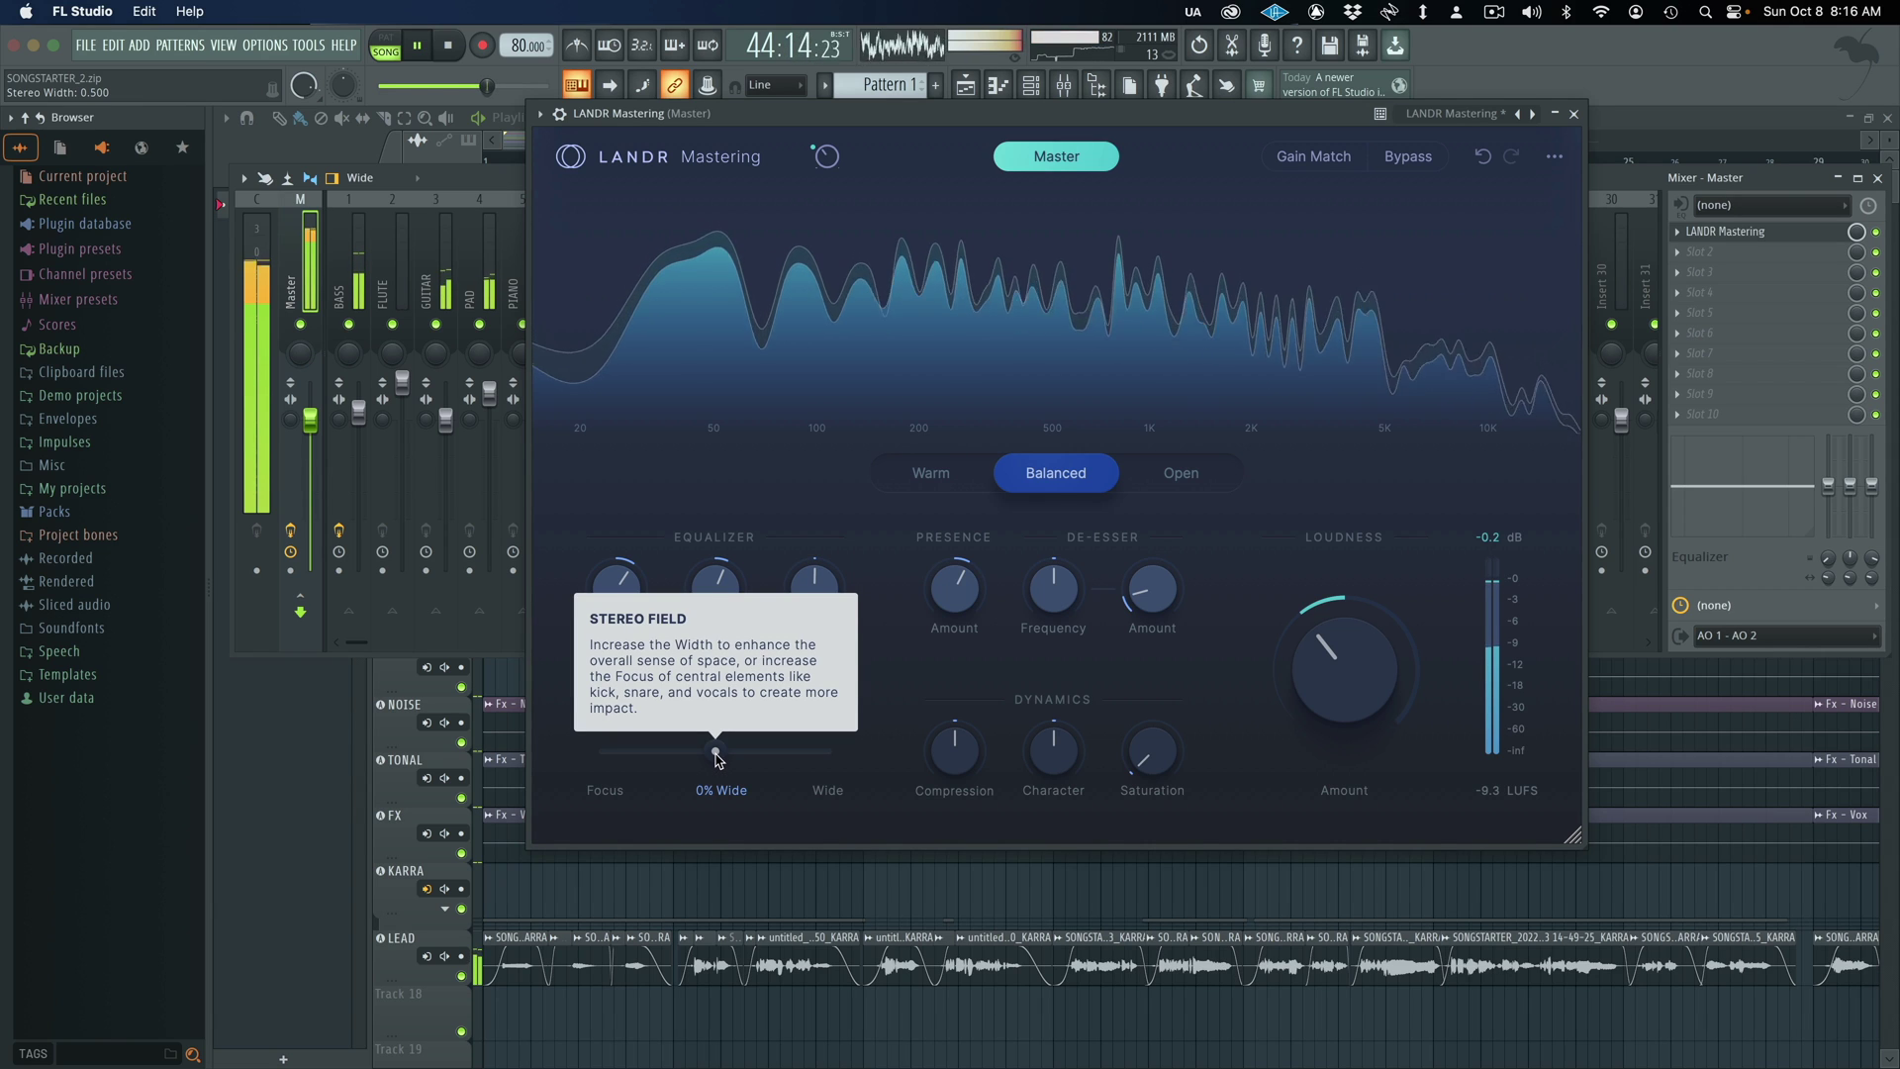
drag(718, 759, 793, 747)
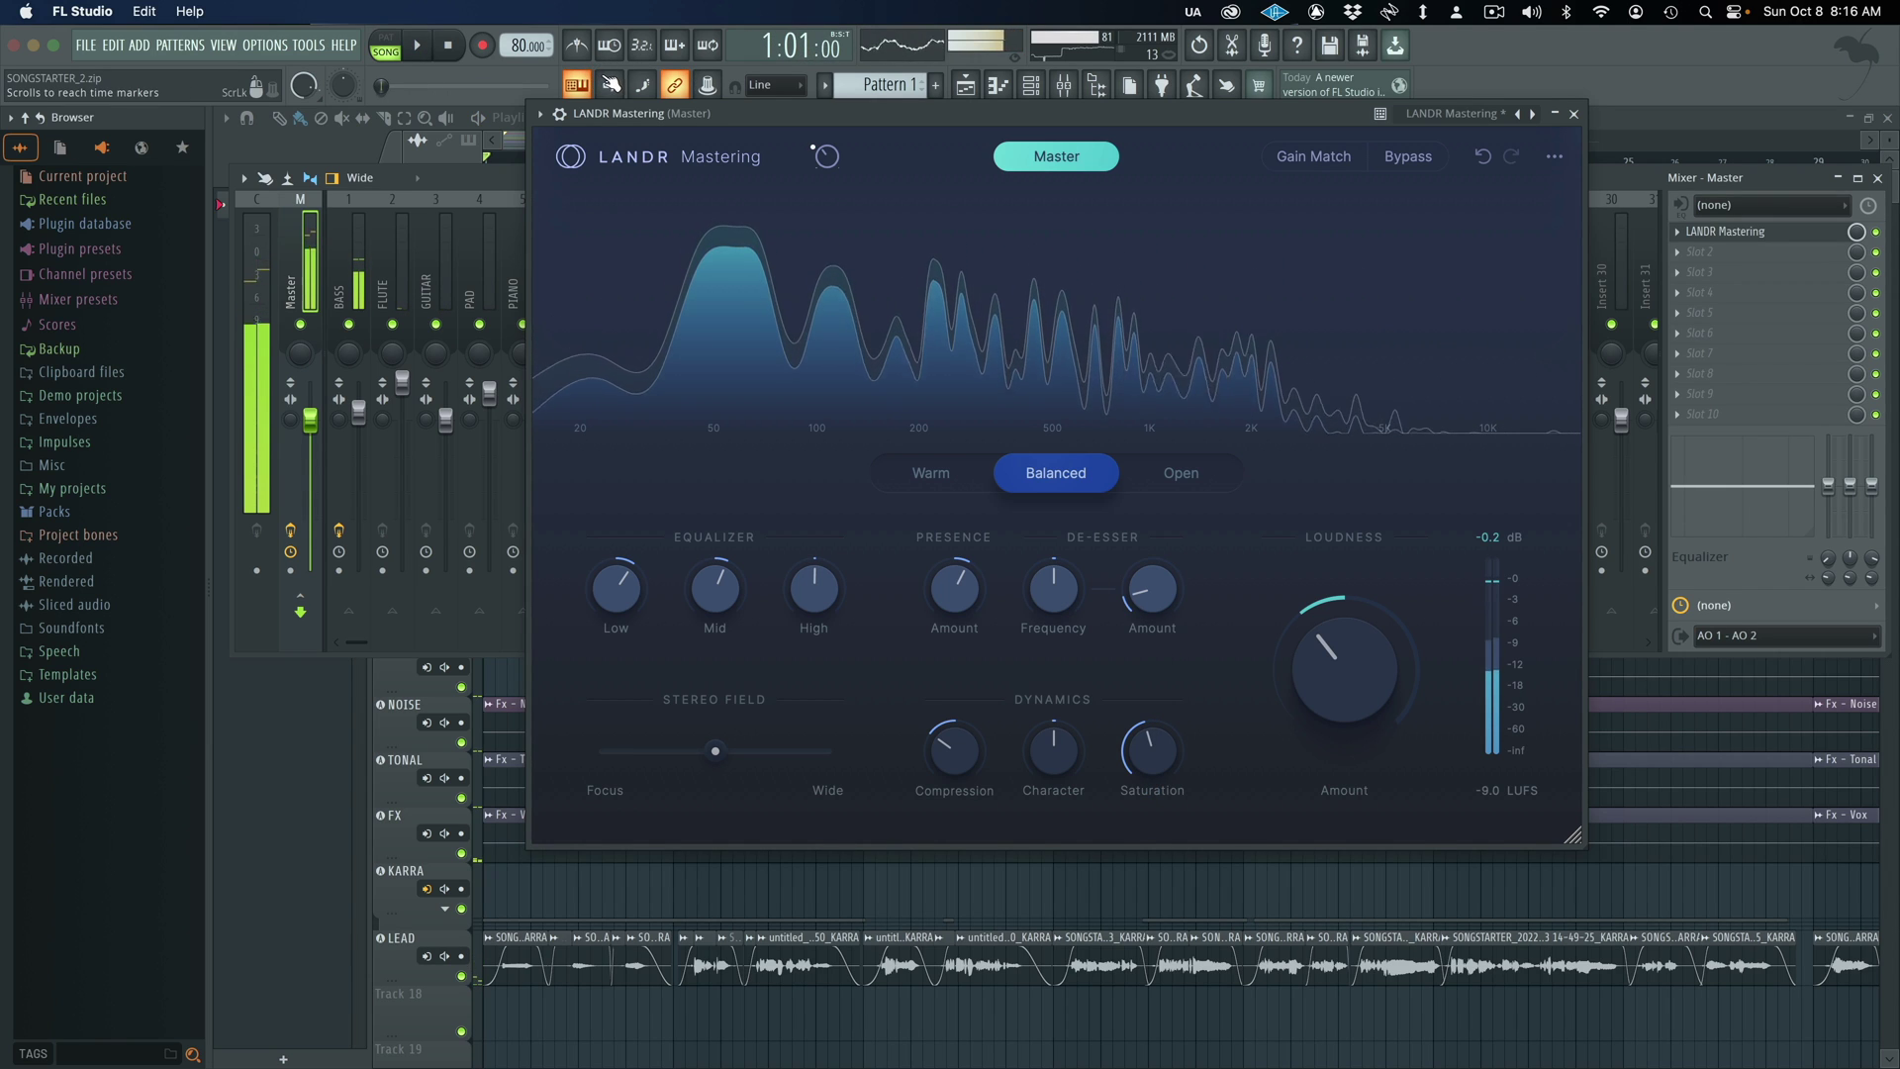
Step: Play the song from the beginning and adjust the saturation to about 4.9
key(space)
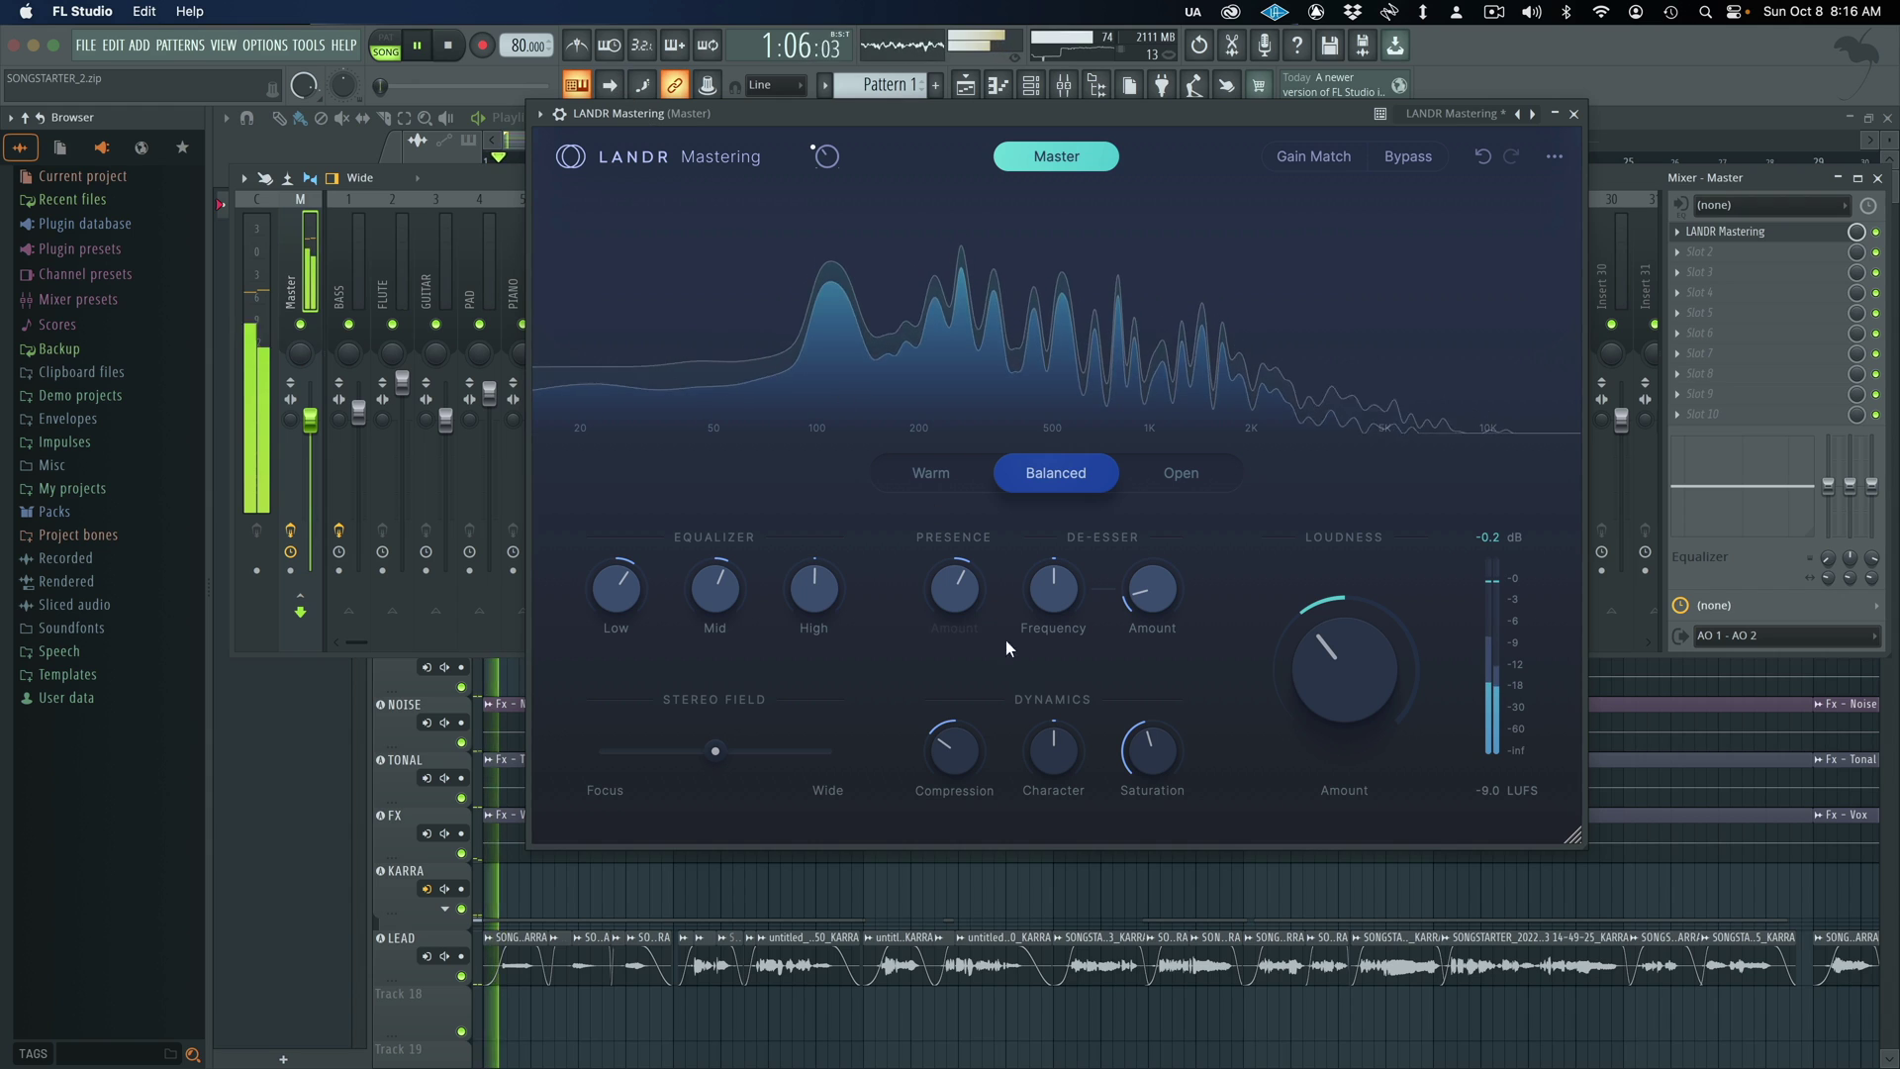
drag(1156, 742, 1175, 654)
scroll(1145, 736, down, 5)
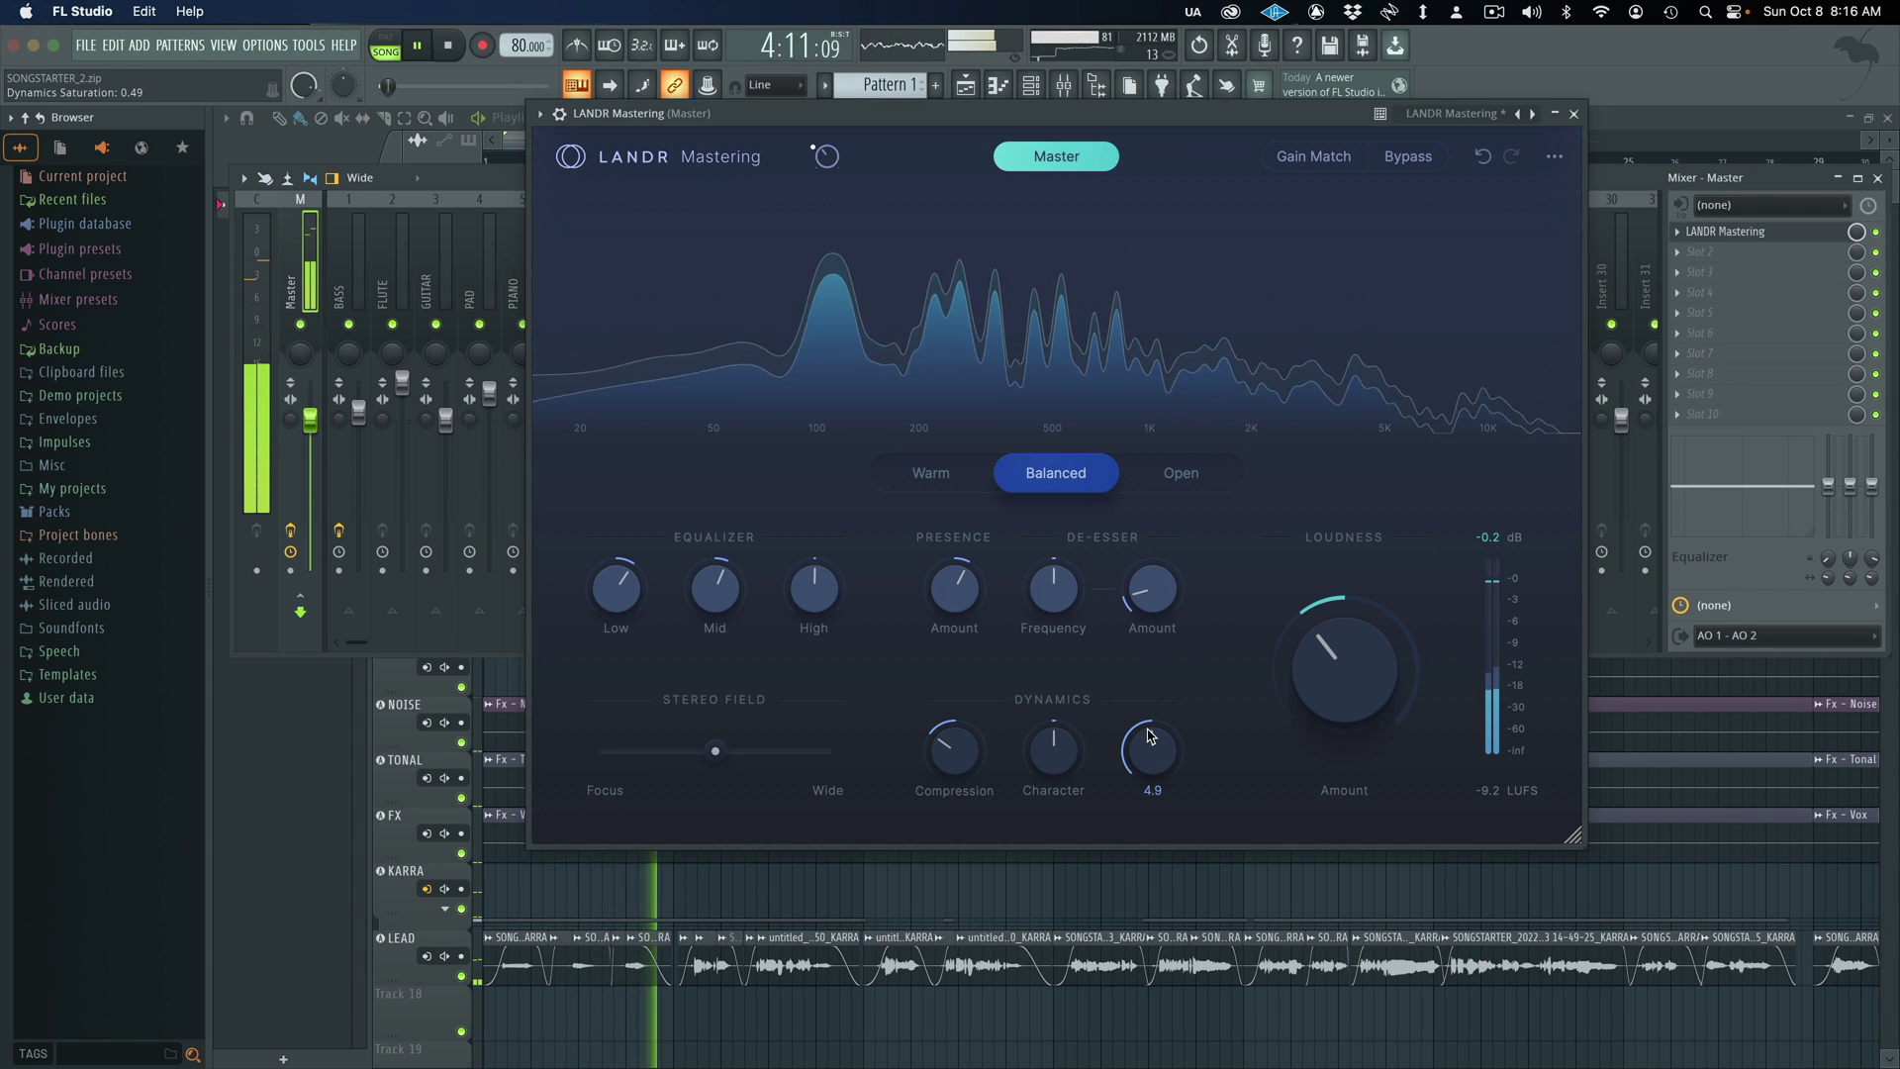
scroll(1150, 743, down, 2)
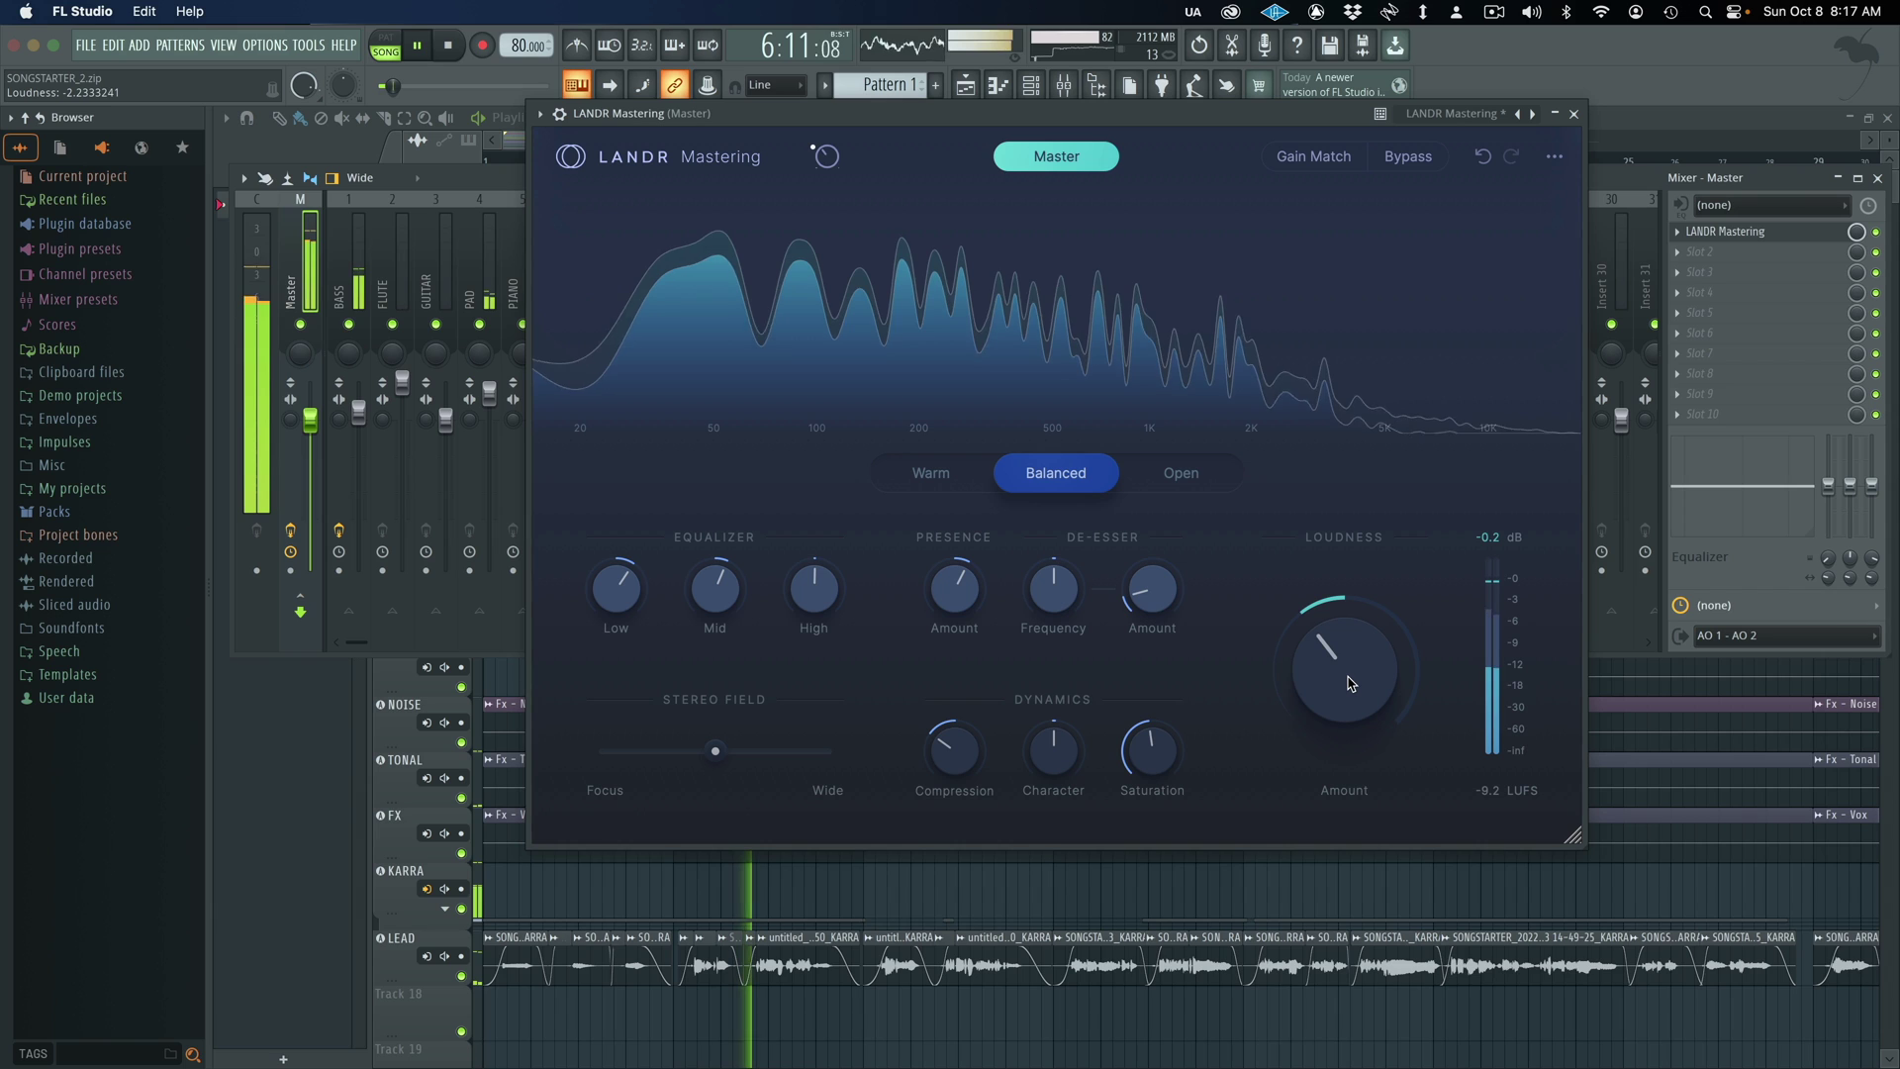
Step: Fine-tune the loudness amount during playback, trying about -2.4 and settling on about -2.1
drag(1347, 681, 1327, 685)
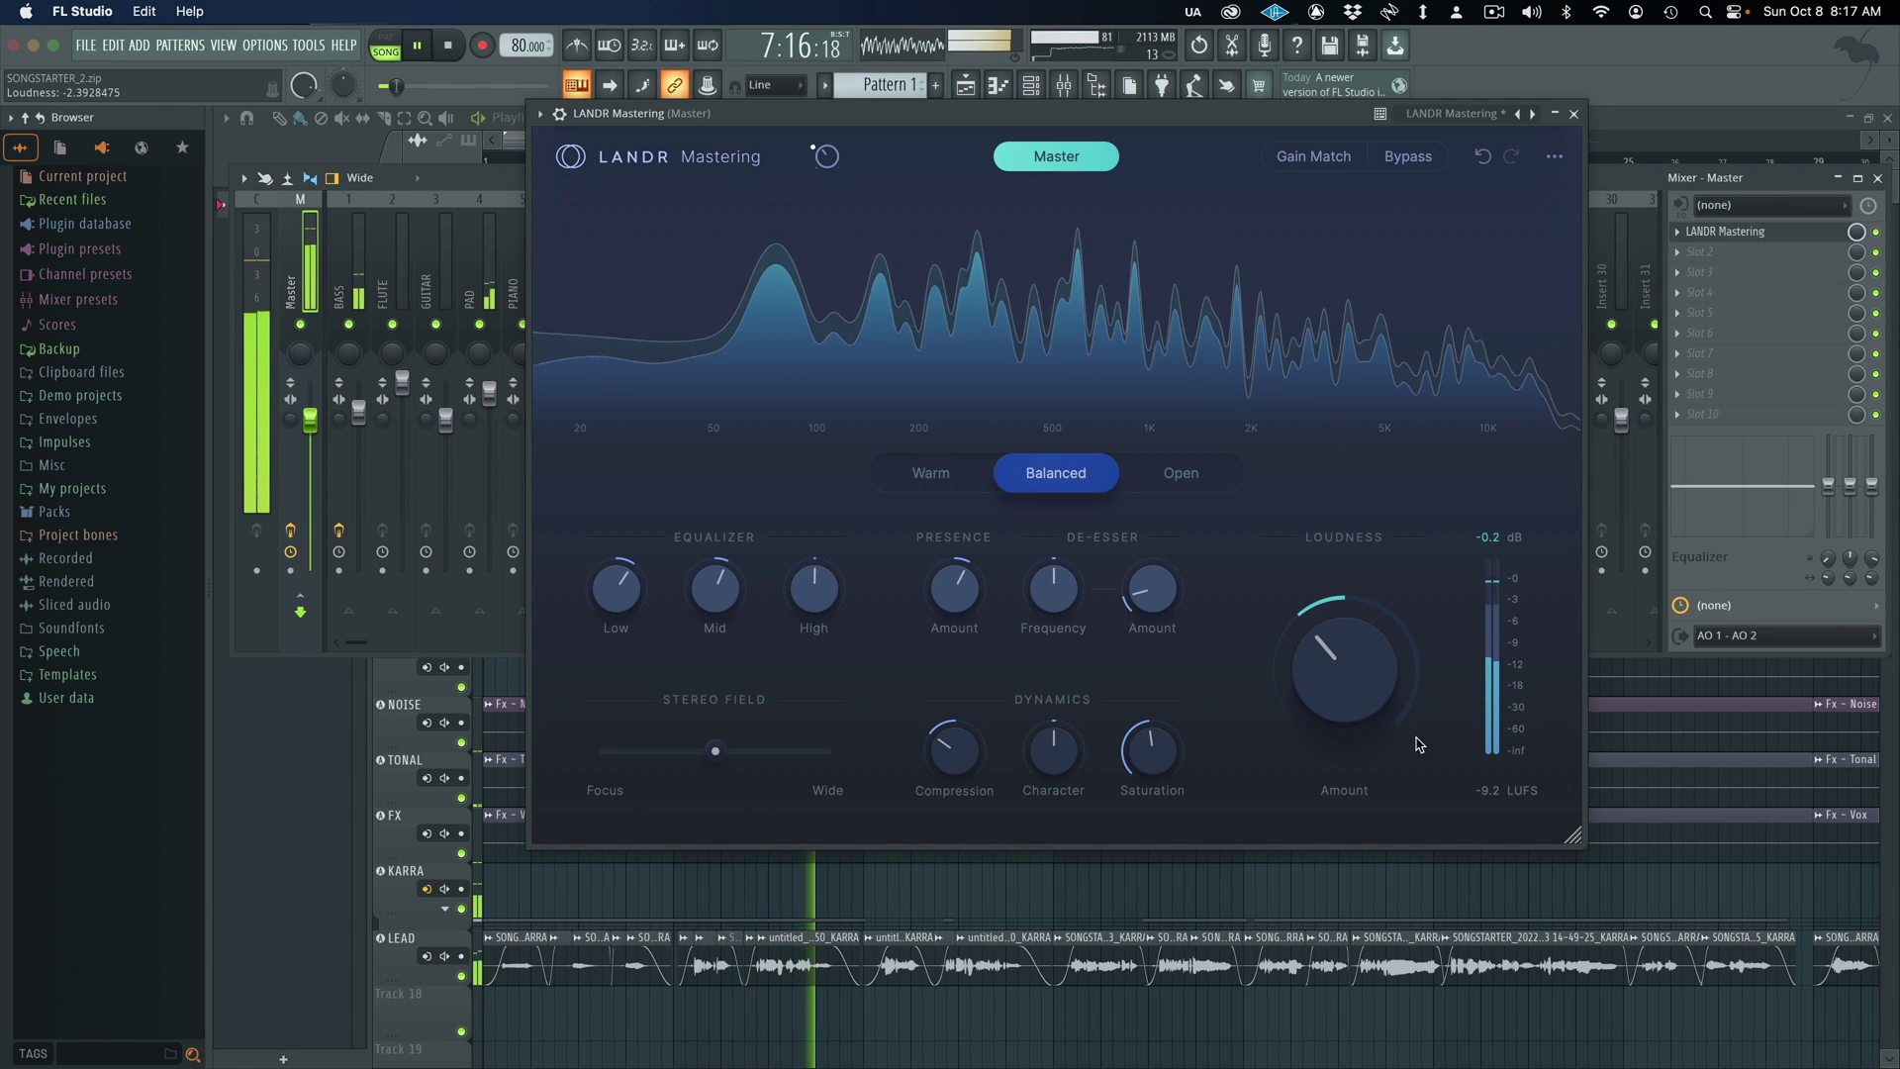
mouse_move(1528, 804)
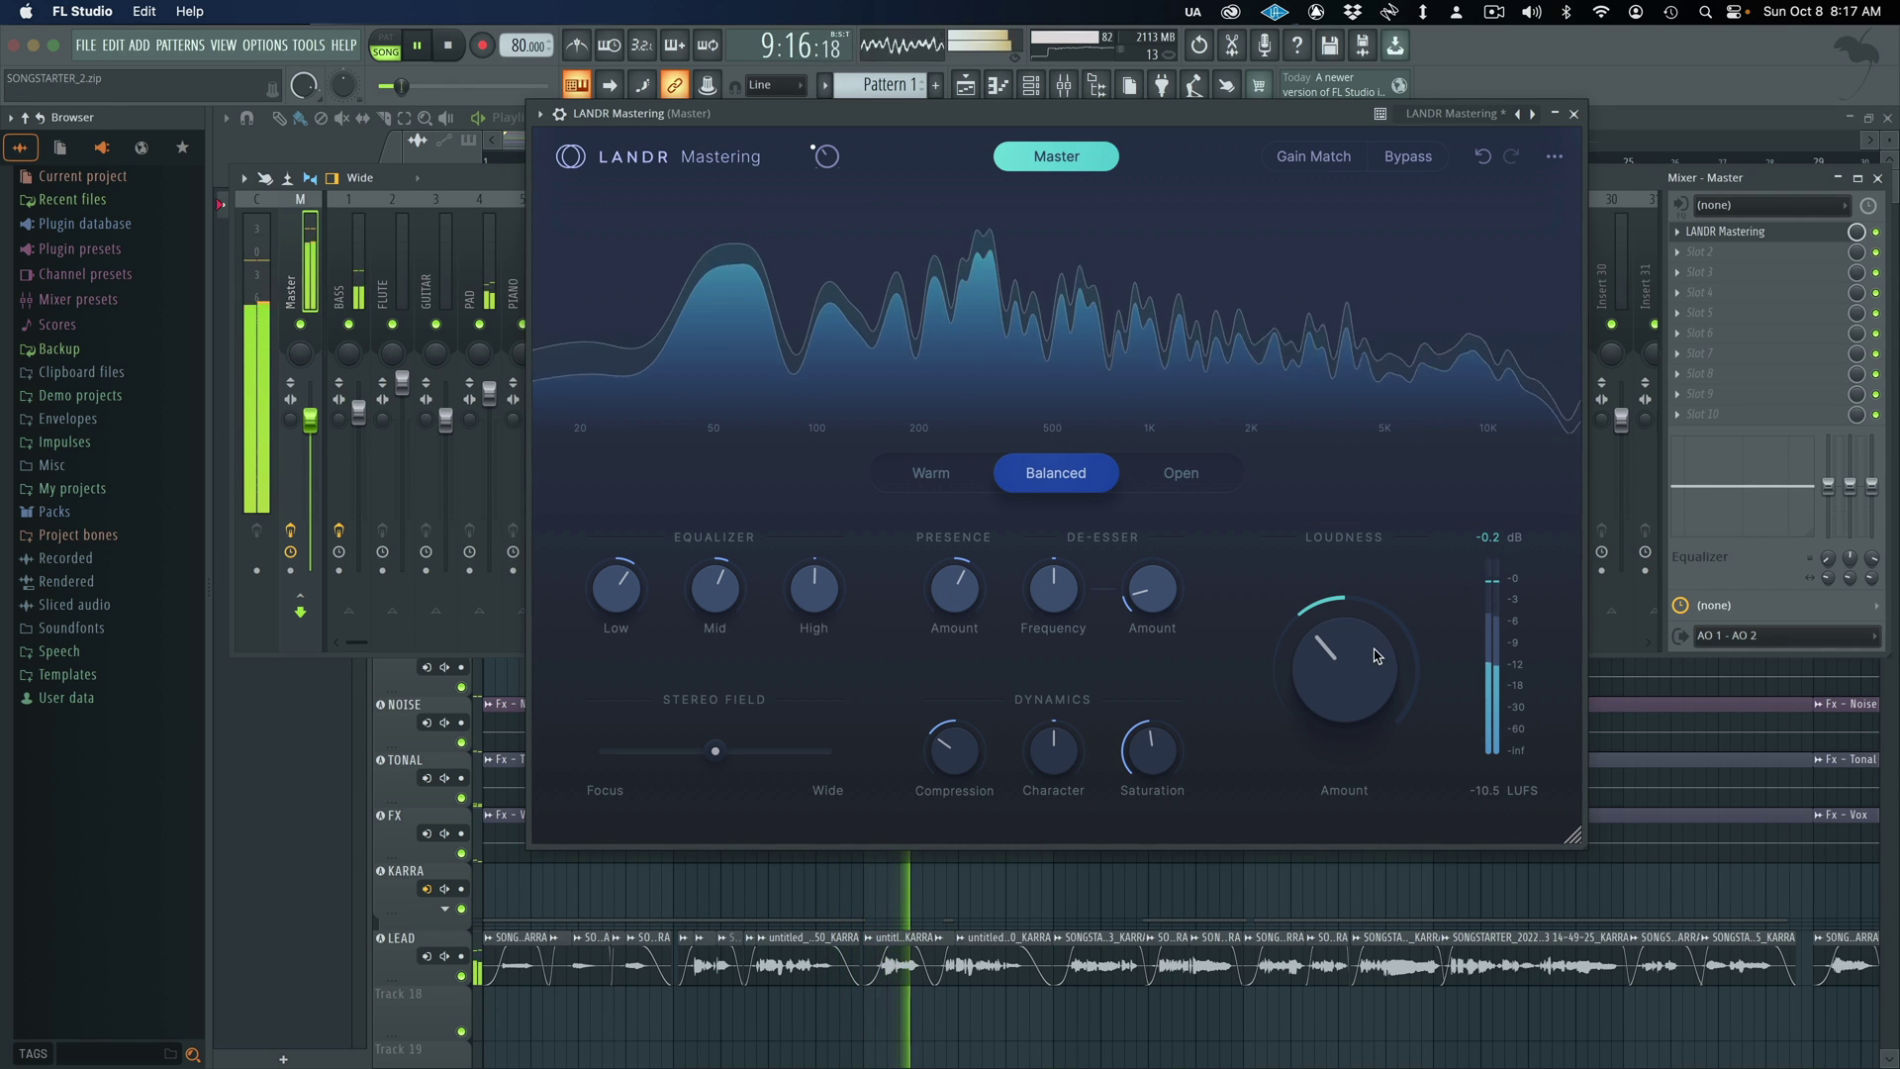
click(1346, 660)
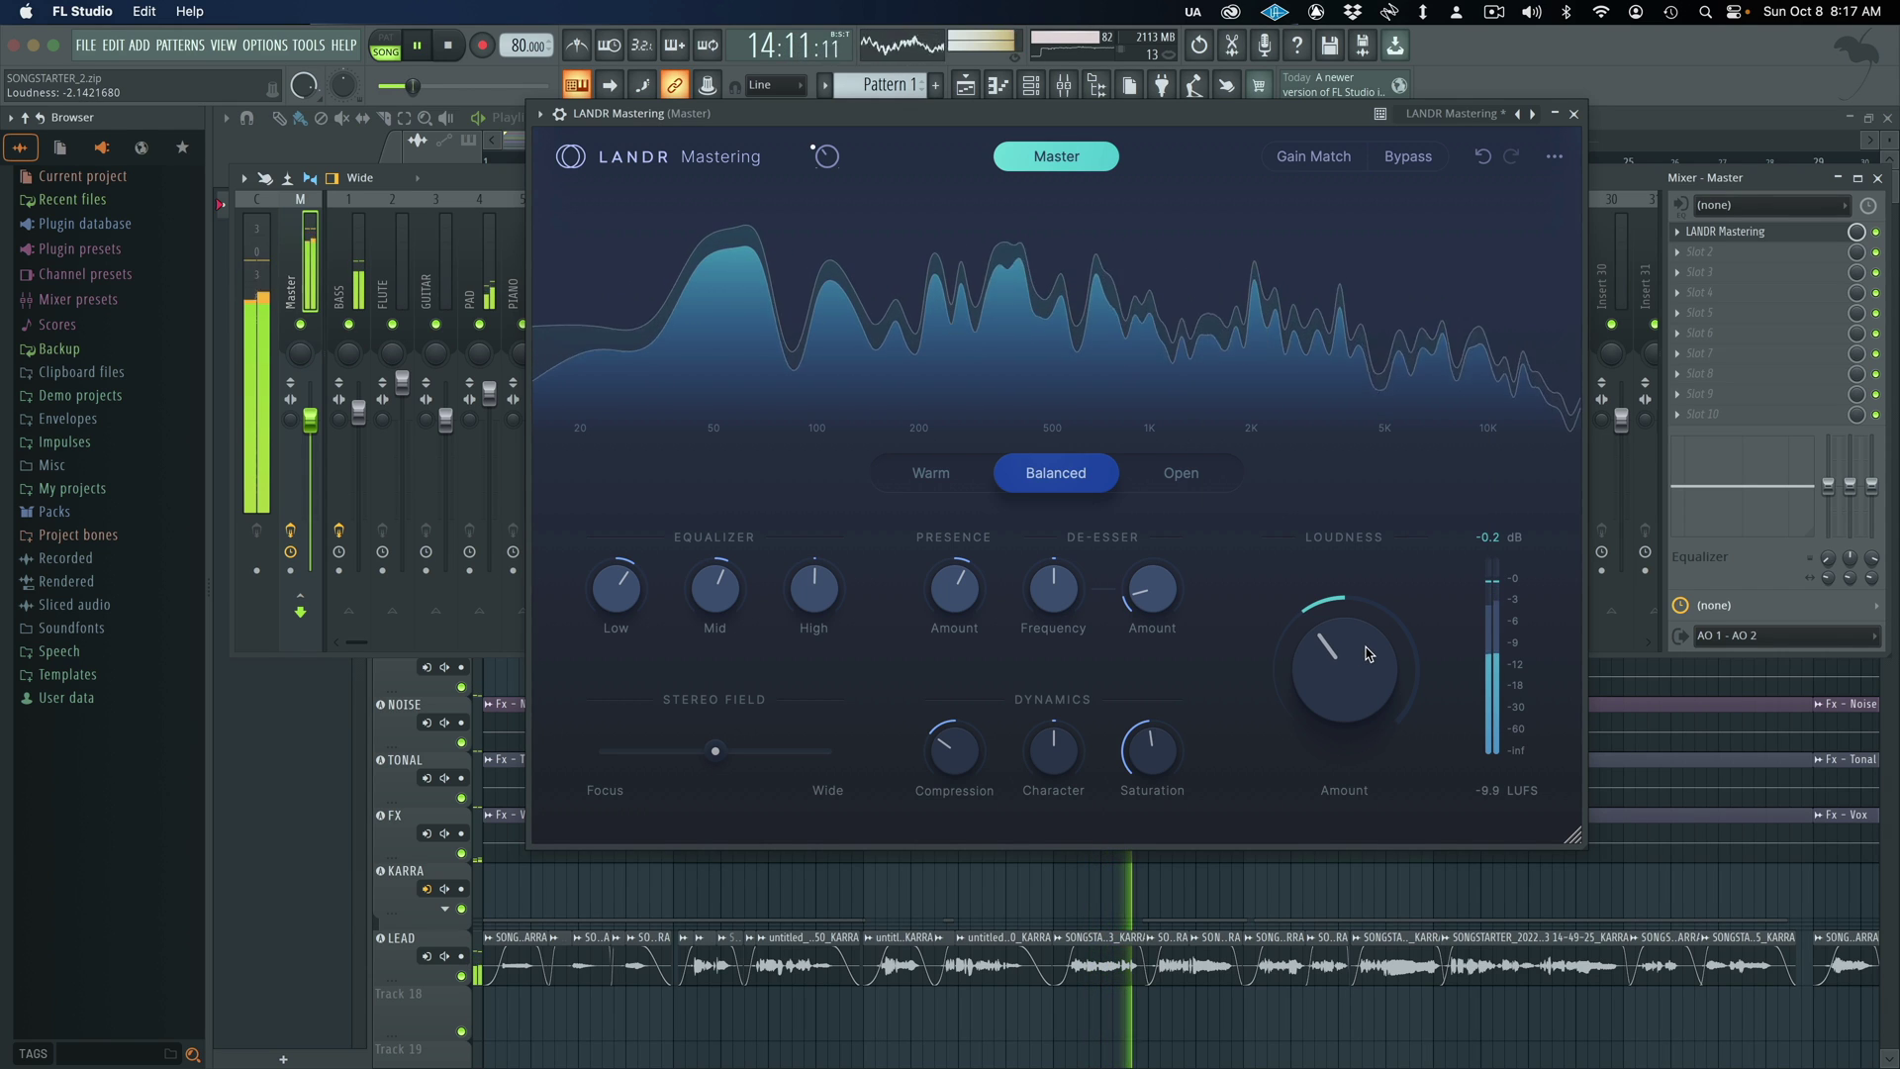
Step: Compare the mastered and unprocessed sound by toggling bypass, once at full level and once with Gain Match on
click(1411, 166)
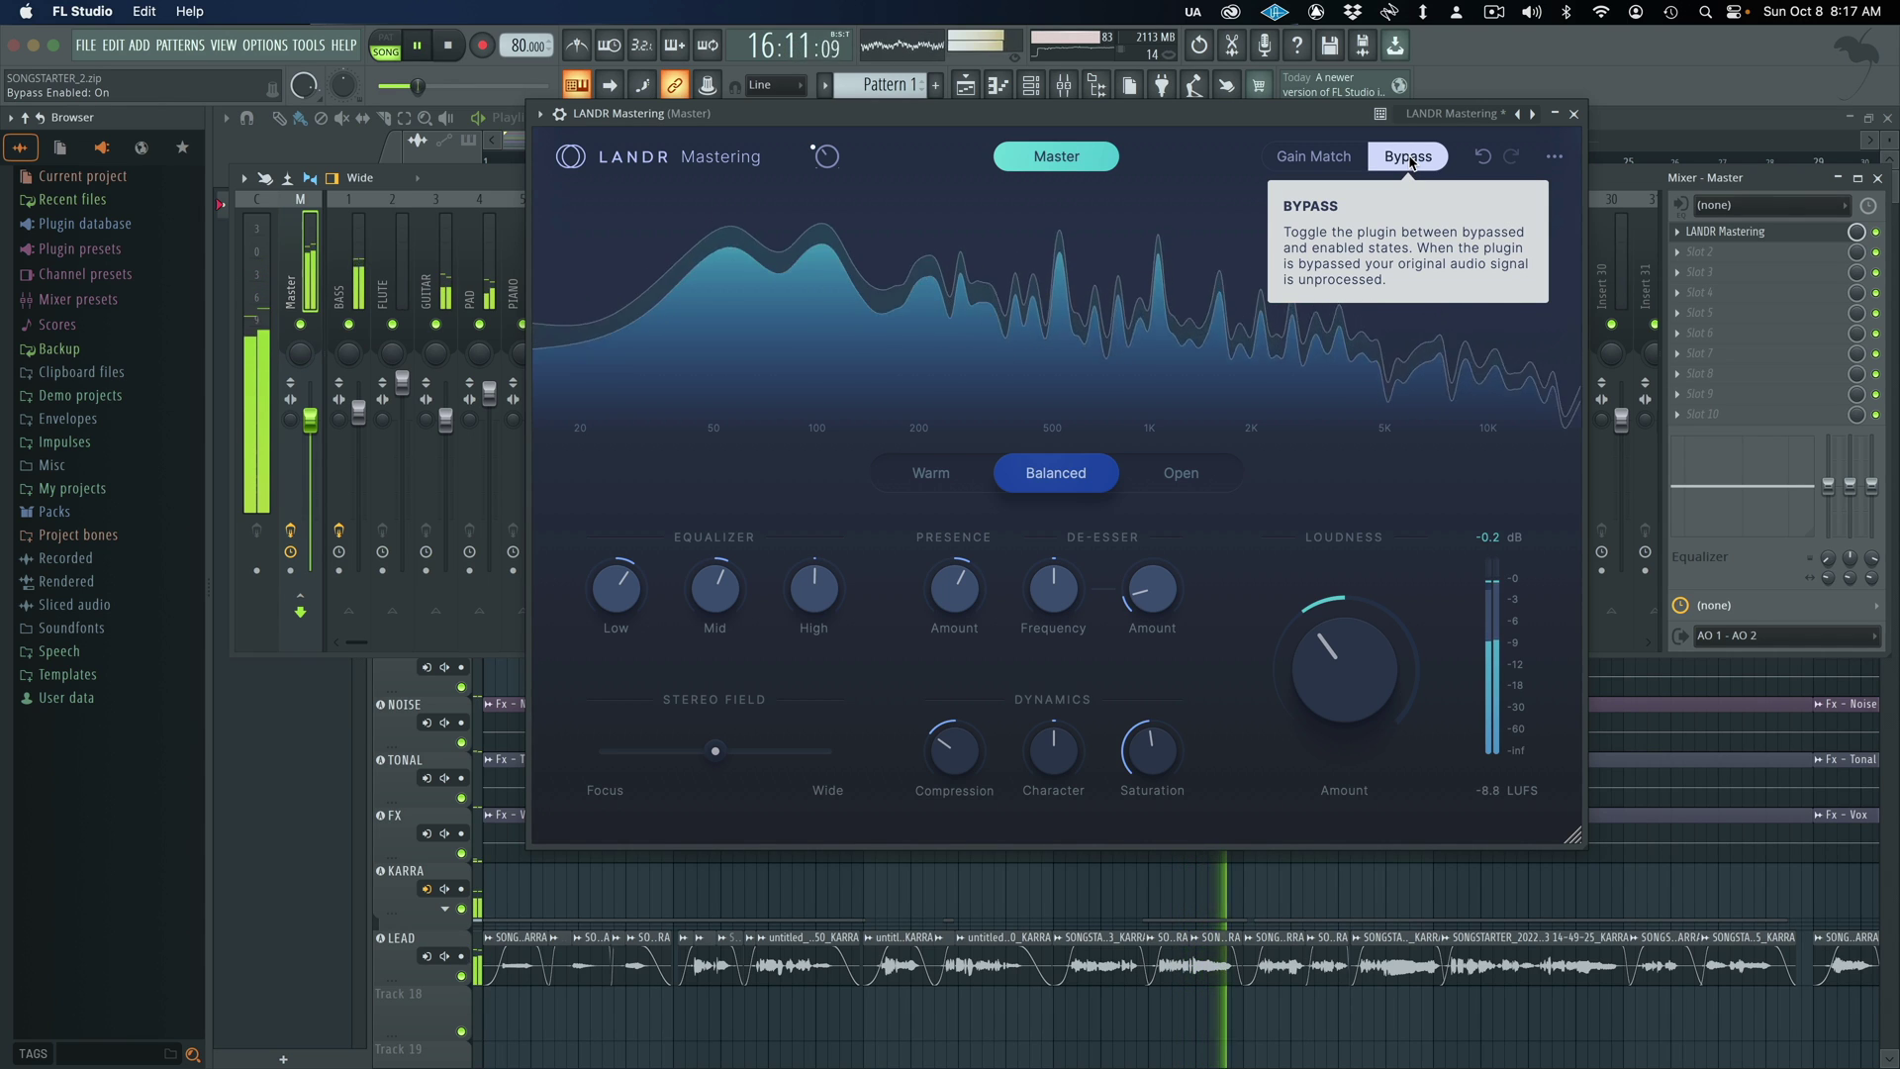
click(1411, 159)
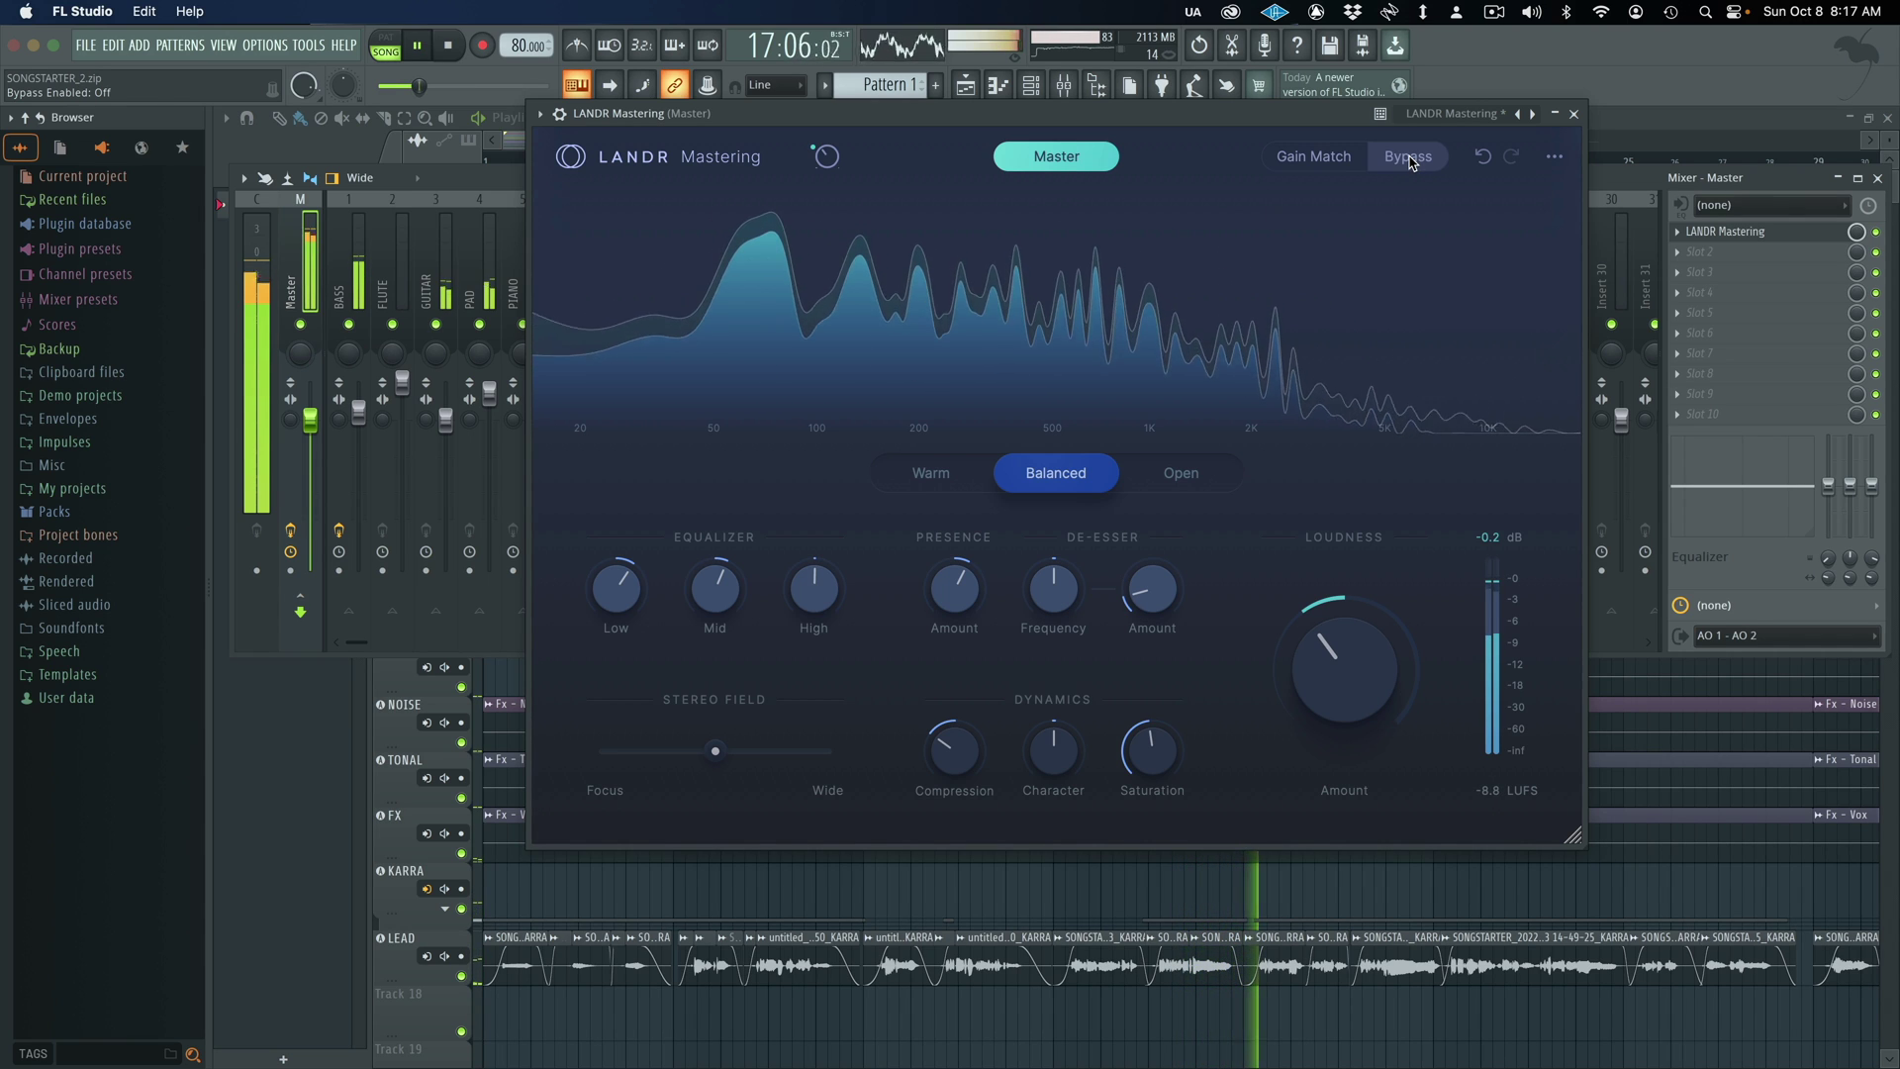
click(1341, 159)
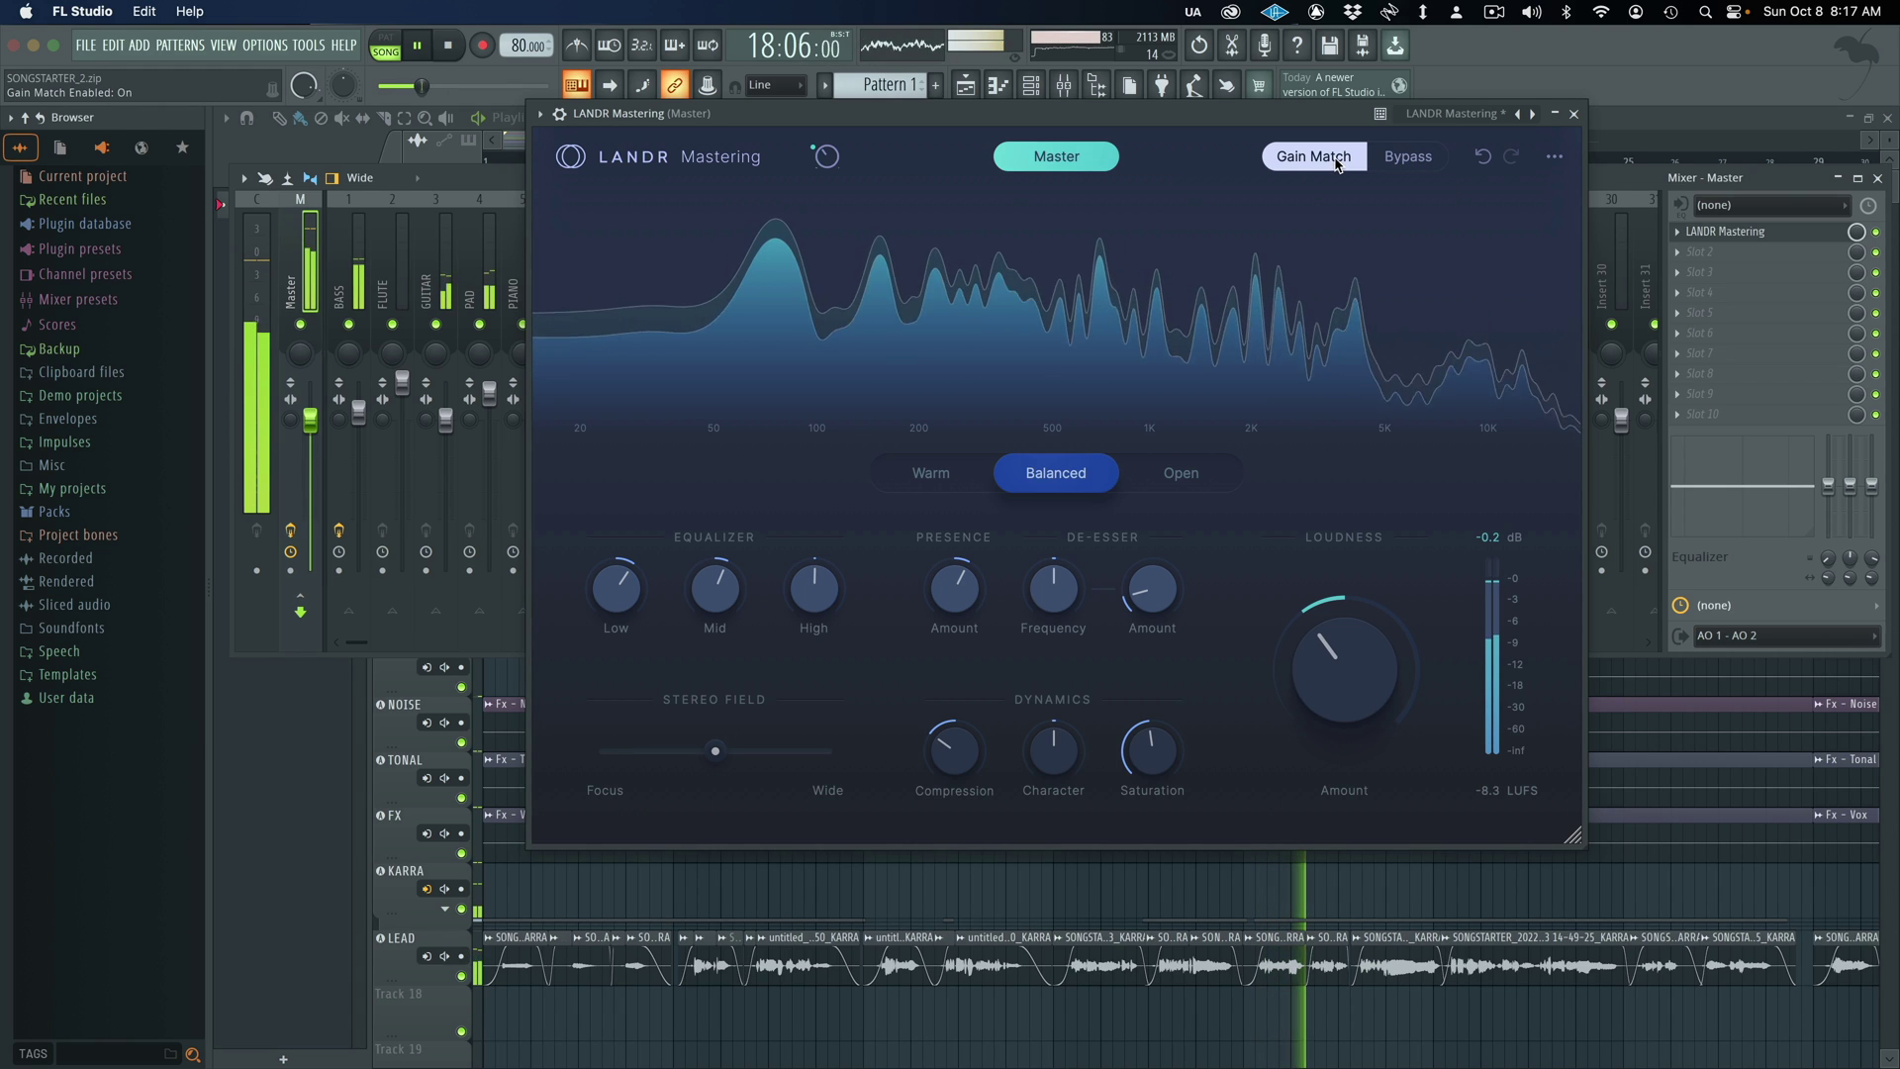
click(1410, 158)
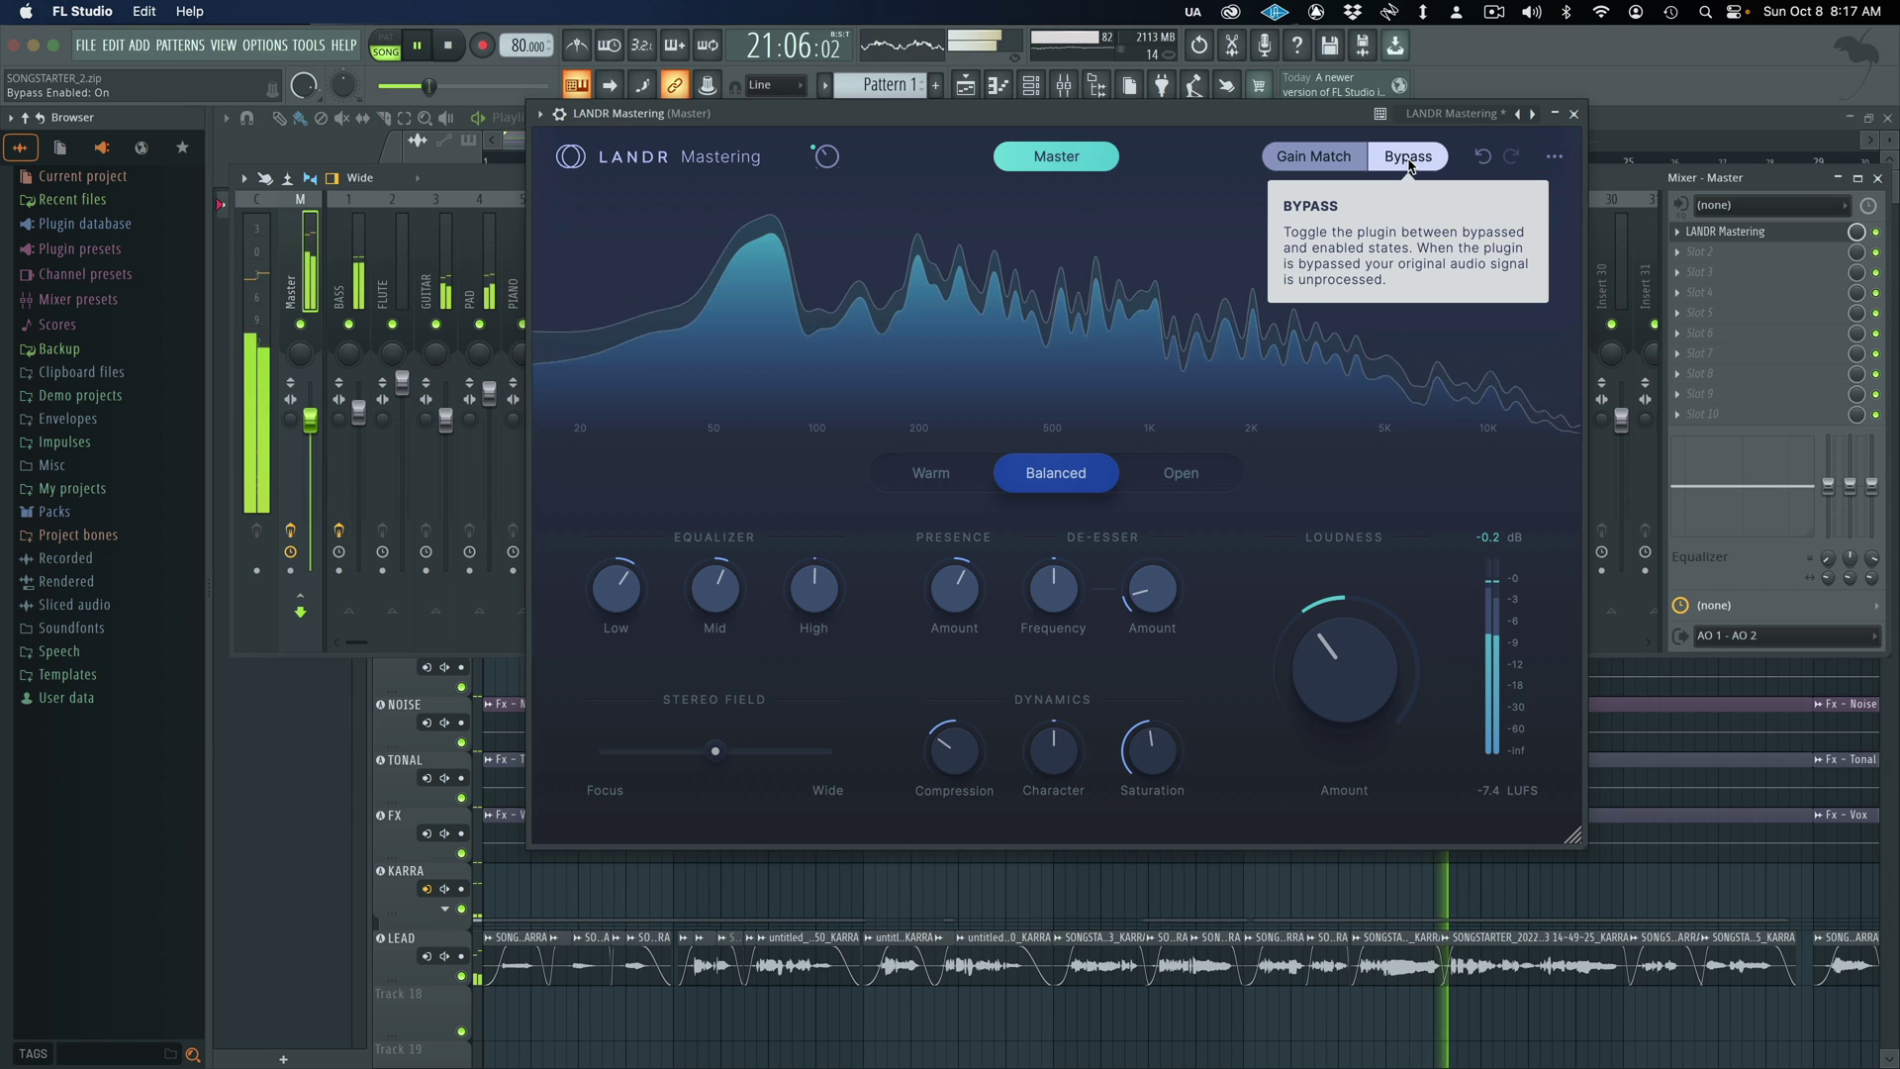
click(1410, 158)
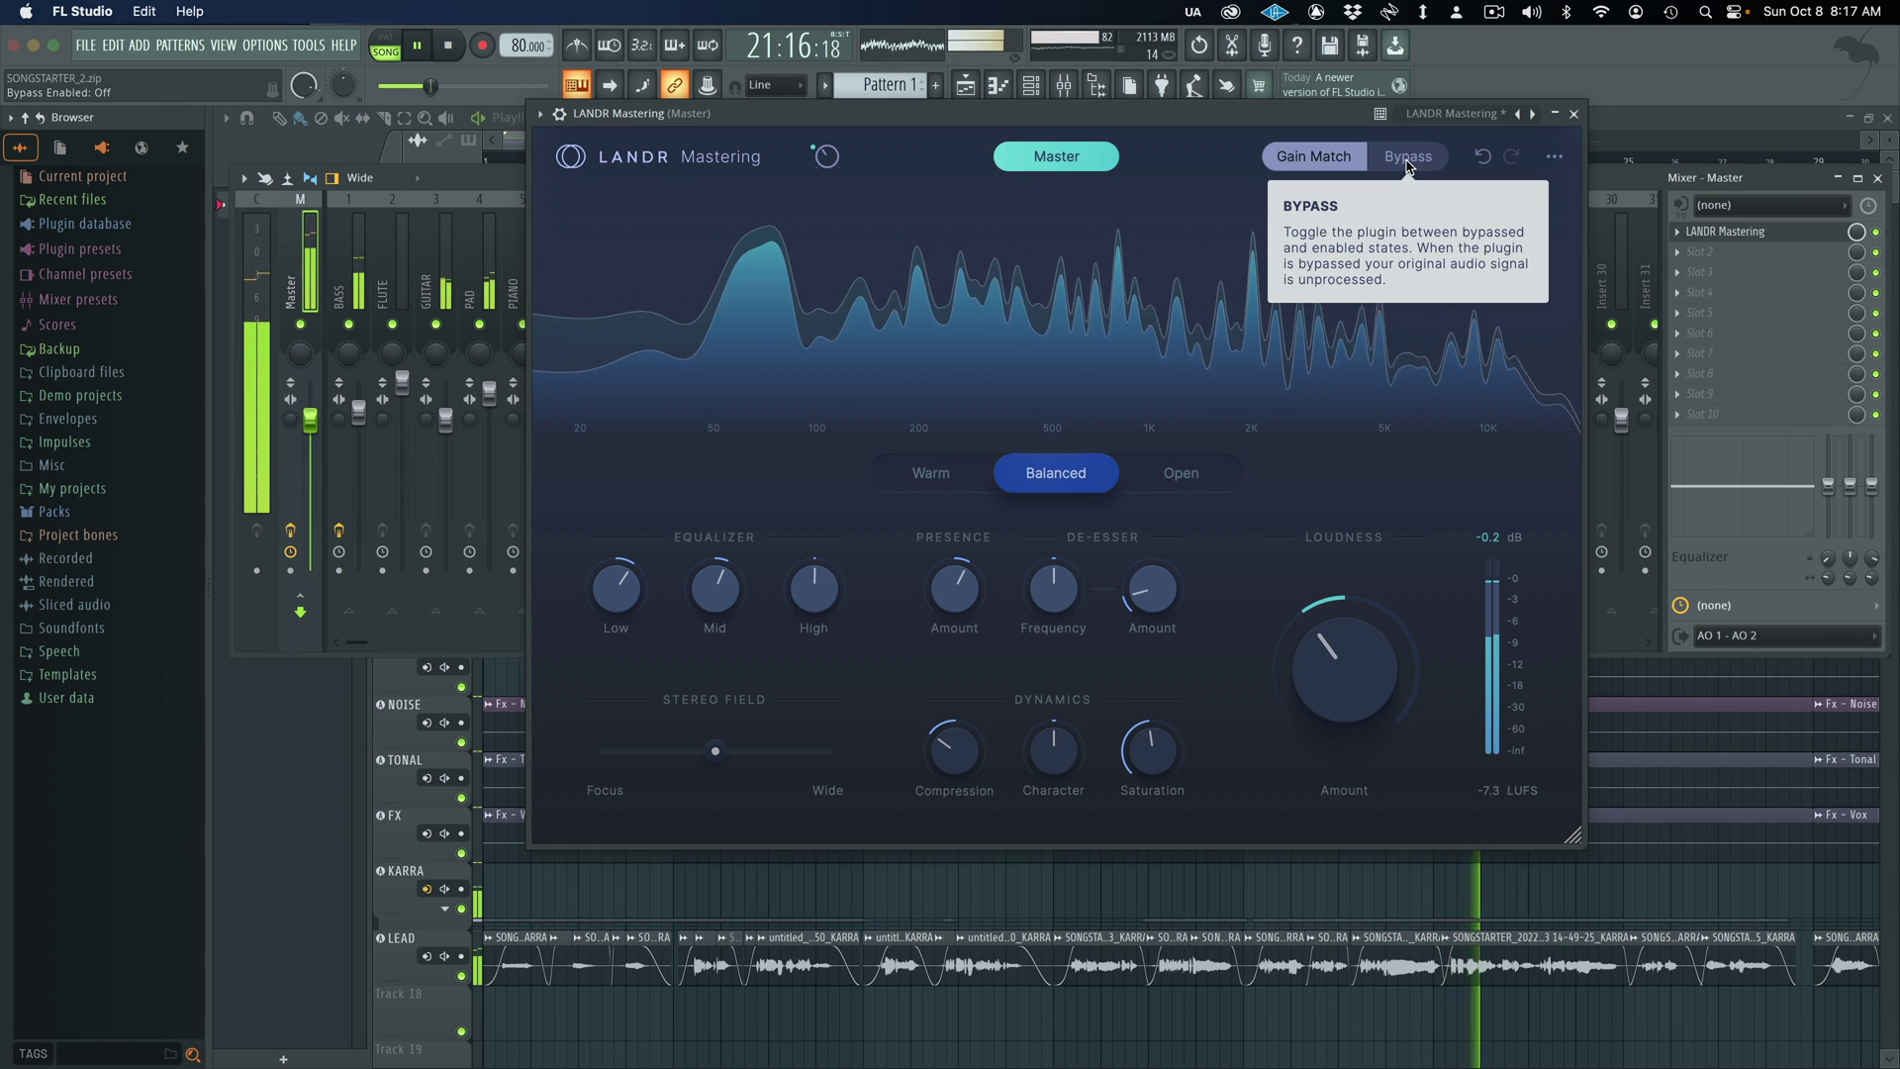
Step: Reduce the compression slightly and set the saturation to 3.3
mouse_move(950, 767)
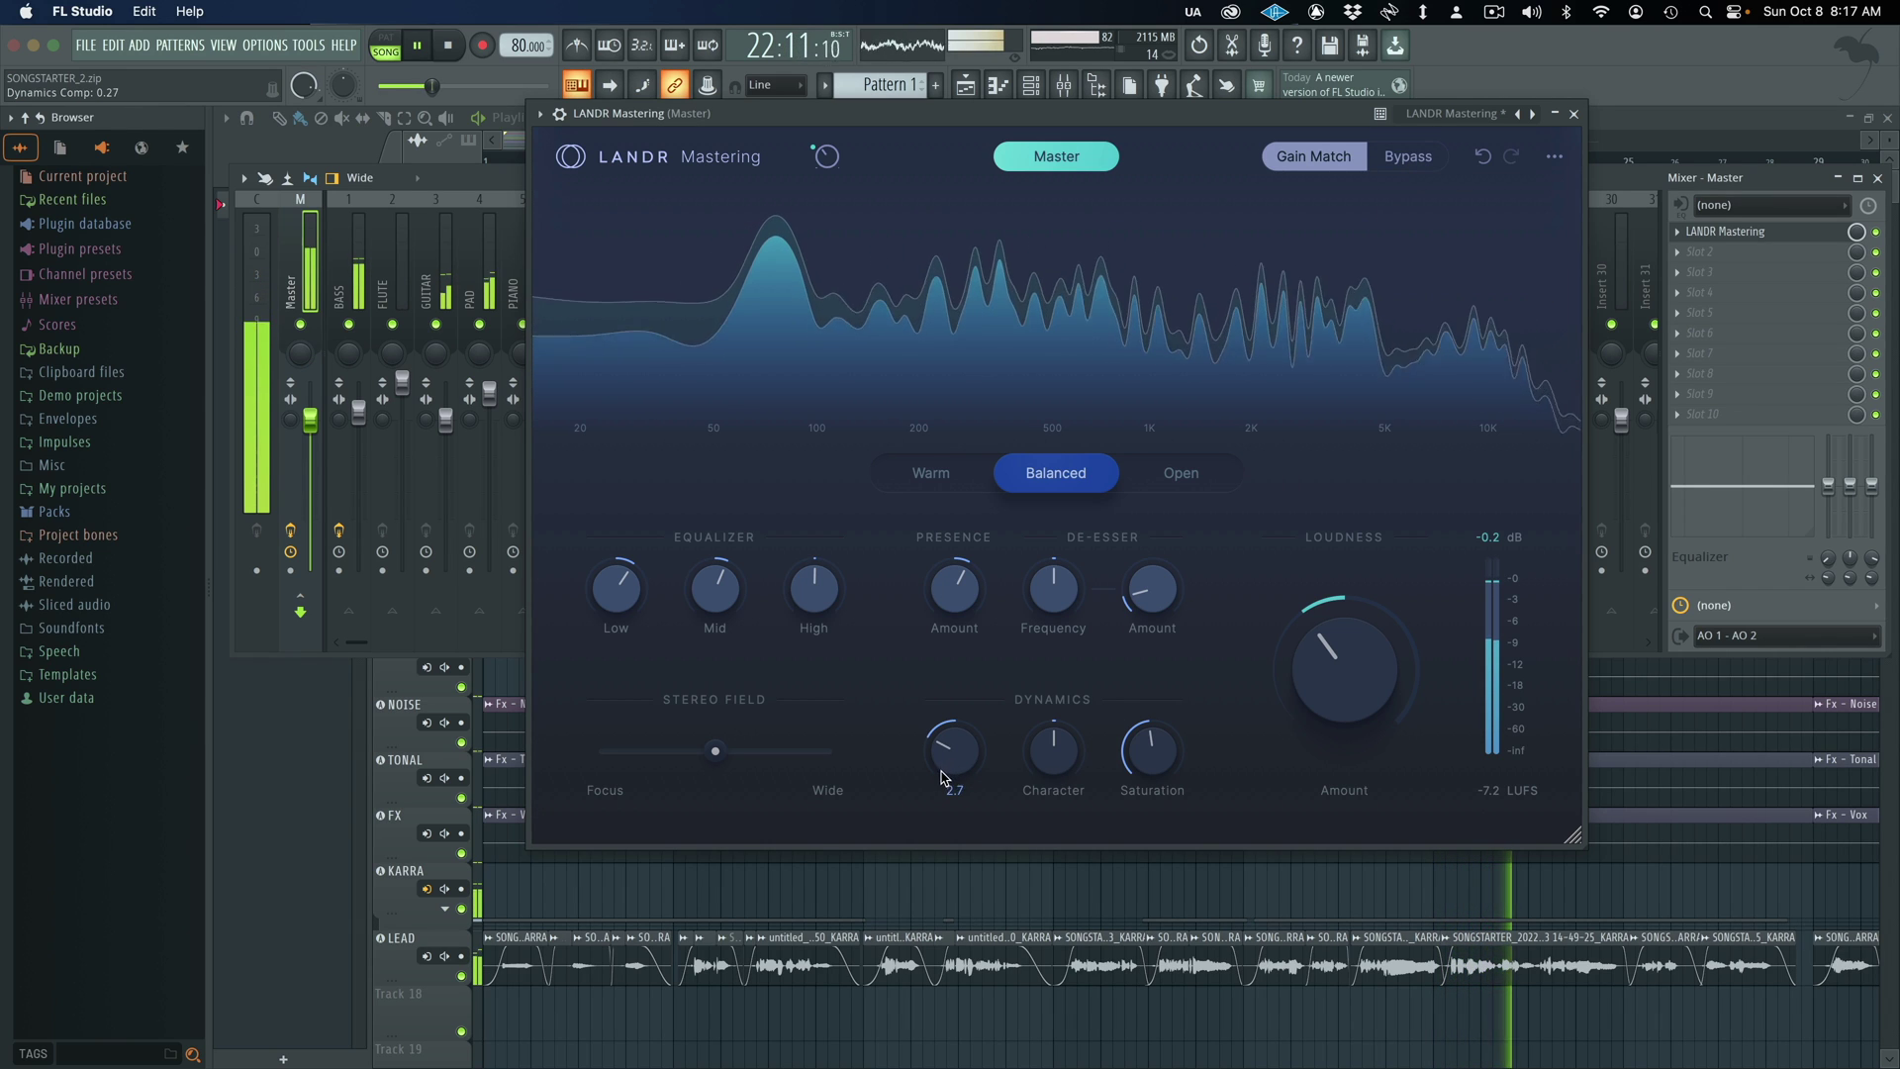
mouse_move(1145, 751)
mouse_down()
mouse_move(1114, 787)
mouse_move(1135, 773)
mouse_up()
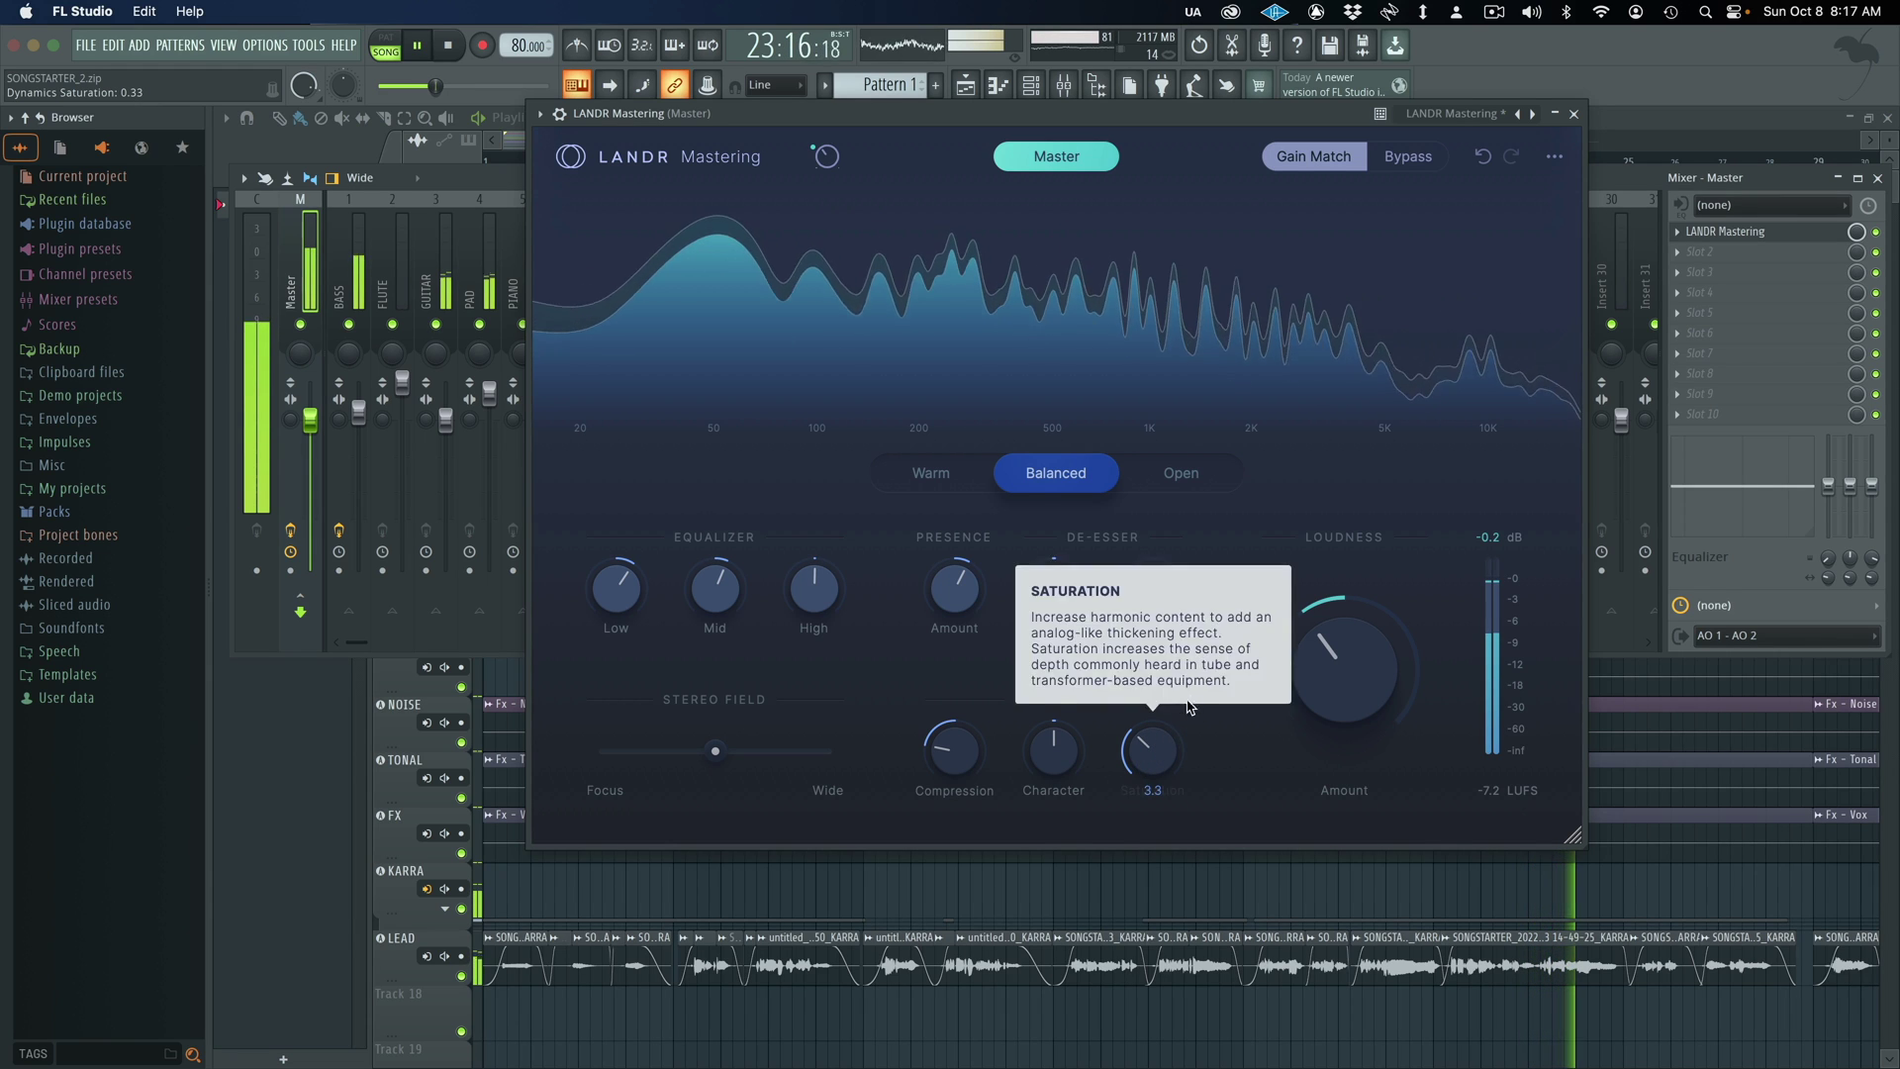
Step: Compare the level-matched master with the unprocessed sound once more and turn off Gain Match
click(1423, 159)
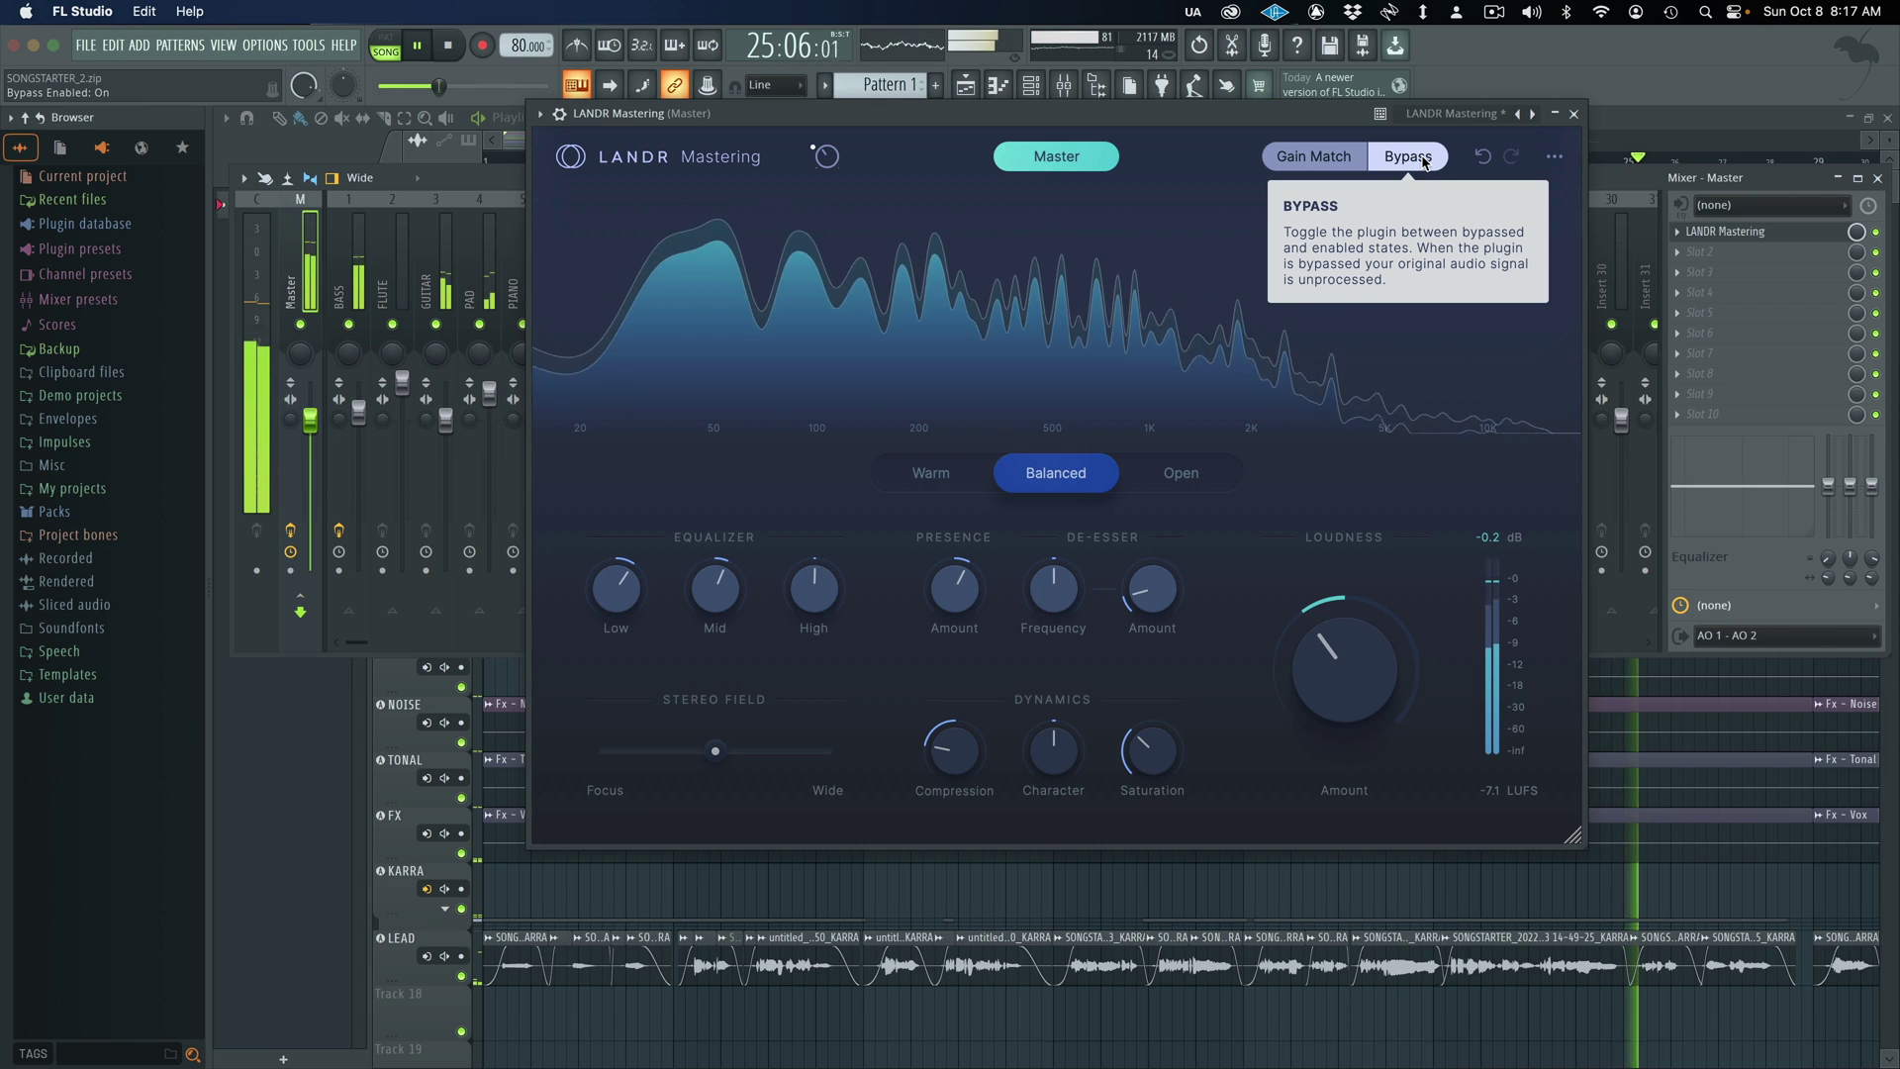
click(1423, 158)
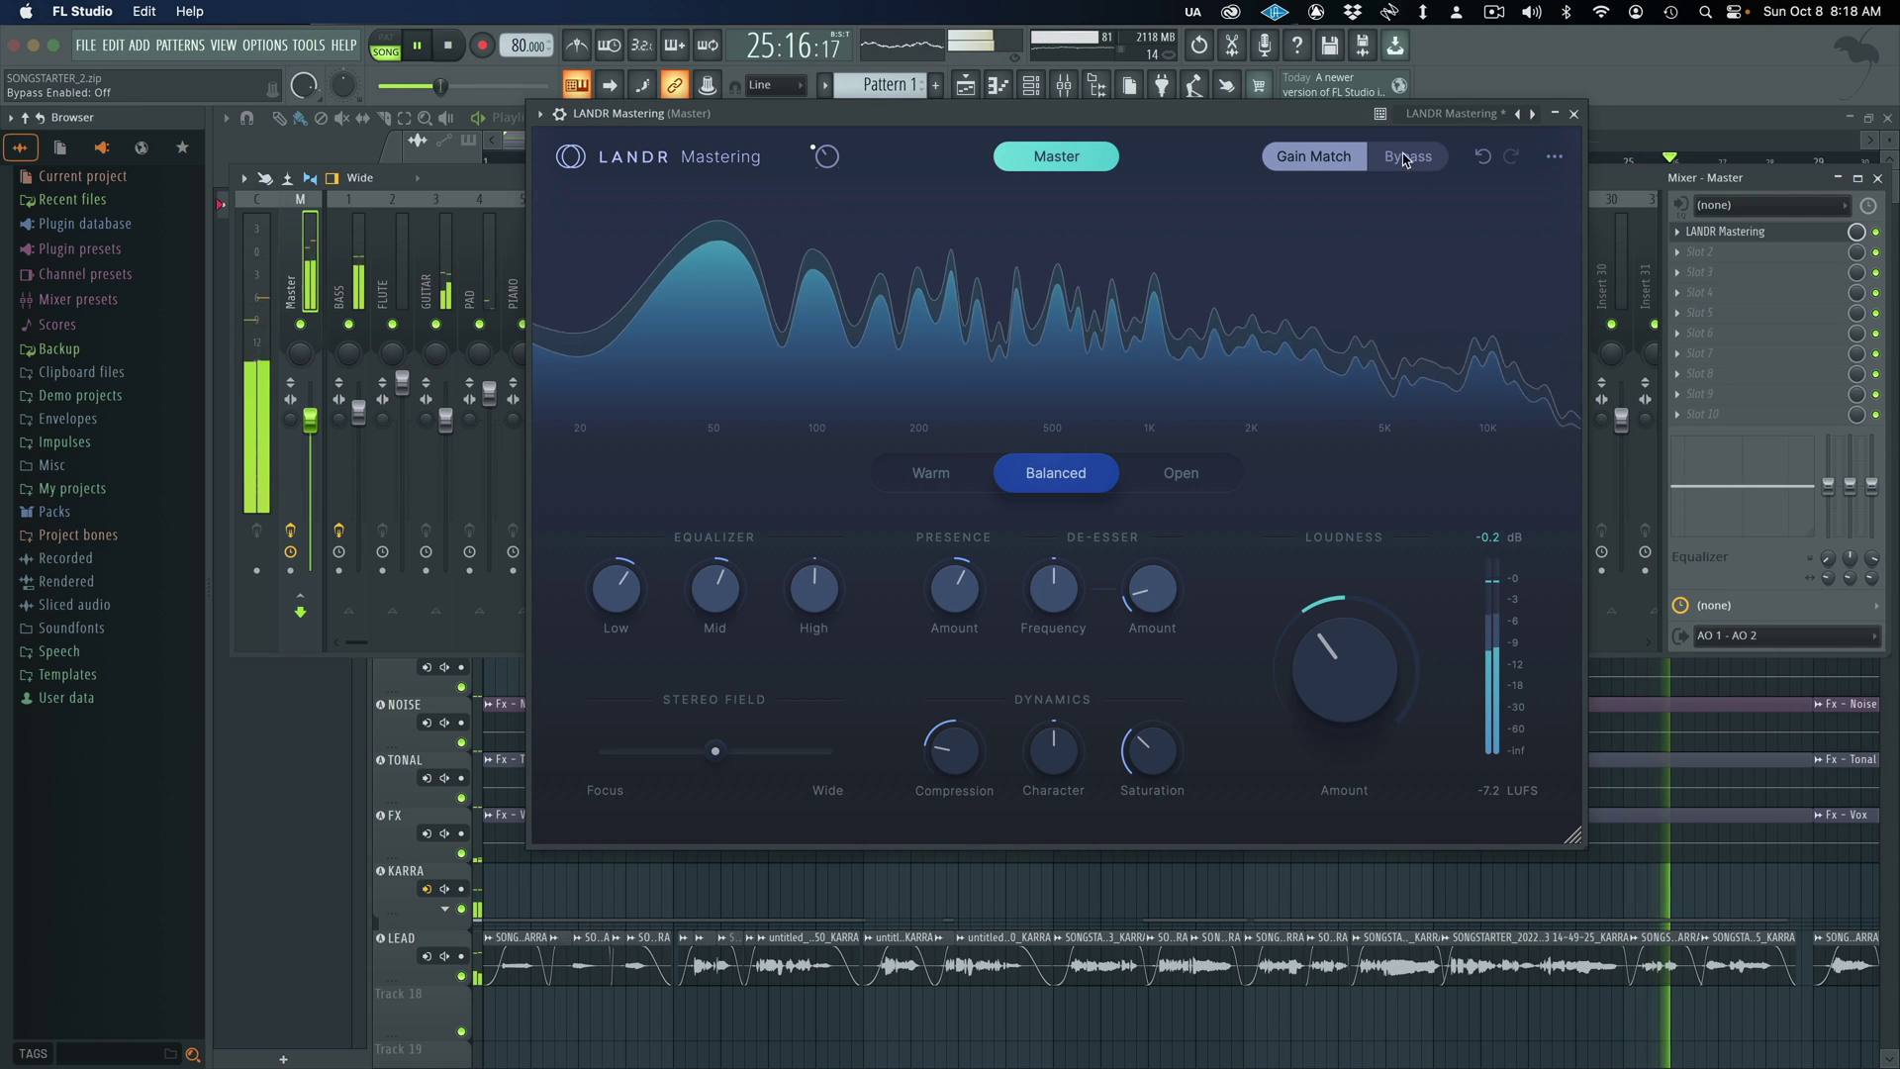
click(1315, 156)
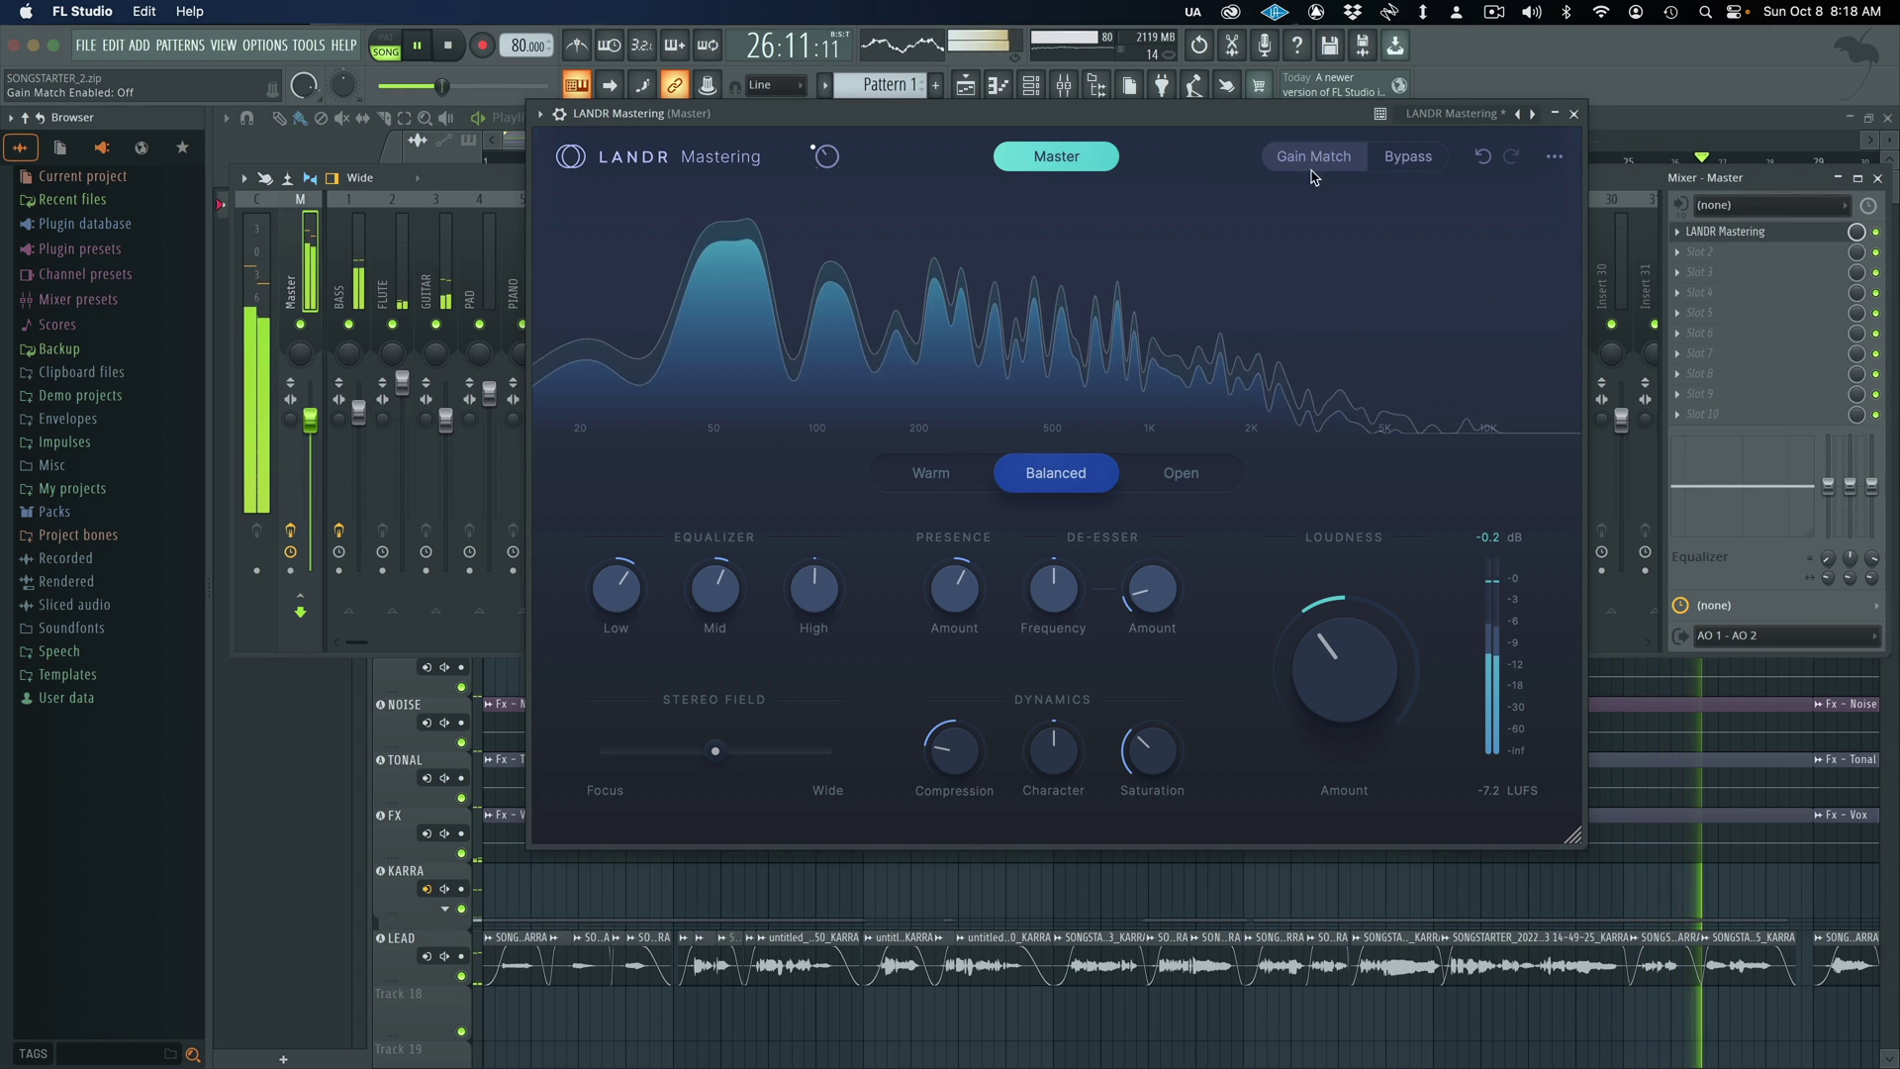